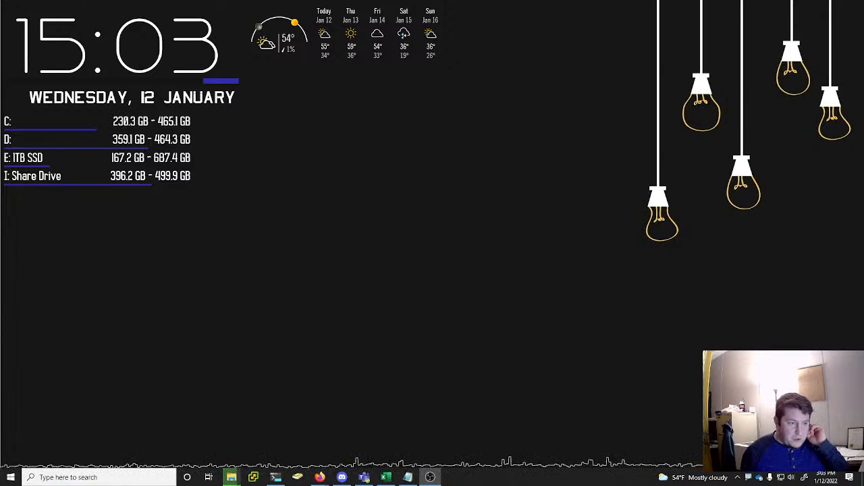
Bring the file-move progress window and the 202201_OVAs folder window onto this screen
{"action": "left_click_drag", "start_coordinate": [169, 205], "coordinate": [413, 184]}
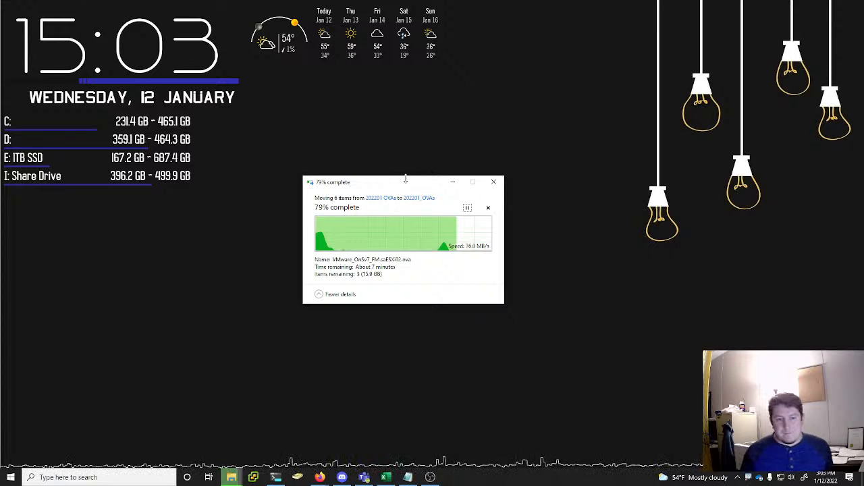
{"action": "left_click_drag", "start_coordinate": [401, 185], "coordinate": [403, 170]}
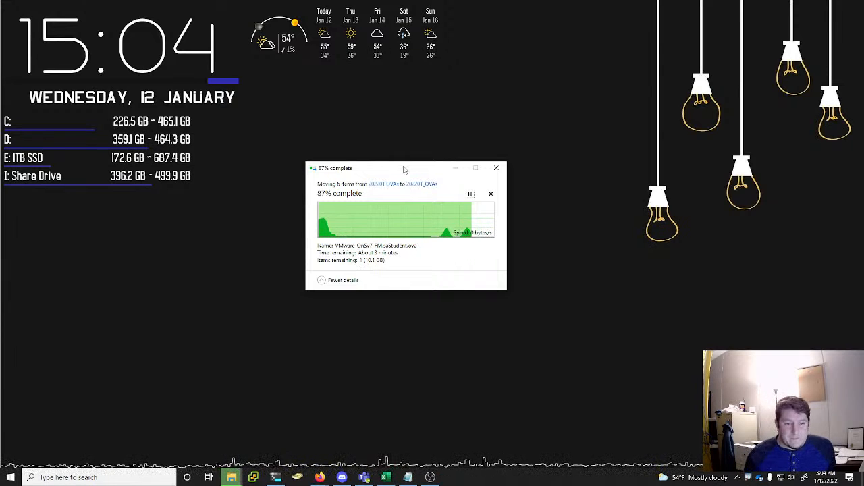
{"action": "left_click_drag", "start_coordinate": [404, 169], "coordinate": [375, 162]}
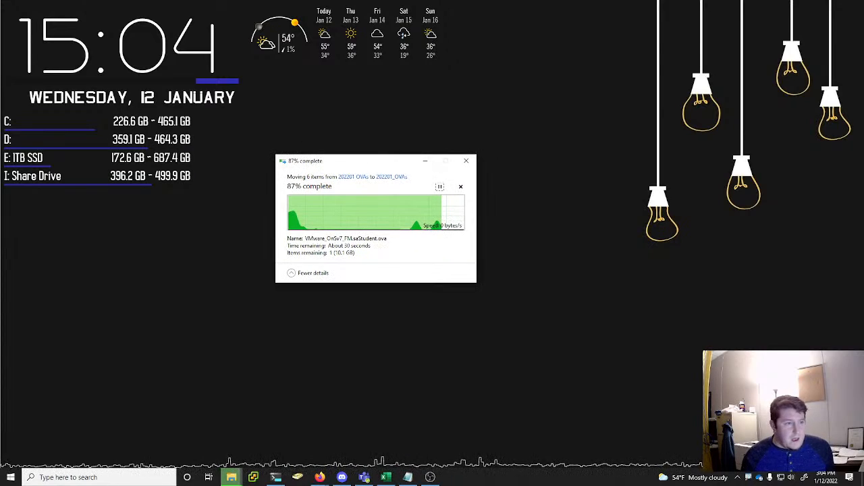
{"action": "left_click_drag", "start_coordinate": [0, 70], "coordinate": [404, 2]}
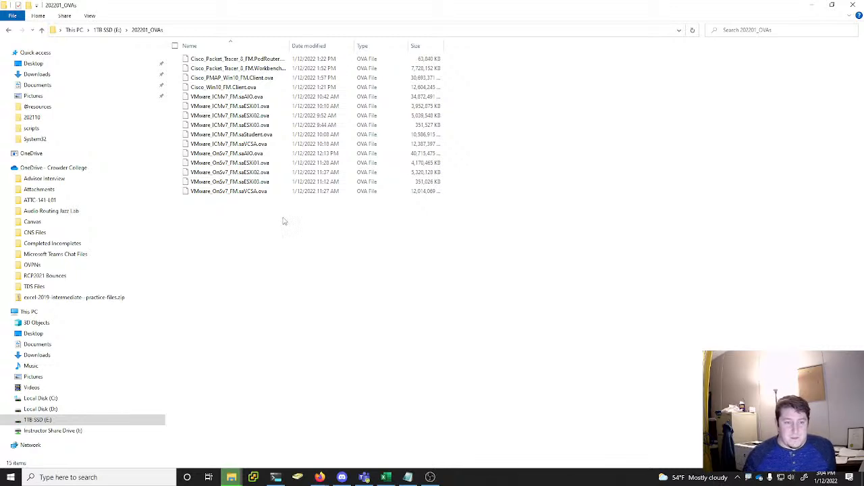
Examine the Cisco OVA files in the folder, widening the Name column to show their full file names
{"action": "left_click", "coordinate": [246, 61]}
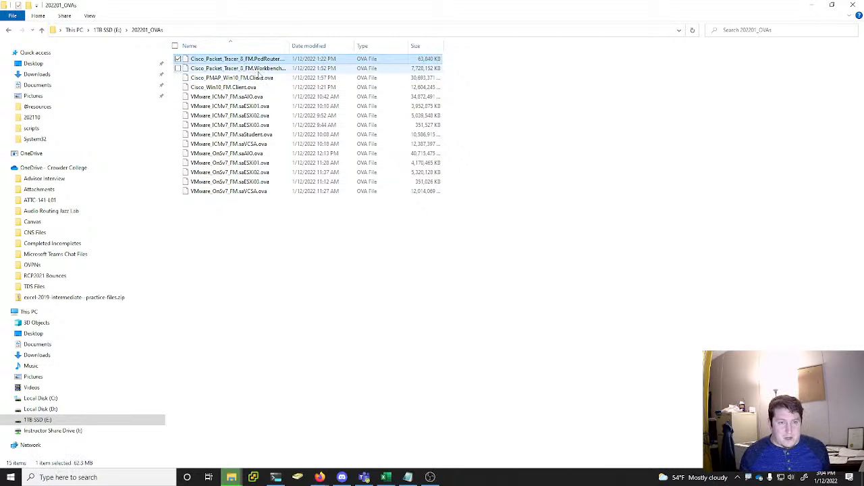
{"action": "left_click", "coordinate": [253, 68], "text": "ctrl"}
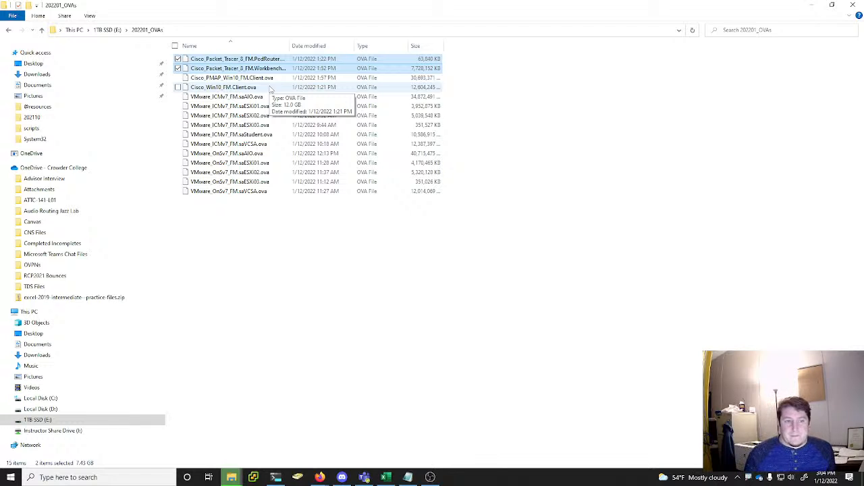
{"action": "left_click_drag", "start_coordinate": [289, 46], "coordinate": [329, 47]}
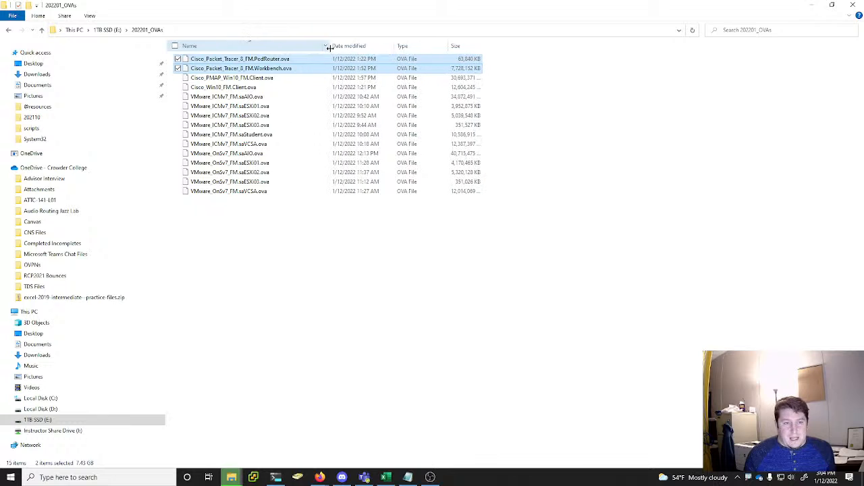
{"action": "left_click", "coordinate": [255, 87]}
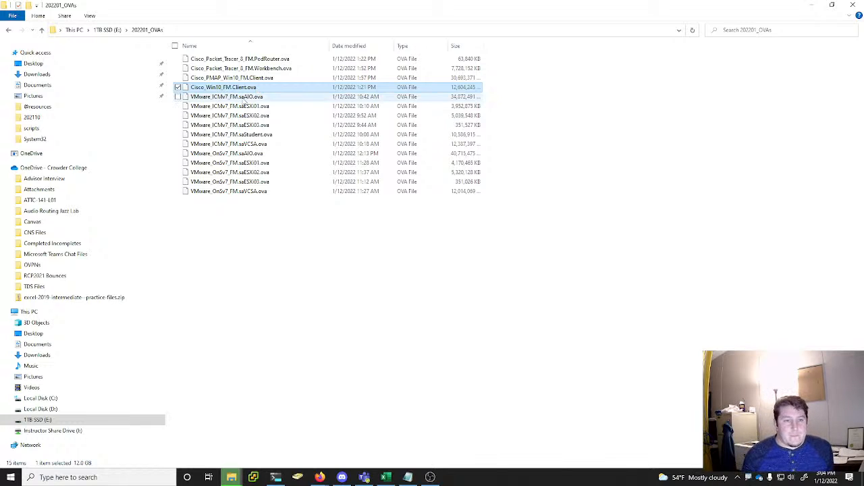
Review the VMware_ICMv7 and VMware_OnSv7 OVA files by selecting each set as a group
{"action": "left_click", "coordinate": [257, 96]}
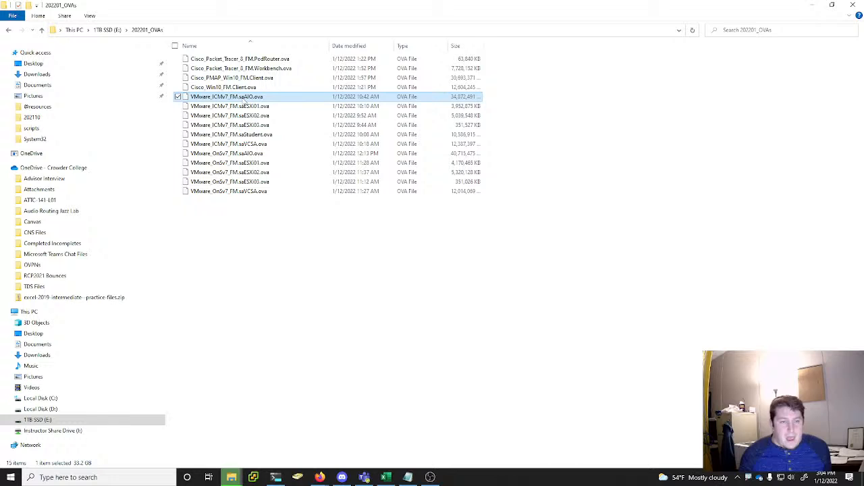
{"action": "left_click", "coordinate": [257, 144], "text": "shift"}
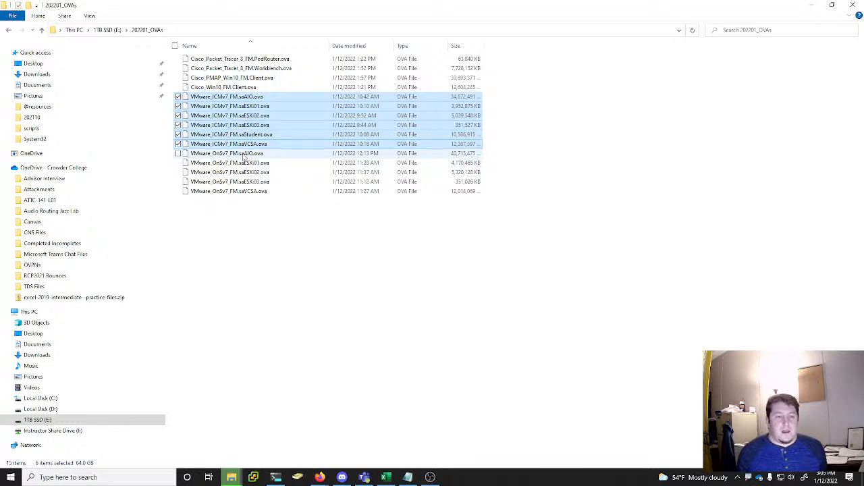
{"action": "left_click", "coordinate": [245, 156]}
{"action": "left_click", "coordinate": [243, 194], "text": "shift"}
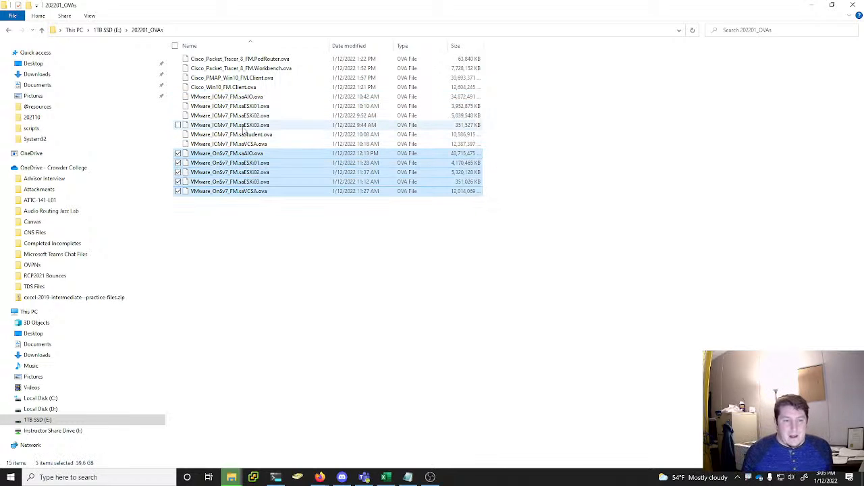
{"action": "left_click", "coordinate": [240, 98]}
{"action": "left_click", "coordinate": [249, 144], "text": "shift"}
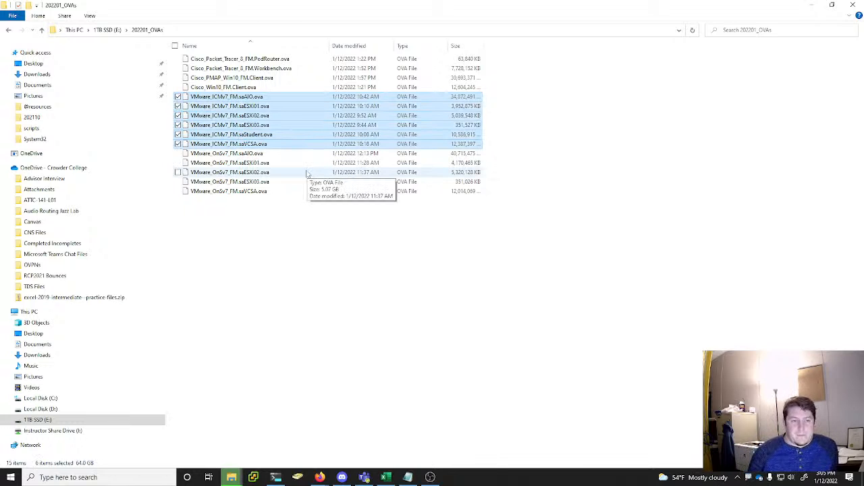
Look at individual VMware OVA files, including the ICMv7 saESXi01, saVCSA and saStudent and the OnSv7 saAIO and saESXi01
{"action": "left_click", "coordinate": [260, 98]}
{"action": "left_click", "coordinate": [261, 108]}
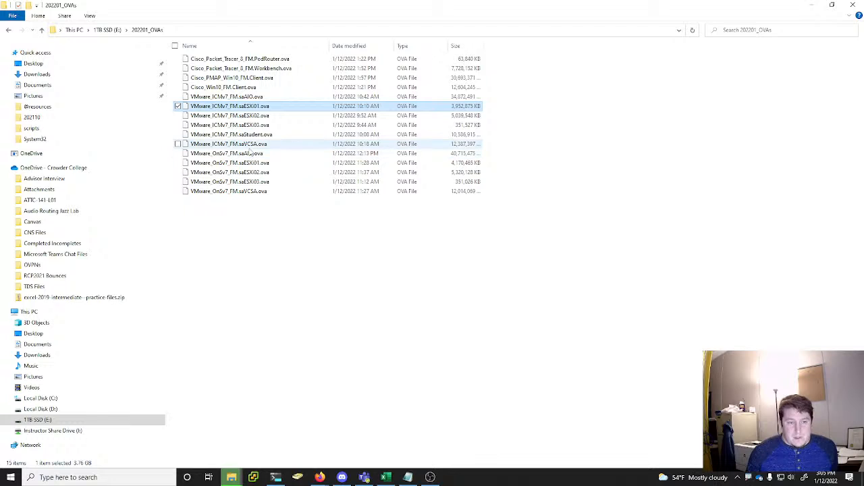
{"action": "left_click", "coordinate": [254, 145]}
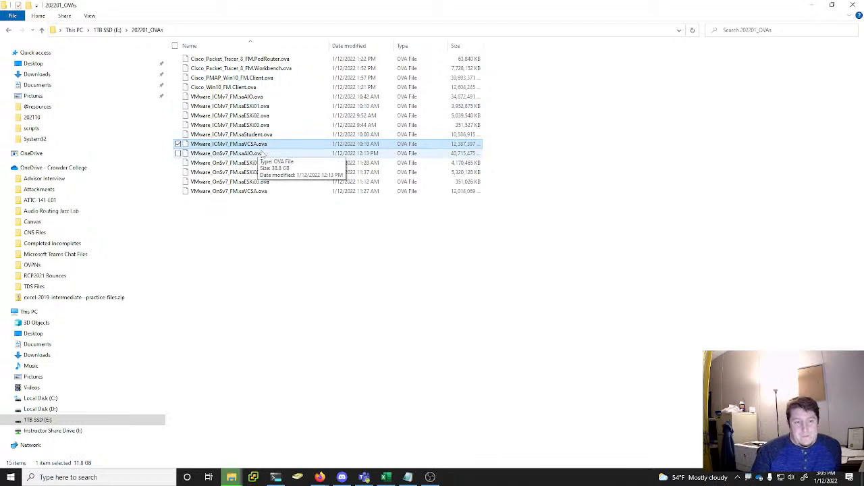
{"action": "left_click", "coordinate": [266, 138]}
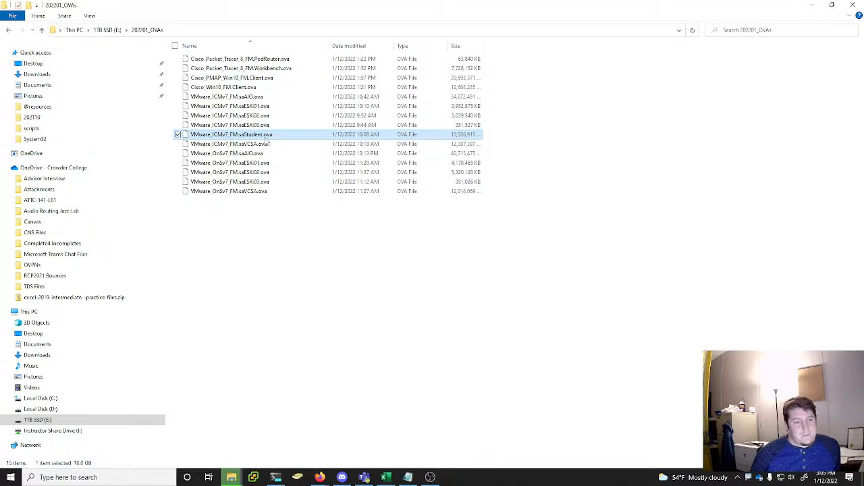
{"action": "left_click", "coordinate": [257, 156]}
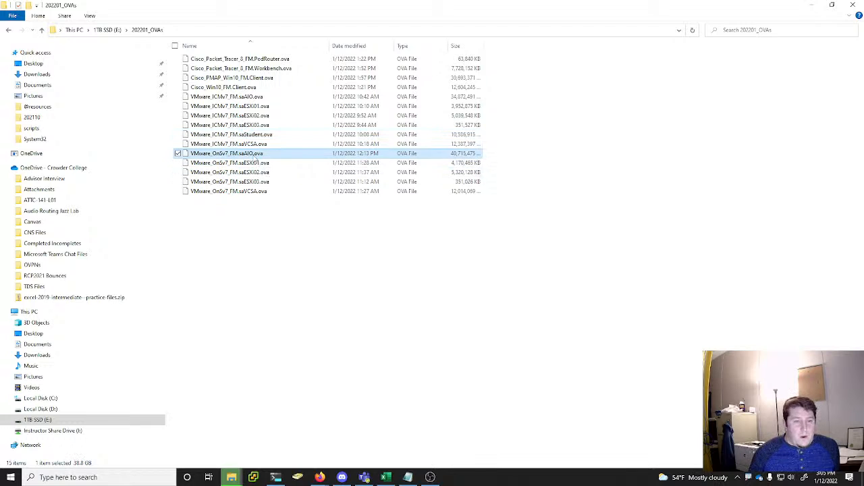
{"action": "left_click", "coordinate": [258, 163]}
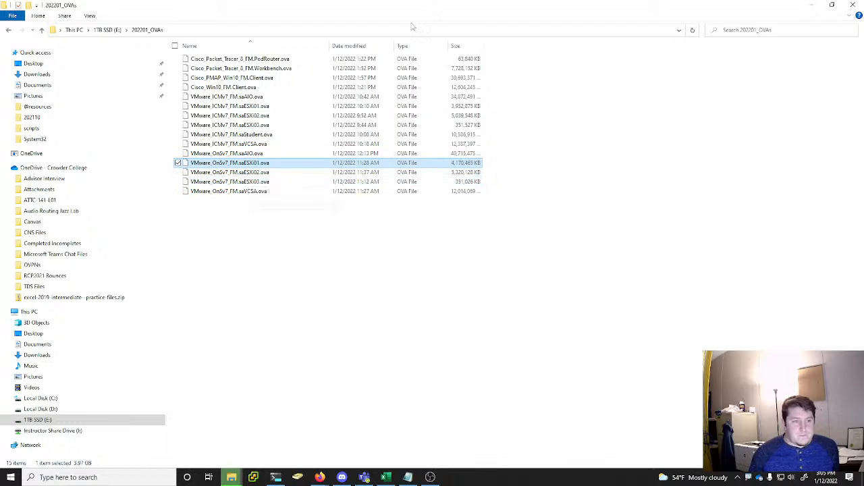
Check the progress of the running file move and move its progress window off this screen
{"action": "left_click", "coordinate": [231, 478]}
{"action": "left_click", "coordinate": [356, 436]}
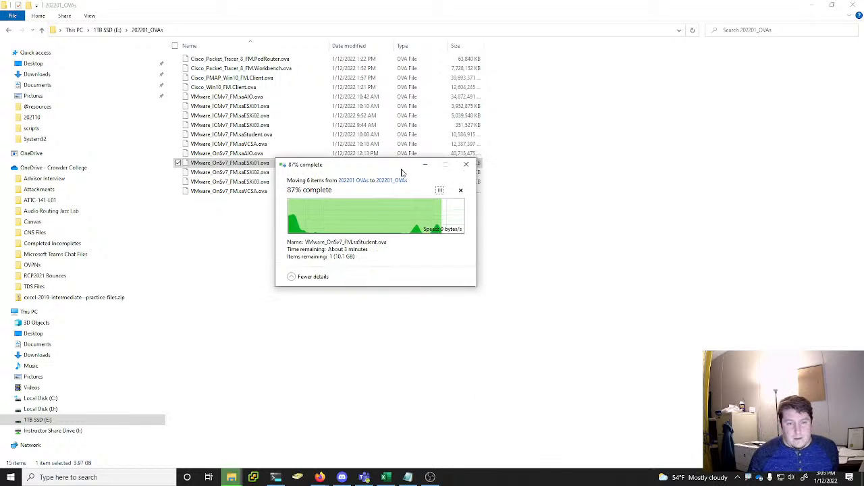
{"action": "left_click_drag", "start_coordinate": [403, 169], "coordinate": [0, 201]}
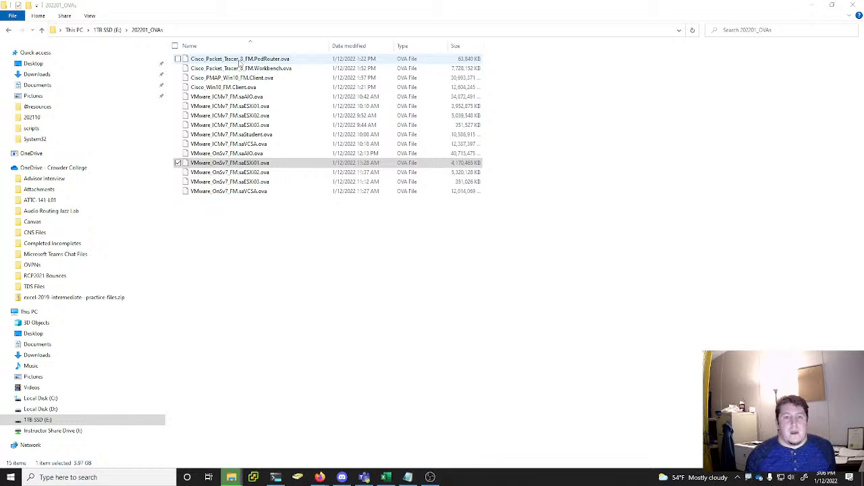
Switch to PowerShell, discard the unfinished Get-FileHash command and change to the E: drive
{"action": "left_click", "coordinate": [276, 477]}
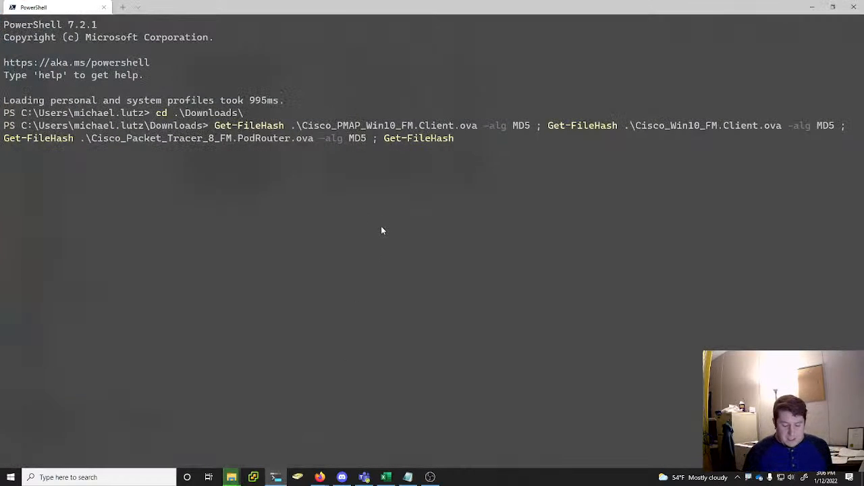
{"action": "key", "text": "Escape"}
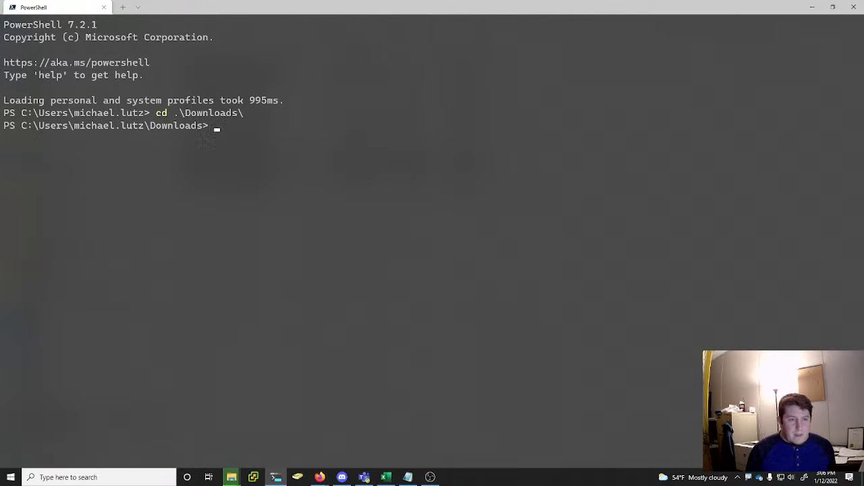
{"action": "type", "text": "cd E"}
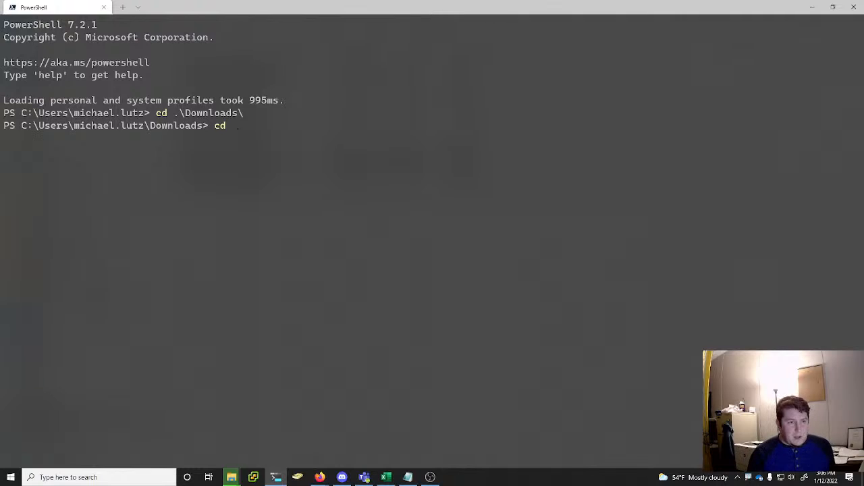
{"action": "type", "text": ":"}
{"action": "key", "text": "Return"}
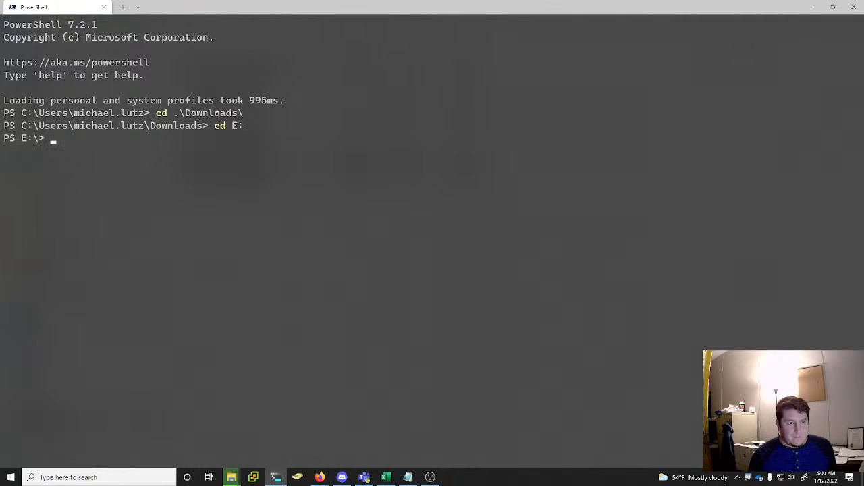
Change to the 202201_OVAs folder and list its contents
{"action": "type", "text": "cd '.\\$RECYCLE.BIN\\"}
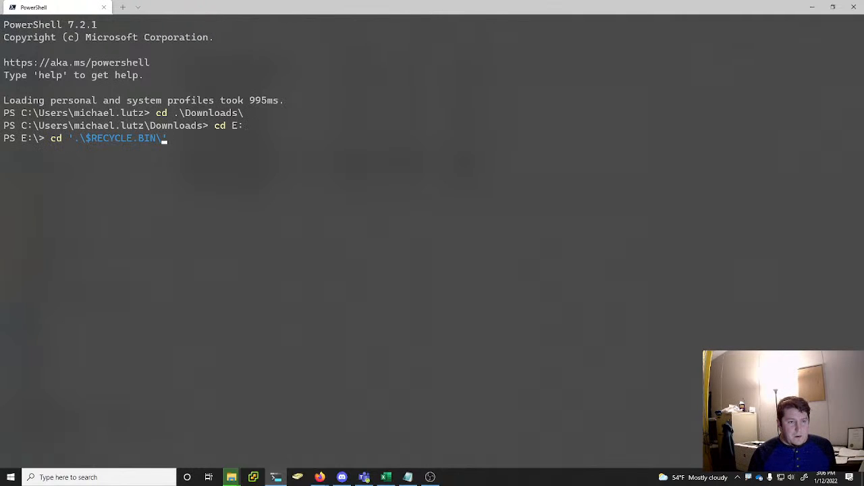
{"action": "key", "text": "Right"}
{"action": "key", "text": "Return"}
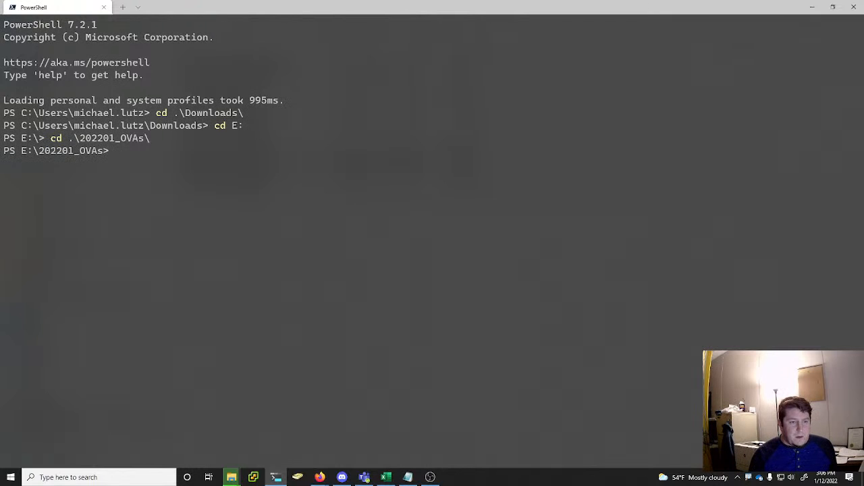
{"action": "type", "text": "dir"}
{"action": "key", "text": "Return"}
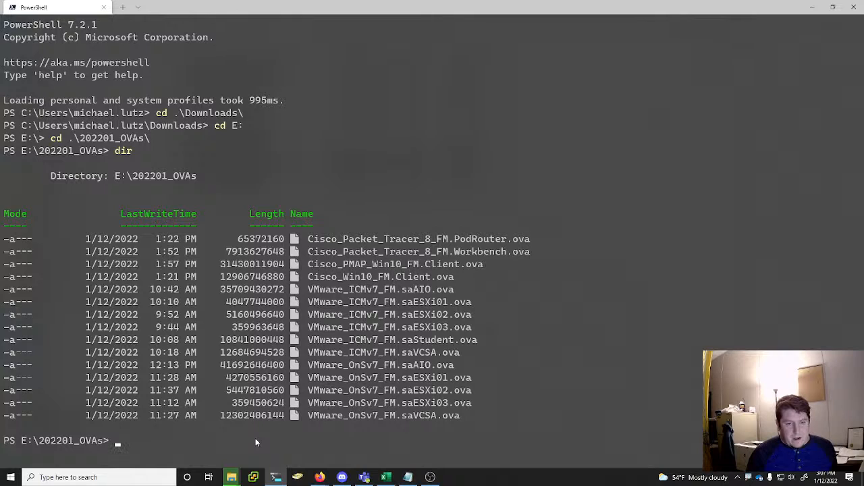
Begin a chained command with Get-FileHash on Cisco_Packet_Tracer_8_FM.PodRouter.ova using the MD5 algorithm, ending it with a semicolon
{"action": "type", "text": "f"}
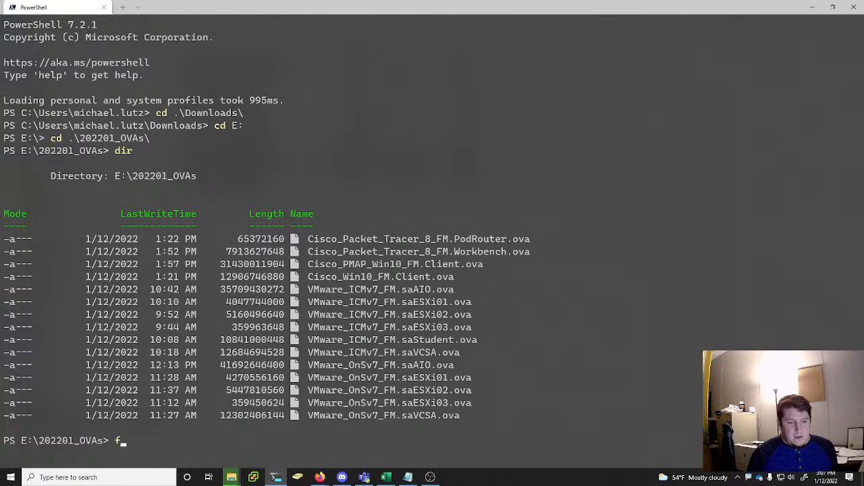
{"action": "key", "text": "BackSpace"}
{"action": "type", "text": "get-fil"}
{"action": "key", "text": "Tab"}
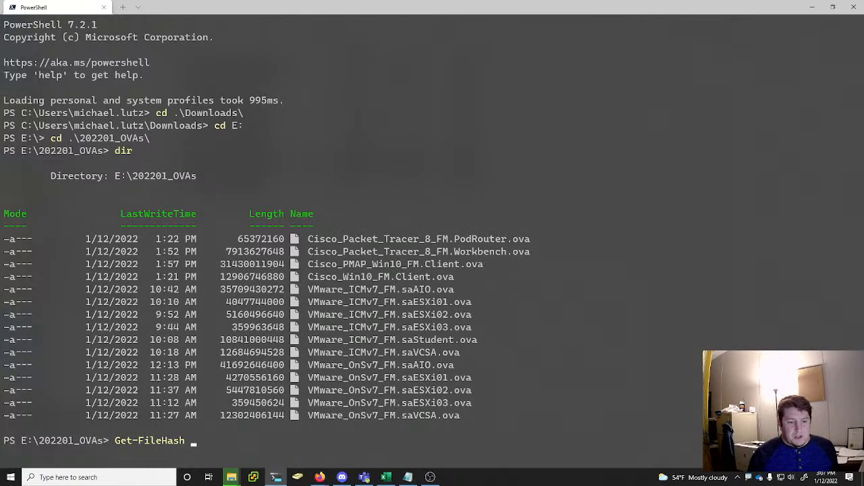
{"action": "type", "text": "-Path"}
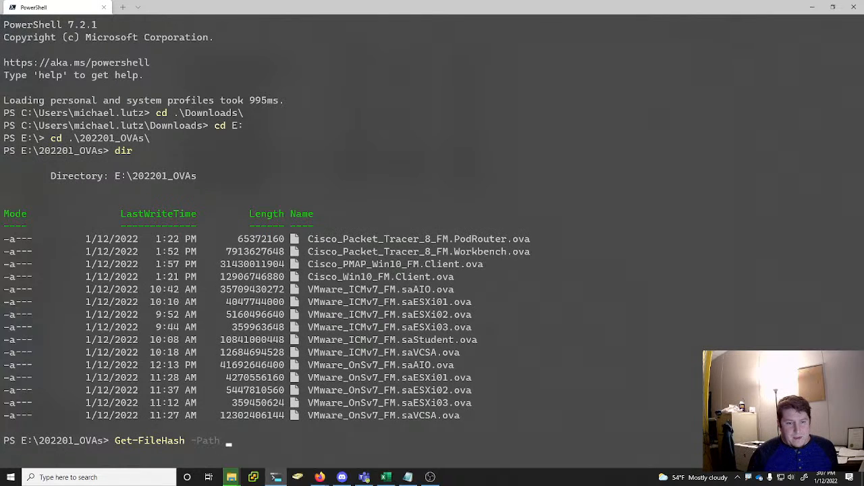
{"action": "type", "text": ".\\Cis"}
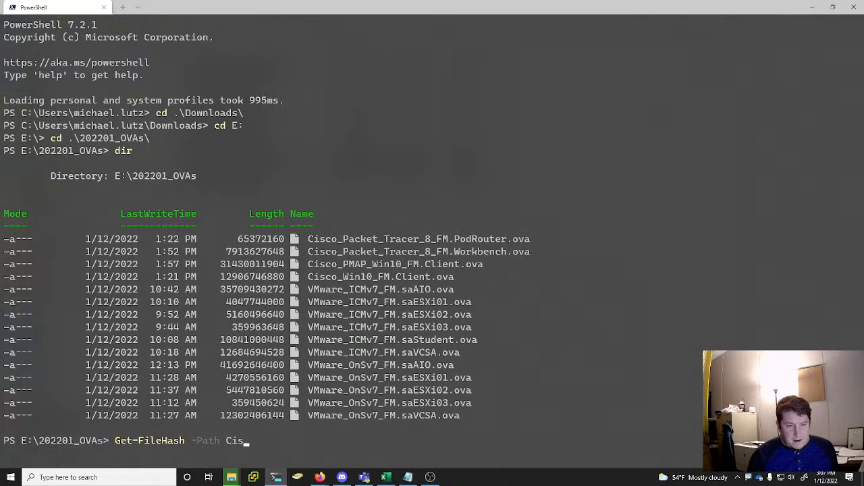
{"action": "key", "text": "Tab"}
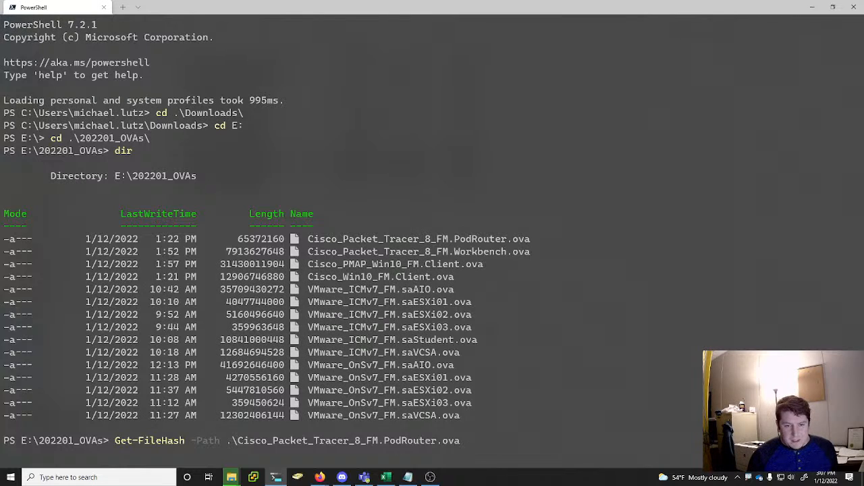
{"action": "type", "text": "-alg"}
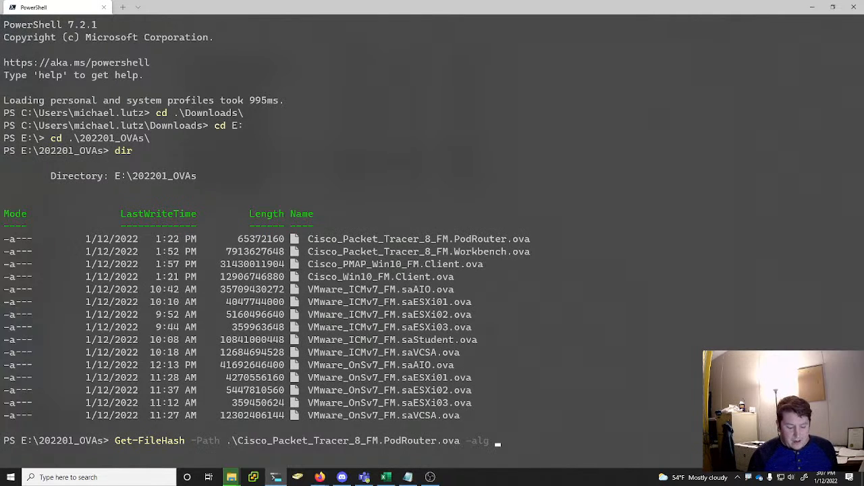
{"action": "type", "text": " MD"}
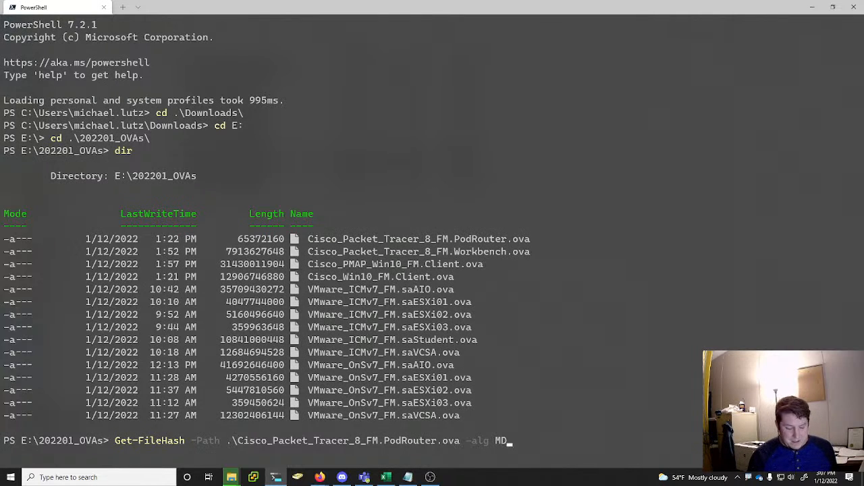
{"action": "type", "text": "5 ;"}
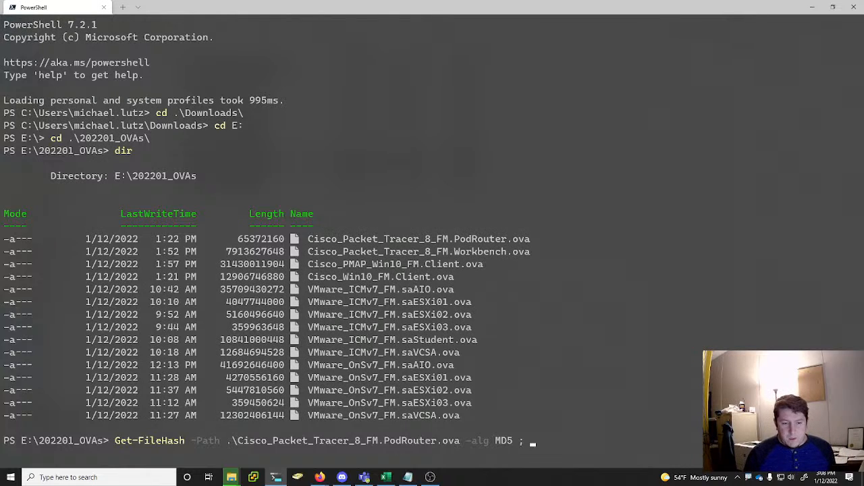
Append a Get-FileHash call with MD5 for Cisco_Packet_Tracer_8_FM.Workbench.ova to the chained command, followed by a semicolon
{"action": "type", "text": "g"}
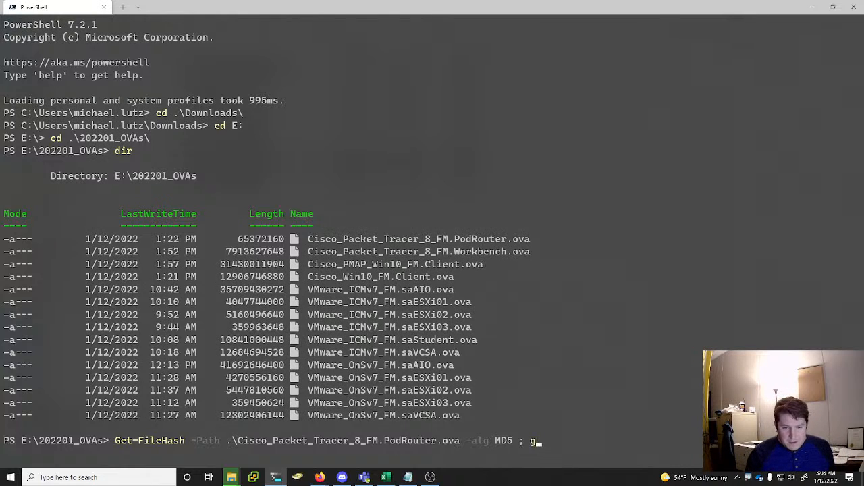
{"action": "type", "text": " MD5 ; Get-FileH"}
{"action": "key", "text": "Tab"}
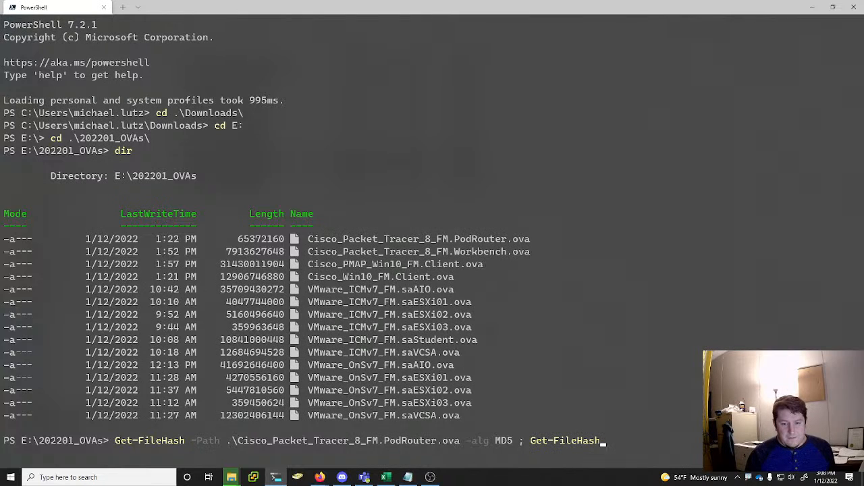
{"action": "type", "text": "ci"}
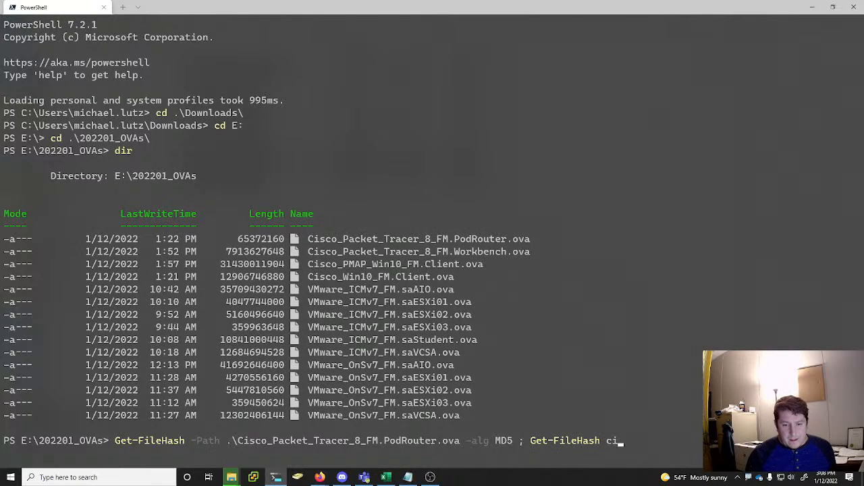
{"action": "key", "text": "Tab"}
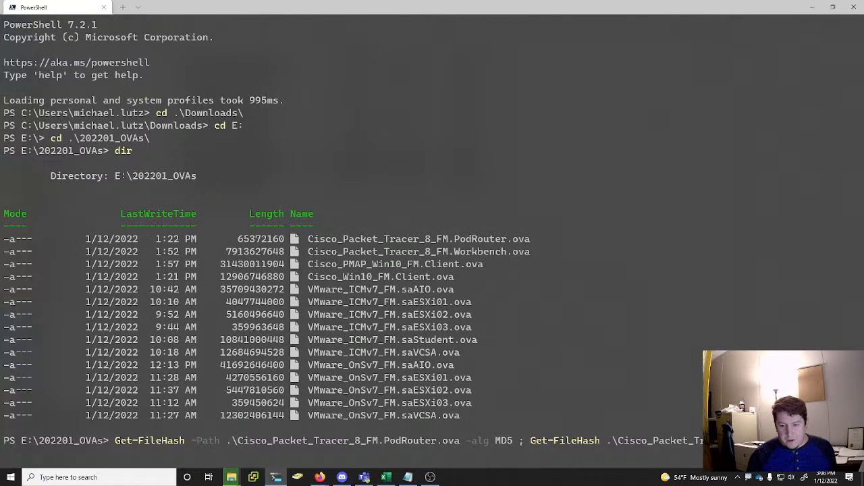
{"action": "type", "text": "alg MD"}
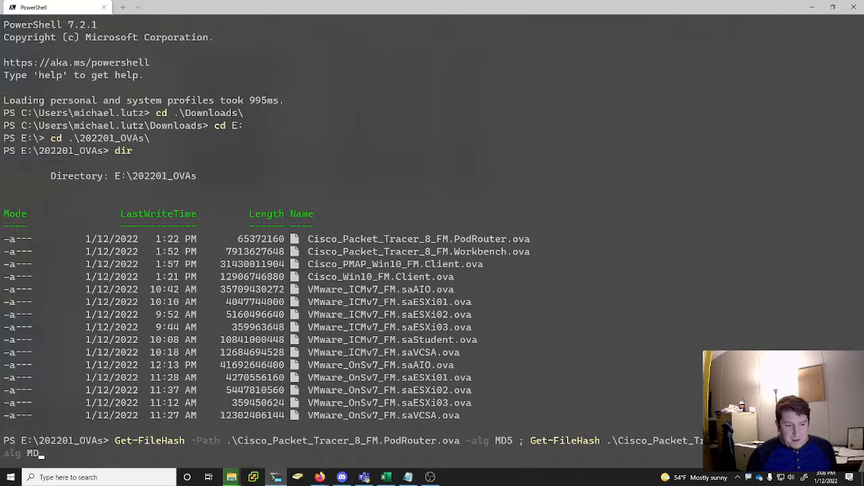
{"action": "type", "text": "5 ; "}
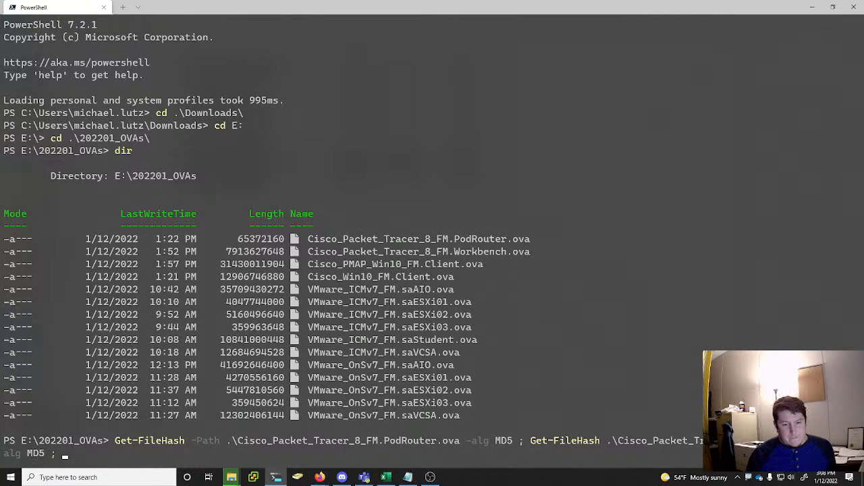
{"action": "type", "text": "get-fil"}
Append a Get-FileHash call with MD5 for Cisco_PMAP_Win10_FM.Client.ova to the chained command, followed by a semicolon
{"action": "key", "text": "Tab"}
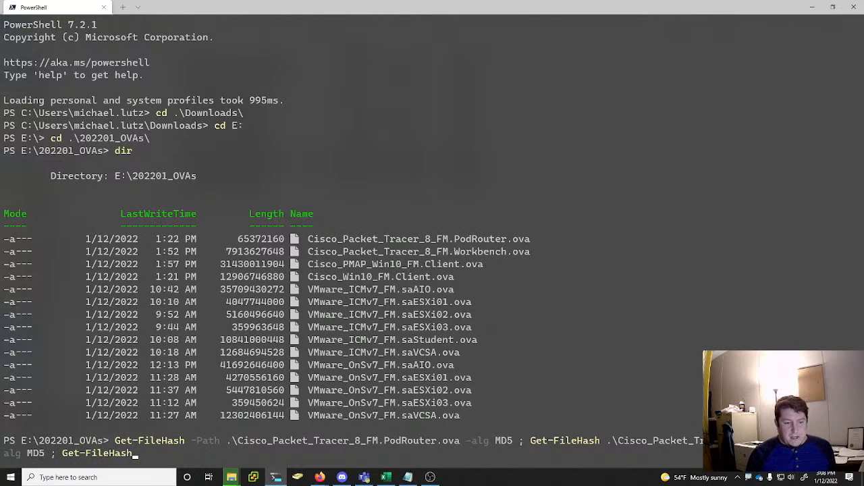
{"action": "type", "text": "C"}
{"action": "key", "text": "Tab"}
{"action": "key", "text": "Tab"}
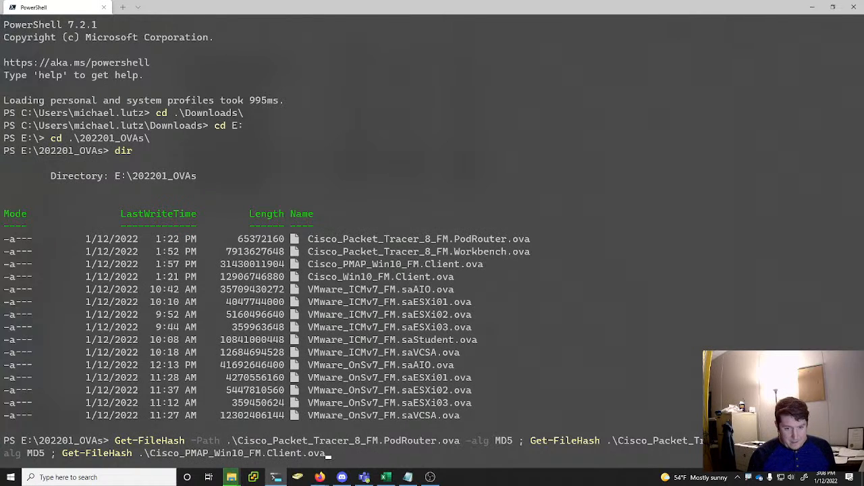
{"action": "type", "text": "-al"}
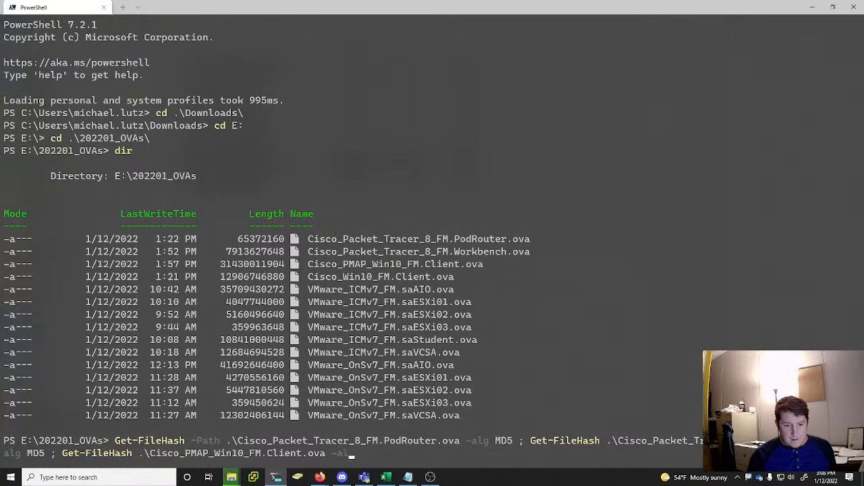
{"action": "type", "text": "g MD5 ; "}
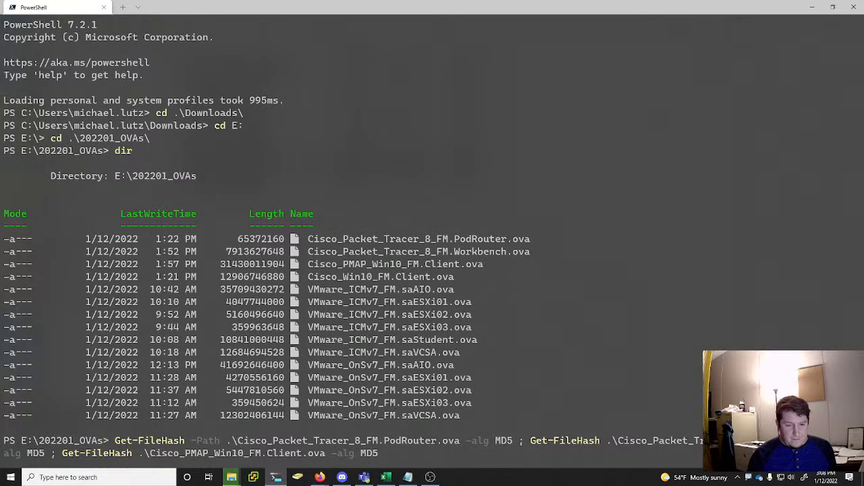
{"action": "type", "text": "Get-FileHash"}
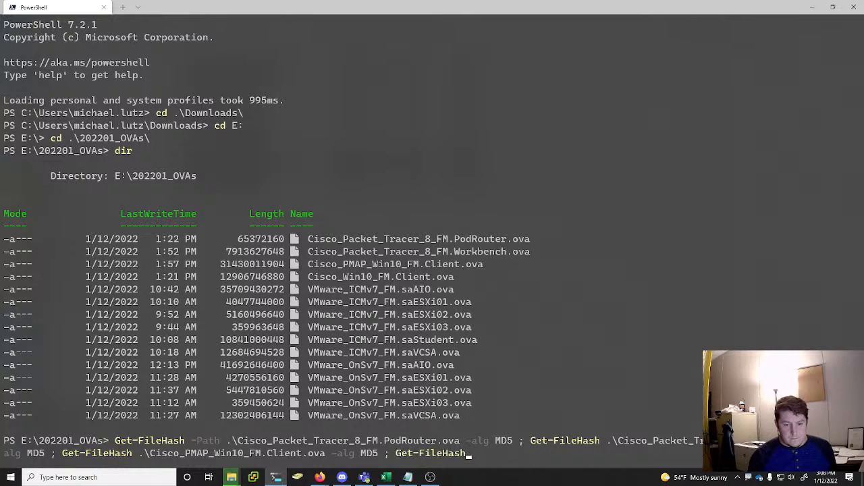
{"action": "type", "text": " .\\C"}
Append a Get-FileHash call with MD5 for Cisco_Win10_FM.Client.ova and run the whole chained command
{"action": "key", "text": "Tab"}
{"action": "key", "text": "Tab"}
{"action": "key", "text": "Tab"}
{"action": "key", "text": "Tab"}
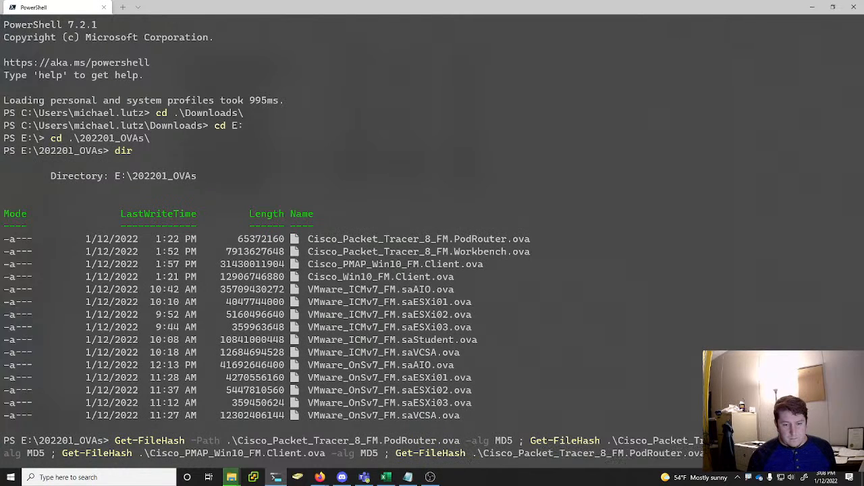
{"action": "type", "text": "-alg"}
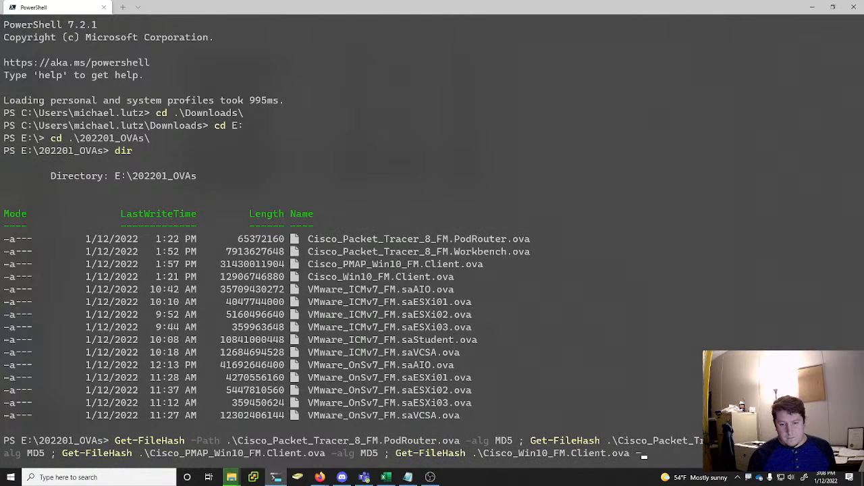
{"action": "key", "text": "Tab"}
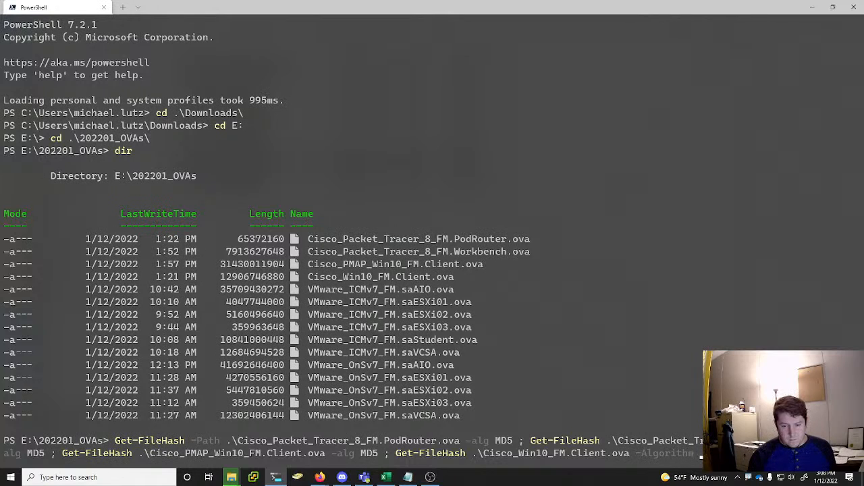
{"action": "key", "text": "Return"}
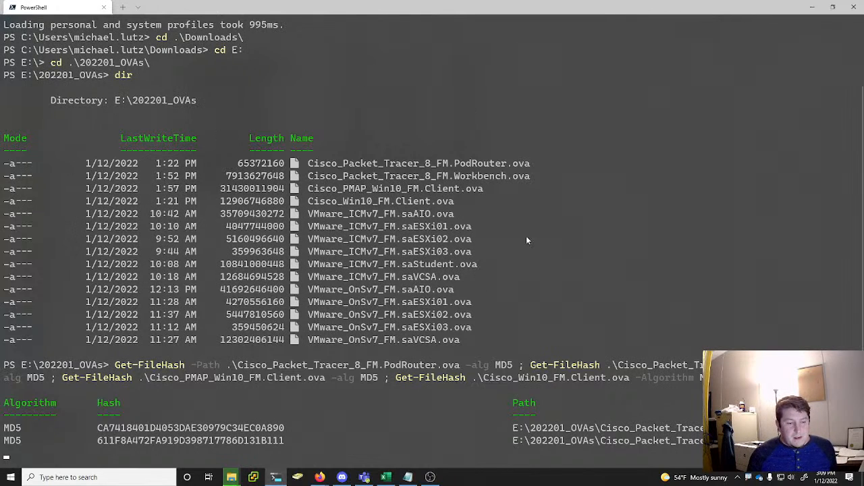
Minimize PowerShell, bring the file move's progress window onto this screen and pause the move
{"action": "left_click", "coordinate": [812, 6]}
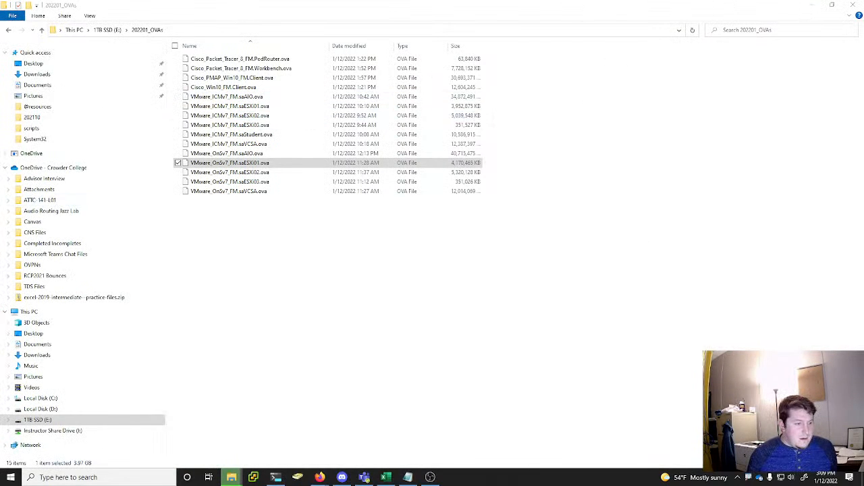
{"action": "left_click_drag", "start_coordinate": [0, 196], "coordinate": [244, 224]}
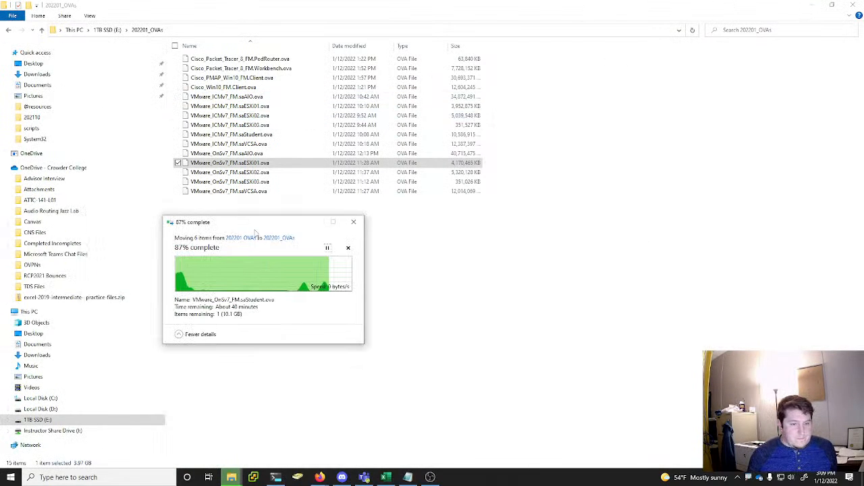
{"action": "left_click", "coordinate": [327, 249]}
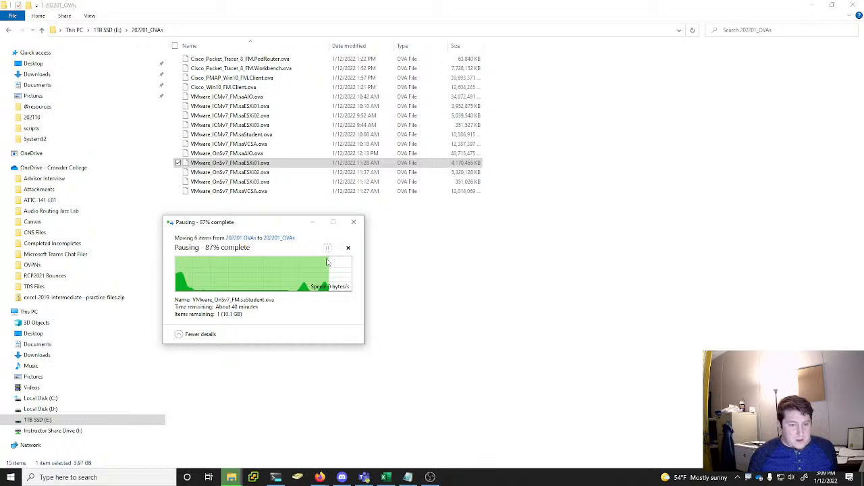
{"action": "left_click_drag", "start_coordinate": [280, 227], "coordinate": [305, 226]}
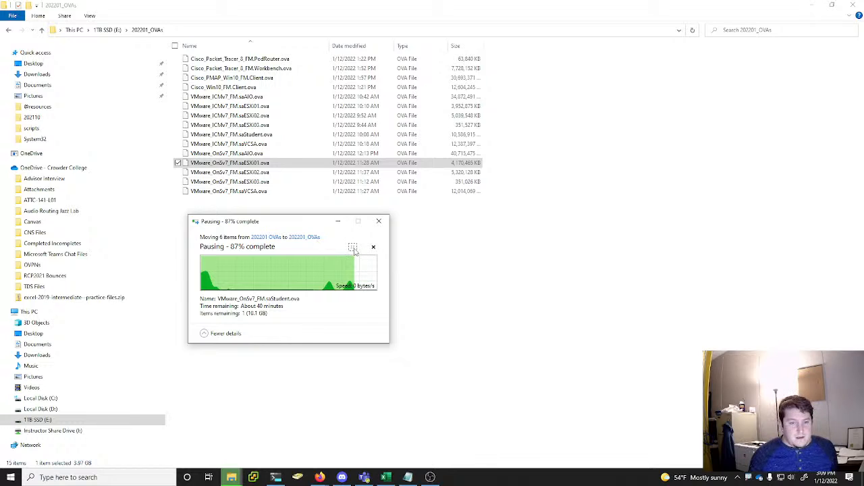
{"action": "left_click_drag", "start_coordinate": [321, 228], "coordinate": [326, 241]}
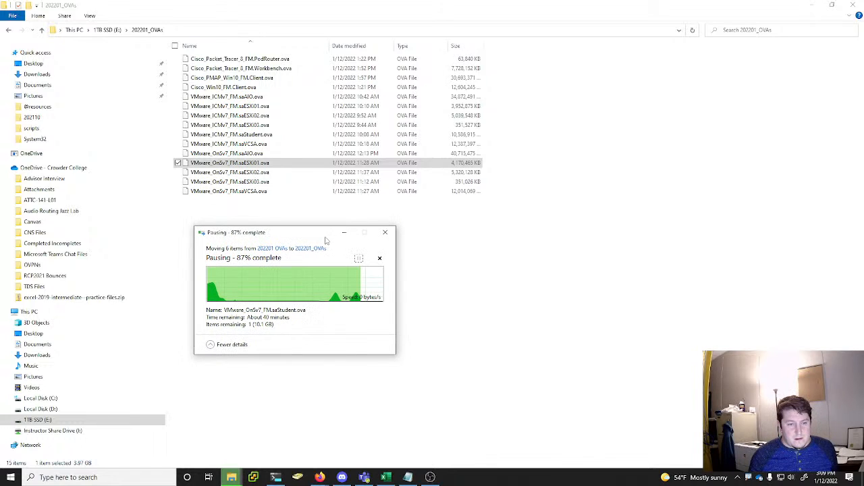
Resume the file move, then minimize its progress window and the File Explorer window
{"action": "left_click", "coordinate": [359, 260]}
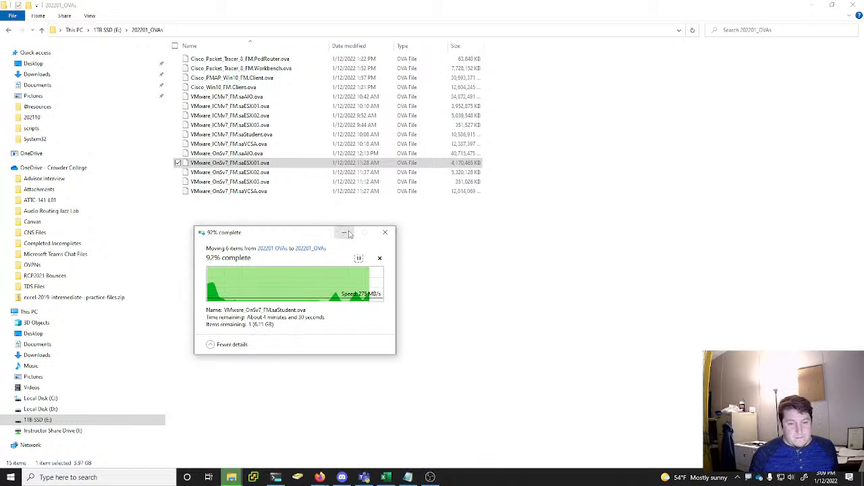
{"action": "left_click", "coordinate": [349, 233]}
{"action": "left_click", "coordinate": [808, 6]}
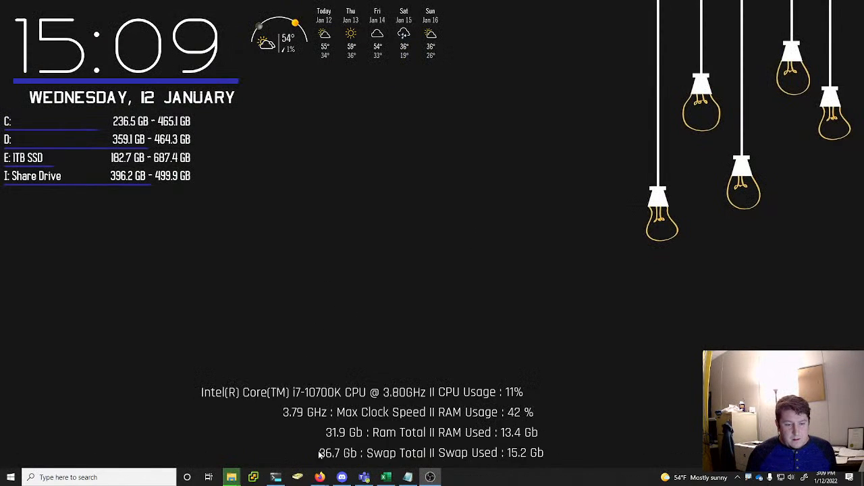
Switch to Firefox and open a new tab beside the NETLAB login page
{"action": "left_click", "coordinate": [319, 477]}
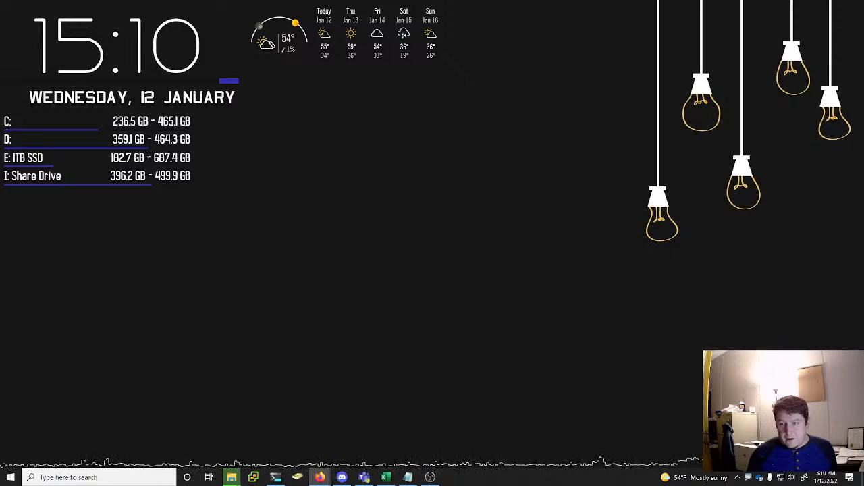
{"action": "mouse_move", "coordinate": [319, 477]}
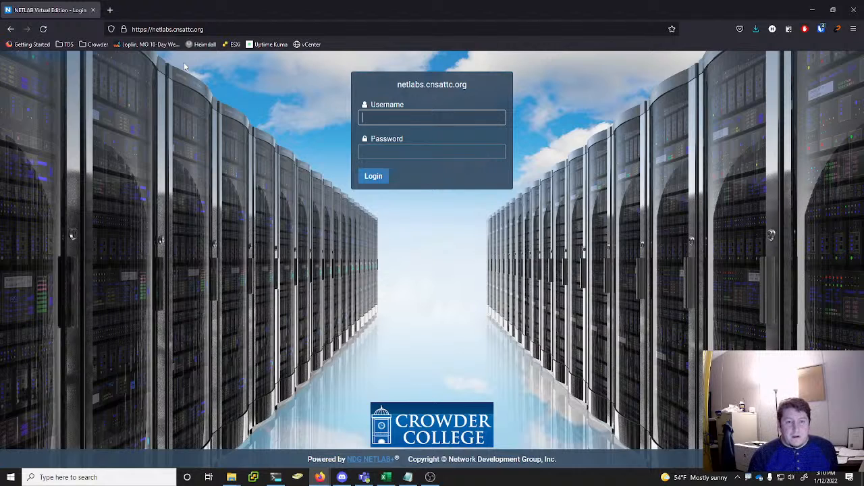
{"action": "left_click", "coordinate": [116, 9]}
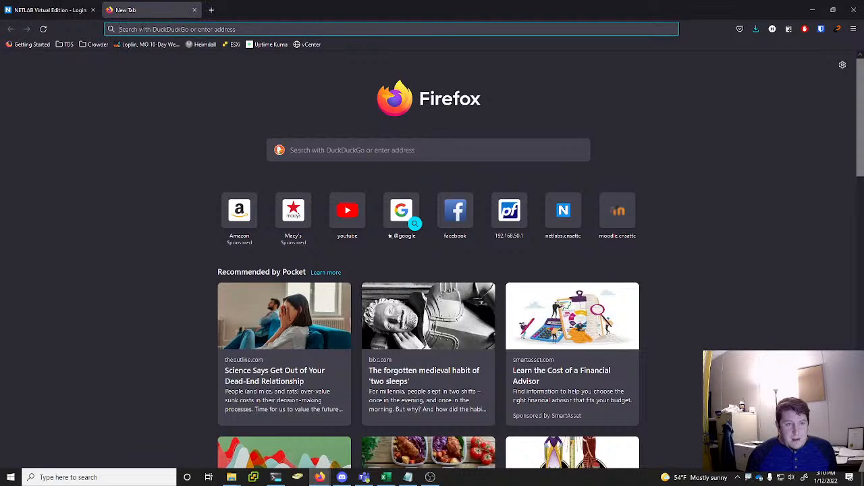
{"action": "left_click", "coordinate": [68, 11]}
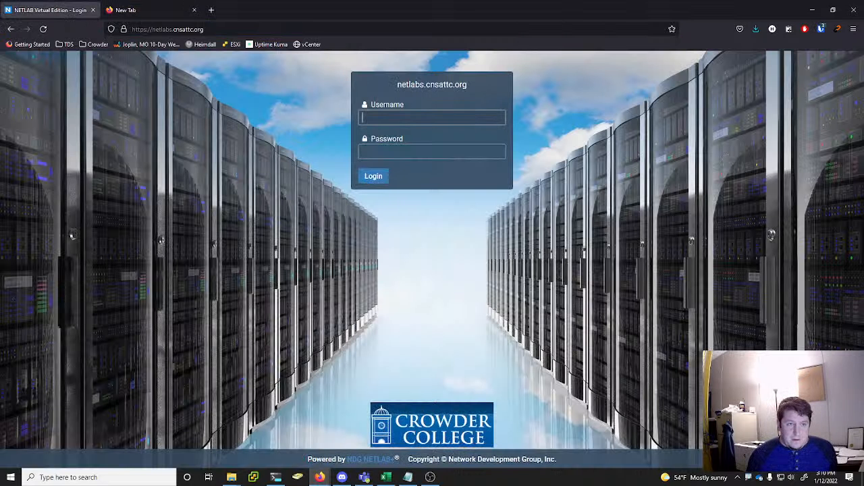
{"action": "left_click", "coordinate": [130, 27]}
{"action": "left_click", "coordinate": [154, 11]}
Load the ESXi host's welcome page at 192.168.150.10 in the new tab
{"action": "left_click", "coordinate": [161, 29]}
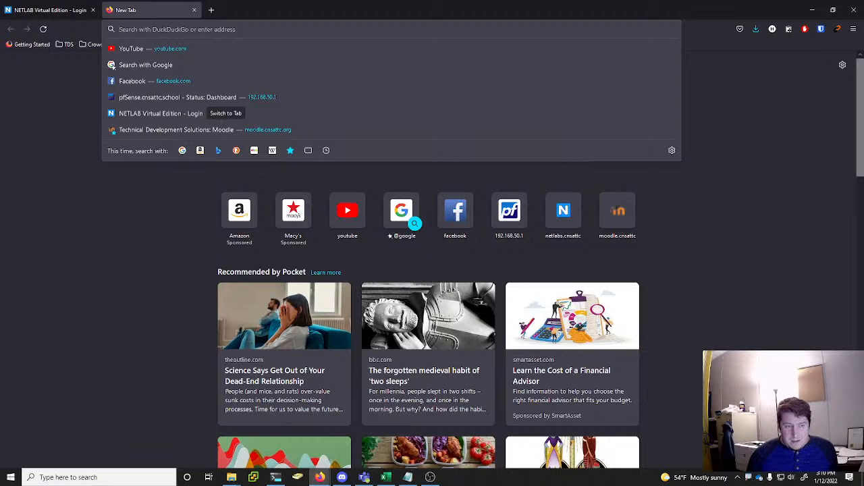
{"action": "type", "text": "192..16"}
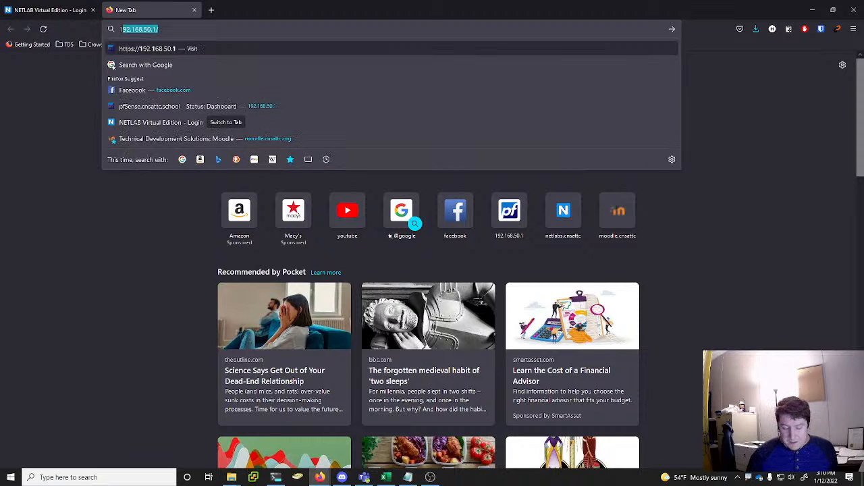
{"action": "key", "text": "BackSpace"}
{"action": "key", "text": "BackSpace"}
{"action": "key", "text": "BackSpace"}
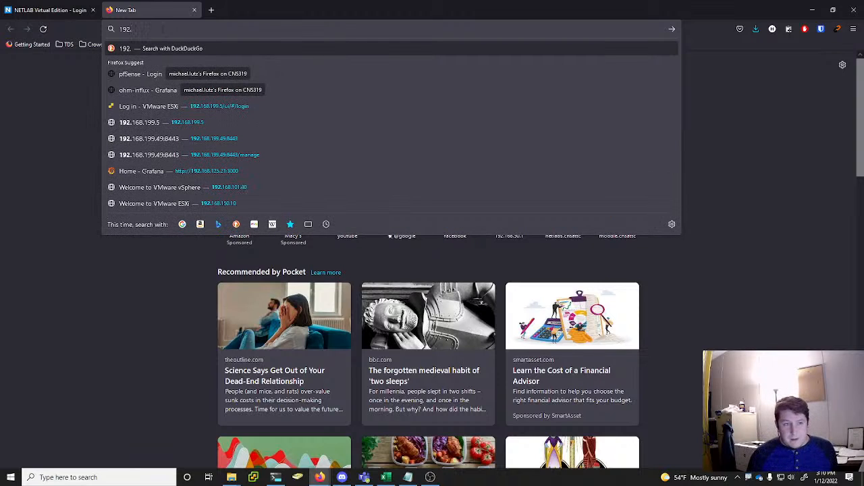
{"action": "type", "text": "168."}
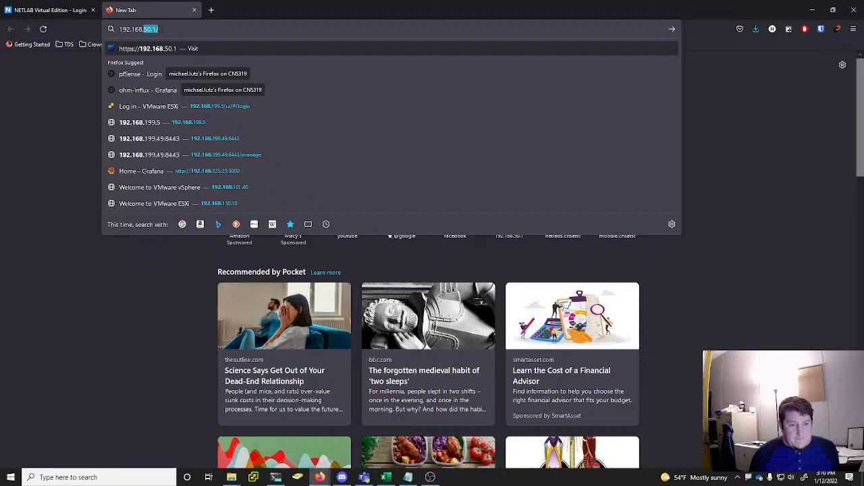
{"action": "type", "text": "150.10"}
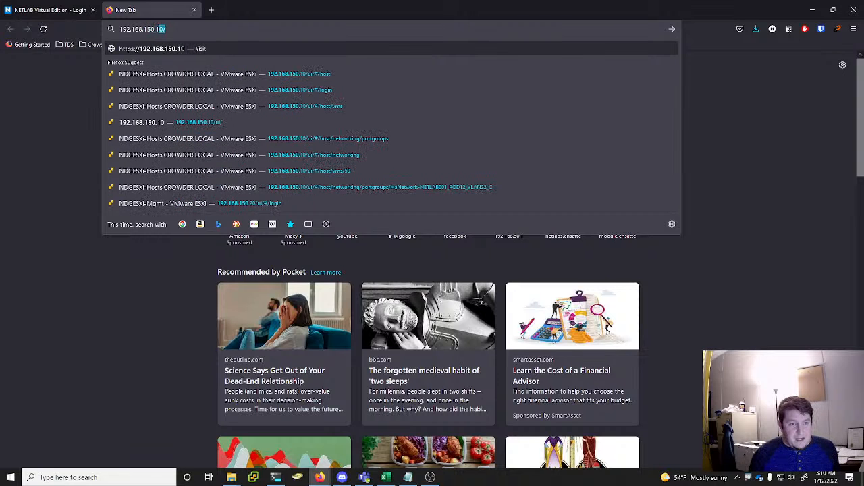
{"action": "key", "text": "Return"}
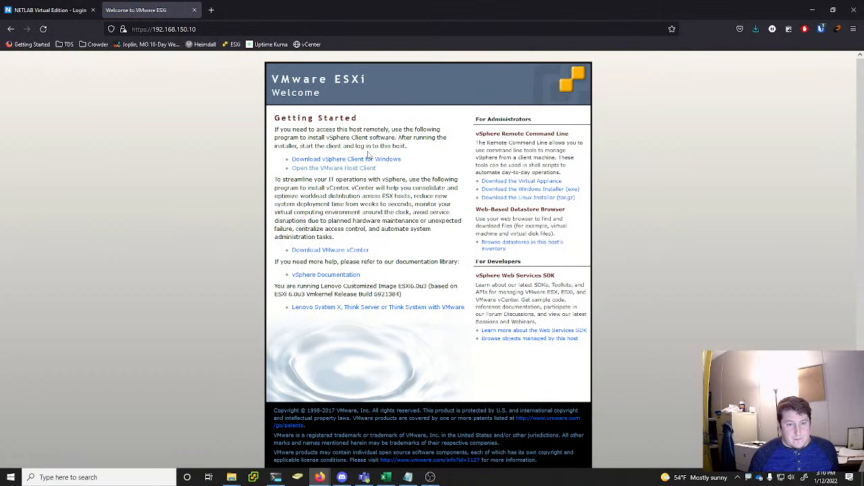
Open the VMware Host Client for 192.168.150.10 and log in with the root user name and password saved in the password manager
{"action": "left_click", "coordinate": [62, 12]}
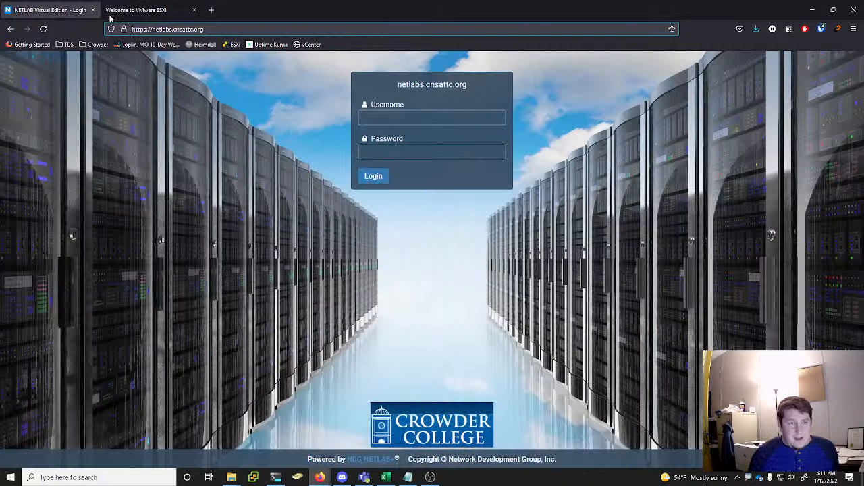
{"action": "left_click", "coordinate": [153, 13]}
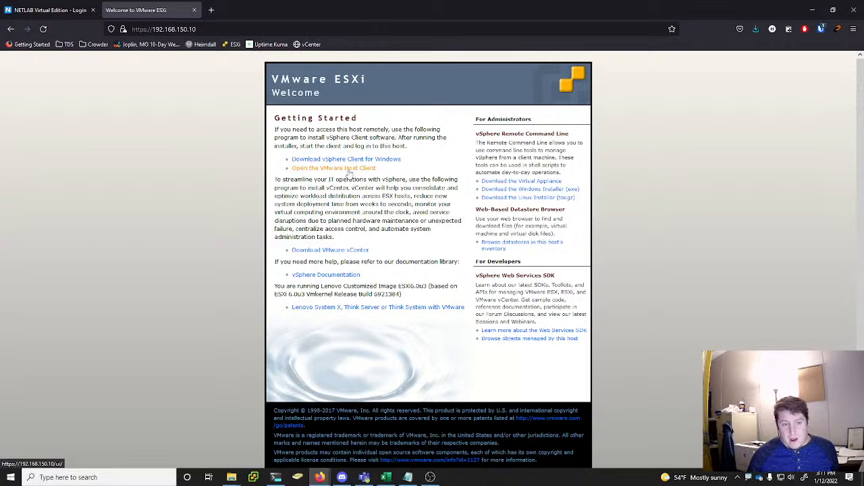
{"action": "left_click", "coordinate": [347, 170]}
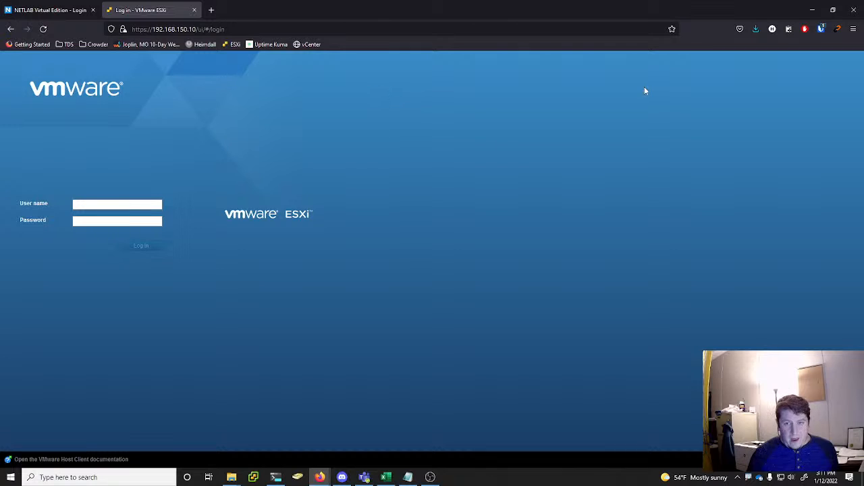
{"action": "left_click", "coordinate": [817, 31]}
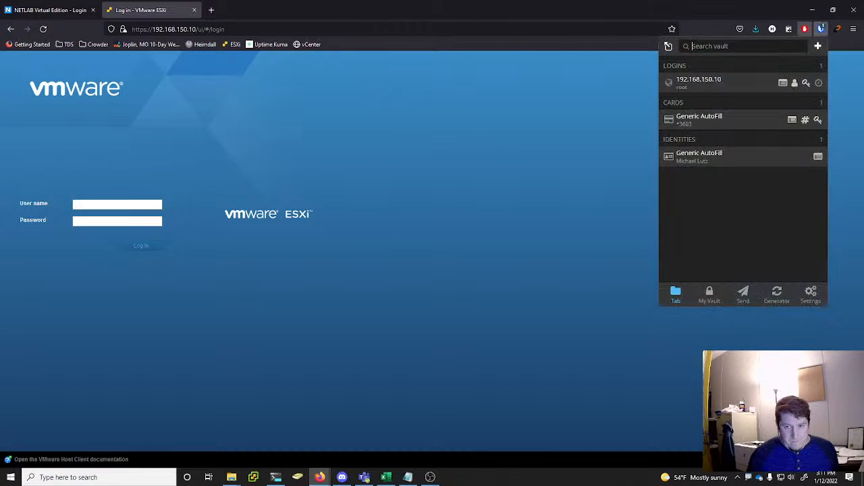
{"action": "left_click", "coordinate": [733, 90]}
{"action": "left_click", "coordinate": [159, 244]}
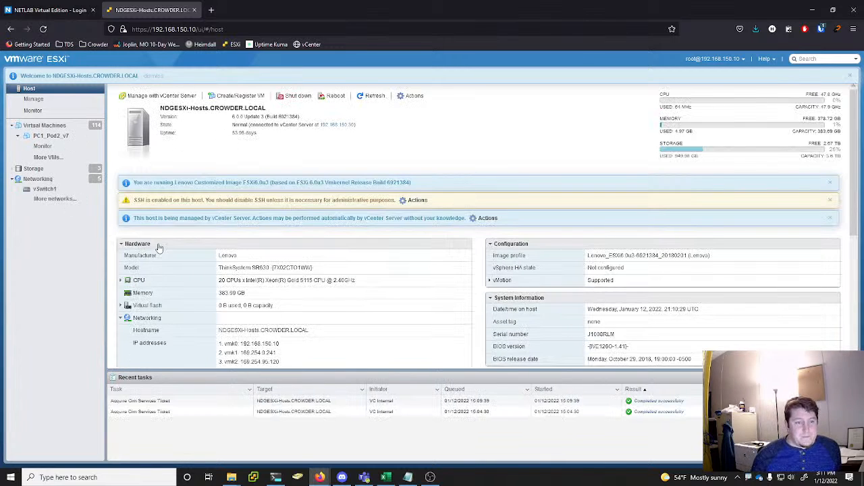
Display the virtual machines on the 192.168.150.10 host and look through the list
{"action": "left_click", "coordinate": [62, 128]}
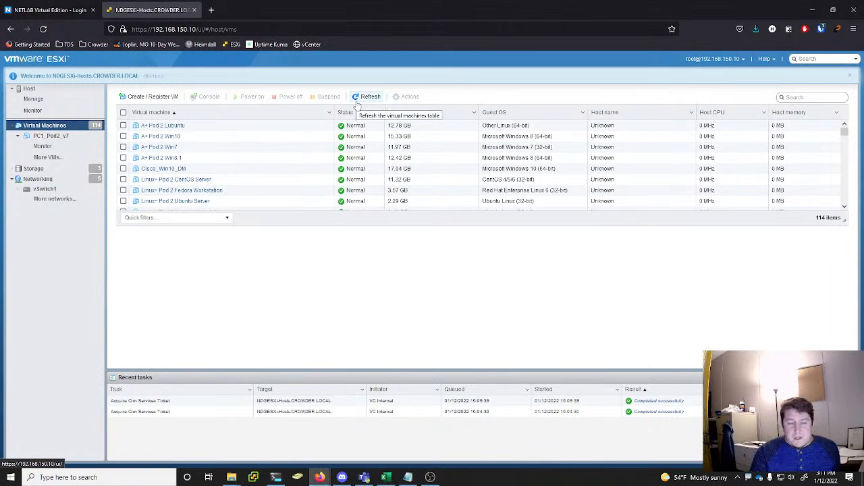
{"action": "scroll", "coordinate": [238, 149], "scroll_direction": "down", "scroll_amount": 10}
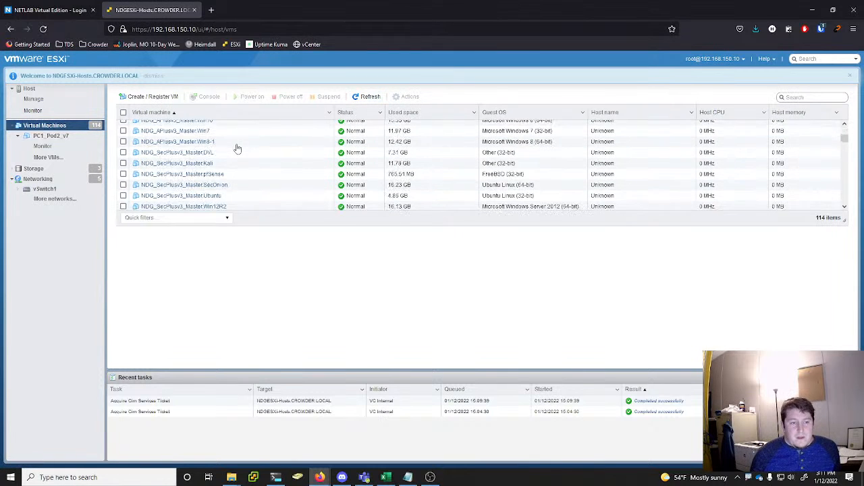
{"action": "scroll", "coordinate": [238, 148], "scroll_direction": "down", "scroll_amount": 10}
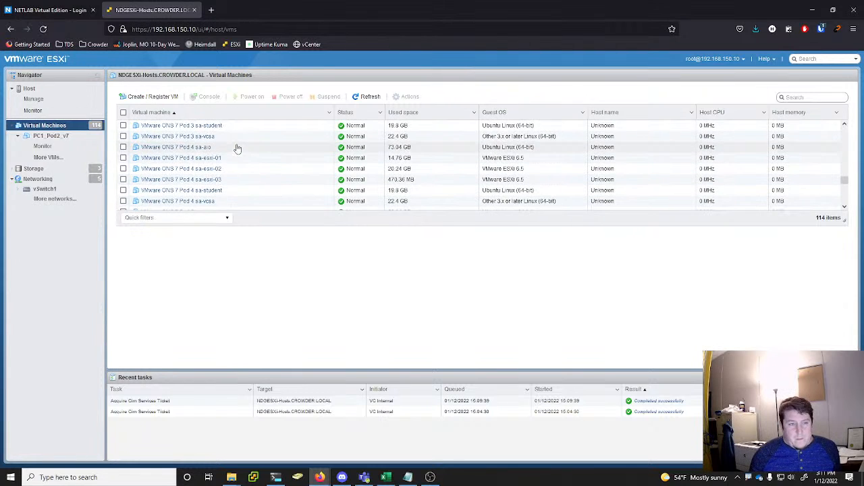
{"action": "scroll", "coordinate": [234, 147], "scroll_direction": "up", "scroll_amount": 8}
{"action": "scroll", "coordinate": [250, 179], "scroll_direction": "up", "scroll_amount": 8}
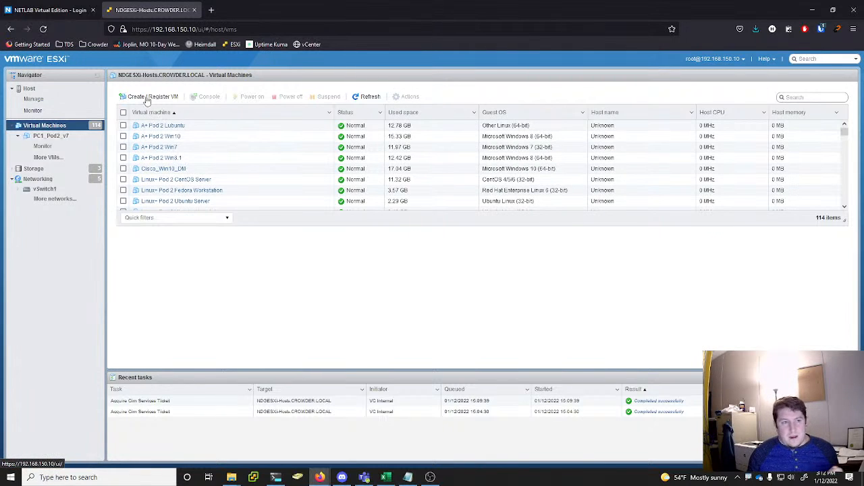
Load the second ESXi host's welcome page at 192.168.150.20 in another new tab
{"action": "left_click", "coordinate": [60, 10]}
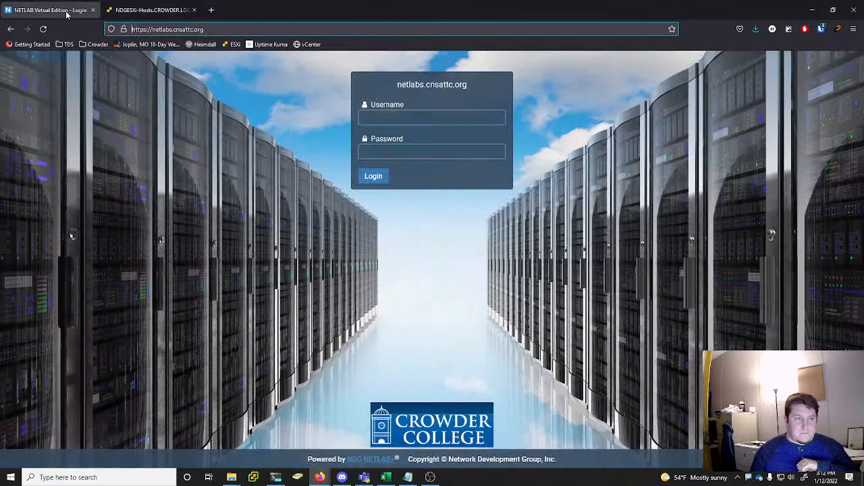
{"action": "left_click", "coordinate": [154, 9]}
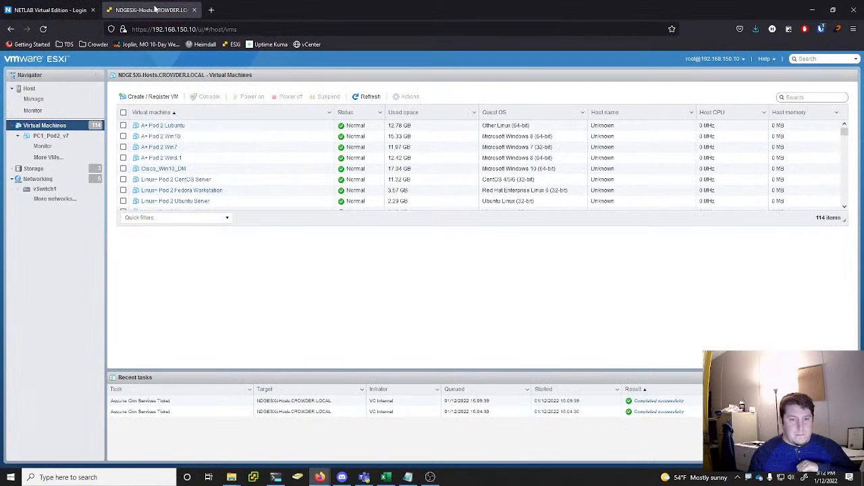
{"action": "left_click", "coordinate": [217, 10]}
{"action": "type", "text": "192.168."}
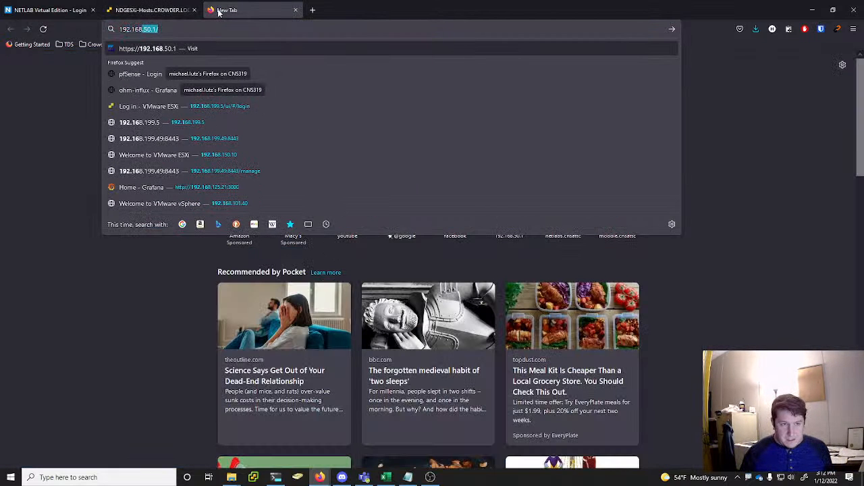
{"action": "type", "text": "150.20"}
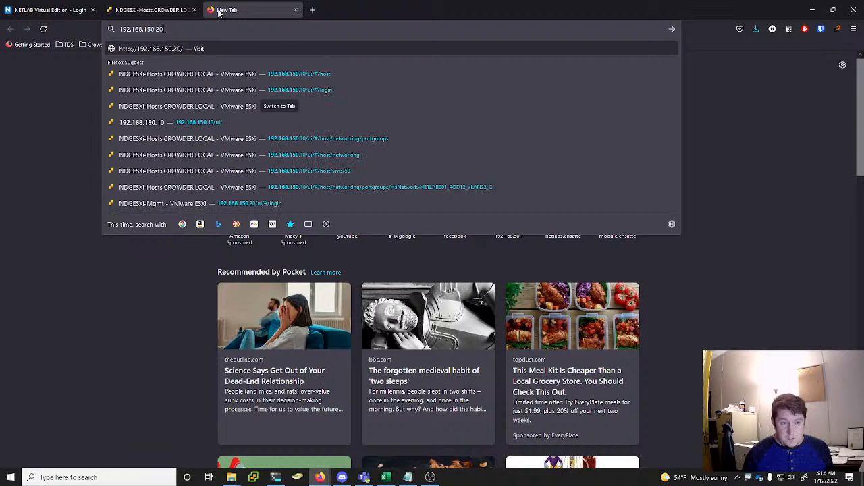
{"action": "key", "text": "Return"}
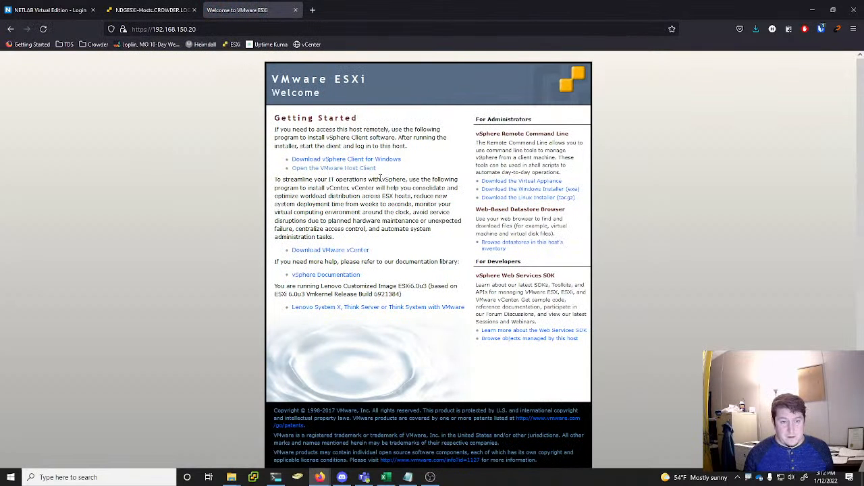
Open the VMware Host Client for 192.168.150.20 and log in with the saved root user name and password
{"action": "left_click", "coordinate": [370, 171]}
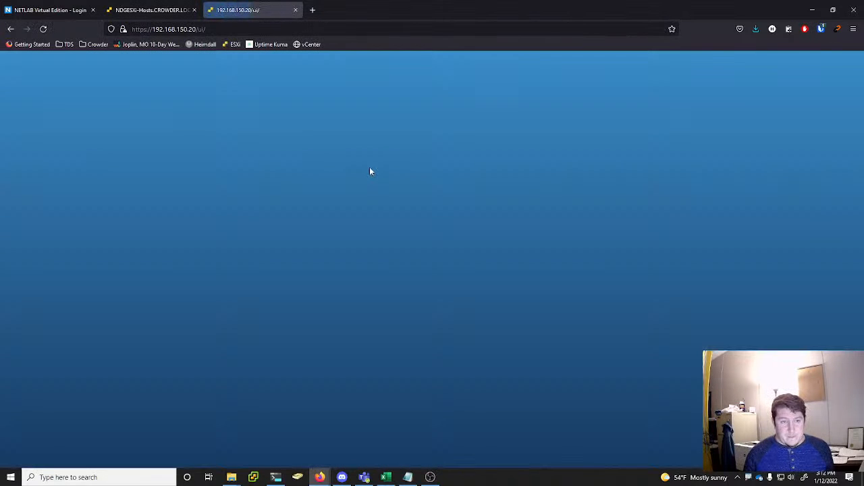
{"action": "left_click", "coordinate": [821, 29]}
{"action": "left_click", "coordinate": [702, 85]}
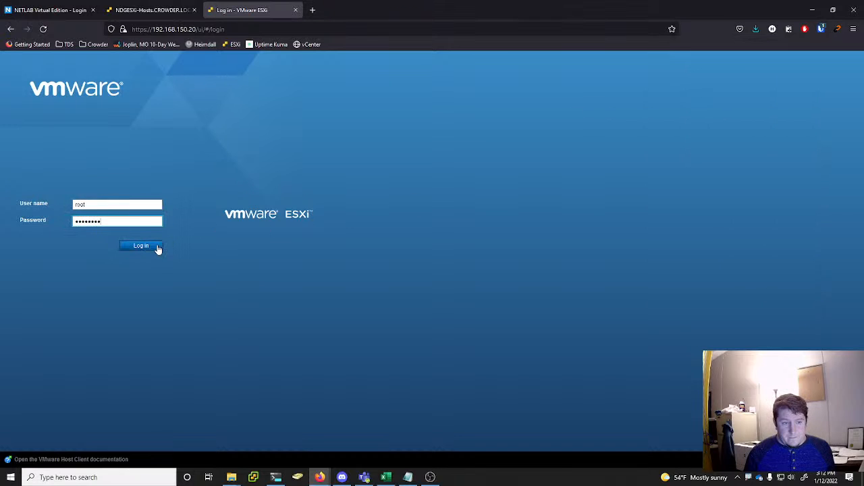
{"action": "left_click", "coordinate": [155, 246]}
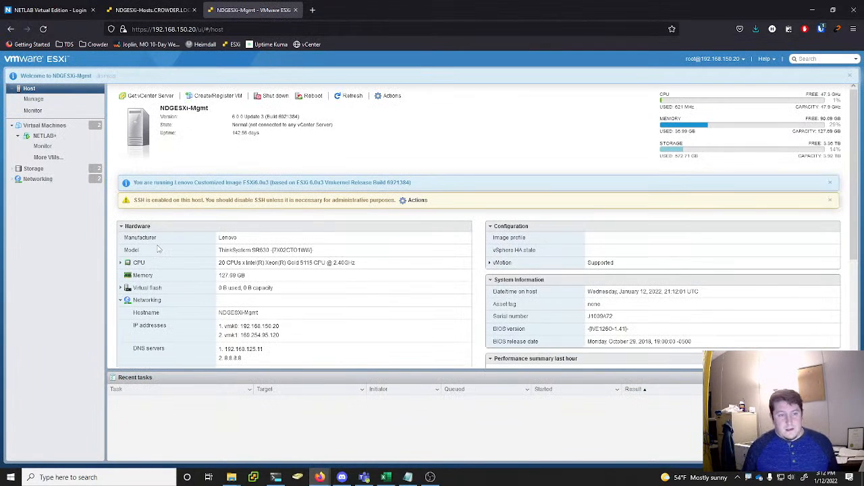
Display the virtual machines on the 192.168.150.20 host and compare them with the other host's list and the NETLAB login page
{"action": "left_click", "coordinate": [42, 127]}
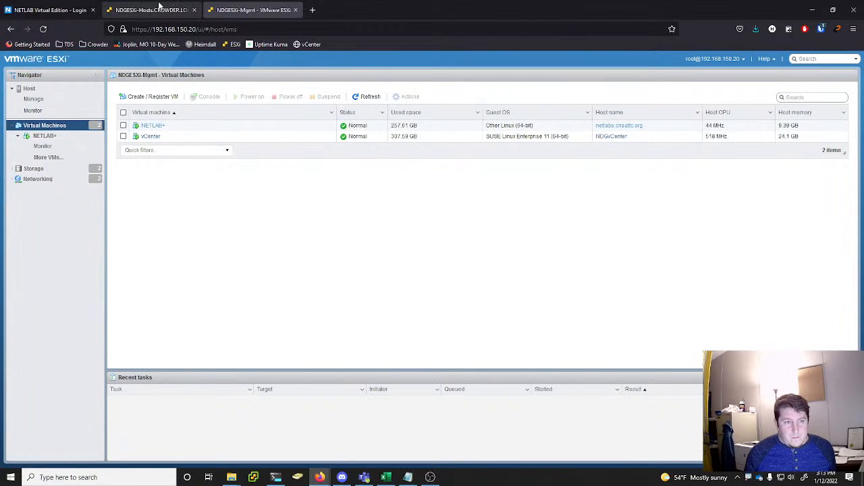
{"action": "left_click", "coordinate": [160, 6]}
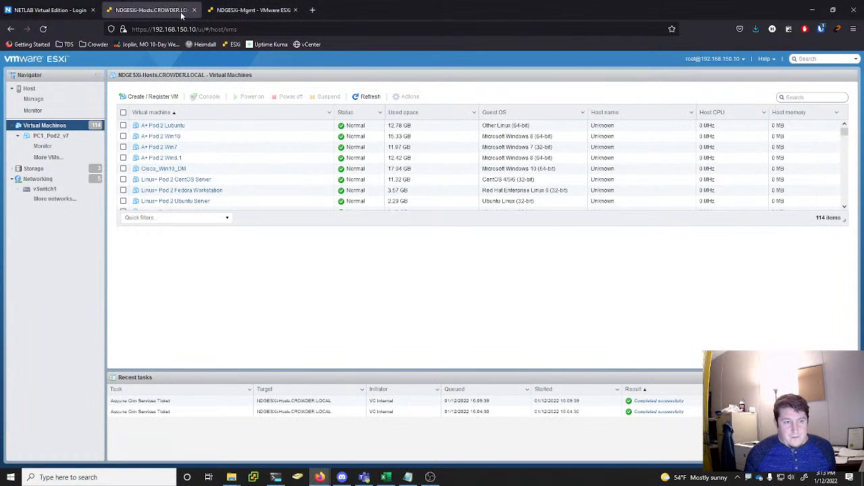
{"action": "left_click", "coordinate": [243, 10]}
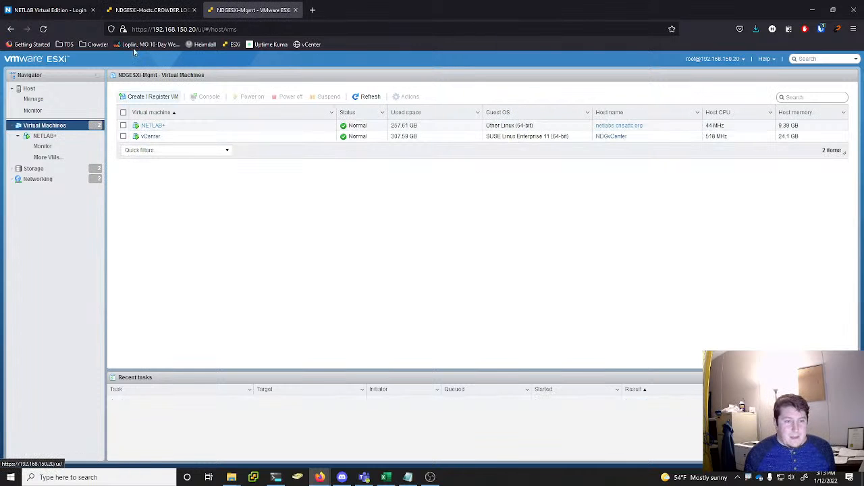
{"action": "left_click", "coordinate": [47, 10]}
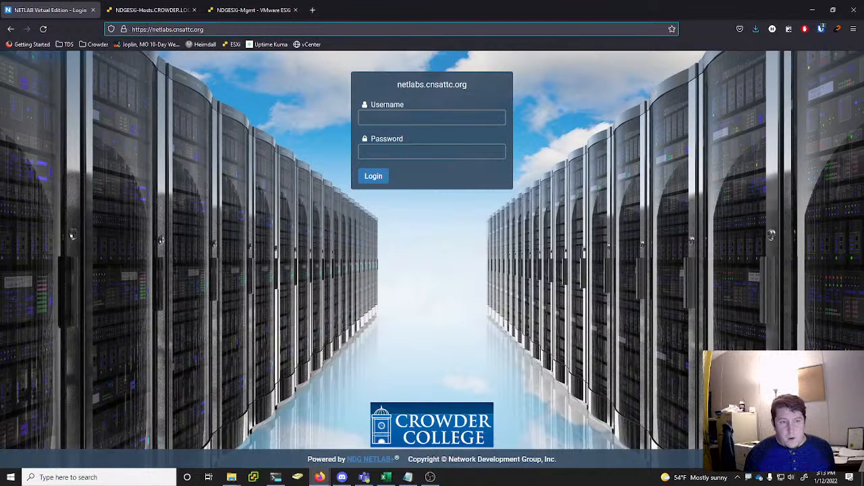
{"action": "left_click", "coordinate": [249, 9]}
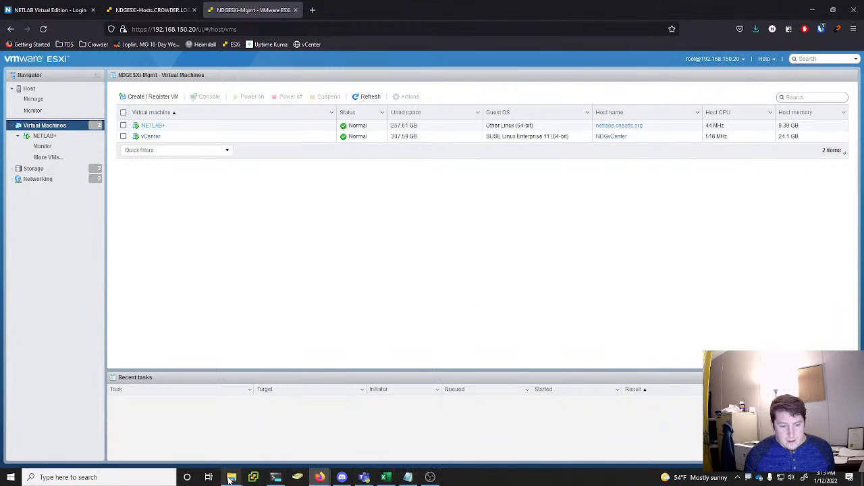
Switch to PowerShell to review the MD5 hashes of the Cisco OVA files, and bring up the open text editor
{"action": "mouse_move", "coordinate": [232, 477]}
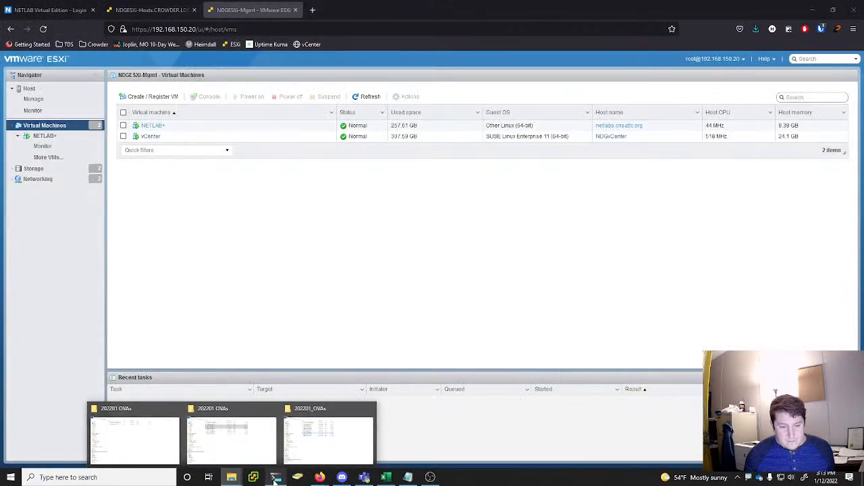
{"action": "left_click", "coordinate": [277, 476]}
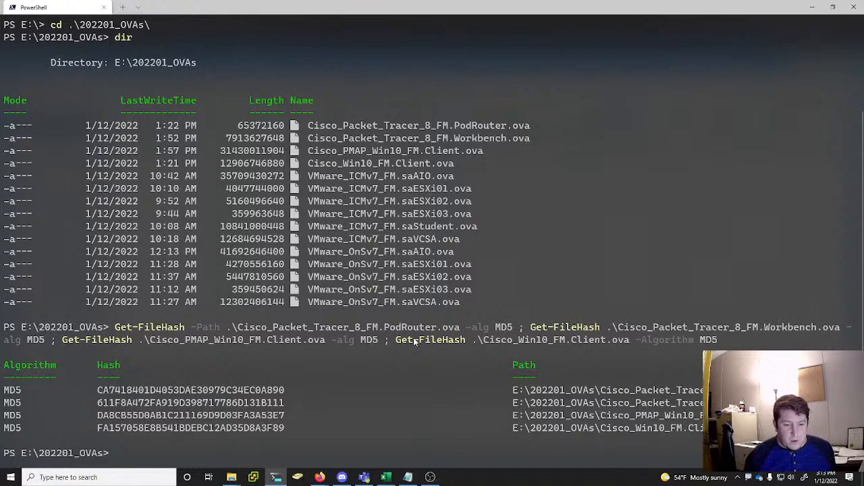
{"action": "left_click", "coordinate": [409, 477]}
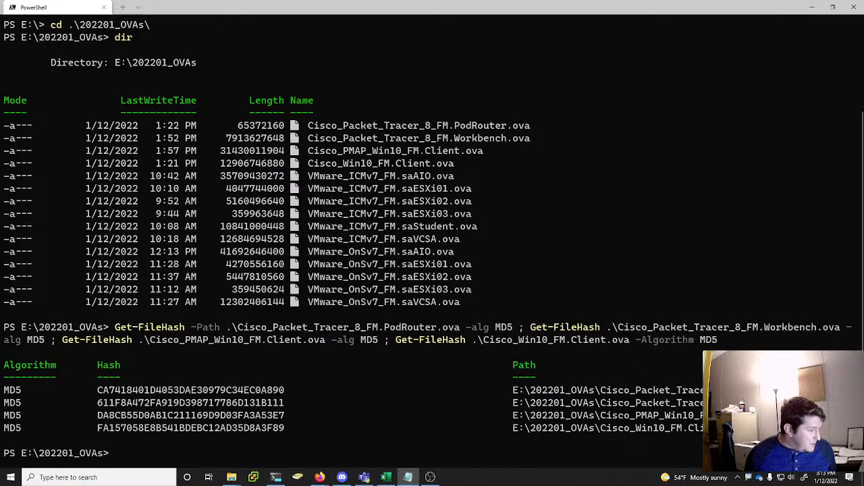
Echo the reference hash copied from the text editor, CA7418401D4053DAE30979C34EC0A890, in PowerShell
{"action": "left_click", "coordinate": [175, 451]}
{"action": "type", "text": "echo"}
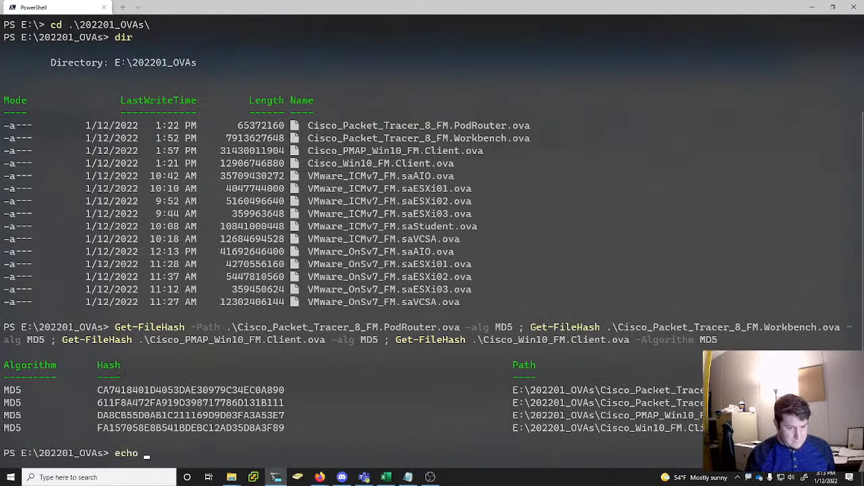
{"action": "type", "text": "CA7418401D4053DAE30979C34EC0A890"}
{"action": "key", "text": "Return"}
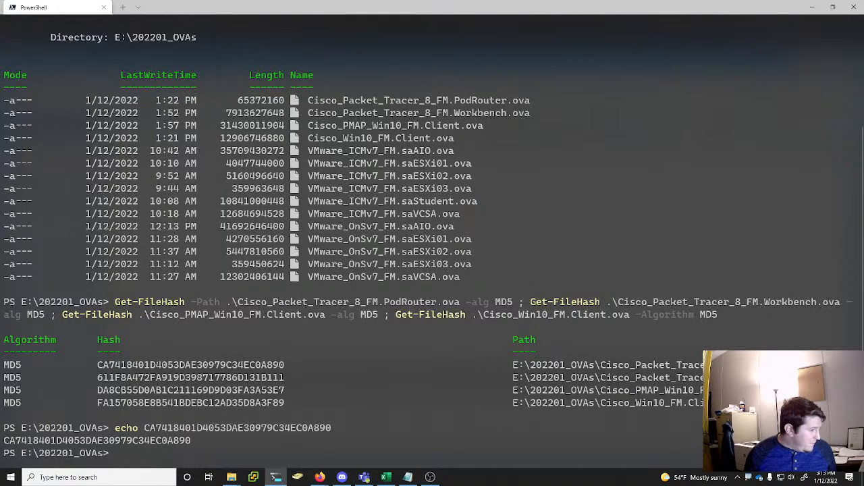
Fetch the Workbench reference hash from the text editor and echo 611F8A472FA919D398717786D131B111 in PowerShell
{"action": "key", "text": "alt+Tab"}
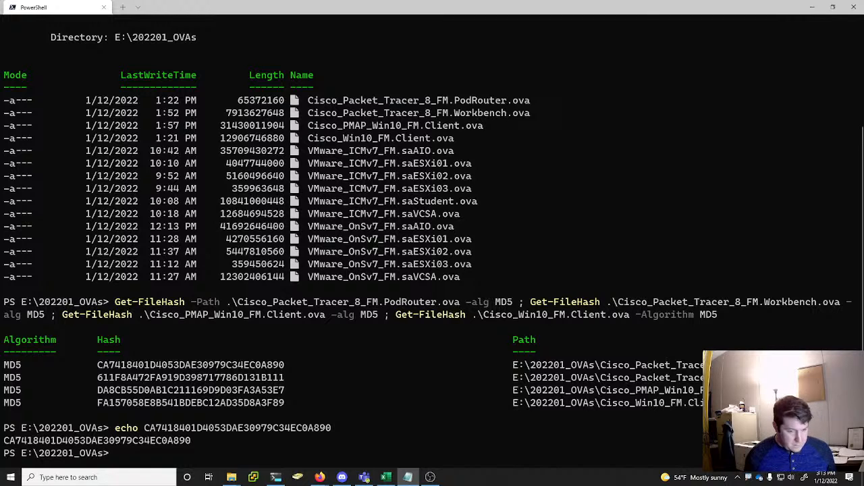
{"action": "key", "text": "alt+Tab"}
{"action": "type", "text": "echo"}
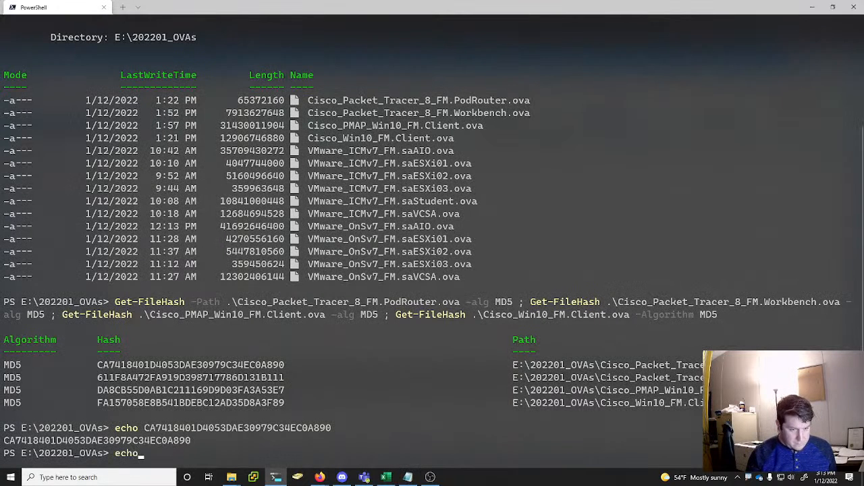
{"action": "key", "text": "ctrl+v"}
{"action": "key", "text": "Return"}
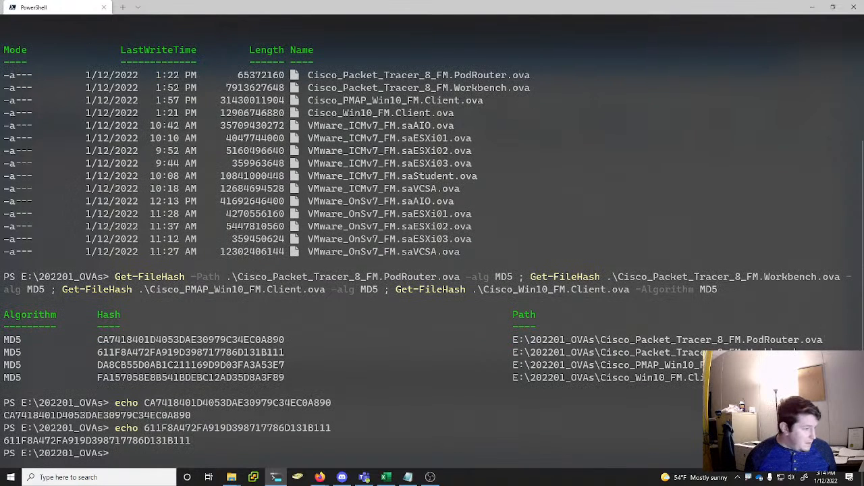
Fetch the PMAP client's reference hash from the text editor and echo DA8CB55D0AB1C211169D9D03FA3A53E7 in PowerShell
{"action": "key", "text": "alt+Tab"}
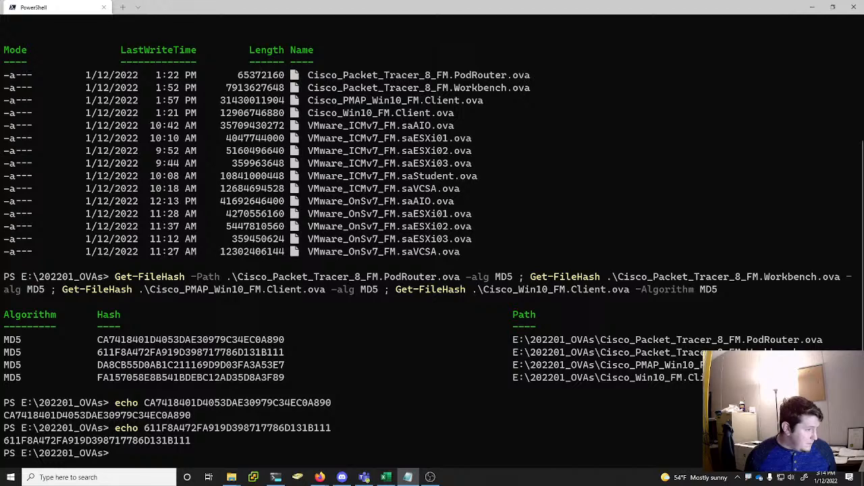
{"action": "left_click", "coordinate": [227, 401]}
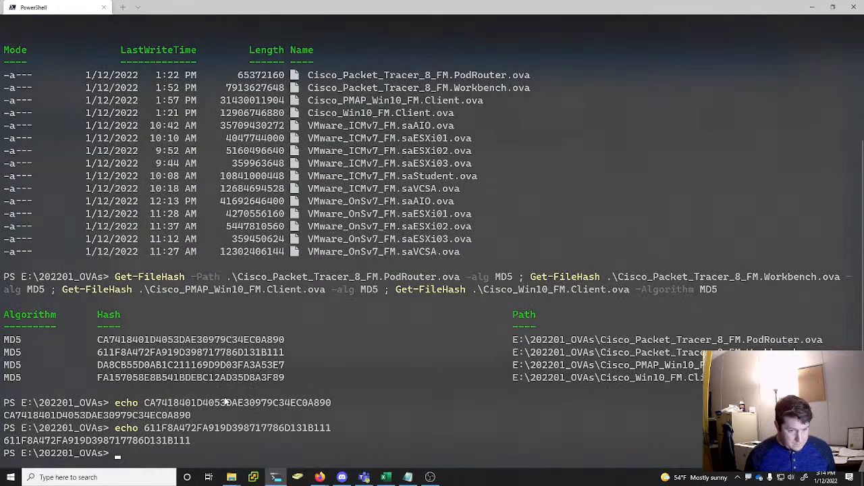
{"action": "type", "text": "echo"}
{"action": "type", "text": "DA8CB55D0AB1C211169D9D03FA3A53E7"}
{"action": "key", "text": "Return"}
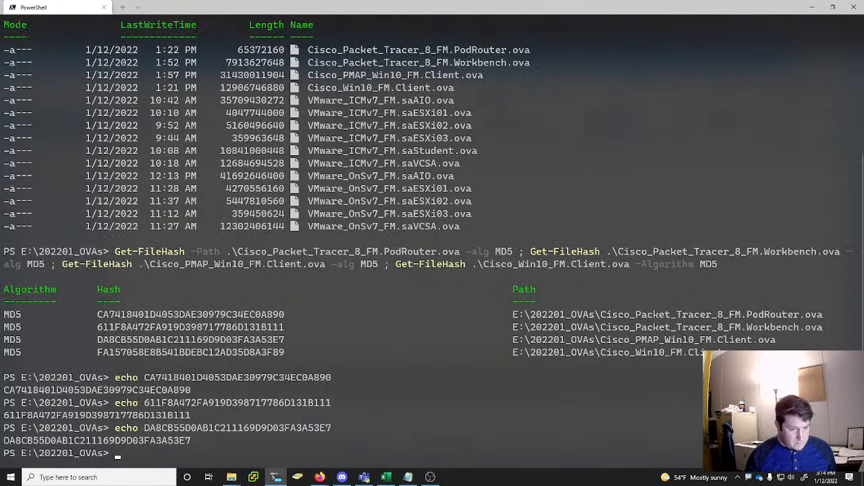
Fetch the Win10 client's reference hash from the text editor and echo FA157058E8B541BDEBC12AD35D8A3F89 in PowerShell
{"action": "key", "text": "alt+Tab"}
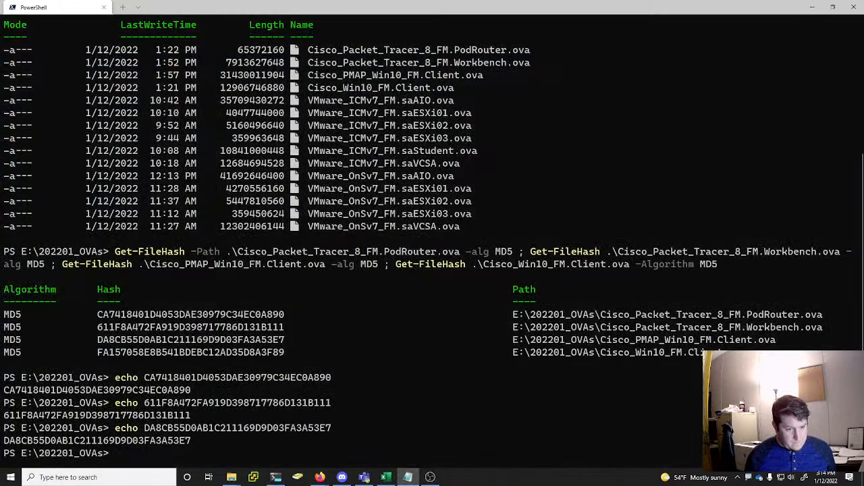
{"action": "left_click", "coordinate": [204, 439]}
{"action": "type", "text": "echo"}
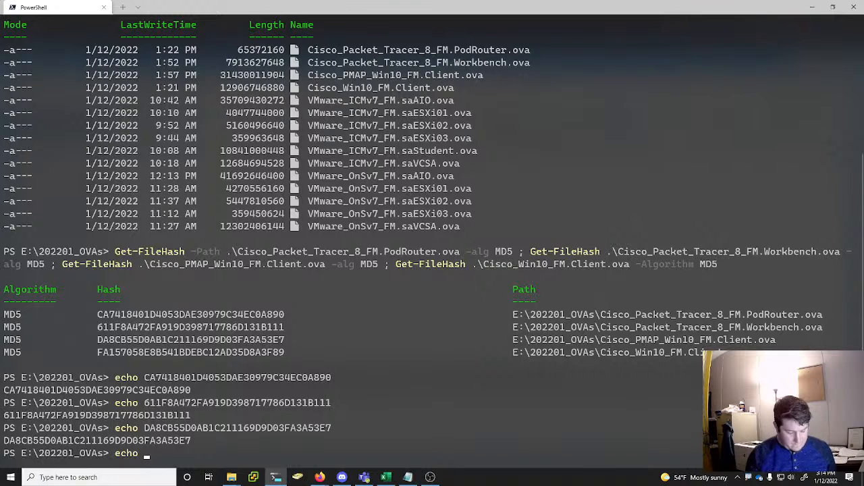
{"action": "type", "text": "FA157058E8B541BDEBC12AD35D8A3F89"}
{"action": "key", "text": "Return"}
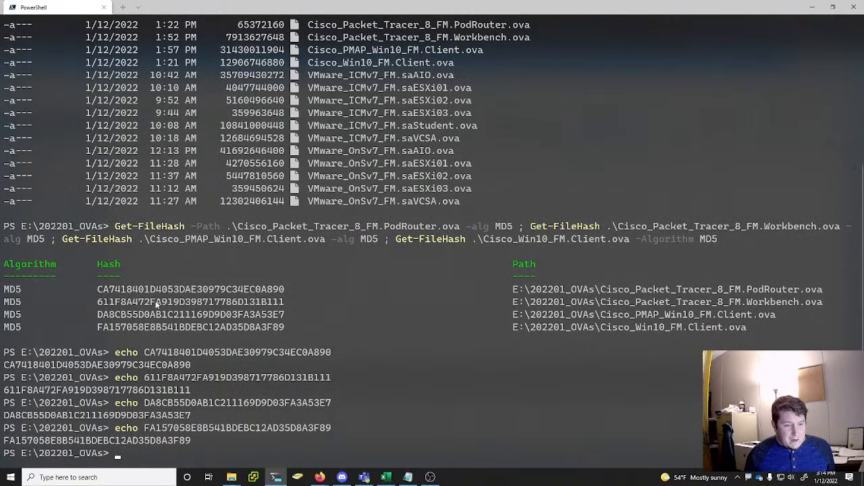
{"action": "left_click_drag", "start_coordinate": [99, 289], "coordinate": [113, 290]}
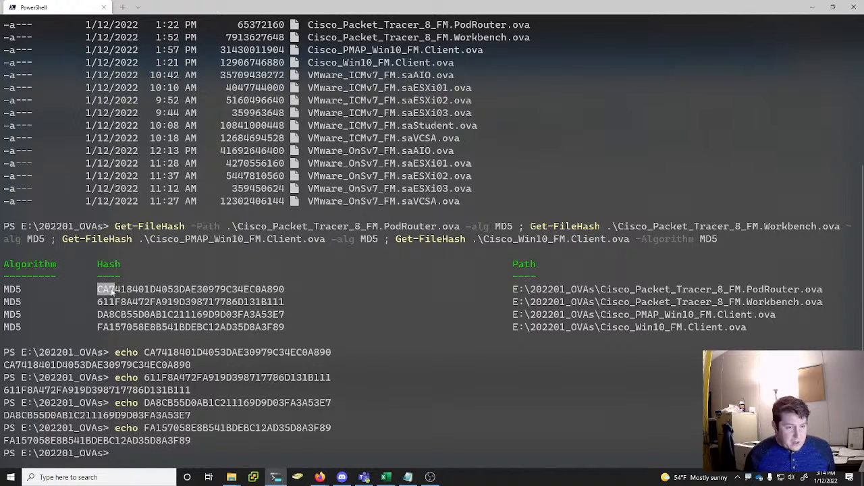
{"action": "left_click", "coordinate": [112, 290]}
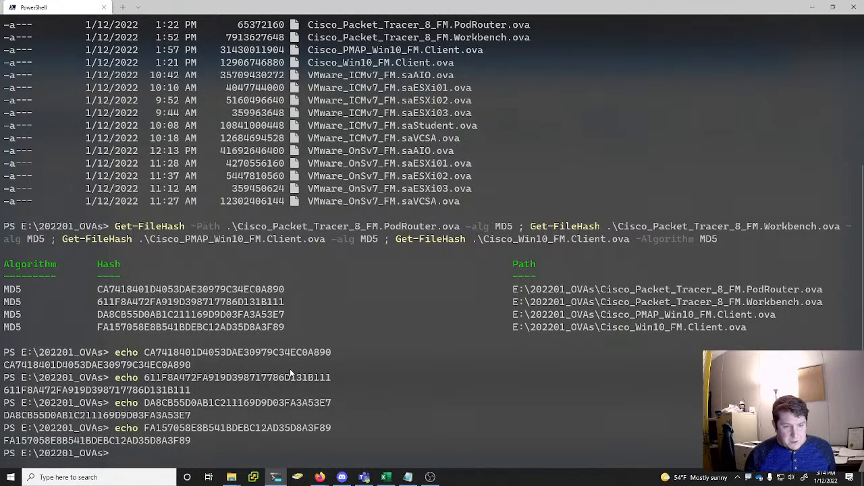
{"action": "type", "text": "dif"}
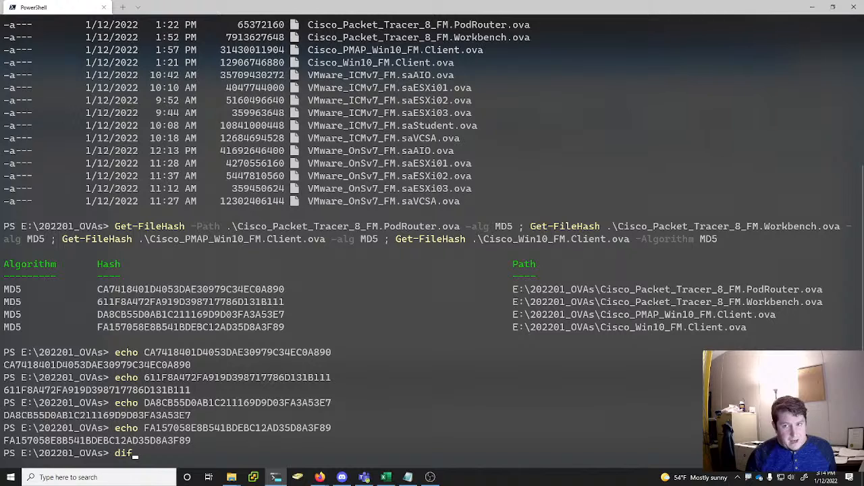
{"action": "key", "text": "BackSpace"}
{"action": "key", "text": "BackSpace"}
{"action": "key", "text": "BackSpace"}
Begin a Compare-Object command with the computed PodRouter hash CA7418401D4053DAE30979C34EC0A890 as its first value
{"action": "type", "text": "comp.exe"}
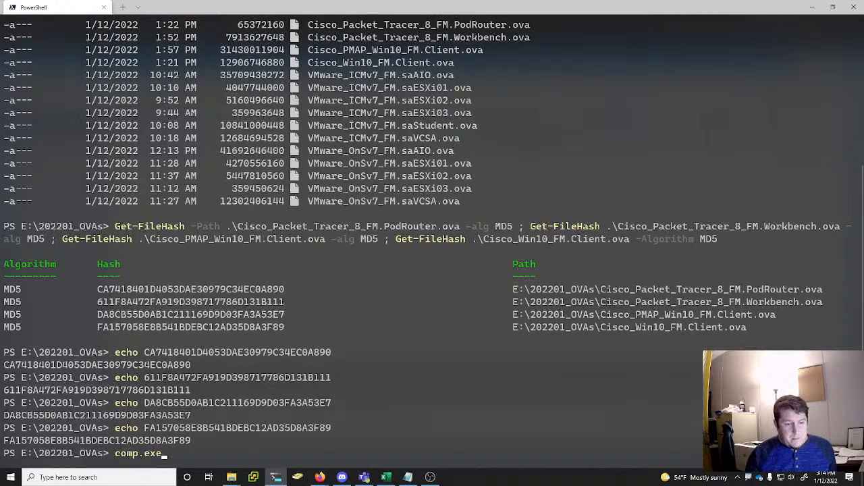
{"action": "key", "text": "Tab"}
{"action": "key", "text": "BackSpace"}
{"action": "key", "text": "BackSpace"}
{"action": "key", "text": "BackSpace"}
{"action": "key", "text": "BackSpace"}
{"action": "key", "text": "BackSpace"}
{"action": "key", "text": "BackSpace"}
{"action": "key", "text": "BackSpace"}
{"action": "key", "text": "BackSpace"}
{"action": "key", "text": "BackSpace"}
{"action": "type", "text": "m"}
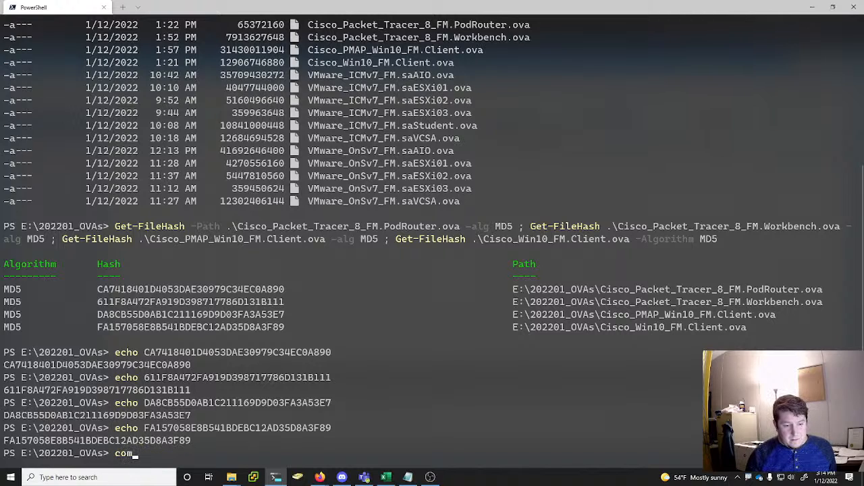
{"action": "type", "text": "pare-ob"}
{"action": "key", "text": "Tab"}
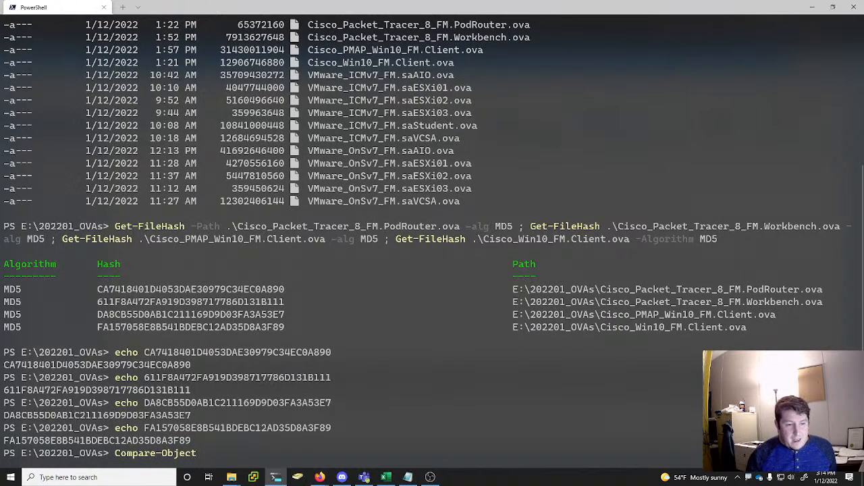
{"action": "mouse_move", "coordinate": [287, 289]}
{"action": "left_mouse_down"}
{"action": "mouse_move", "coordinate": [282, 304]}
{"action": "mouse_move", "coordinate": [110, 291]}
{"action": "mouse_move", "coordinate": [294, 282]}
{"action": "mouse_move", "coordinate": [281, 289]}
{"action": "left_mouse_up"}
{"action": "left_click", "coordinate": [101, 296]}
{"action": "key", "text": "ctrl+c"}
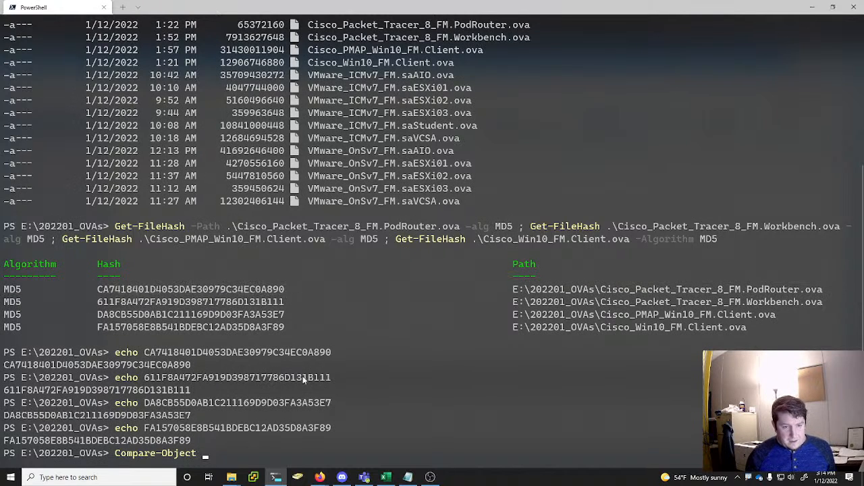
{"action": "right_click", "coordinate": [262, 453]}
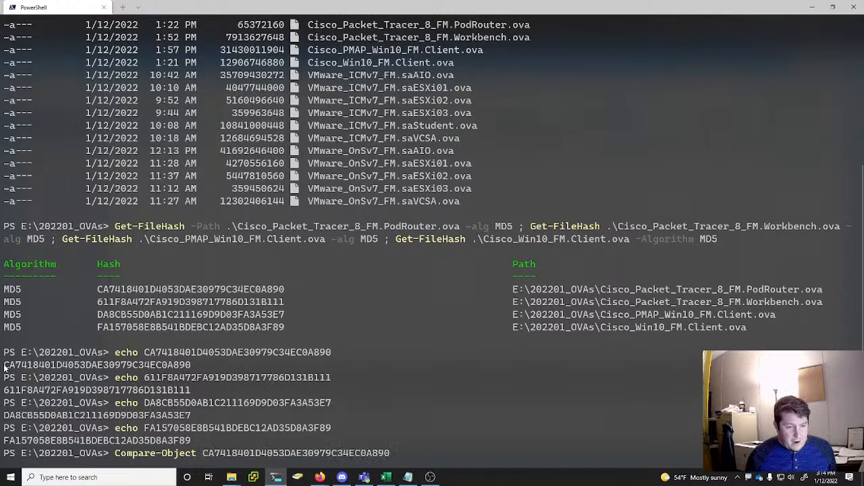
Supply the echoed PodRouter hash as the -DifferenceObject value and run the comparison
{"action": "left_click_drag", "start_coordinate": [4, 368], "coordinate": [190, 366]}
{"action": "key", "text": "ctrl+c"}
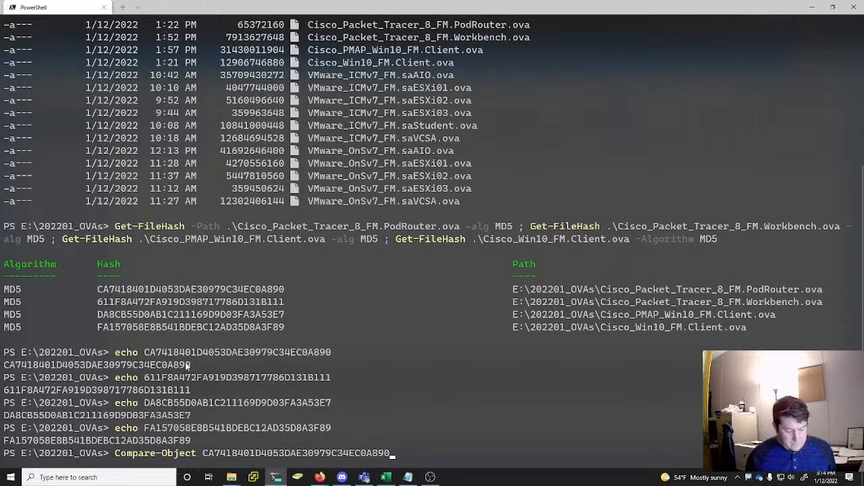
{"action": "type", "text": "-"}
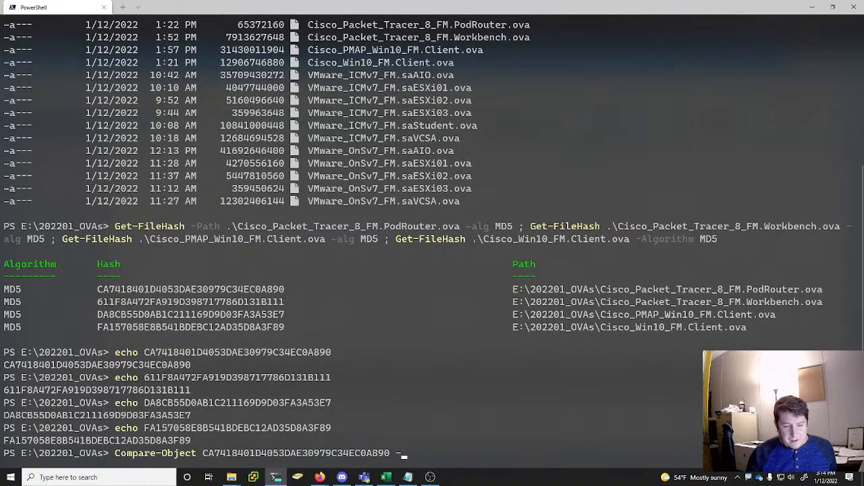
{"action": "type", "text": "d"}
{"action": "key", "text": "Tab"}
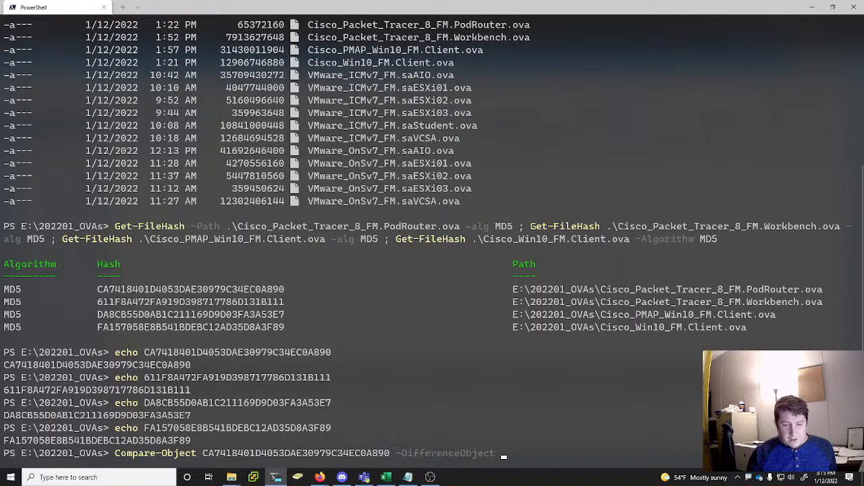
{"action": "key", "text": "ctrl+v"}
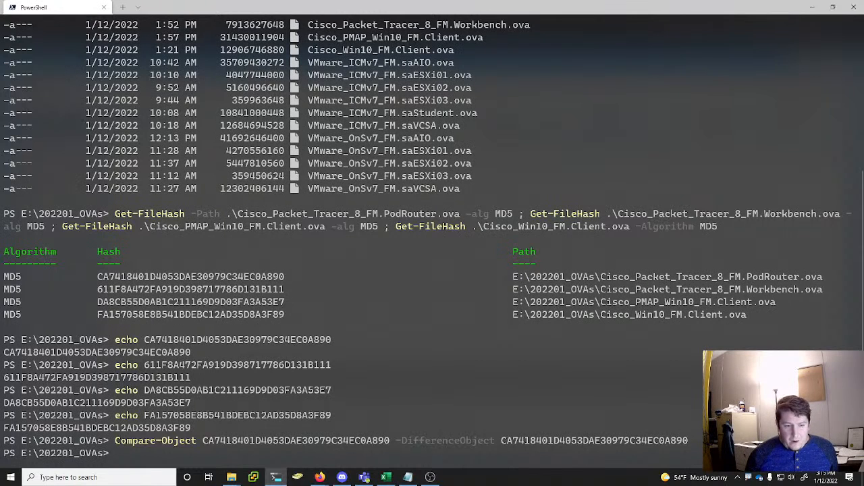
Rerun the PodRouter comparison with the last digit of the difference hash changed to 1
{"action": "key", "text": "Up"}
{"action": "key", "text": "BackSpace"}
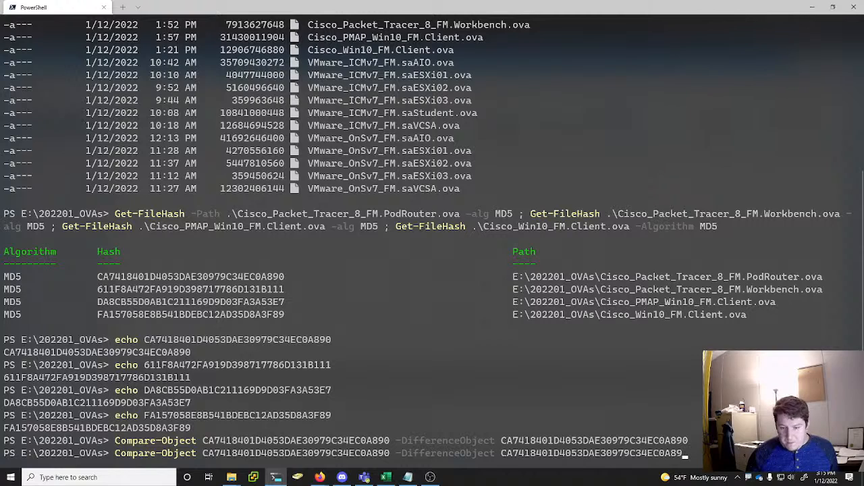
{"action": "type", "text": "1"}
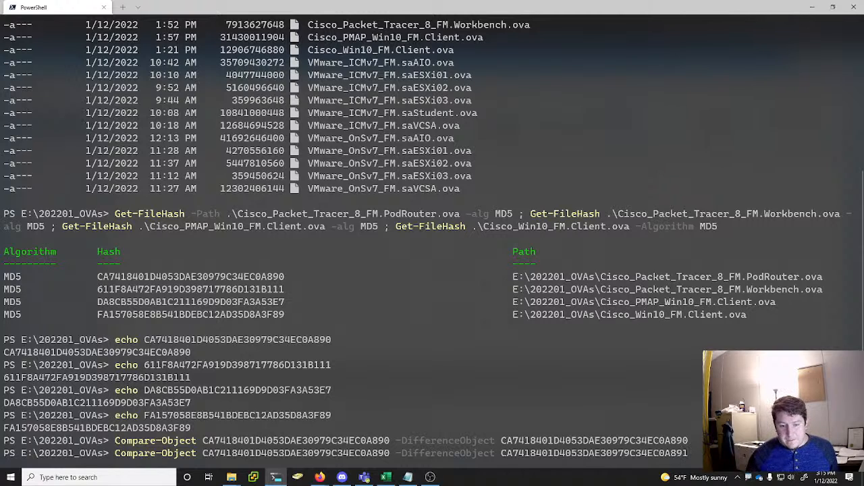
{"action": "key", "text": "Return"}
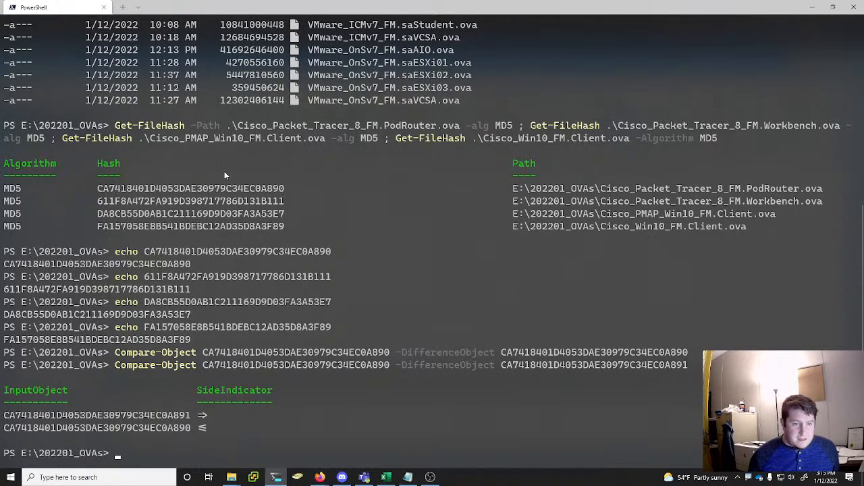
Begin another Compare-Object command with the computed Workbench hash 611F8A472FA919D398717786D131B111 as its first value
{"action": "left_click_drag", "start_coordinate": [282, 201], "coordinate": [125, 213]}
{"action": "left_click", "coordinate": [411, 291]}
{"action": "type", "text": "comp.exe"}
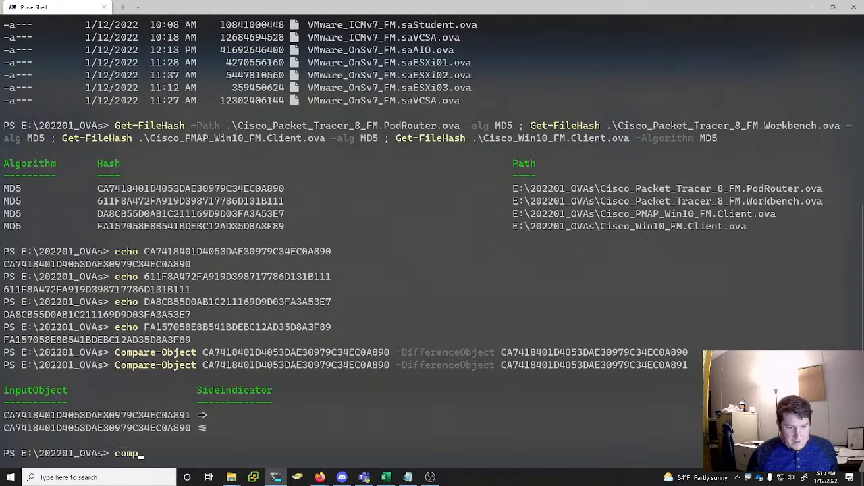
{"action": "key", "text": "BackSpace"}
{"action": "key", "text": "BackSpace"}
{"action": "key", "text": "BackSpace"}
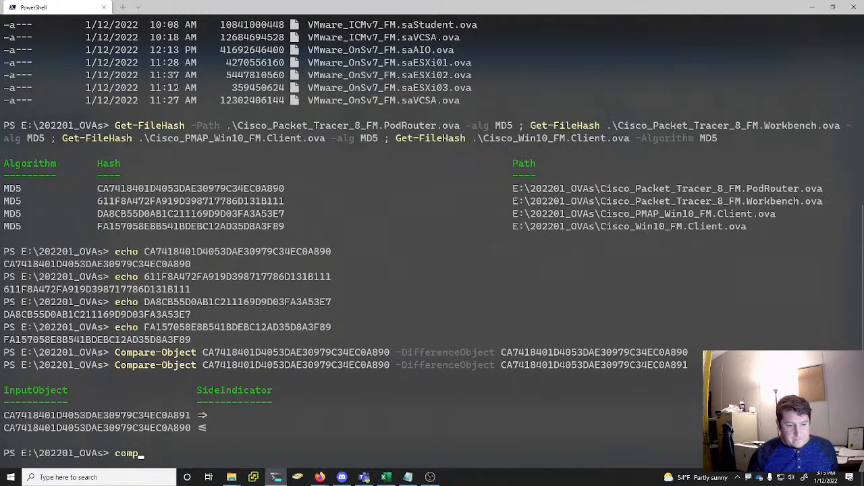
{"action": "type", "text": "are-o"}
{"action": "key", "text": "Tab"}
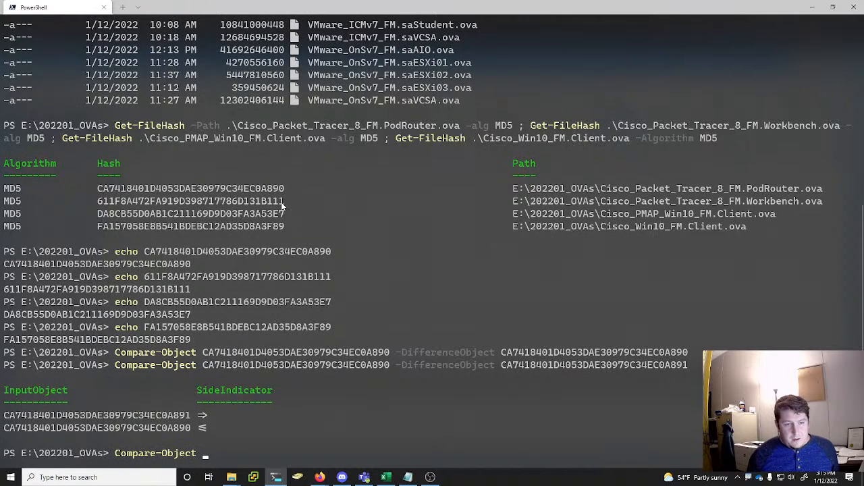
{"action": "left_click_drag", "start_coordinate": [284, 202], "coordinate": [98, 206]}
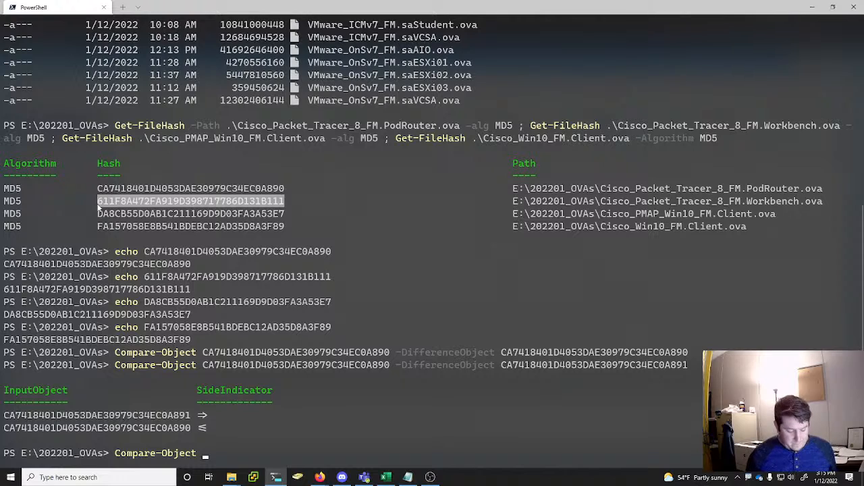
{"action": "key", "text": "ctrl+c"}
{"action": "key", "text": "ctrl+v"}
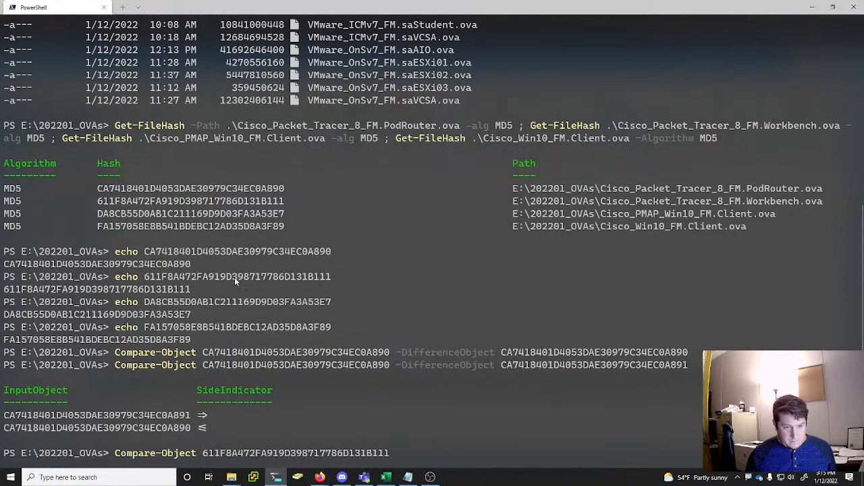
Supply the echoed Workbench hash 611F8A472FA919D398717786D131B111 as the second comparison value and run the command
{"action": "left_click_drag", "start_coordinate": [328, 281], "coordinate": [3, 279]}
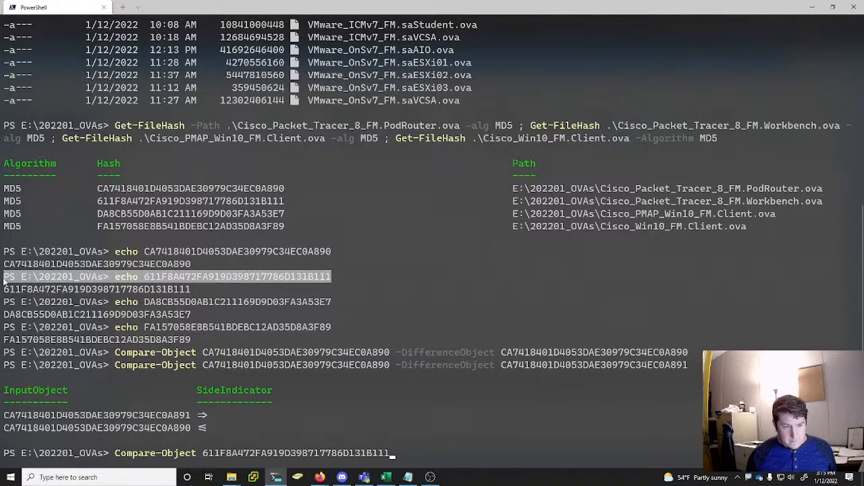
{"action": "left_click", "coordinate": [286, 301]}
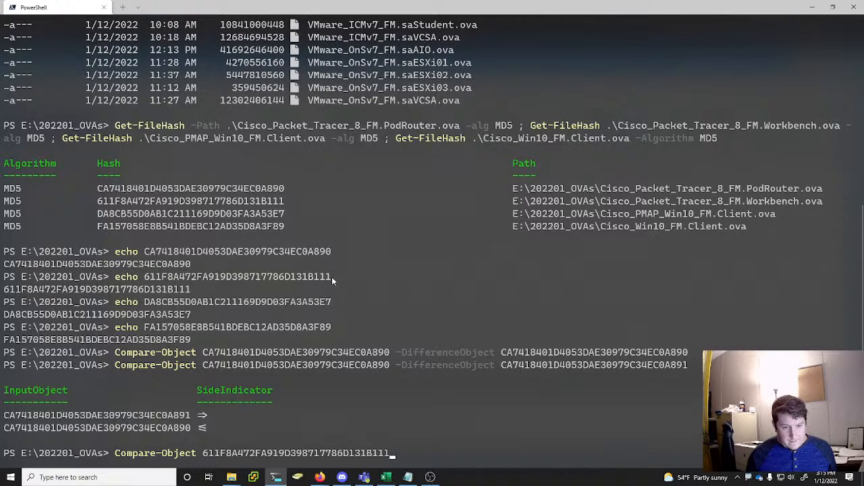
{"action": "left_click_drag", "start_coordinate": [332, 277], "coordinate": [144, 276]}
{"action": "left_click", "coordinate": [579, 367]}
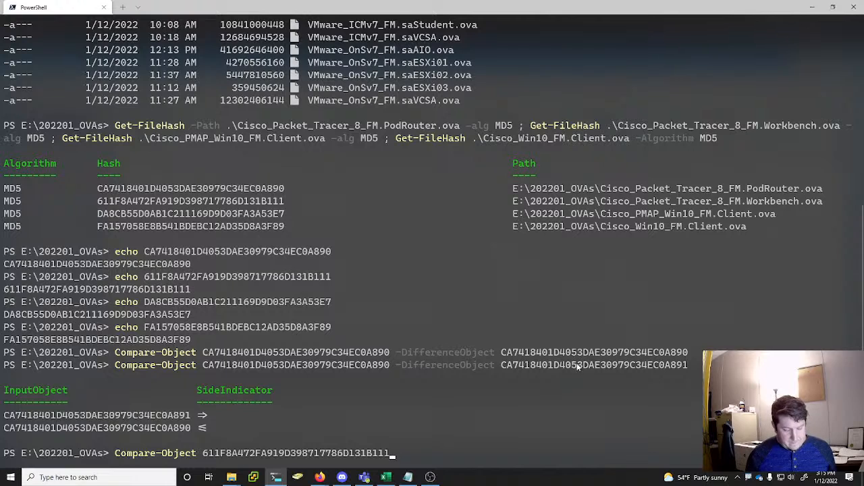
{"action": "key", "text": "ctrl+v"}
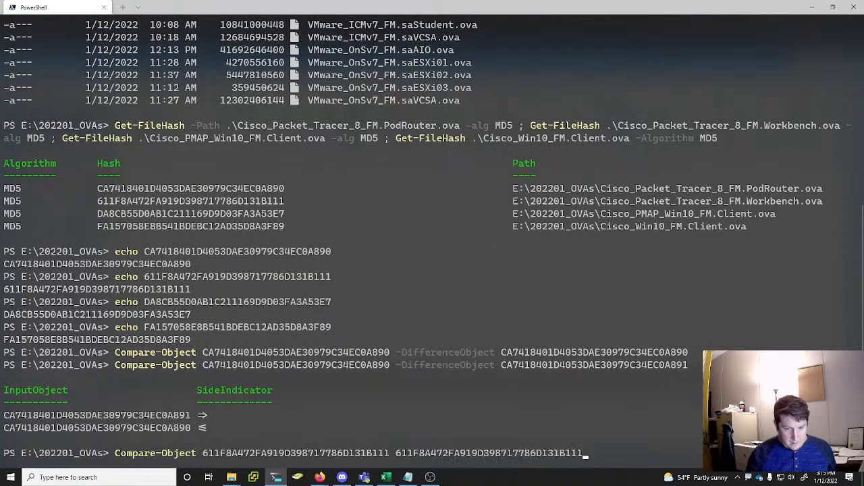
{"action": "key", "text": "Return"}
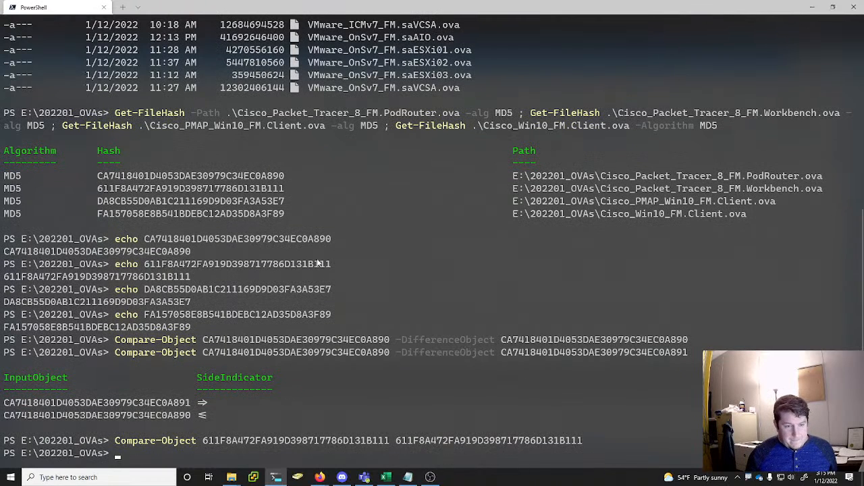
Begin a Compare-Object command with the computed Cisco_PMAP_Win10_FM.Client hash DA8CB55D0AB1C211169D9D03FA3A53E7 as its first value
{"action": "left_click_drag", "start_coordinate": [282, 202], "coordinate": [99, 210]}
{"action": "key", "text": "ctrl+c"}
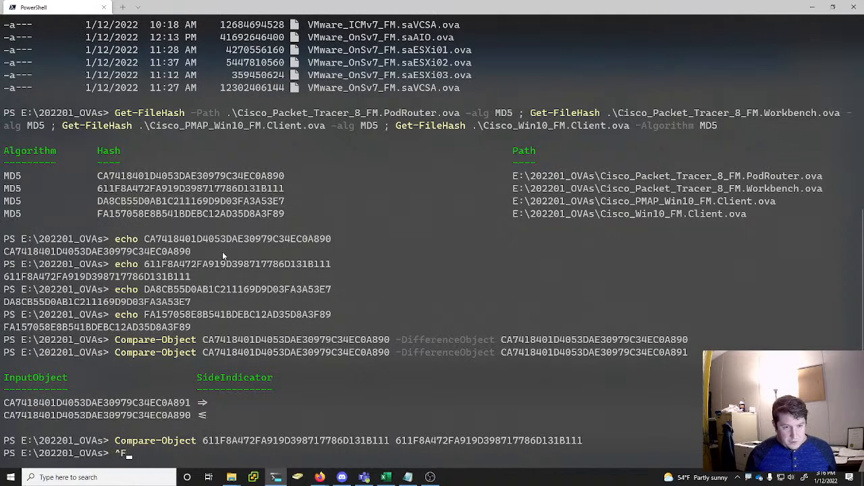
{"action": "type", "text": "comp.exe"}
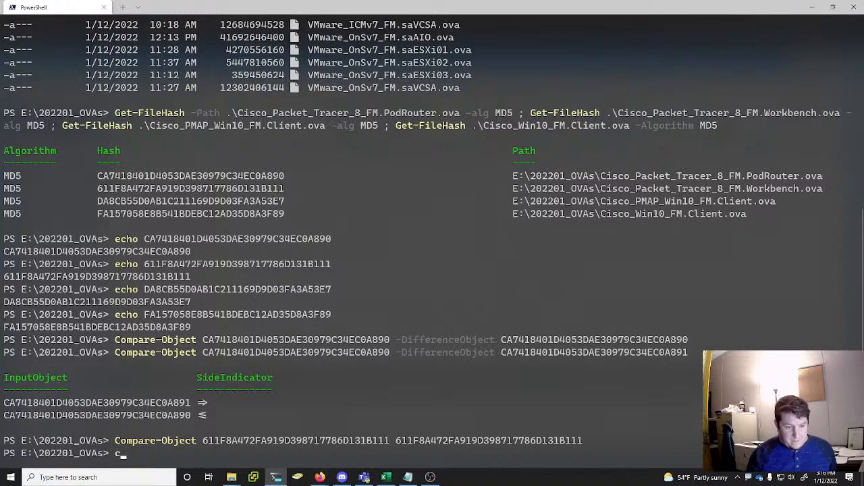
{"action": "key", "text": "BackSpace"}
{"action": "key", "text": "BackSpace"}
{"action": "key", "text": "BackSpace"}
{"action": "key", "text": "BackSpace"}
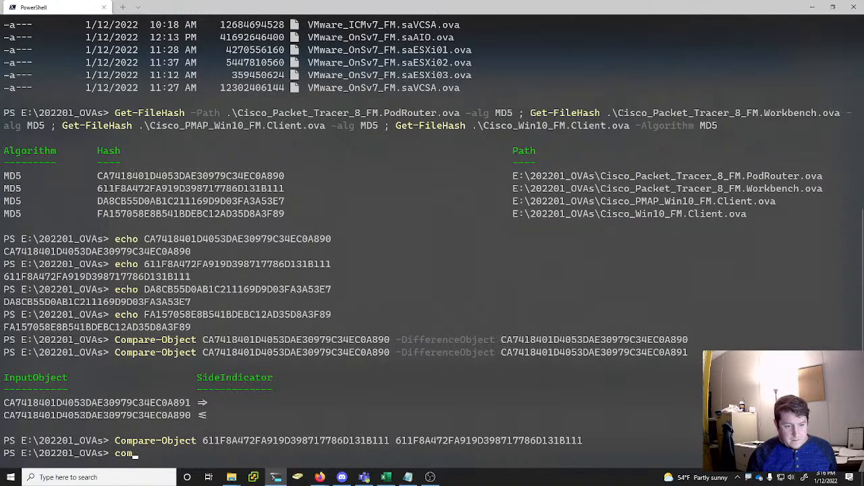
{"action": "type", "text": "are-ob"}
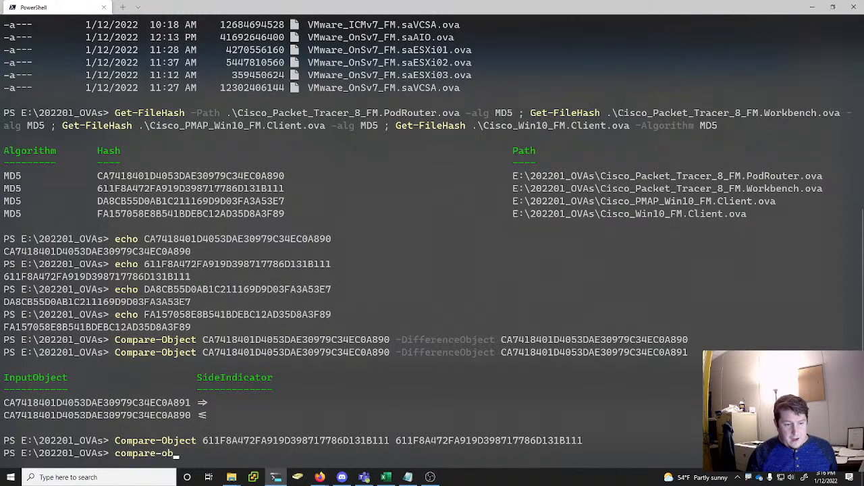
{"action": "key", "text": "Tab"}
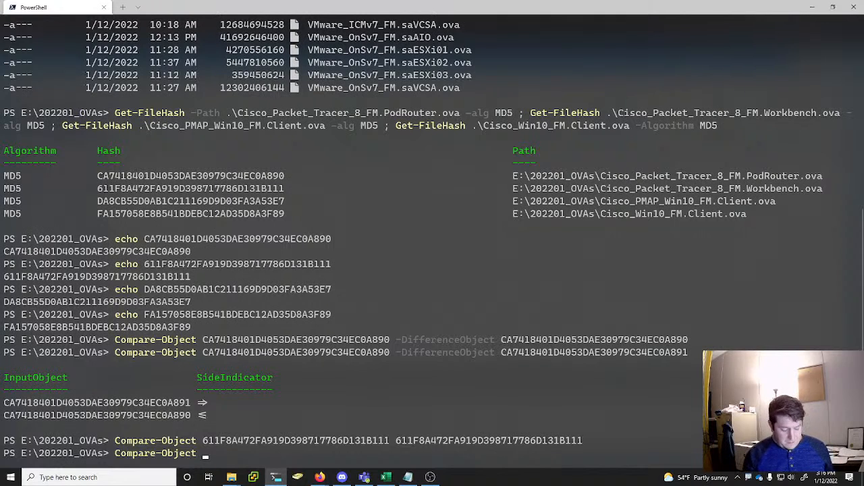
{"action": "key", "text": "ctrl+v"}
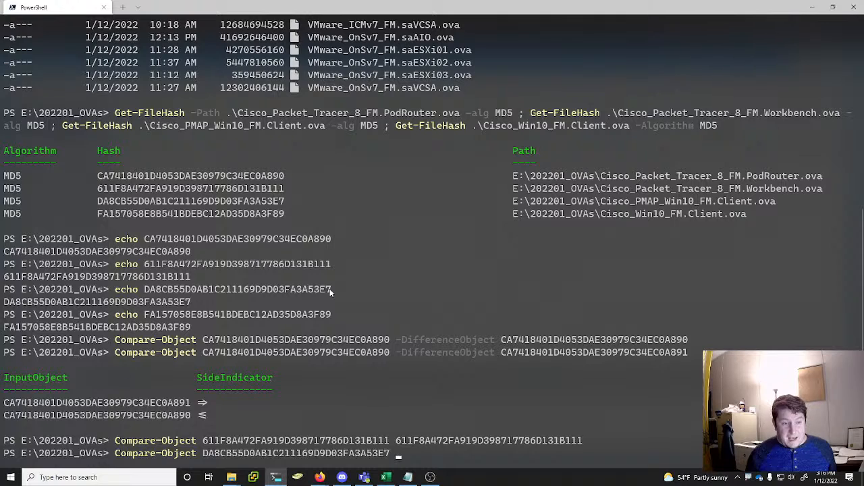
Add the echoed PMAP Win10 Client hash as the second value and run the comparison
{"action": "left_click_drag", "start_coordinate": [300, 292], "coordinate": [146, 294]}
{"action": "key", "text": "ctrl+c"}
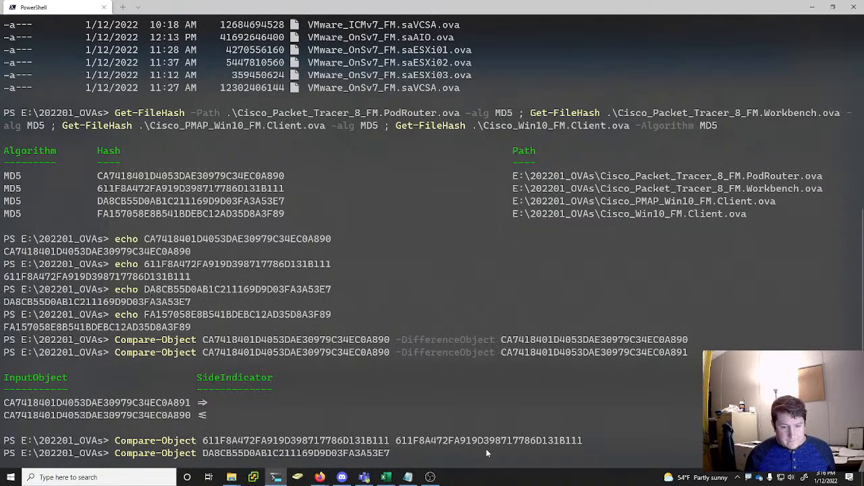
{"action": "key", "text": "ctrl+v"}
{"action": "key", "text": "Return"}
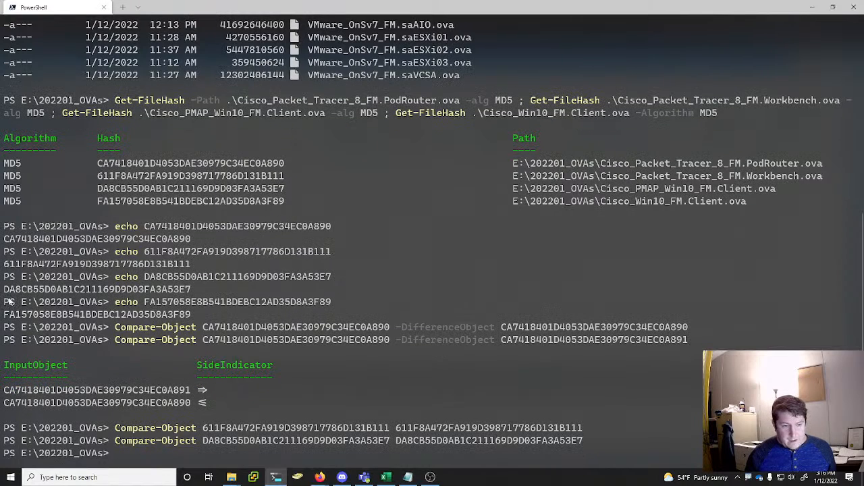
Begin a Compare-Object command with the computed Cisco_Win10_FM.Client hash FA157058E8B541BDEBC12AD35D8A3F89 as its first value
{"action": "left_click_drag", "start_coordinate": [282, 200], "coordinate": [98, 203]}
{"action": "key", "text": "ctrl+c"}
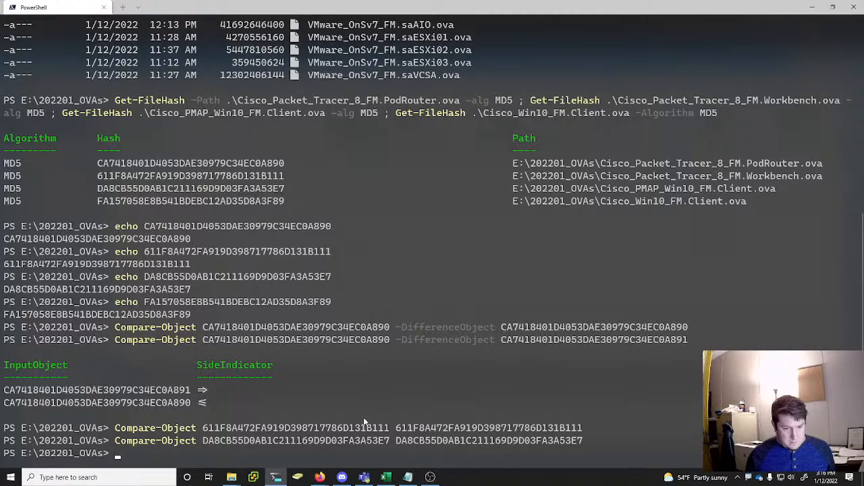
{"action": "type", "text": "com0"}
{"action": "key", "text": "BackSpace"}
{"action": "type", "text": "pare-Object"}
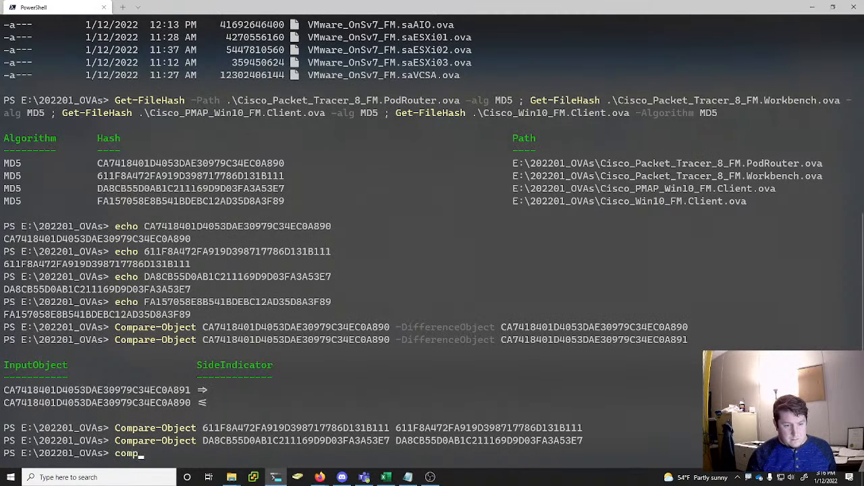
{"action": "key", "text": "Tab"}
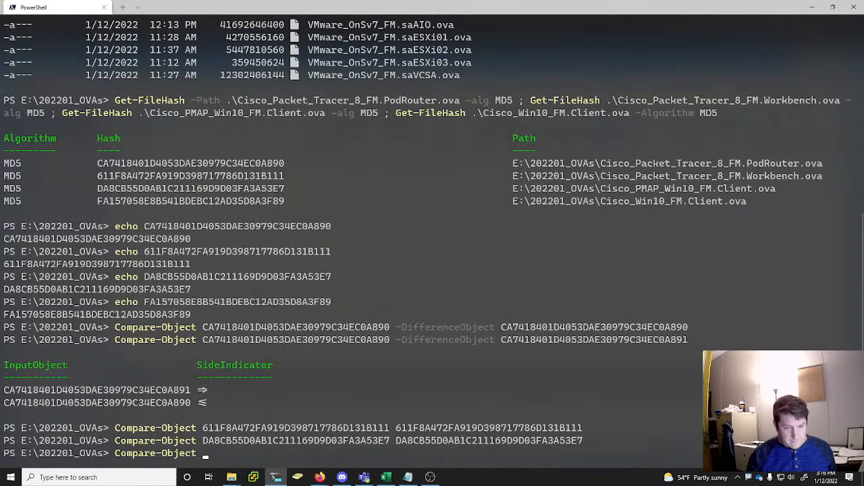
{"action": "key", "text": "ctrl+v"}
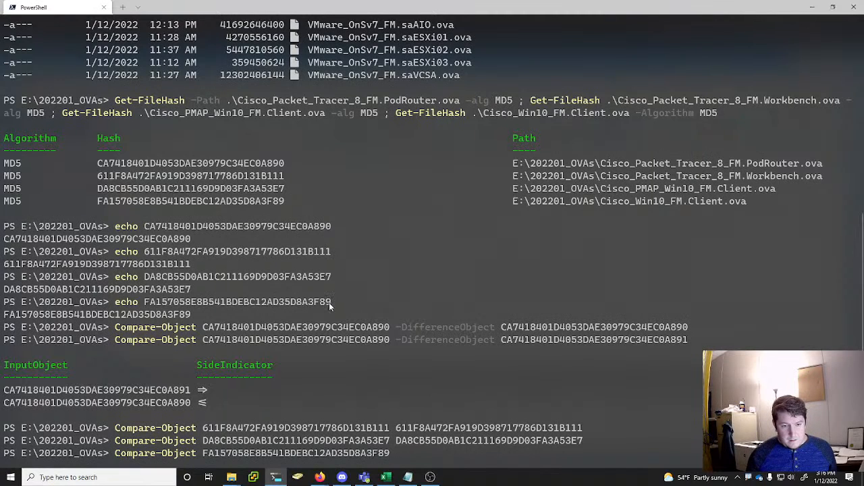
Run the comparison with the echoed Cisco_Win10_FM.Client hash as the second value and exit the PowerShell session
{"action": "left_click_drag", "start_coordinate": [331, 302], "coordinate": [145, 305]}
{"action": "key", "text": "ctrl+c"}
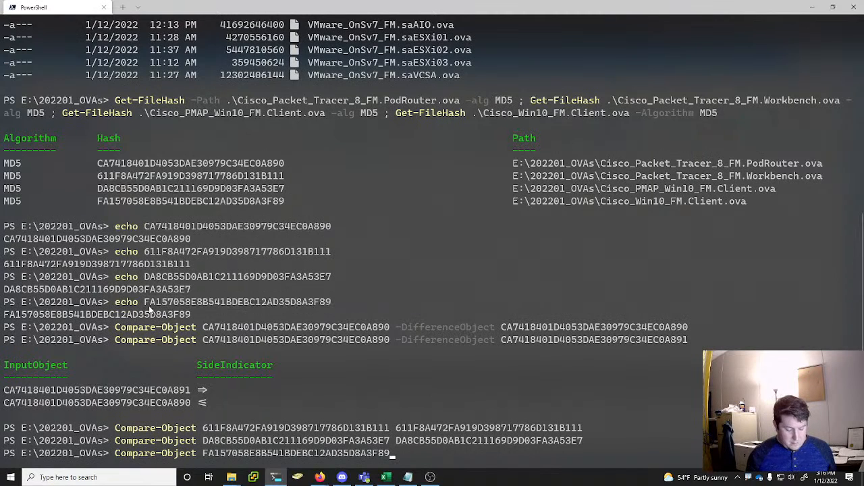
{"action": "key", "text": "ctrl+v"}
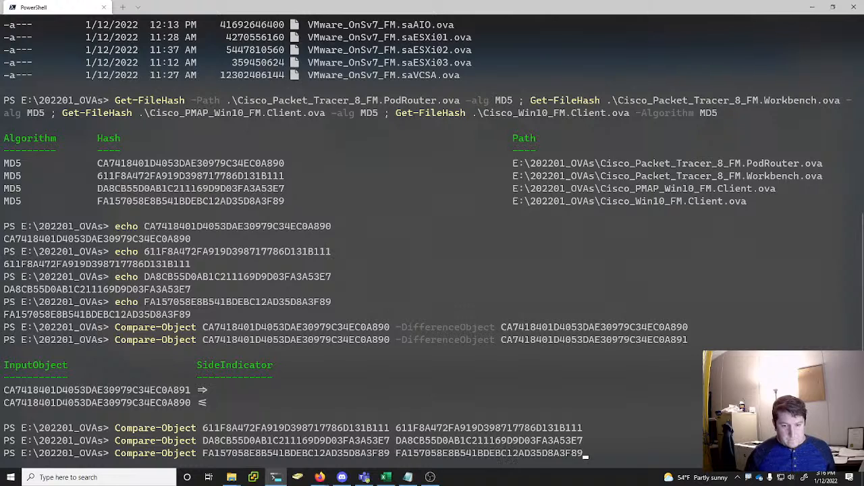
{"action": "key", "text": "Return"}
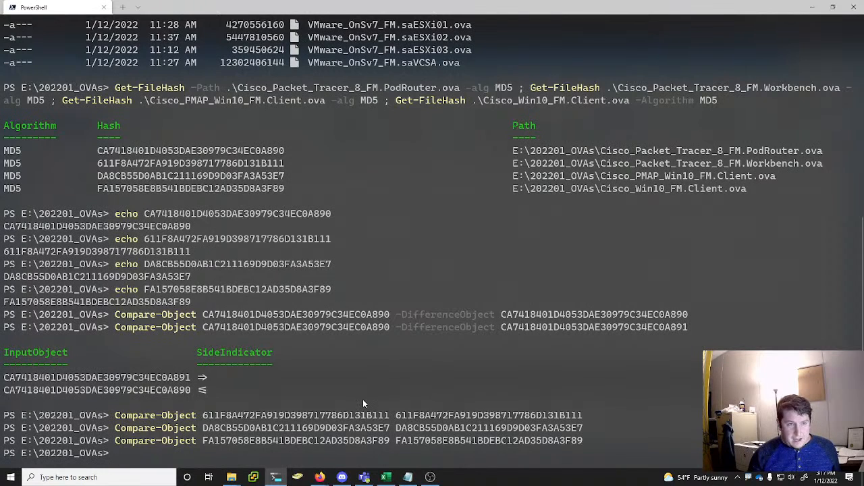
{"action": "type", "text": "exit"}
{"action": "key", "text": "Return"}
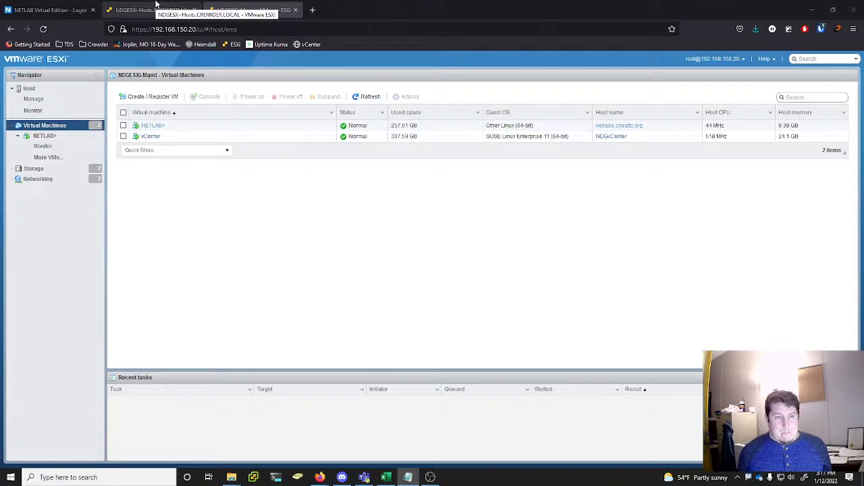
Sign in to the NETLAB+ site netlabs.cnsattc.org by filling the username and password from the saved administrator login
{"action": "left_click", "coordinate": [76, 8]}
{"action": "left_click", "coordinate": [821, 29]}
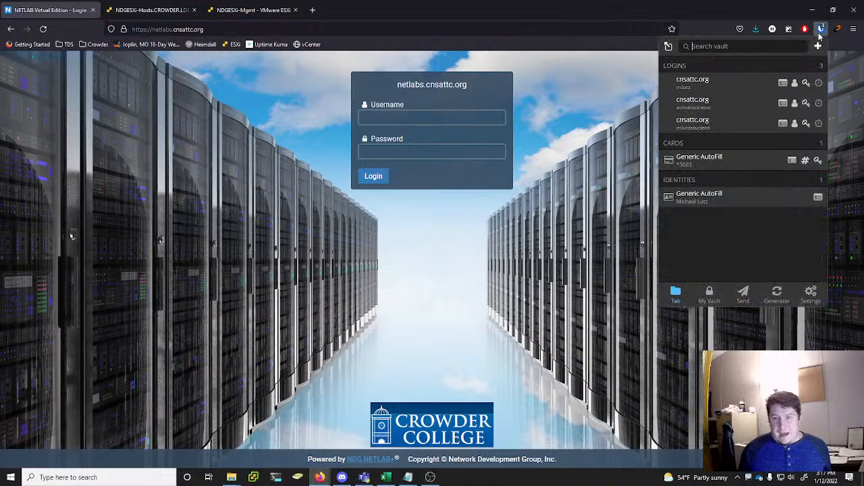
{"action": "left_click", "coordinate": [721, 105]}
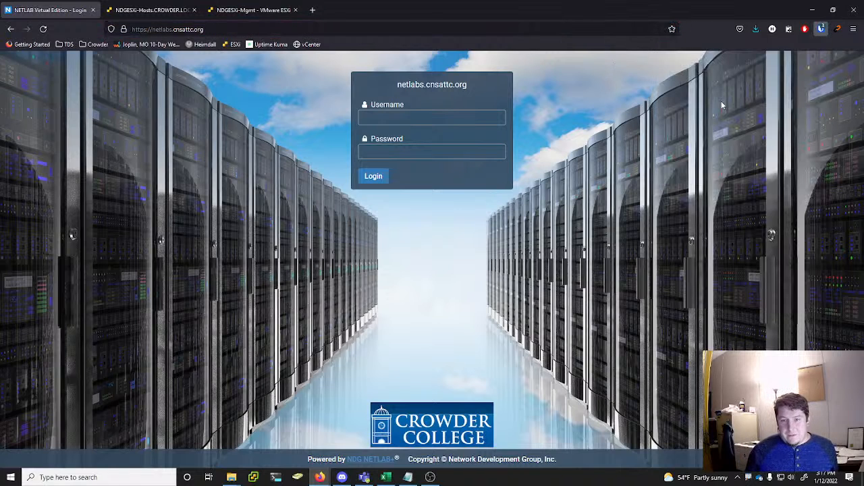
{"action": "left_click", "coordinate": [381, 178]}
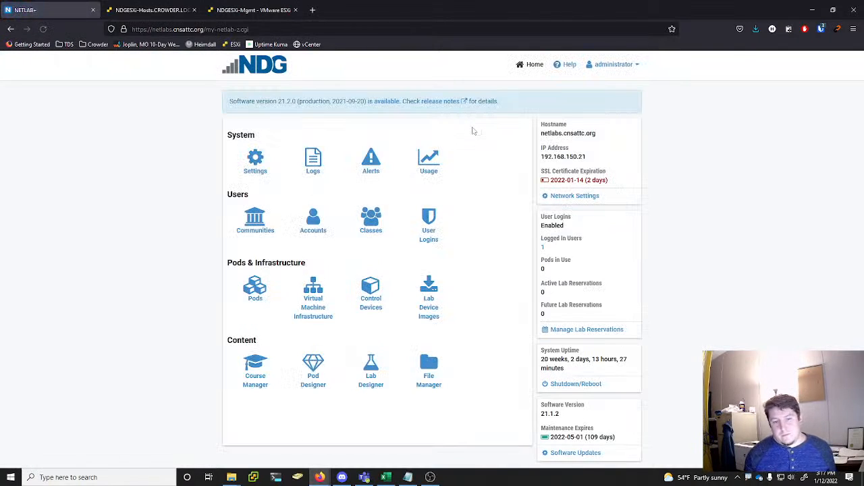
Examine the SSL certificate expiration date on the NETLAB+ home page
{"action": "left_click_drag", "start_coordinate": [610, 182], "coordinate": [541, 172]}
{"action": "left_click", "coordinate": [620, 177]}
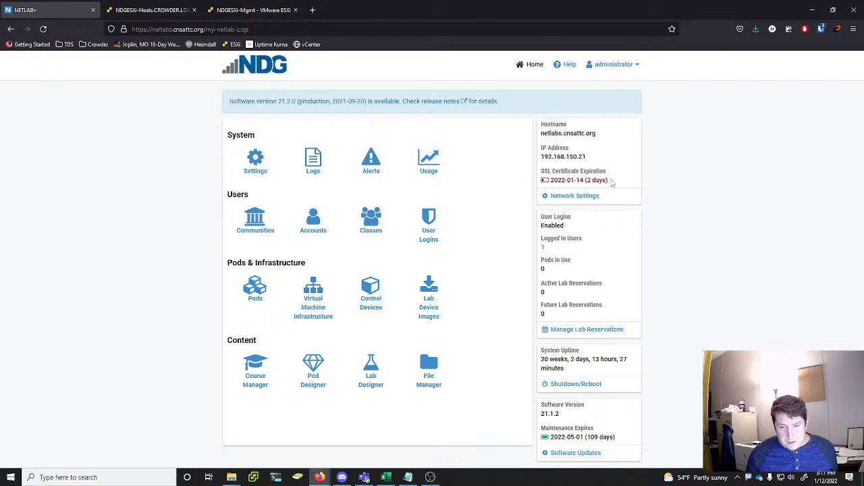
{"action": "left_click_drag", "start_coordinate": [610, 181], "coordinate": [570, 173]}
{"action": "left_click", "coordinate": [682, 184]}
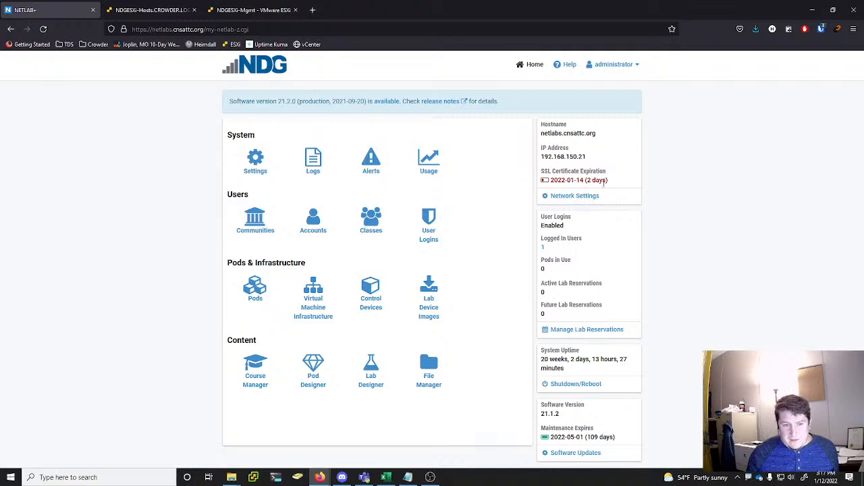
{"action": "left_click_drag", "start_coordinate": [609, 181], "coordinate": [542, 177]}
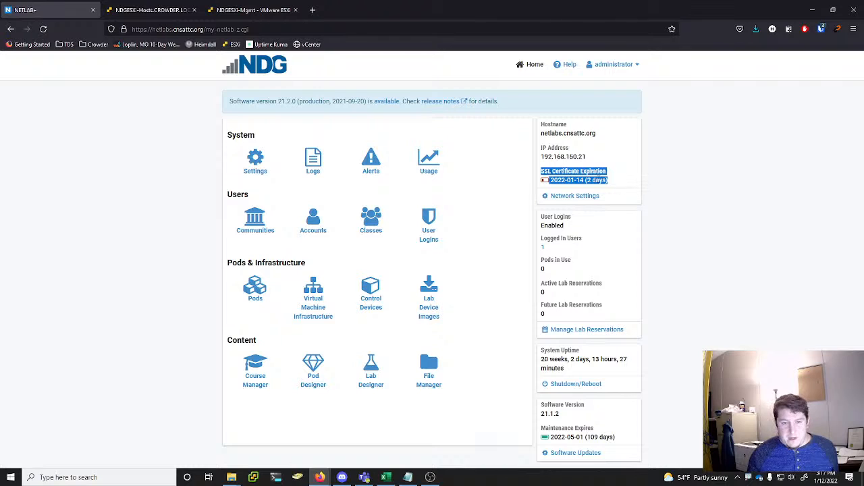
{"action": "left_click", "coordinate": [615, 186]}
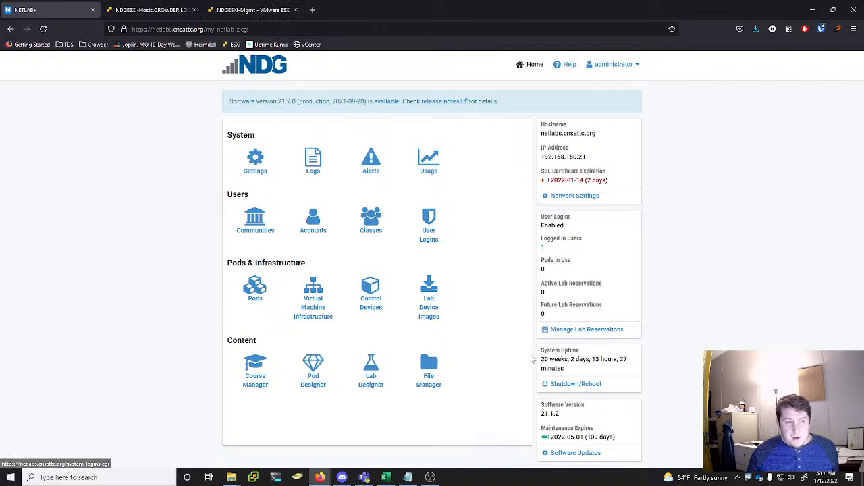
Take a snapshot of the NETLAB+ virtual machine on the NDGESXi-Mgmt host named 20220112_Snapshot, without including the virtual machine's memory
{"action": "left_click", "coordinate": [251, 9]}
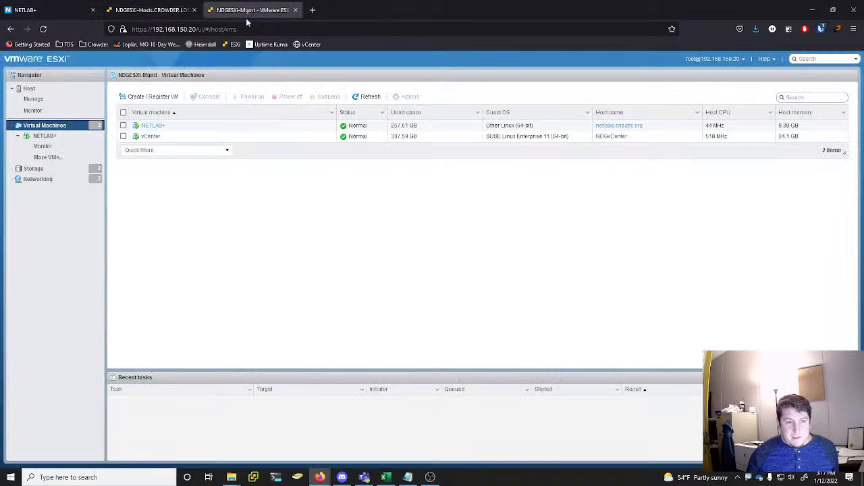
{"action": "right_click", "coordinate": [156, 127]}
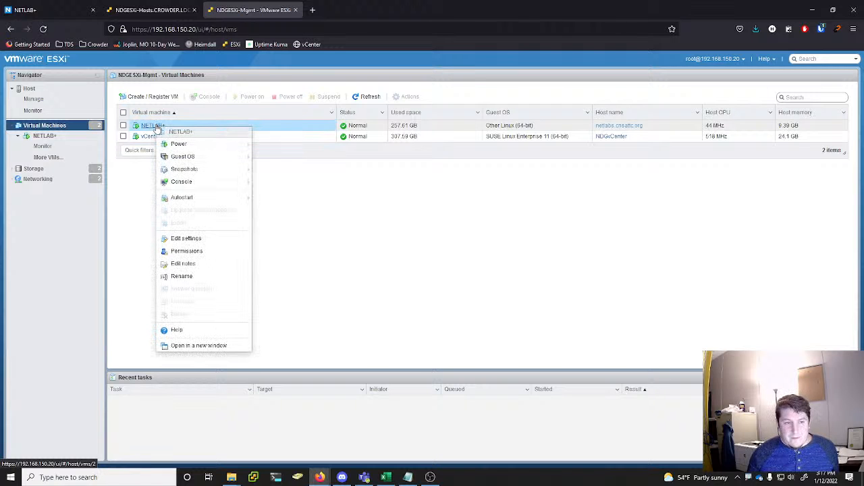
{"action": "mouse_move", "coordinate": [188, 170]}
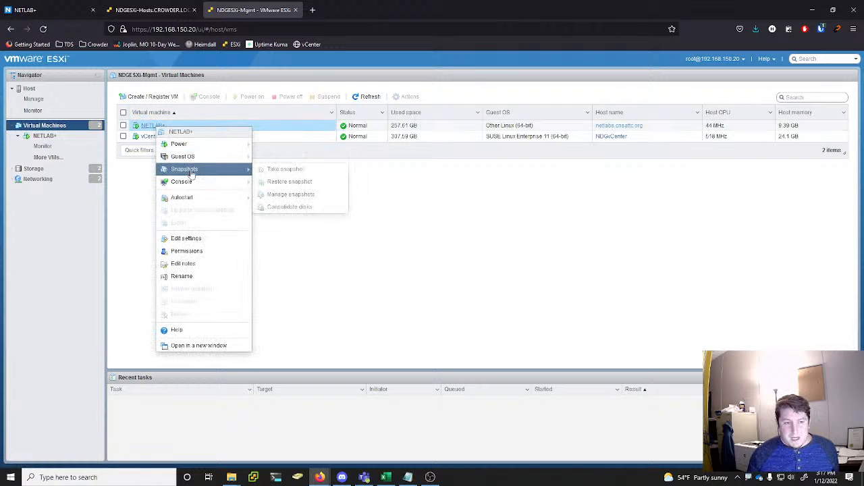
{"action": "left_click", "coordinate": [292, 175]}
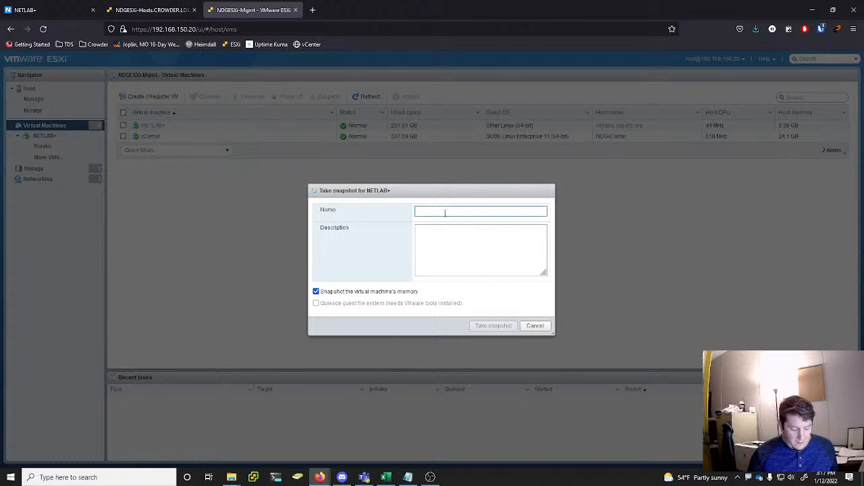
{"action": "type", "text": "20220112_"}
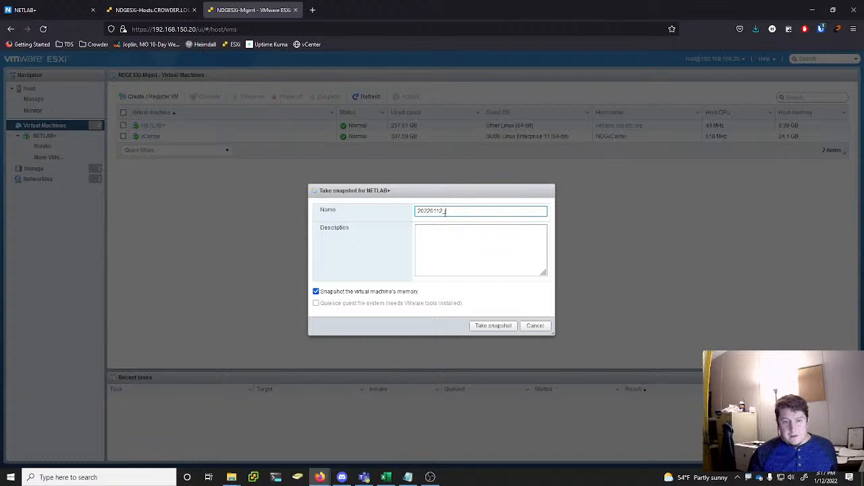
{"action": "type", "text": "Snapshot"}
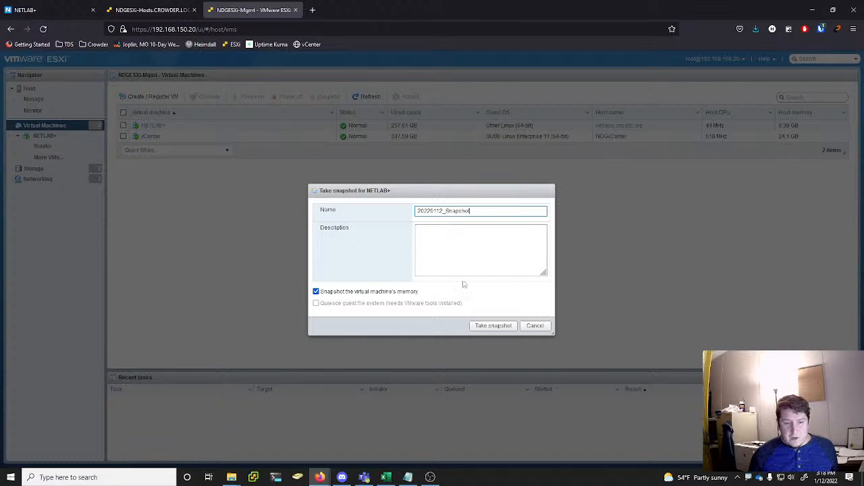
{"action": "left_click", "coordinate": [383, 292]}
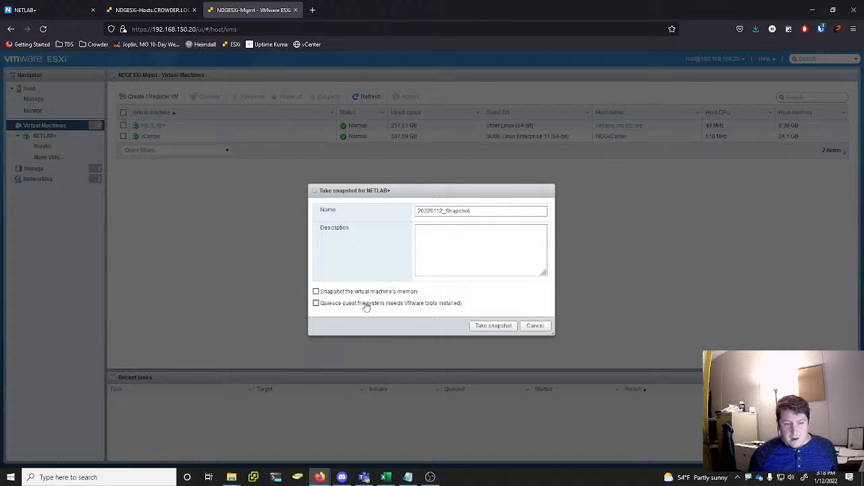
{"action": "left_click", "coordinate": [493, 327]}
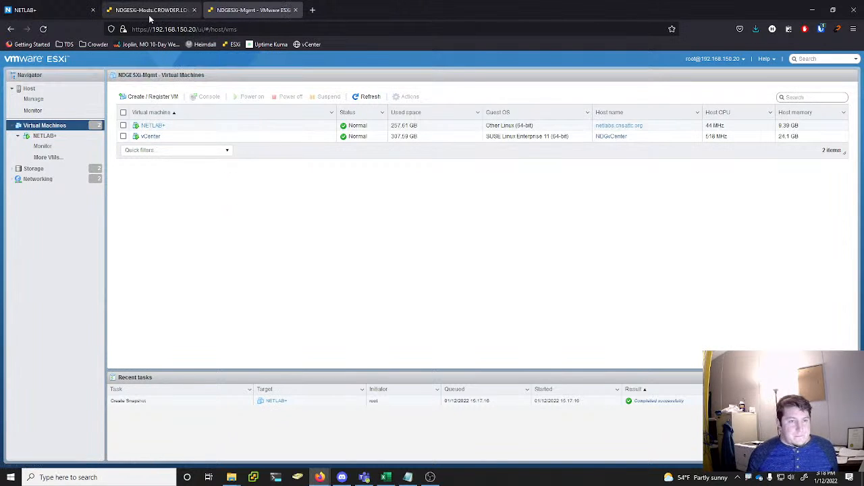
Return to the NETLAB+ site, dismiss the disconnect notice, and start the software update to version 21.2.0, confirming that a snapshot was taken
{"action": "left_click", "coordinate": [43, 17]}
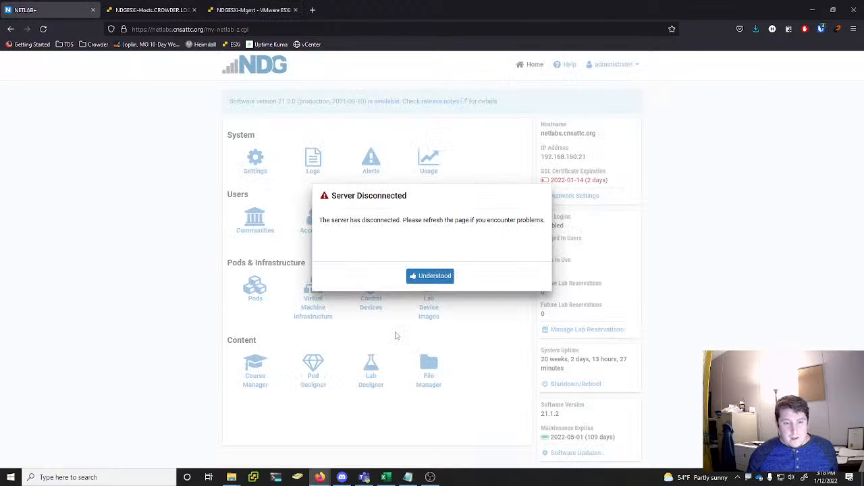
{"action": "left_click", "coordinate": [429, 277]}
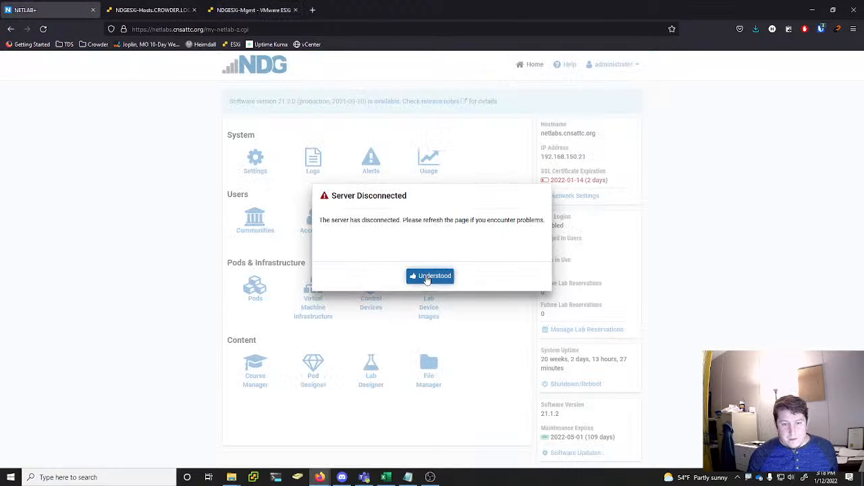
{"action": "key", "text": "Return"}
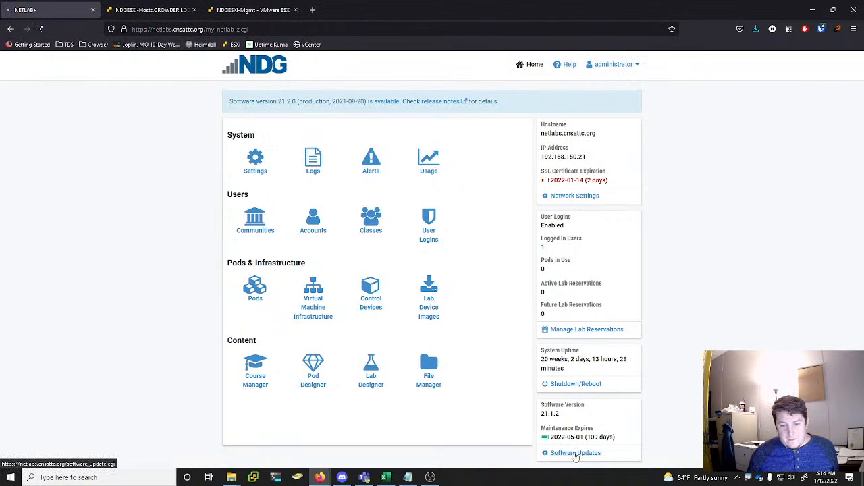
{"action": "left_click", "coordinate": [575, 453]}
{"action": "left_click", "coordinate": [418, 215]}
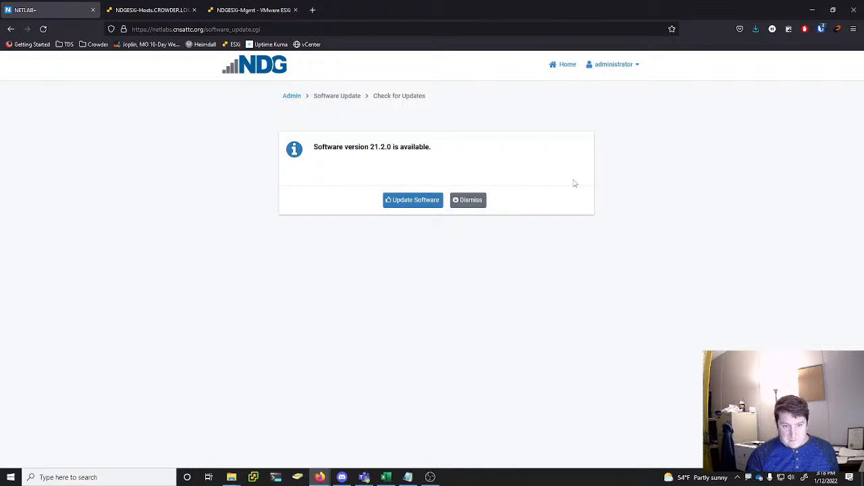
{"action": "left_click", "coordinate": [413, 200]}
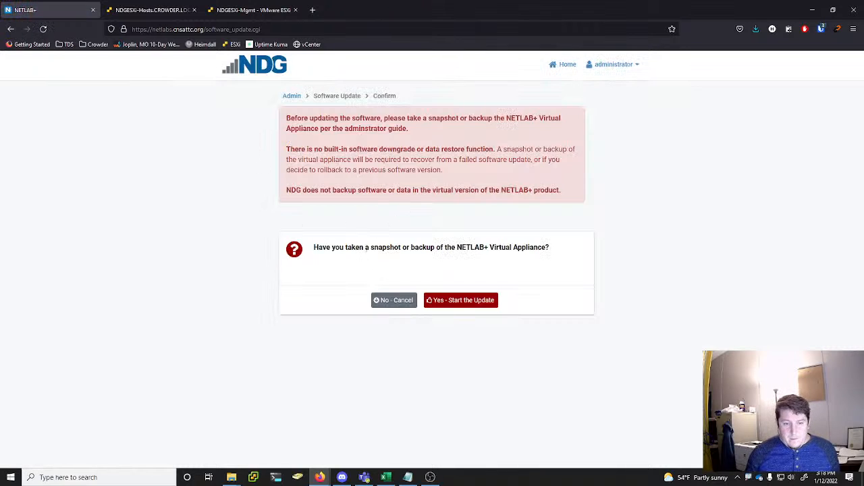
{"action": "left_click", "coordinate": [456, 302]}
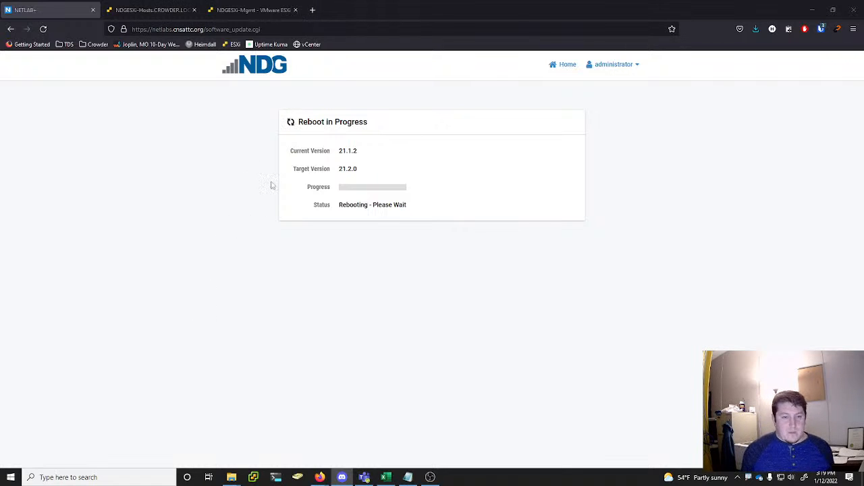
Launch the VMware vSphere Client and copy the NDG vCenter password from the browser's password vault by searching for ndg
{"action": "left_click", "coordinate": [253, 480]}
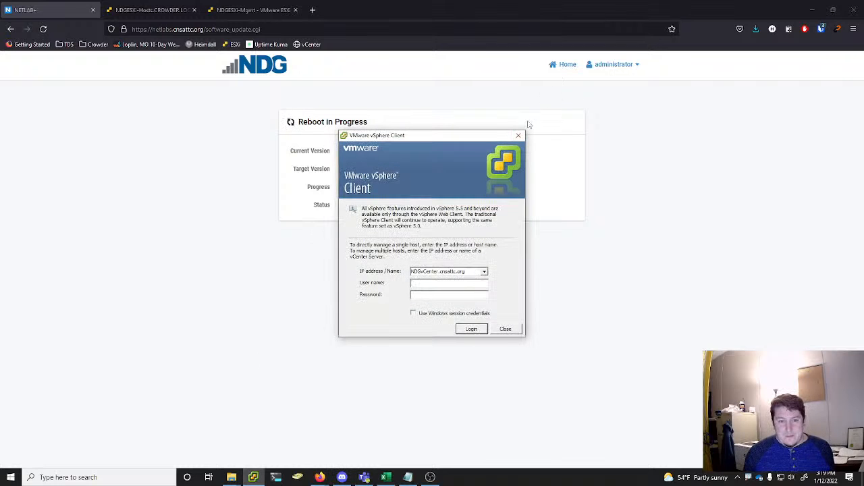
{"action": "mouse_move", "coordinate": [495, 135]}
{"action": "left_mouse_down"}
{"action": "mouse_move", "coordinate": [526, 130]}
{"action": "mouse_move", "coordinate": [473, 119]}
{"action": "mouse_move", "coordinate": [513, 138]}
{"action": "mouse_move", "coordinate": [496, 138]}
{"action": "mouse_move", "coordinate": [500, 129]}
{"action": "left_mouse_up"}
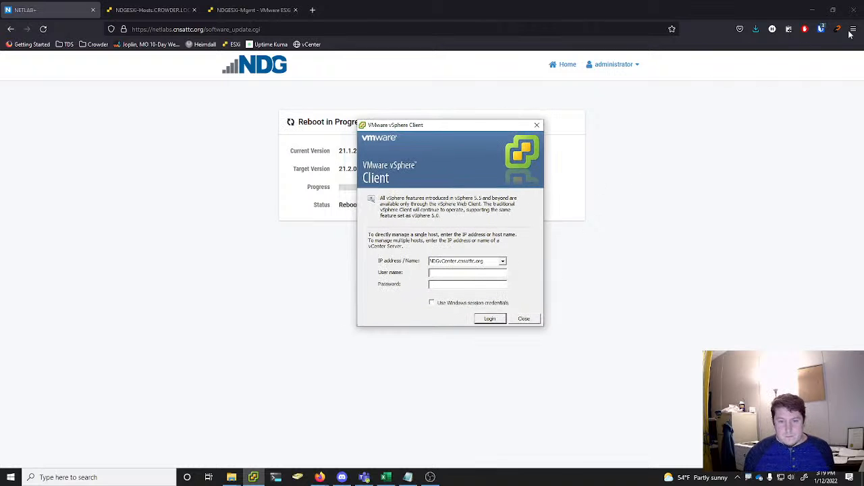
{"action": "left_click", "coordinate": [821, 29]}
{"action": "type", "text": "ndge"}
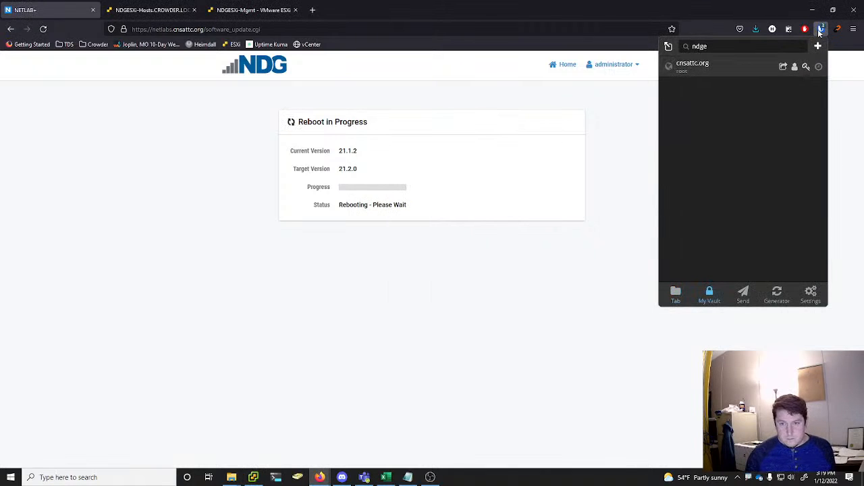
{"action": "key", "text": "BackSpace"}
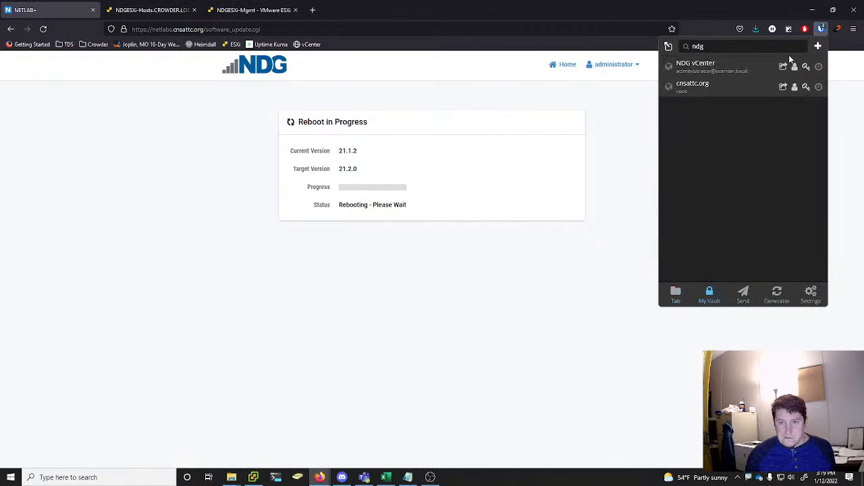
{"action": "left_click", "coordinate": [806, 67]}
Log in to NDGvCenter.cnsattc.org in the vSphere Client with the vCenter administrator user name and the copied password
{"action": "left_click", "coordinate": [252, 475]}
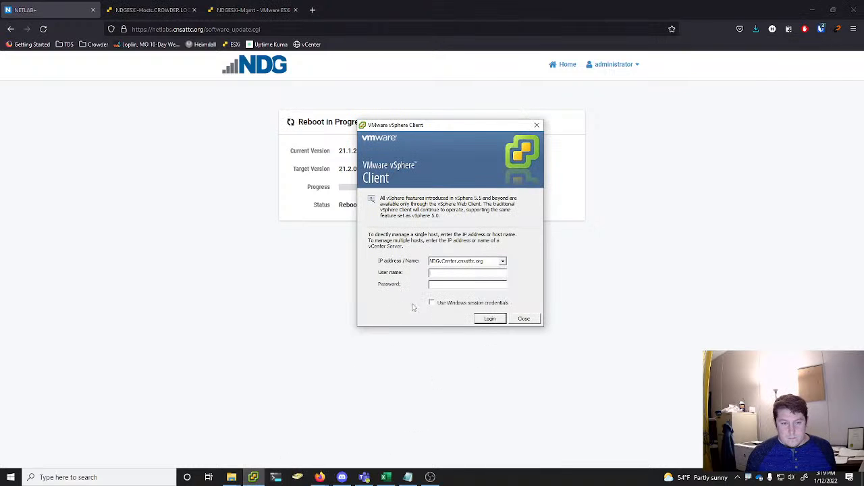
{"action": "type", "text": "administra"}
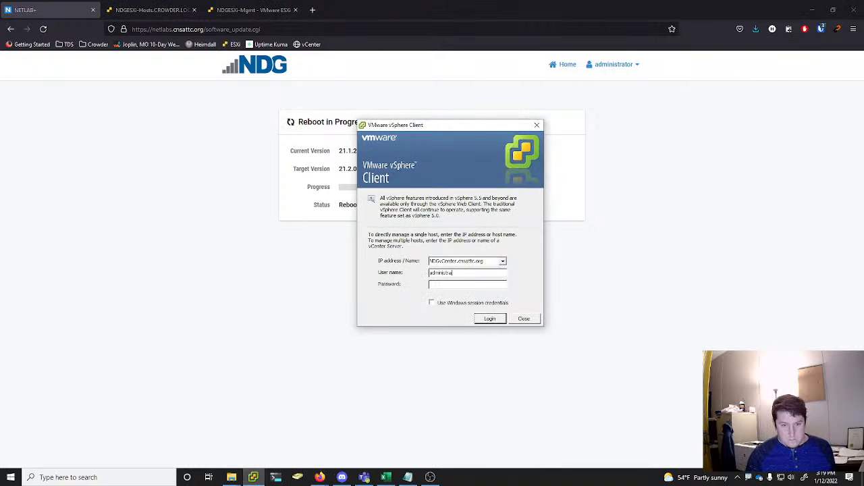
{"action": "type", "text": "tor@vcenter.local"}
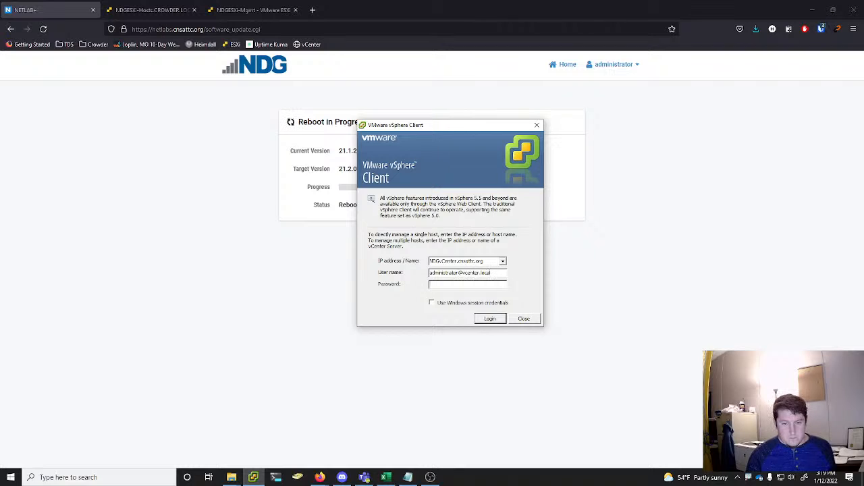
{"action": "key", "text": "ctrl+v"}
{"action": "key", "text": "Return"}
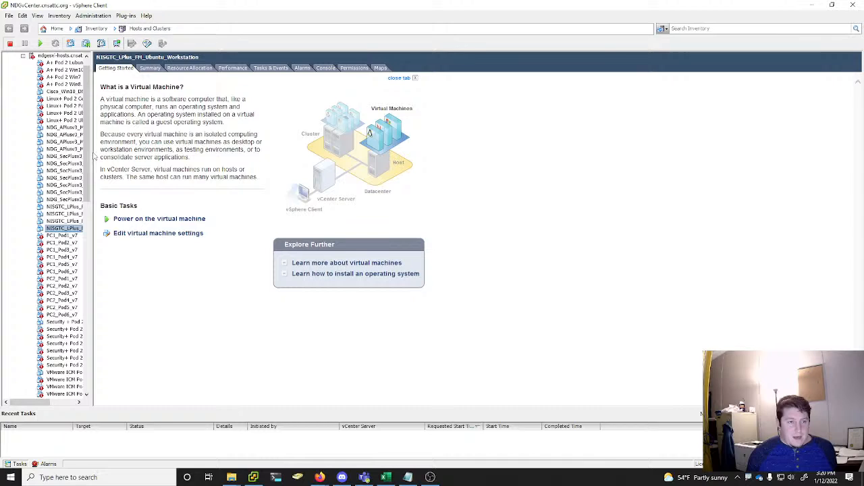
Widen the inventory tree to show the full virtual machine names from the top, and switch back to the NETLAB+ site
{"action": "left_click_drag", "start_coordinate": [125, 152], "coordinate": [166, 156]}
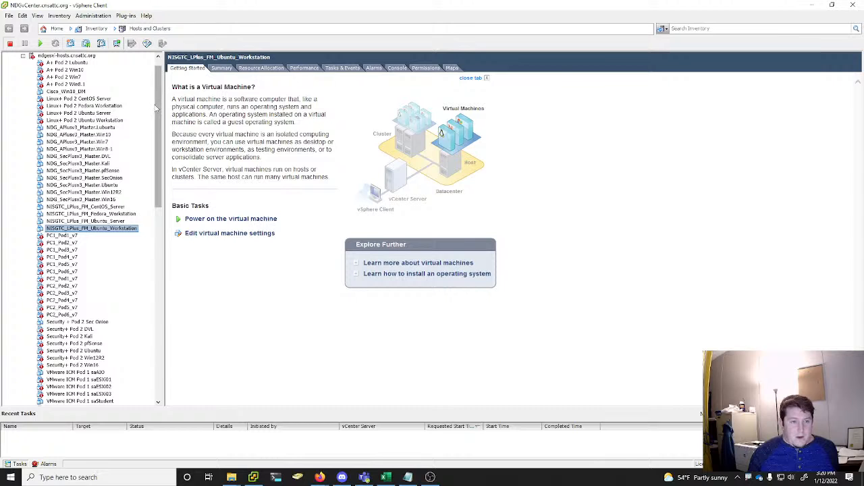
{"action": "mouse_move", "coordinate": [155, 109]}
{"action": "left_mouse_down"}
{"action": "mouse_move", "coordinate": [169, 341]}
{"action": "mouse_move", "coordinate": [169, 99]}
{"action": "left_mouse_up"}
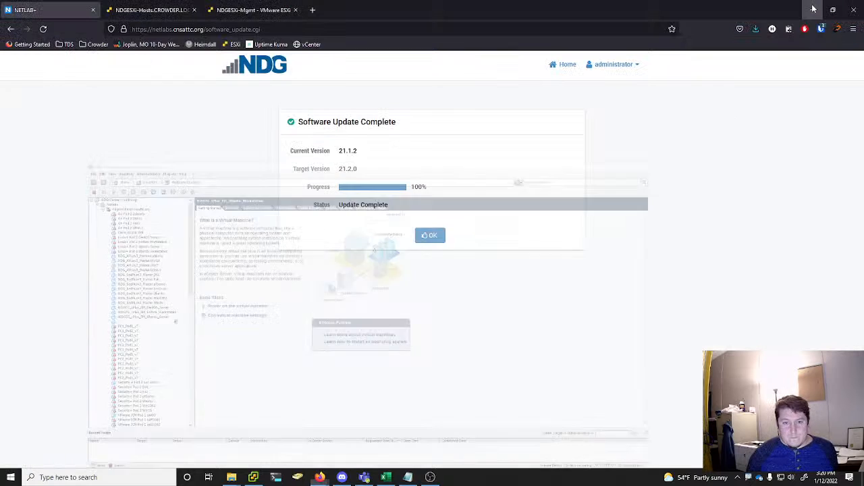
{"action": "left_click", "coordinate": [813, 6]}
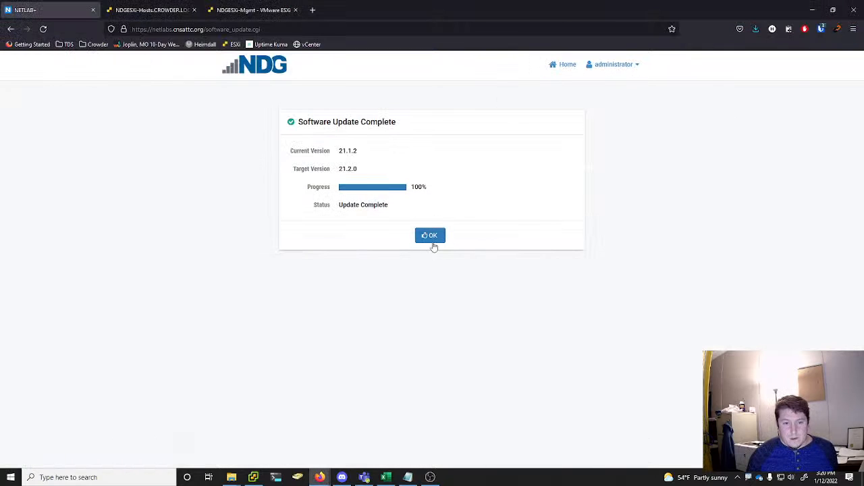
Acknowledge the finished software update, open the Virtual Machine Infrastructure page, and briefly check the vSphere Client inventory
{"action": "left_click", "coordinate": [433, 238]}
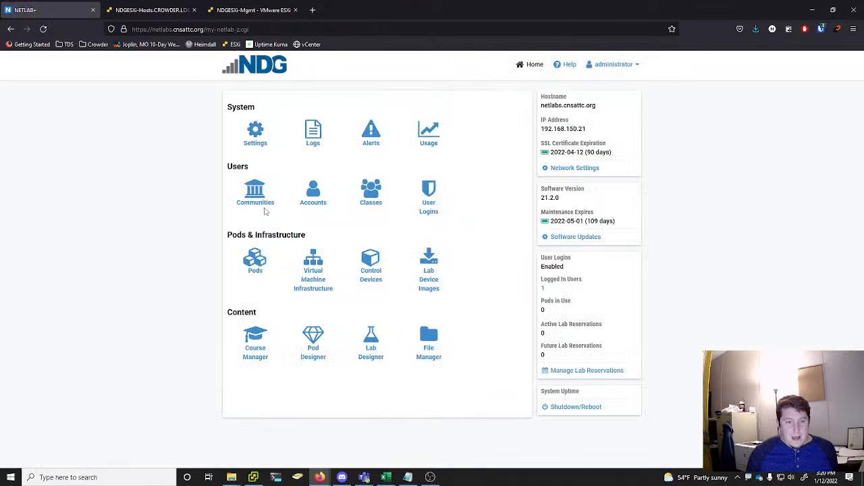
{"action": "left_click", "coordinate": [312, 274]}
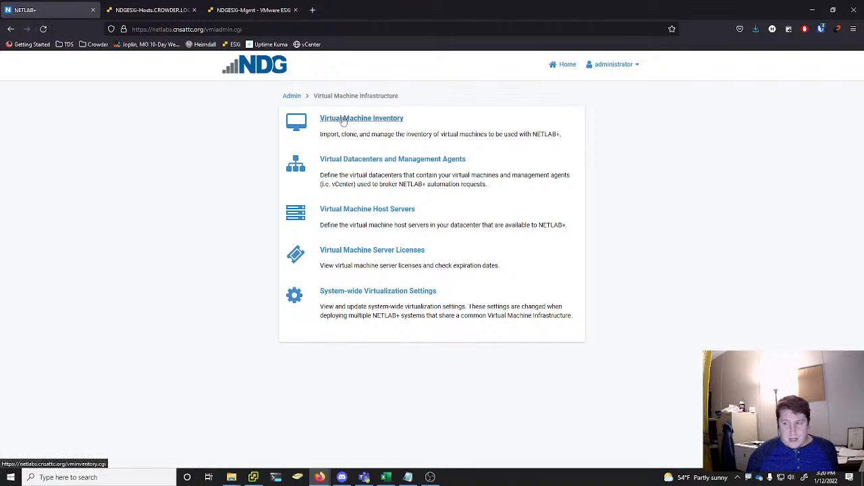
{"action": "left_click", "coordinate": [253, 477]}
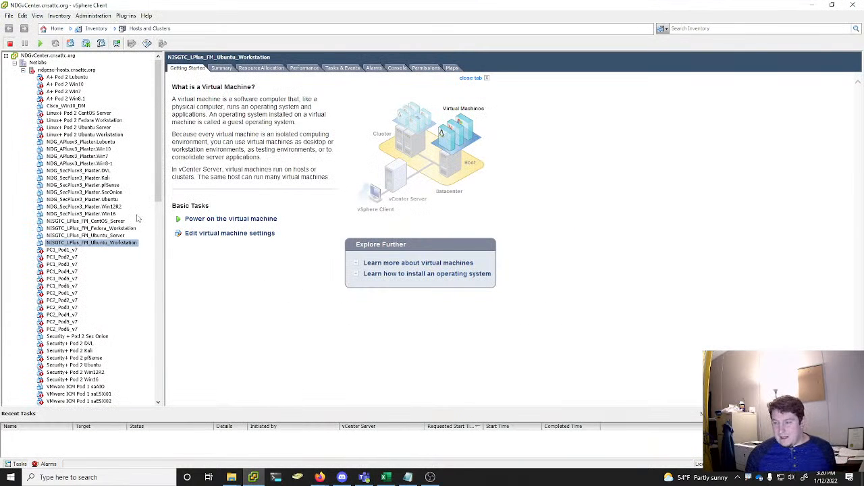
{"action": "left_click", "coordinate": [819, 5]}
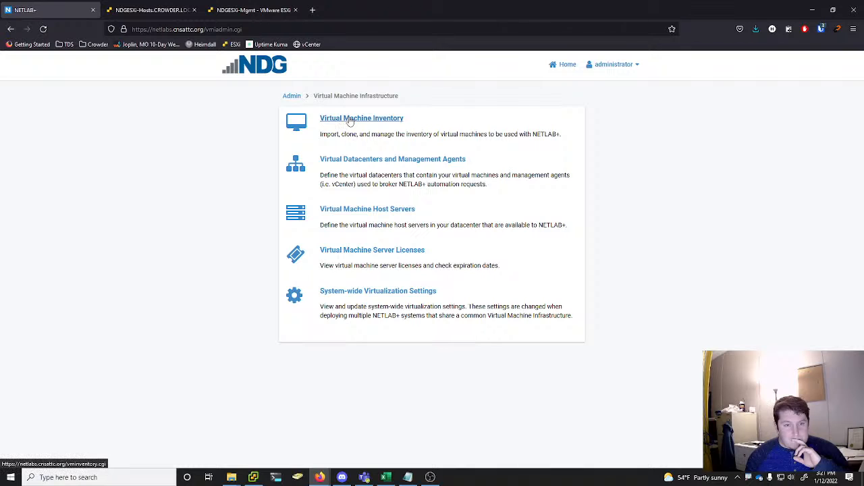
Open the NETLAB+ Virtual Machine Inventory and examine the listed virtual machines with their roles and pod assignments
{"action": "left_click", "coordinate": [376, 123]}
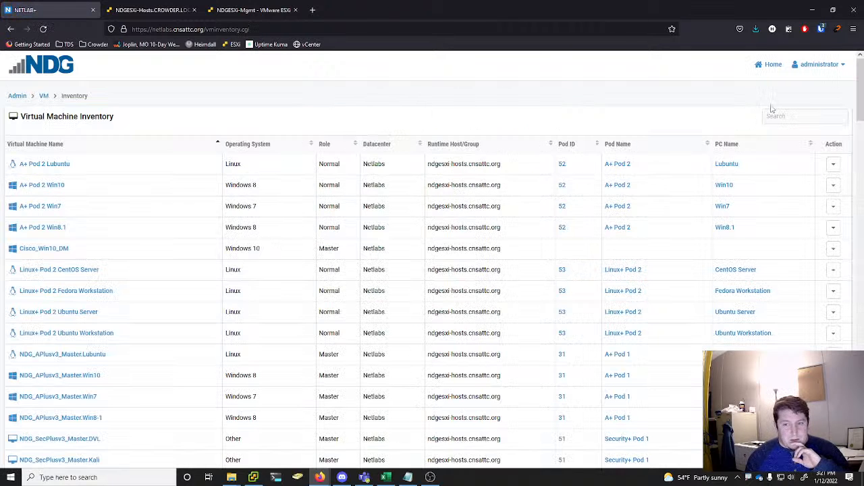
{"action": "left_click_drag", "start_coordinate": [862, 85], "coordinate": [813, 413]}
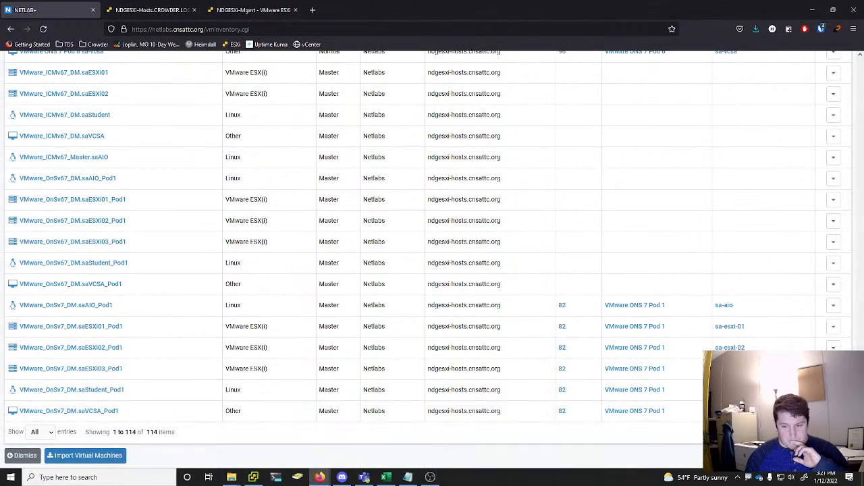
{"action": "scroll", "coordinate": [432, 260], "scroll_direction": "up", "scroll_amount": 15}
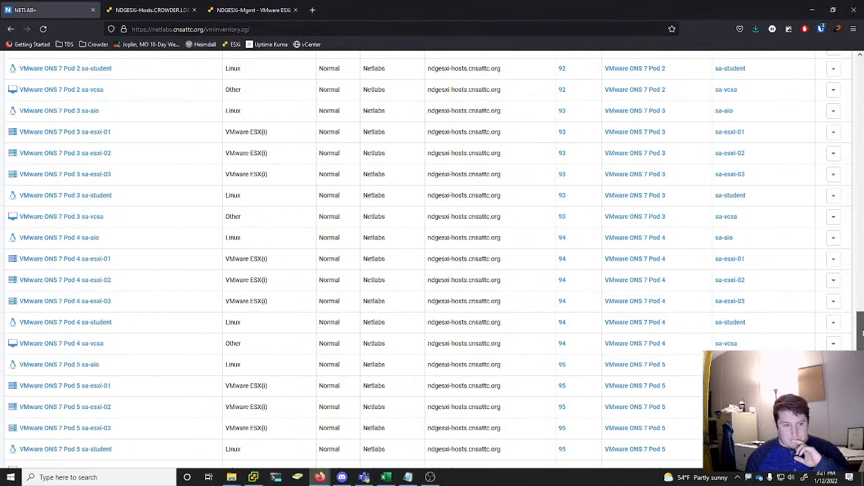
{"action": "scroll", "coordinate": [432, 260], "scroll_direction": "up", "scroll_amount": 4}
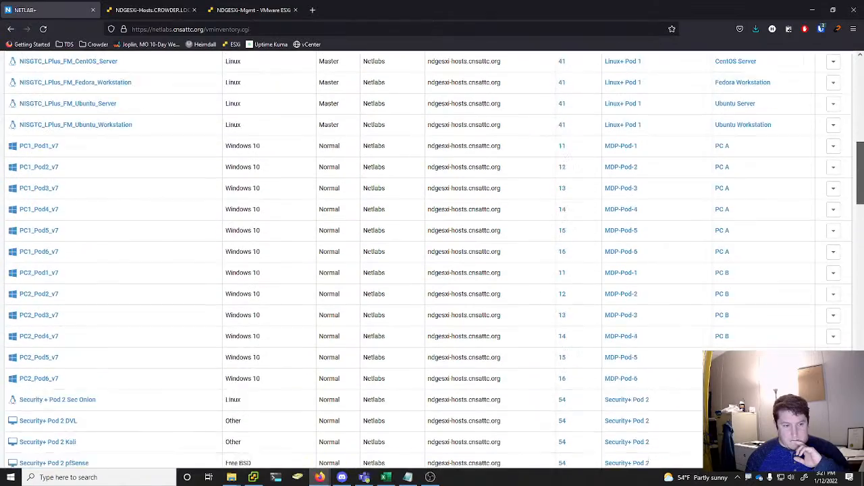
{"action": "scroll", "coordinate": [432, 260], "scroll_direction": "down", "scroll_amount": 2}
{"action": "scroll", "coordinate": [432, 260], "scroll_direction": "up", "scroll_amount": 12}
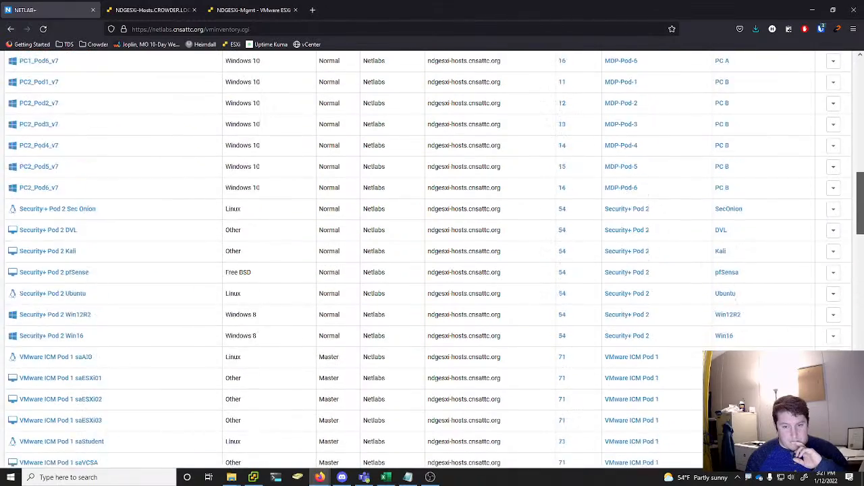
{"action": "scroll", "coordinate": [432, 260], "scroll_direction": "up", "scroll_amount": 4}
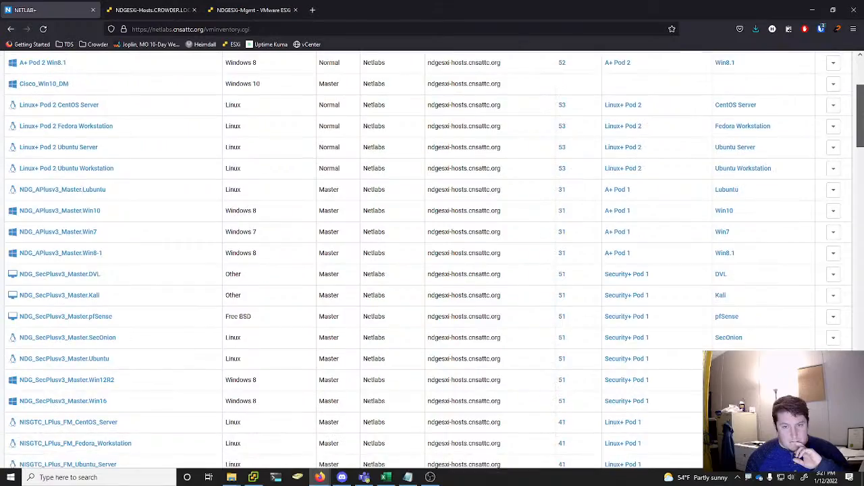
Remove virtual machine VMware_ICMv67_DM.saESXi01 from the NETLAB+ inventory and datacenter, deleting its unshared VM files from disk
{"action": "scroll", "coordinate": [432, 260], "scroll_direction": "down", "scroll_amount": 15}
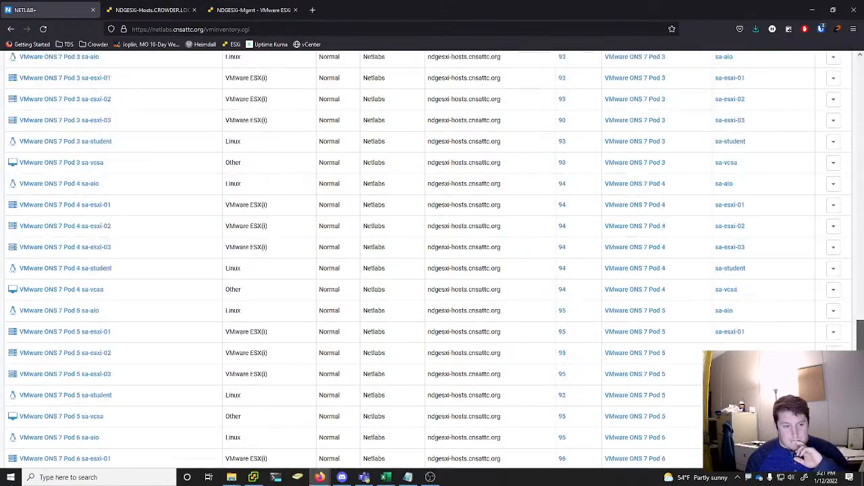
{"action": "scroll", "coordinate": [432, 260], "scroll_direction": "down", "scroll_amount": 1}
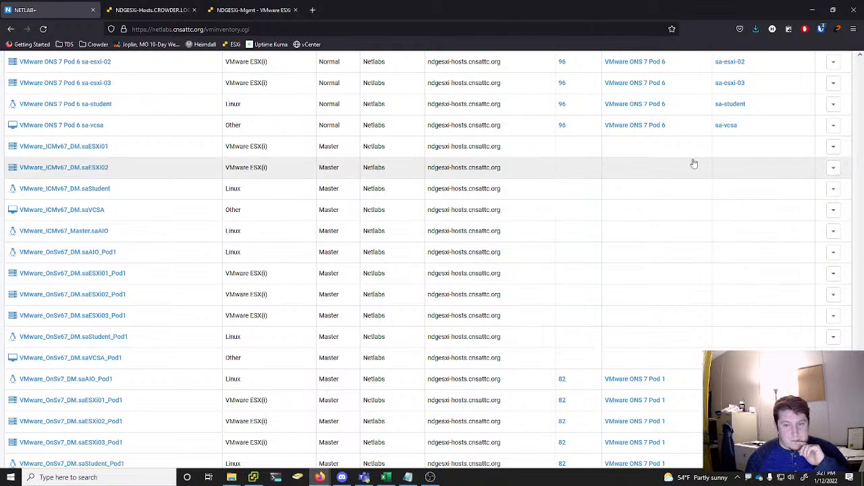
{"action": "left_click", "coordinate": [834, 146]}
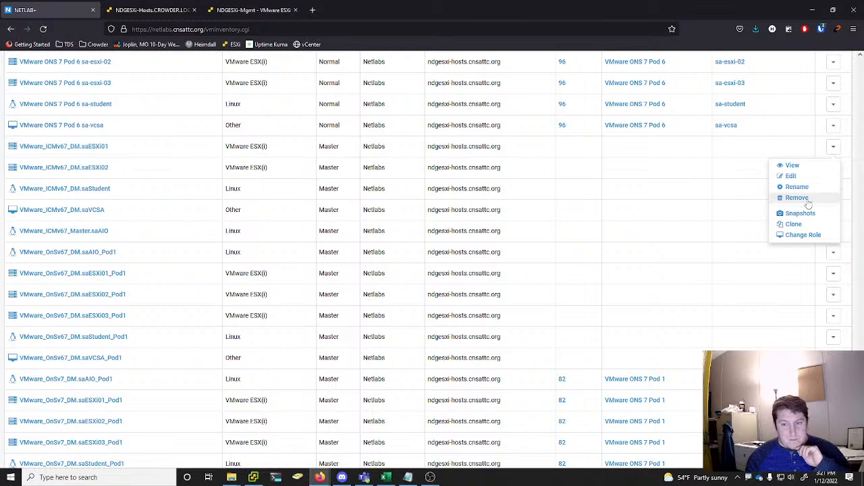
{"action": "left_click", "coordinate": [806, 199]}
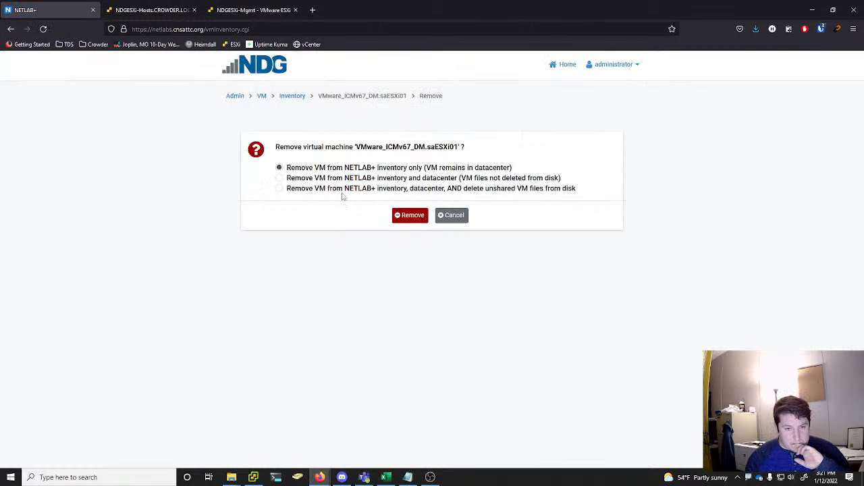
{"action": "left_click", "coordinate": [284, 191]}
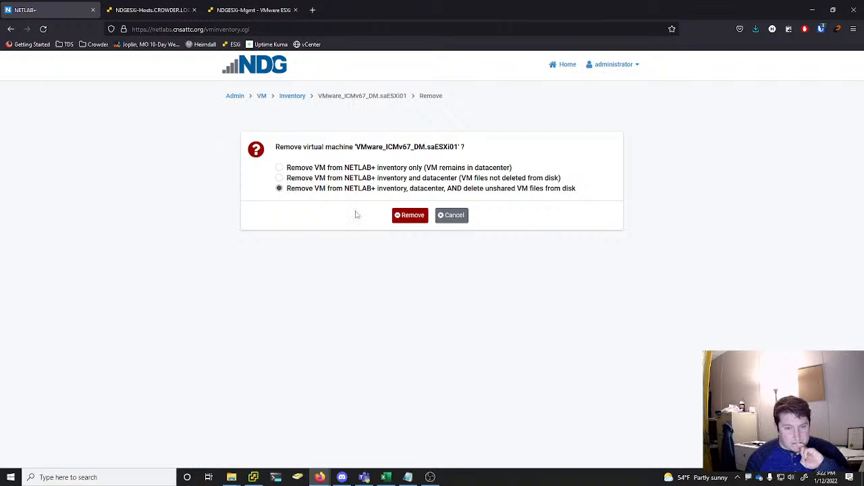
{"action": "left_click", "coordinate": [408, 216]}
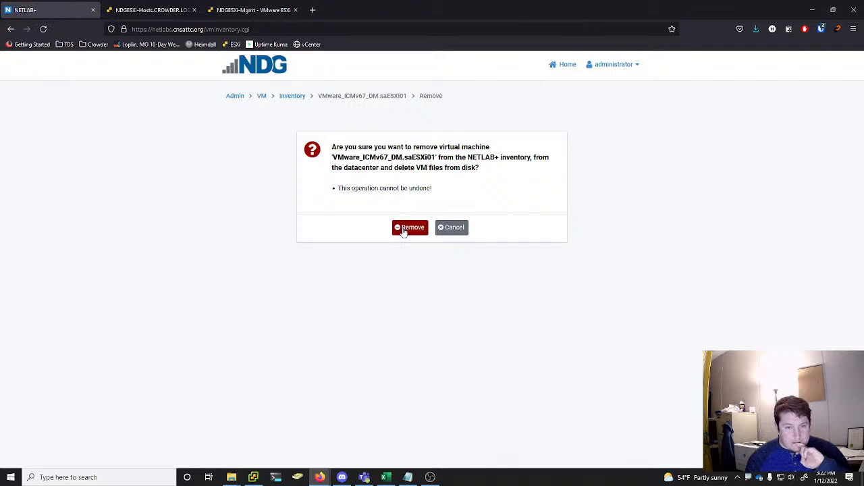
{"action": "left_click", "coordinate": [404, 230]}
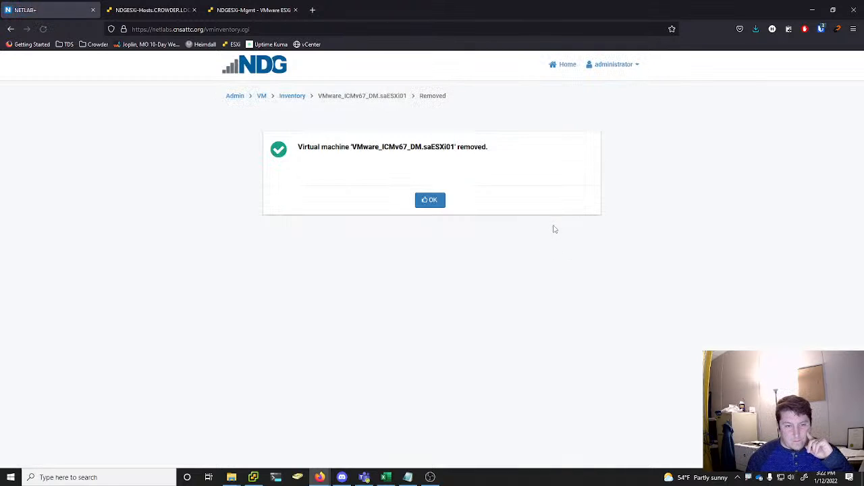
{"action": "left_click", "coordinate": [434, 203]}
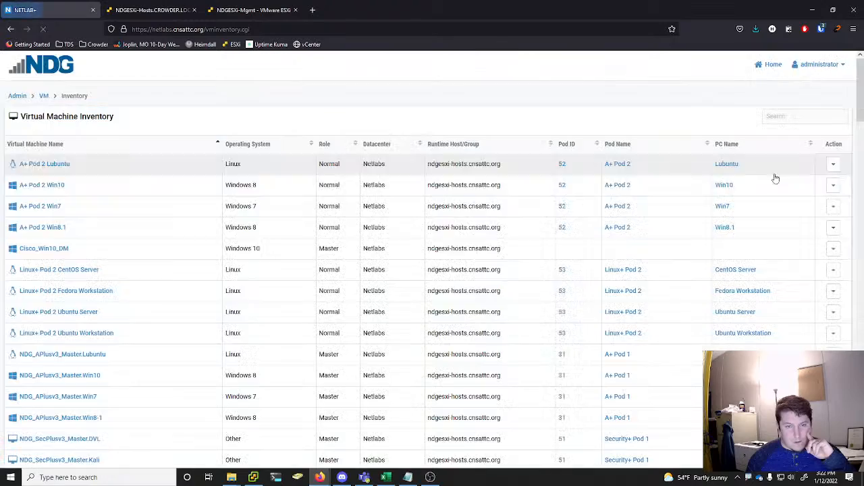
Remove virtual machine VMware_ICMv67_DM.saESXi02 from the NETLAB+ inventory and datacenter, deleting its unshared VM files from disk
{"action": "scroll", "coordinate": [796, 258], "scroll_direction": "down", "scroll_amount": 15}
{"action": "scroll", "coordinate": [798, 260], "scroll_direction": "down", "scroll_amount": 10}
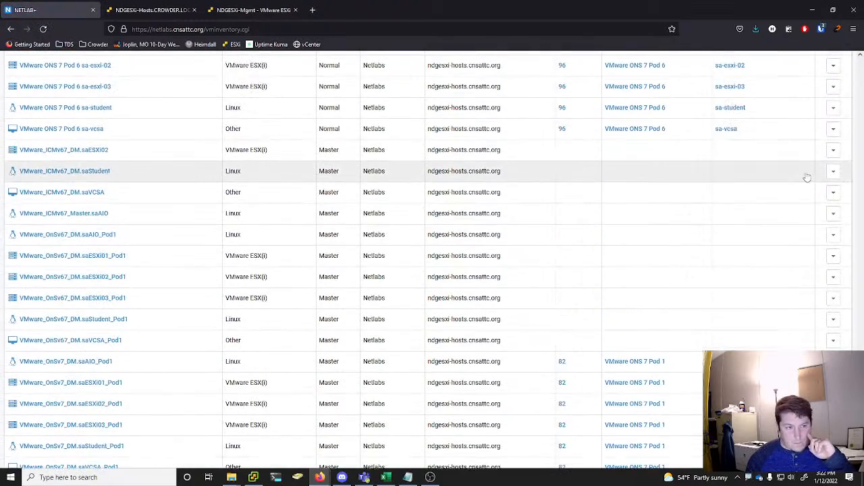
{"action": "left_click", "coordinate": [833, 150]}
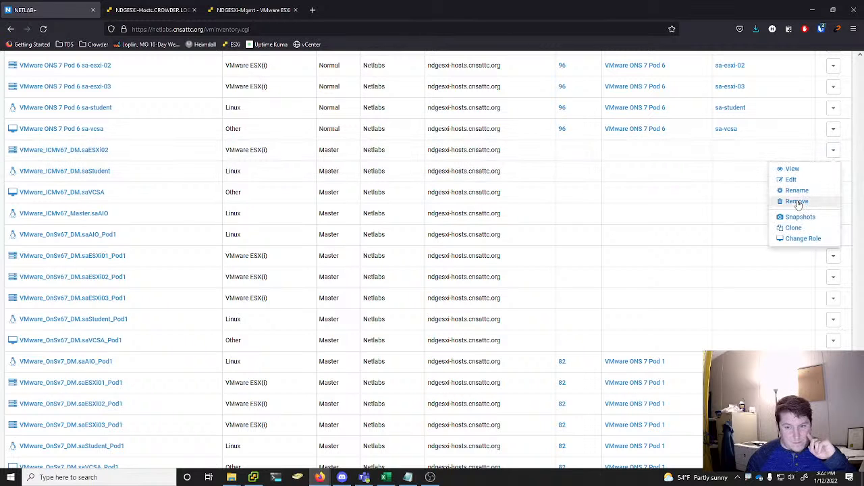
{"action": "left_click", "coordinate": [797, 201]}
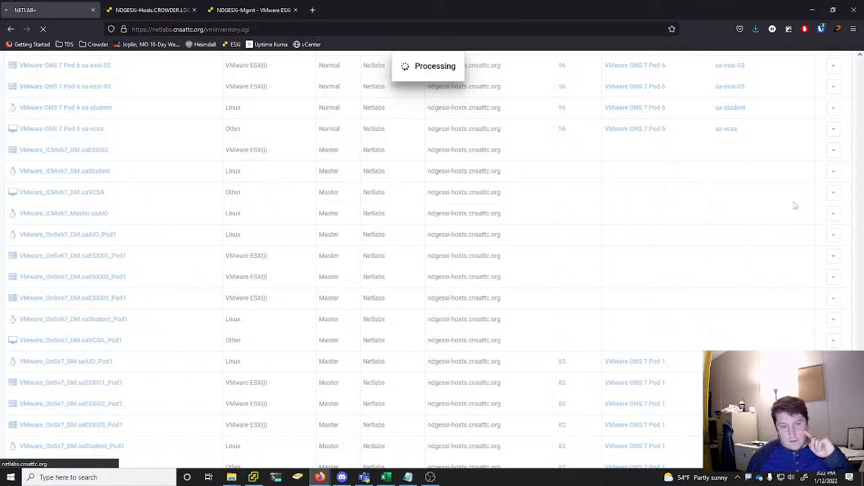
{"action": "left_click", "coordinate": [330, 189]}
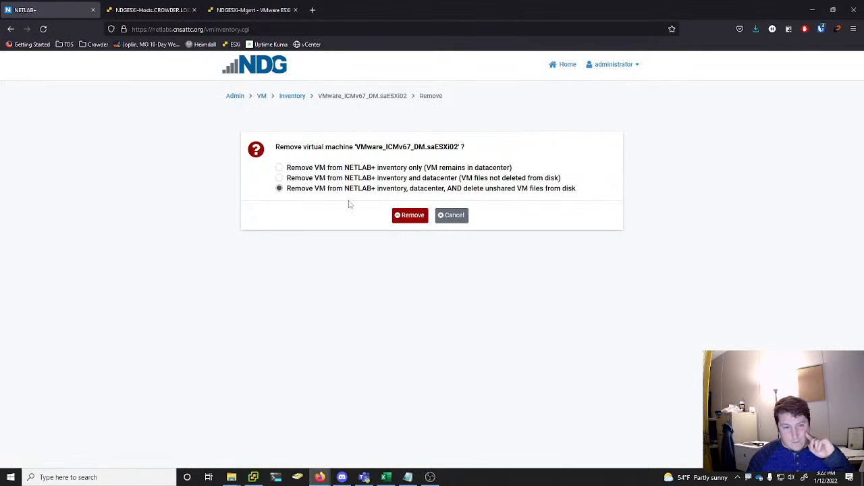
{"action": "left_click", "coordinate": [406, 216]}
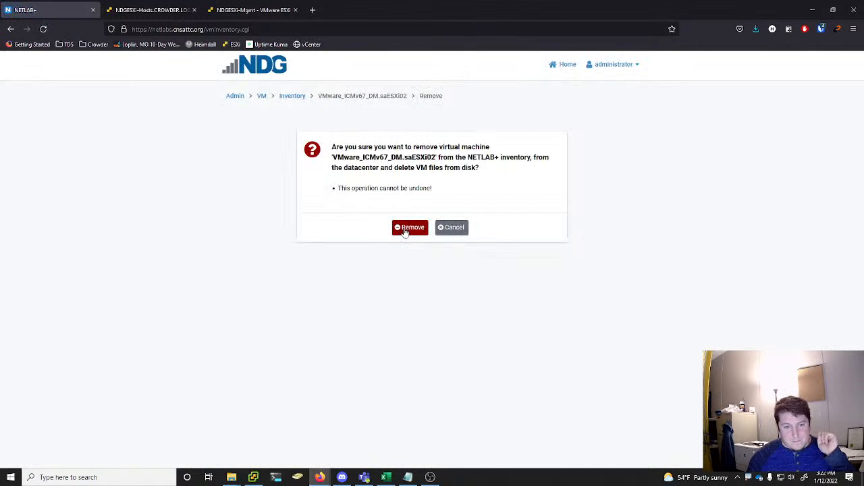
{"action": "left_click", "coordinate": [405, 230]}
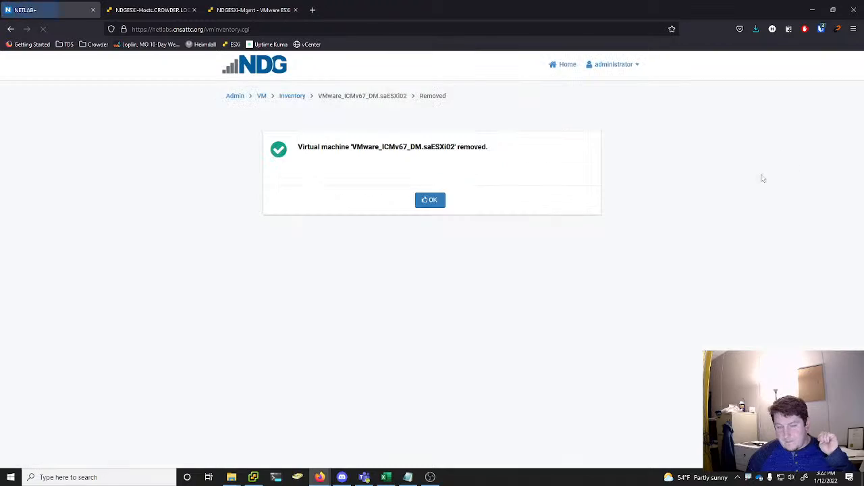
{"action": "left_click", "coordinate": [432, 201]}
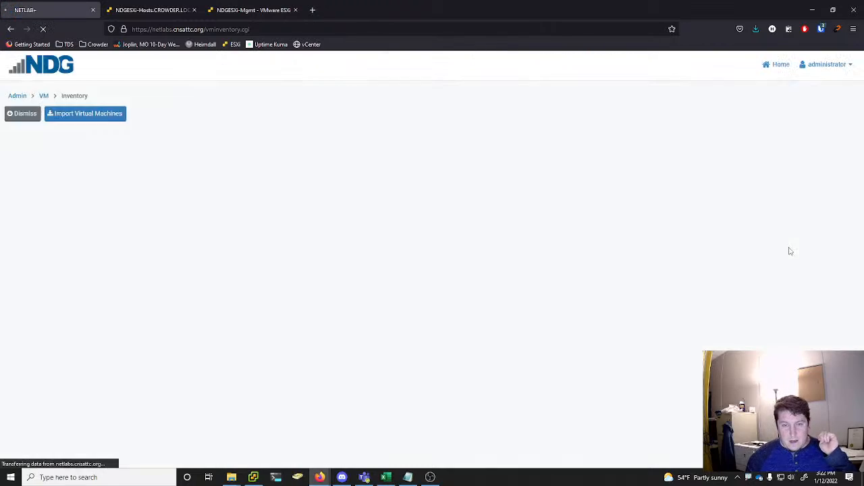
Remove VMware_ICMv67_DM.saStudent from the NETLAB+ inventory, datacenter and disk, checking the inventory and recent tasks in the vSphere Client before the final confirmation
{"action": "scroll", "coordinate": [790, 253], "scroll_direction": "down", "scroll_amount": 10}
{"action": "scroll", "coordinate": [796, 260], "scroll_direction": "down", "scroll_amount": 10}
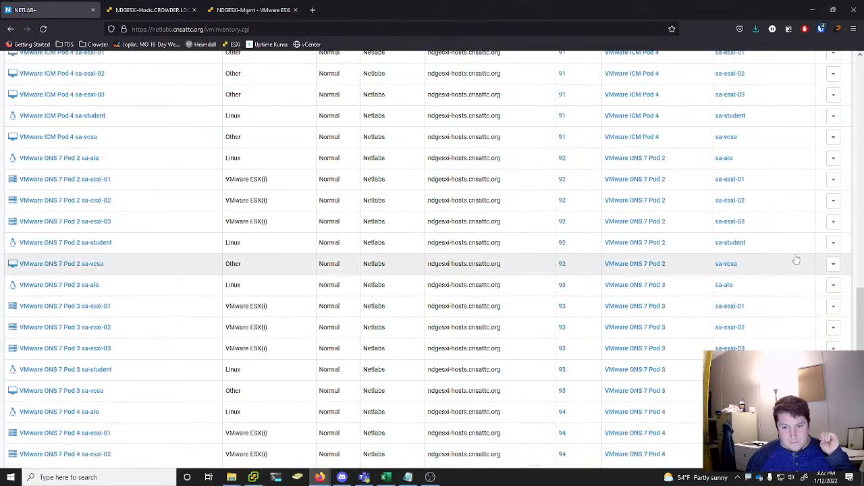
{"action": "left_click", "coordinate": [833, 117]}
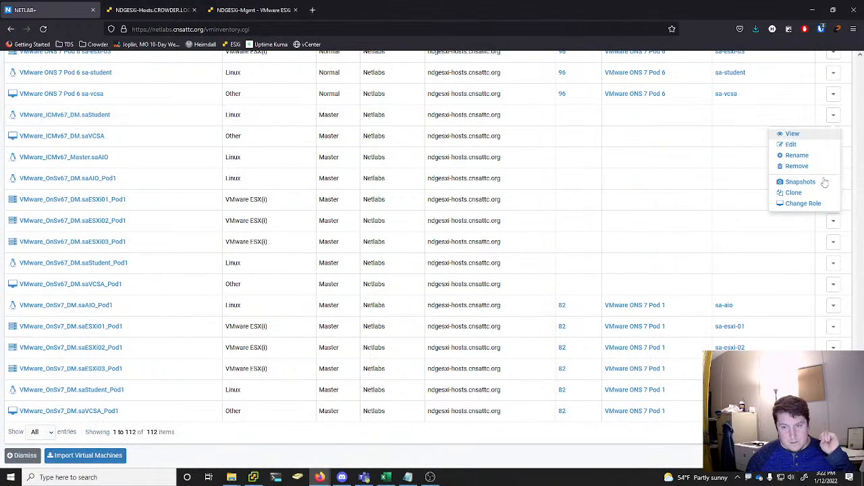
{"action": "left_click", "coordinate": [796, 169]}
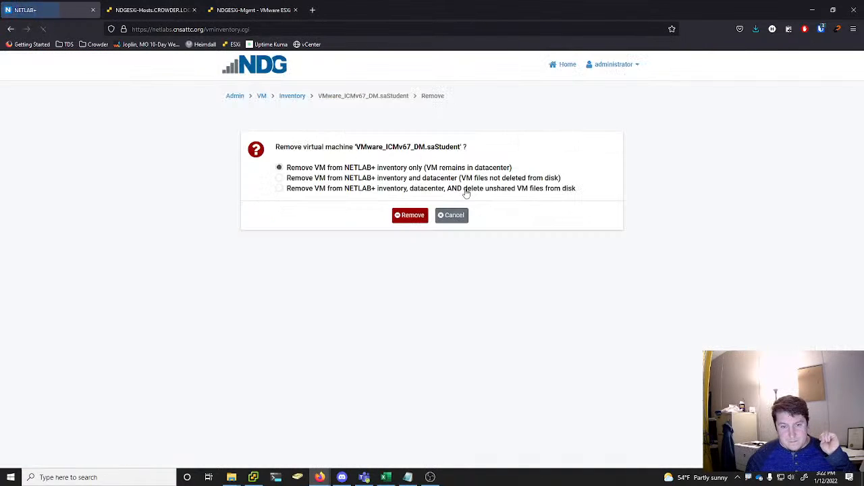
{"action": "left_click", "coordinate": [344, 190]}
{"action": "left_click", "coordinate": [409, 215]}
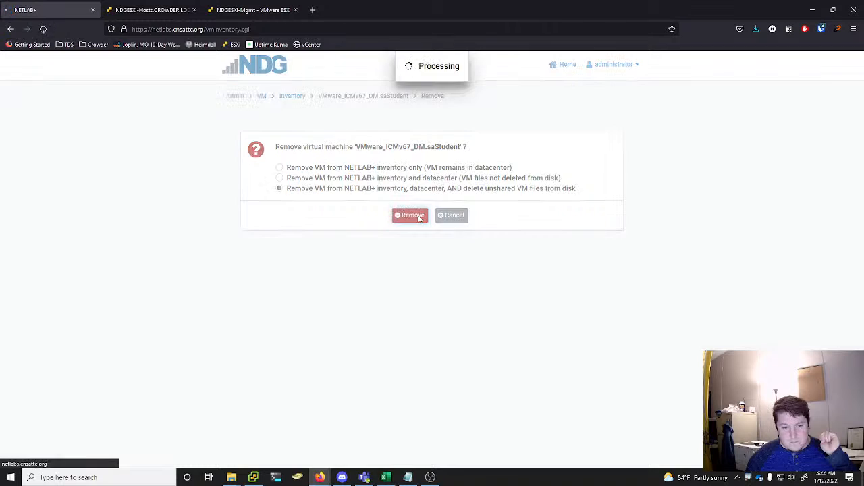
{"action": "left_click", "coordinate": [260, 478]}
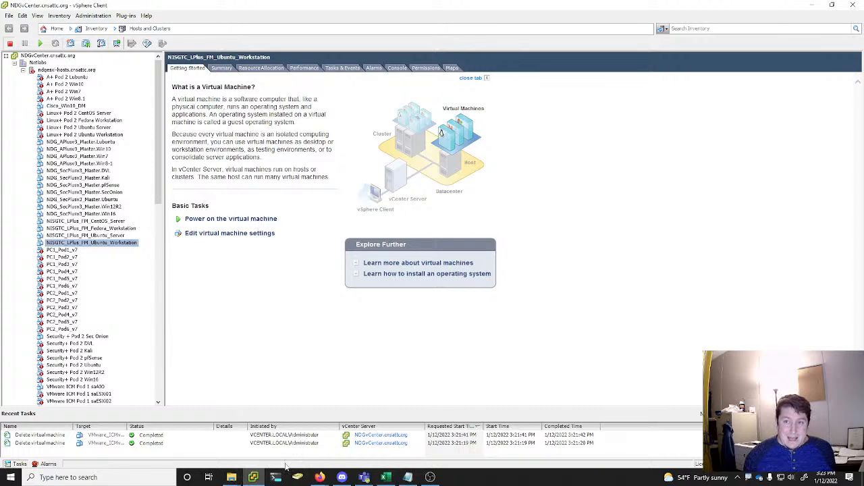
{"action": "left_click", "coordinate": [231, 477]}
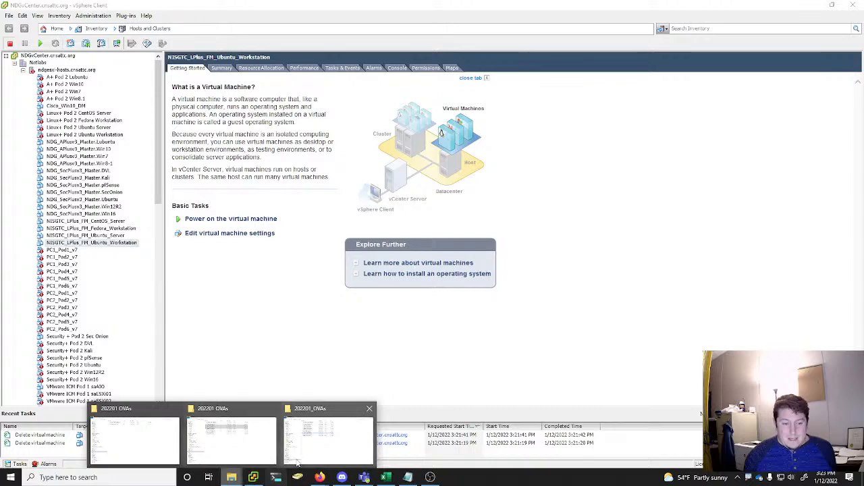
{"action": "mouse_move", "coordinate": [296, 460]}
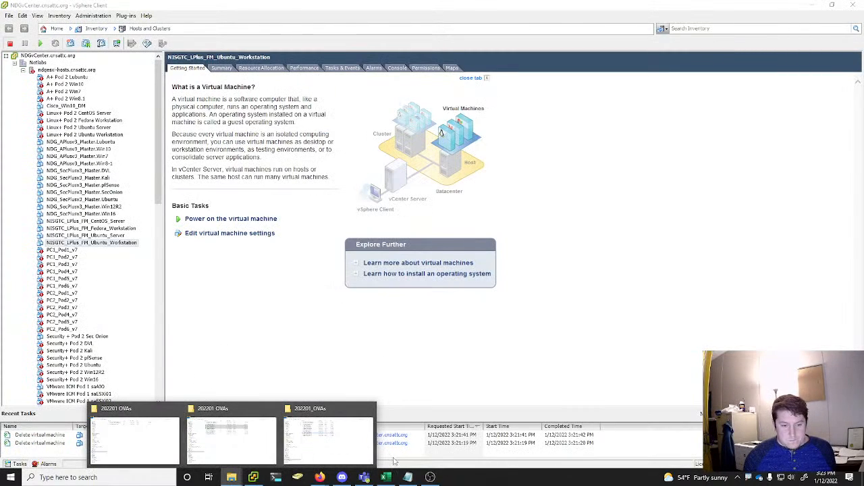
{"action": "mouse_move", "coordinate": [319, 477]}
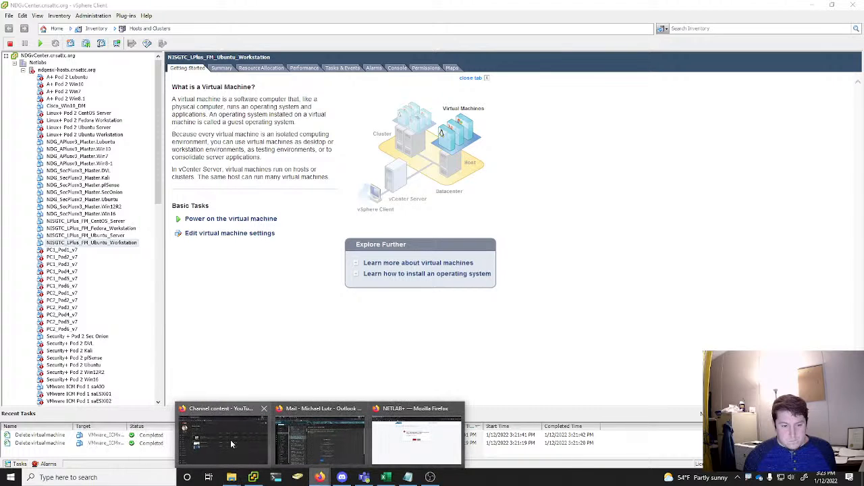
{"action": "left_click", "coordinate": [421, 436]}
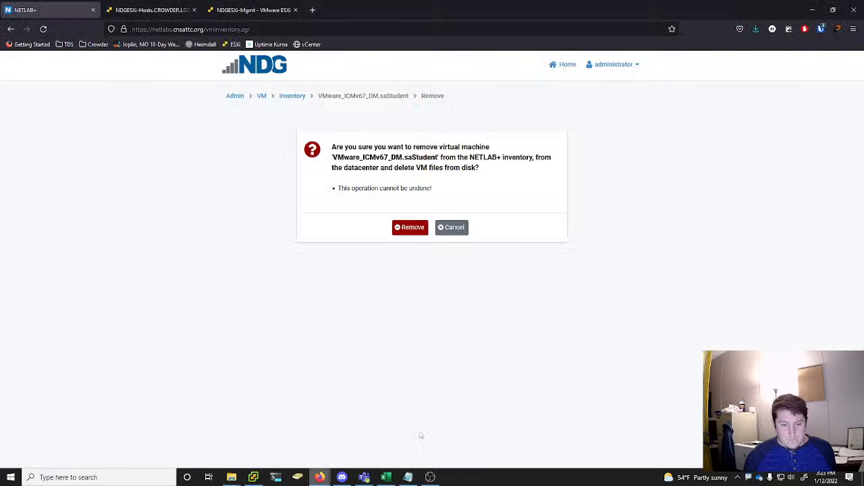
{"action": "left_click", "coordinate": [424, 230]}
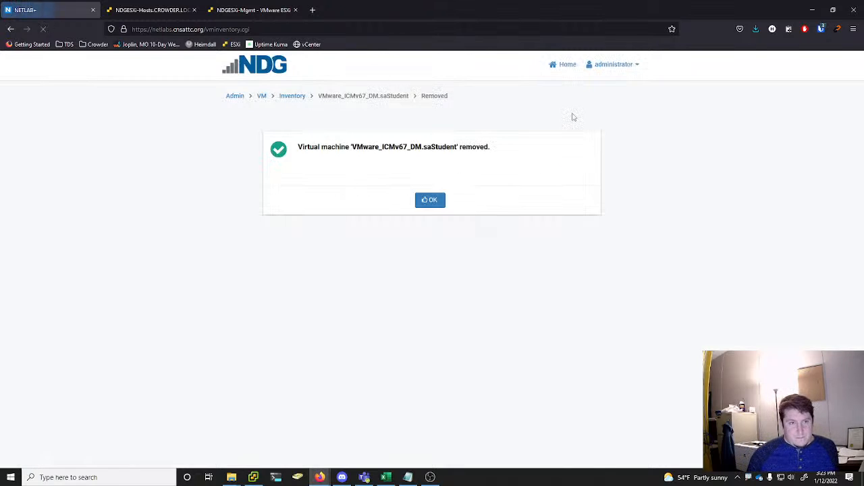
{"action": "left_click", "coordinate": [428, 200]}
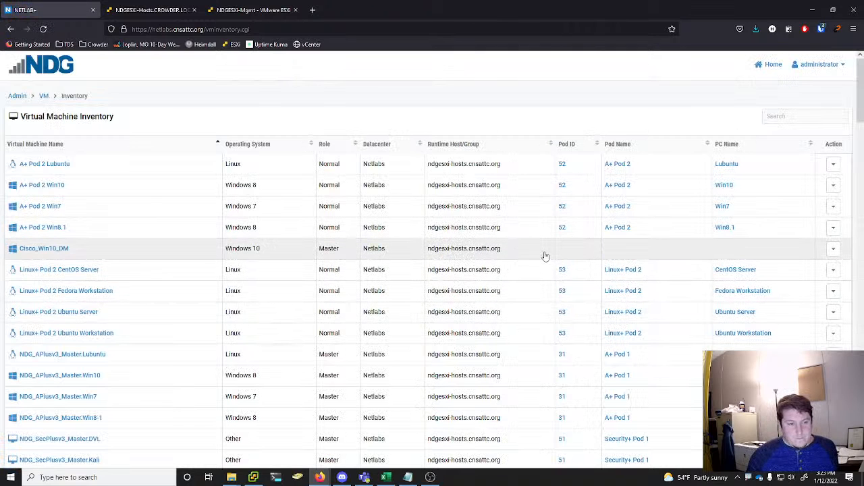
Remove VMware_ICMv67_DM.saVCSA from the NETLAB+ inventory, datacenter and disk, and check the recent tasks on the NDGESXi-Hosts ESXi page before acknowledging the removal
{"action": "scroll", "coordinate": [679, 253], "scroll_direction": "down", "scroll_amount": 20}
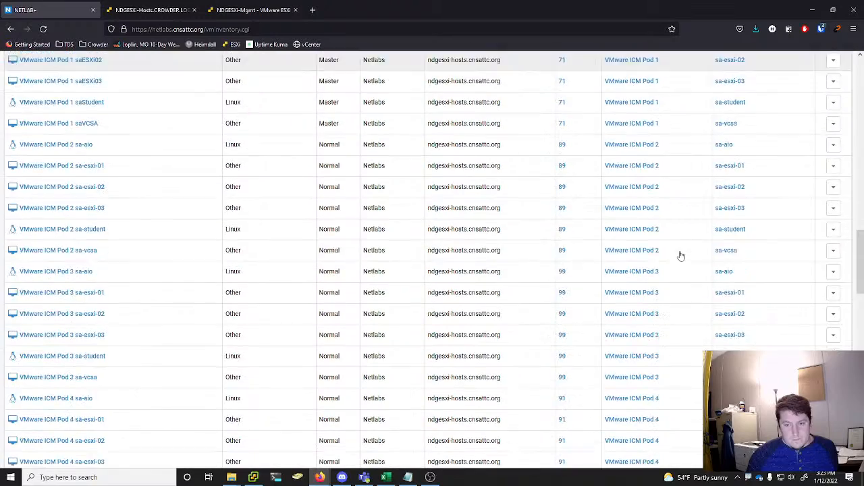
{"action": "scroll", "coordinate": [690, 252], "scroll_direction": "down", "scroll_amount": 10}
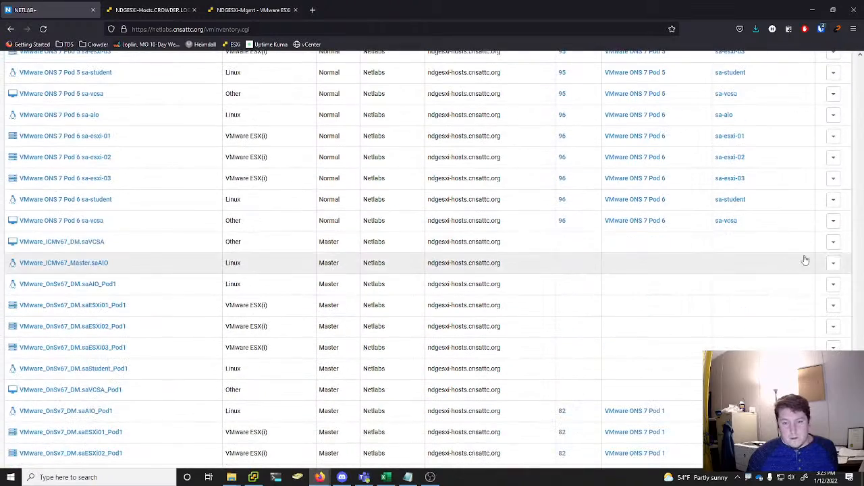
{"action": "left_click", "coordinate": [833, 243]}
{"action": "left_click", "coordinate": [794, 293]}
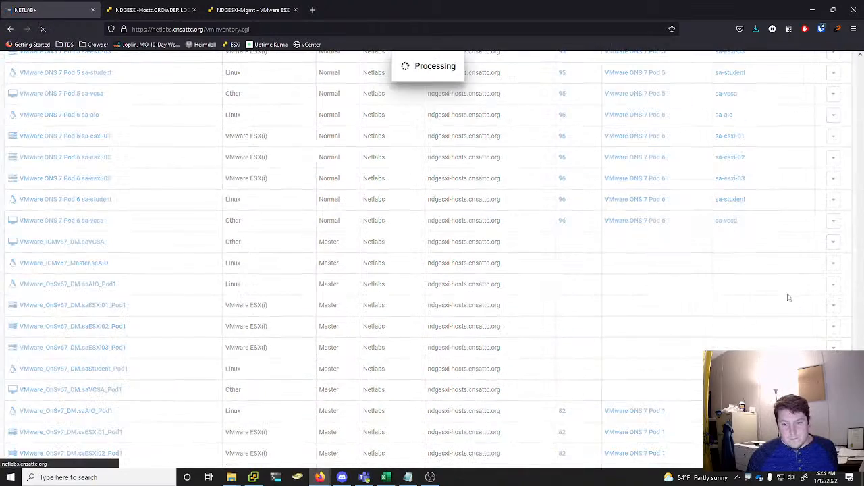
{"action": "left_click", "coordinate": [334, 190]}
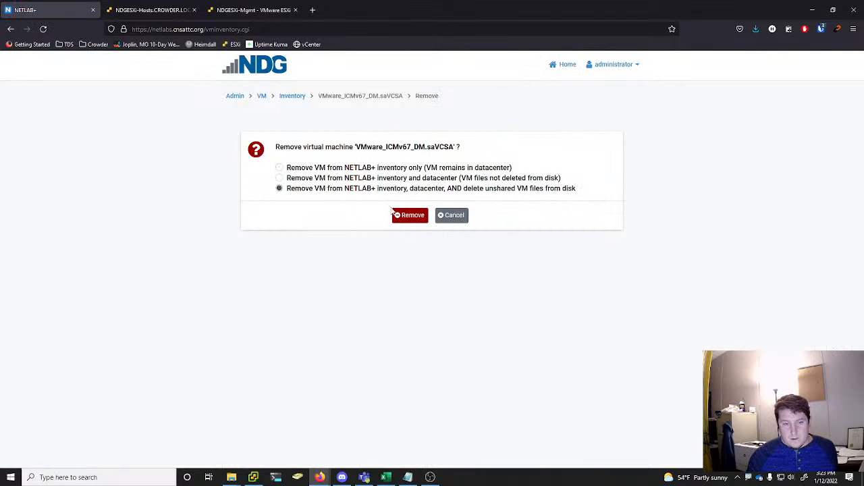
{"action": "left_click", "coordinate": [409, 216]}
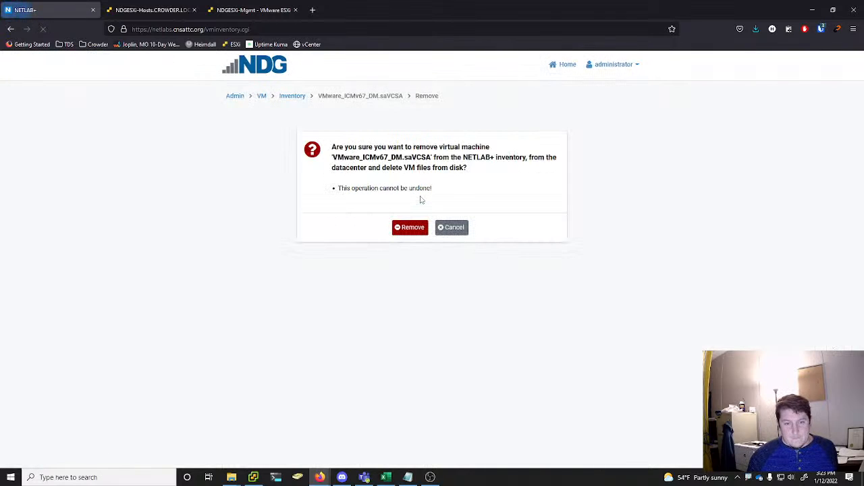
{"action": "left_click", "coordinate": [405, 228]}
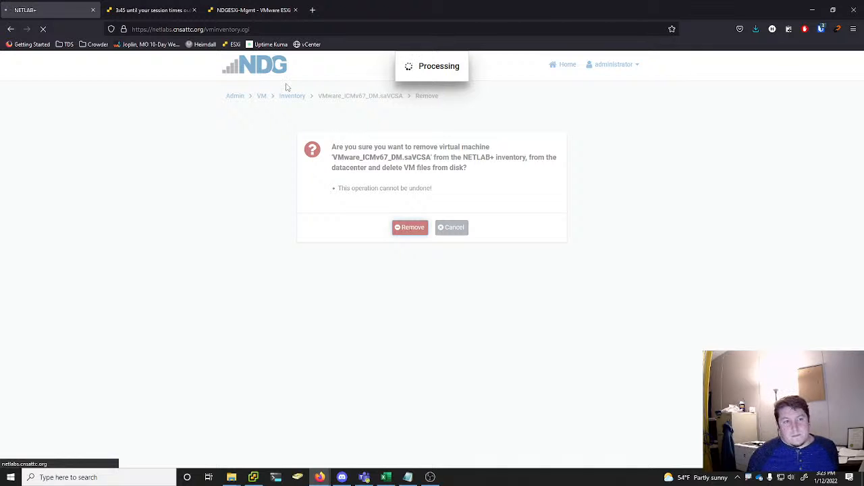
{"action": "left_click", "coordinate": [152, 9]}
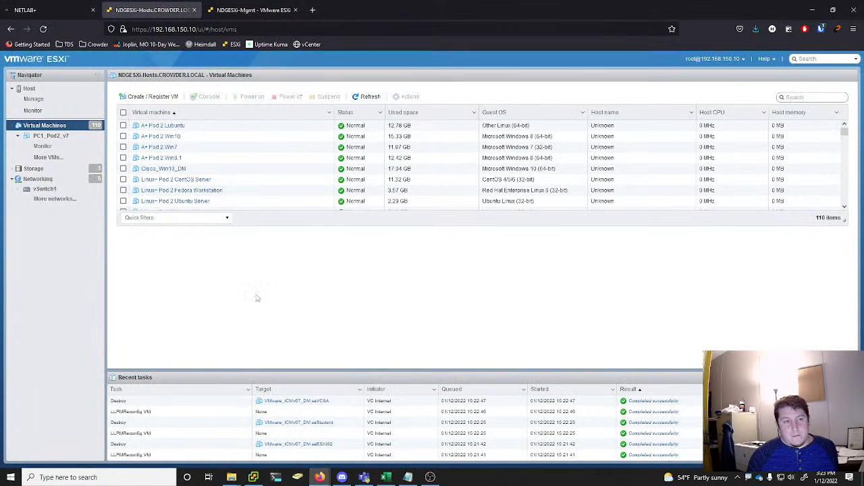
{"action": "left_click", "coordinate": [40, 9]}
{"action": "left_click", "coordinate": [438, 200]}
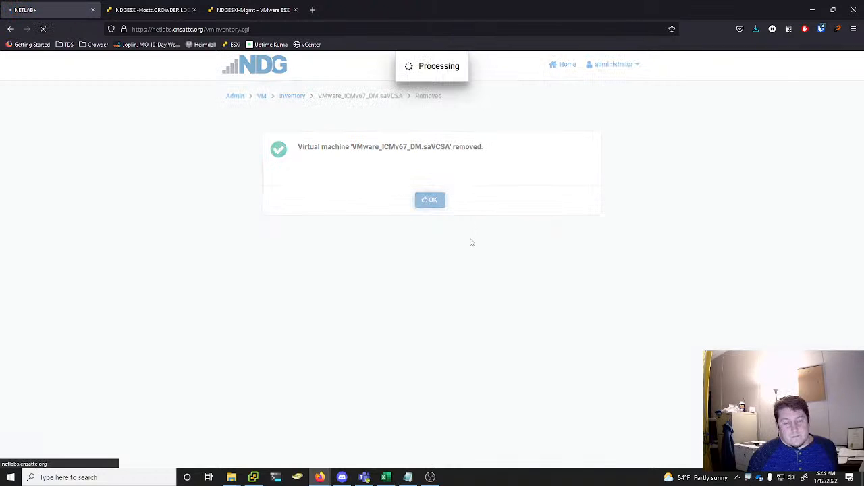
{"action": "middle_click", "coordinate": [674, 175]}
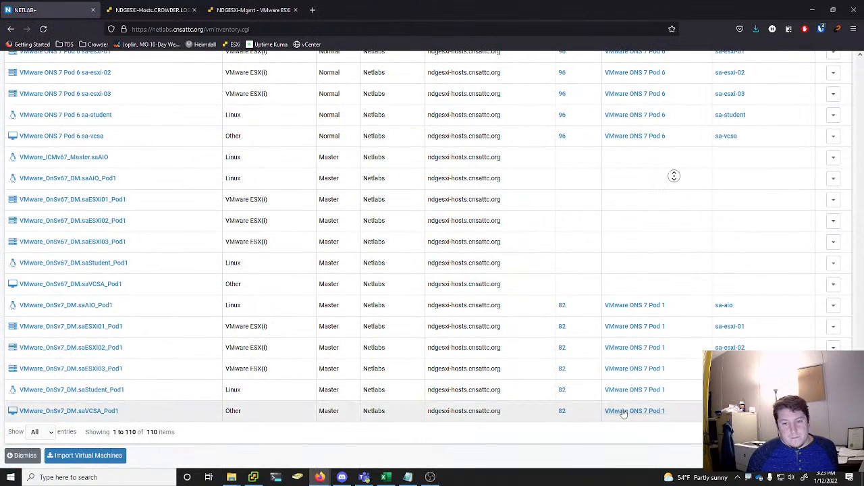
Remove virtual machine VMware_ICMv67_Master.saAIO from the NETLAB+ inventory and datacenter, deleting its unshared VM files from disk
{"action": "middle_click", "coordinate": [621, 411]}
{"action": "left_click", "coordinate": [834, 160]}
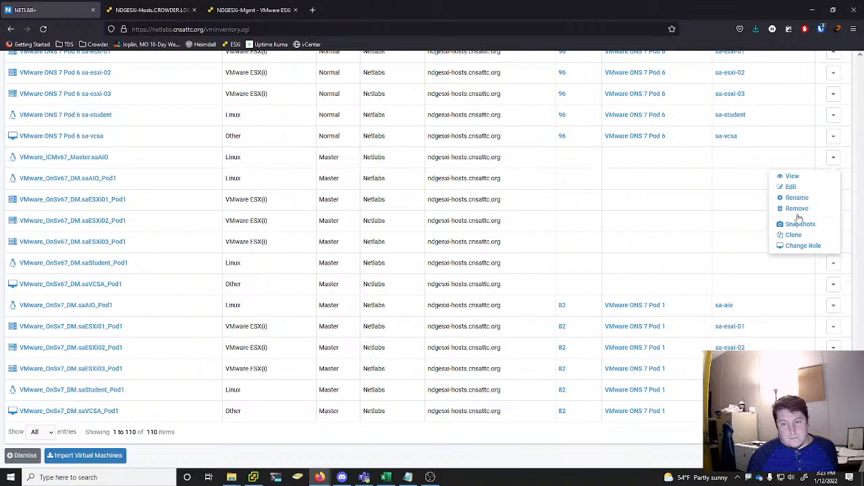
{"action": "left_click", "coordinate": [799, 210]}
{"action": "left_click", "coordinate": [409, 218]}
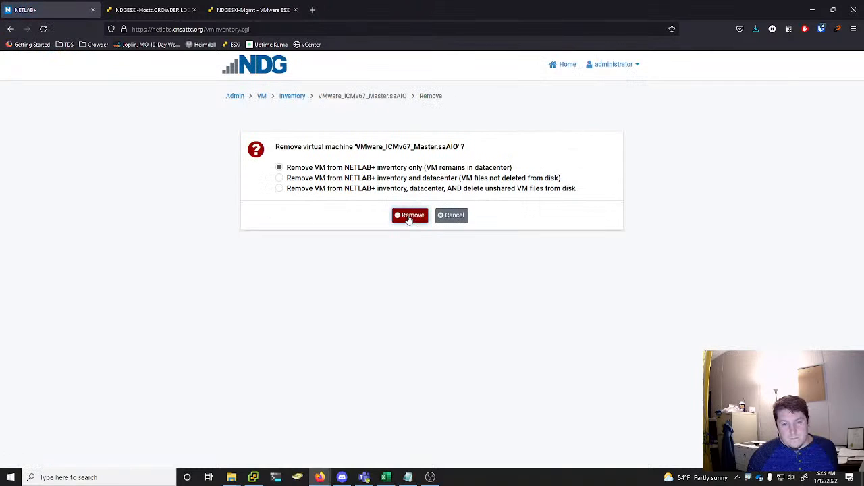
{"action": "left_click", "coordinate": [337, 191]}
{"action": "left_click", "coordinate": [420, 216]}
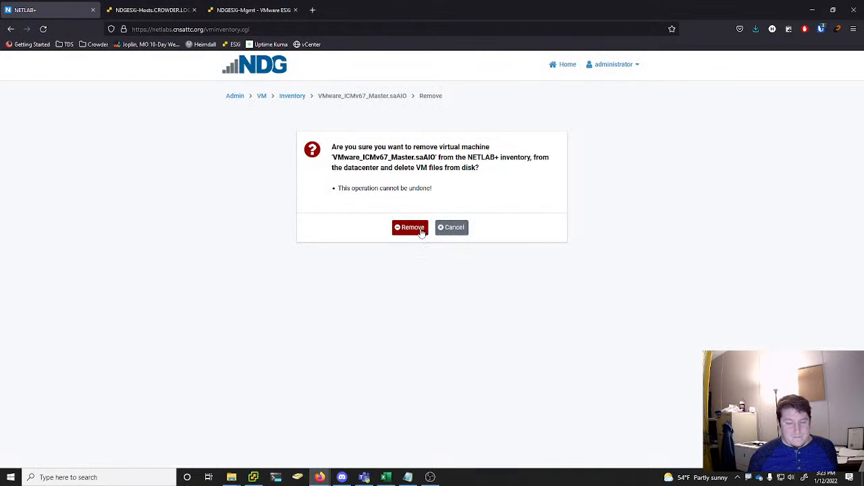
{"action": "left_click", "coordinate": [420, 231]}
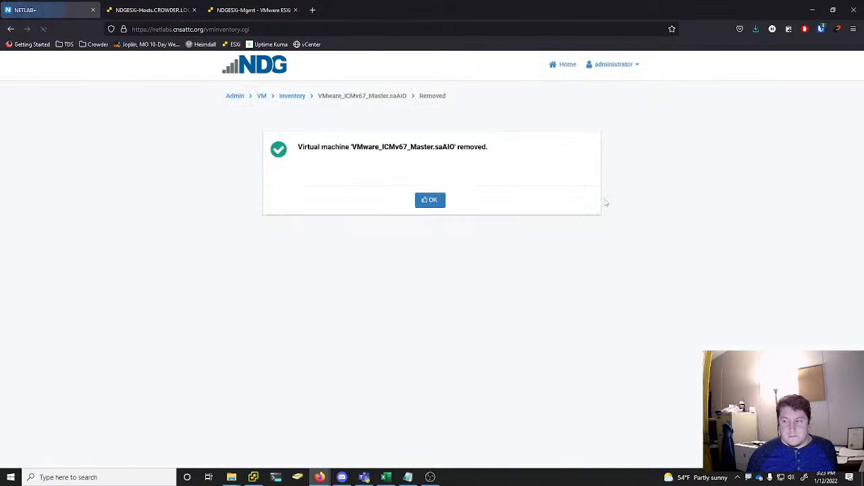
{"action": "left_click", "coordinate": [429, 206]}
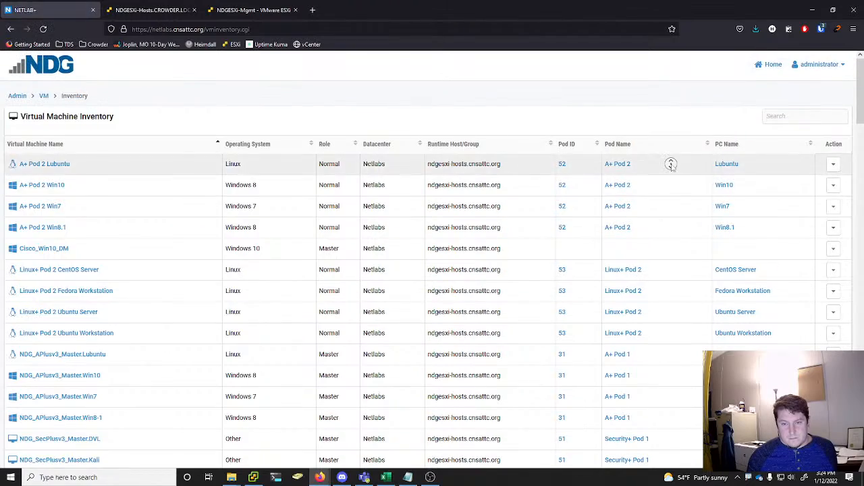
Remove virtual machine VMware_OnSv67_DM.saAIO_Pod1 from the NETLAB+ inventory and datacenter, deleting its unshared VM files from disk
{"action": "scroll", "coordinate": [670, 165], "scroll_direction": "down", "scroll_amount": 20}
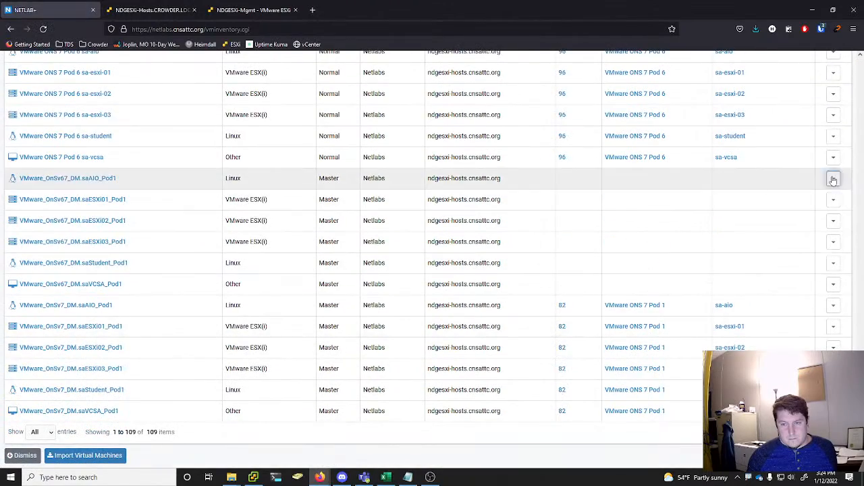
{"action": "left_click", "coordinate": [833, 180]}
{"action": "left_click", "coordinate": [795, 232]}
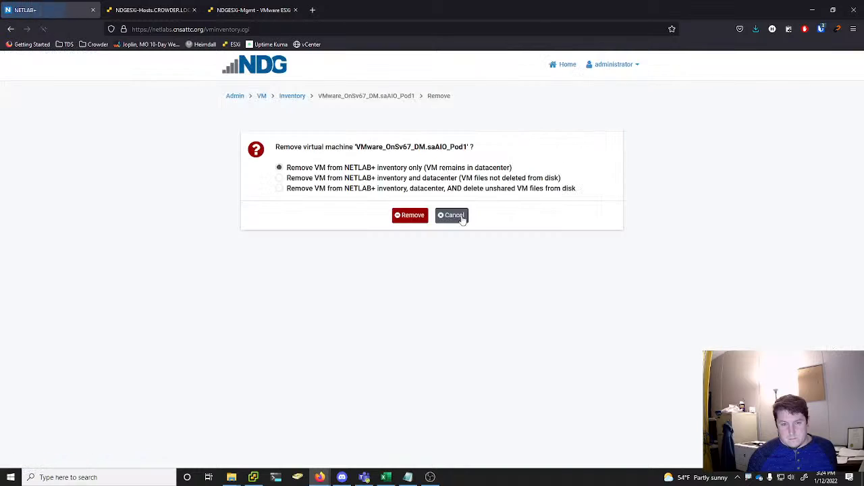
{"action": "left_click", "coordinate": [362, 189]}
{"action": "left_click", "coordinate": [409, 215]}
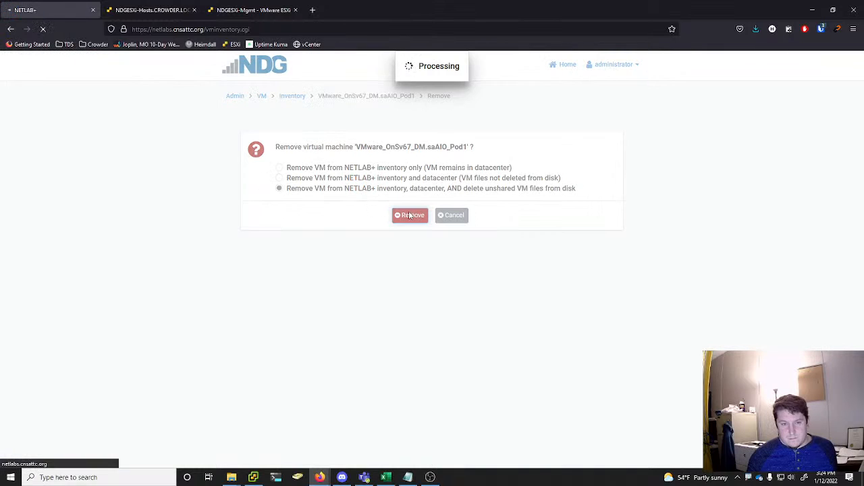
{"action": "left_click", "coordinate": [410, 227]}
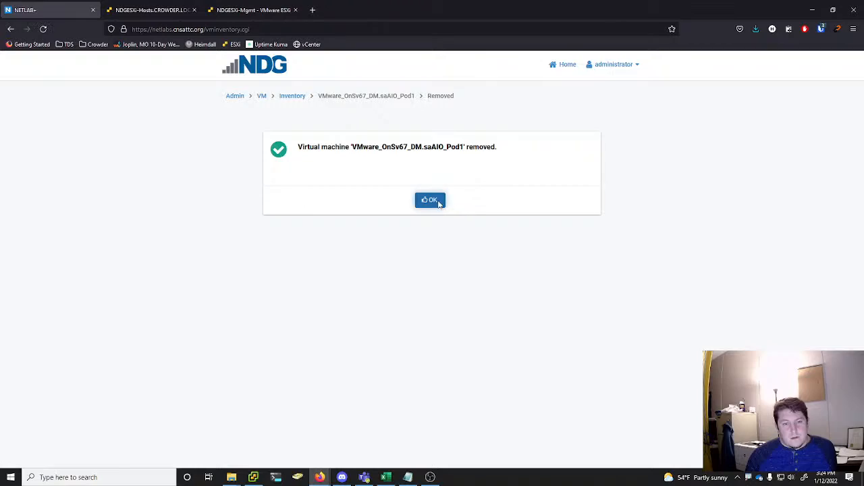
{"action": "left_click", "coordinate": [434, 200]}
Remove virtual machine VMware_OnSv67_DM.saESXi01_Pod1 from the NETLAB+ inventory and datacenter, deleting its unshared VM files from disk
{"action": "scroll", "coordinate": [580, 130], "scroll_direction": "down", "scroll_amount": 15}
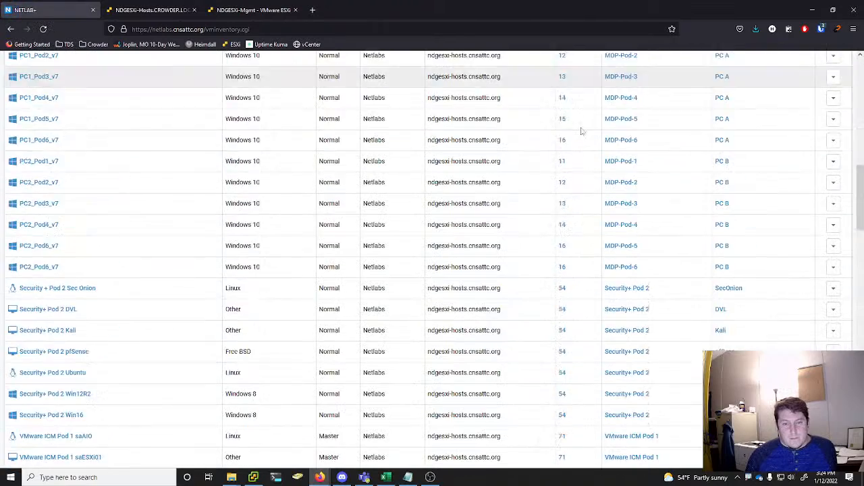
{"action": "scroll", "coordinate": [766, 281], "scroll_direction": "down", "scroll_amount": 15}
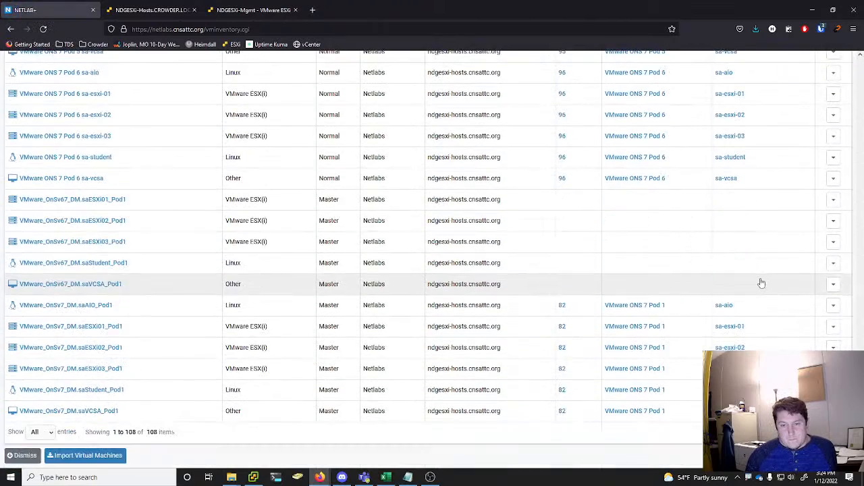
{"action": "left_click", "coordinate": [833, 200]}
{"action": "left_click", "coordinate": [789, 249]}
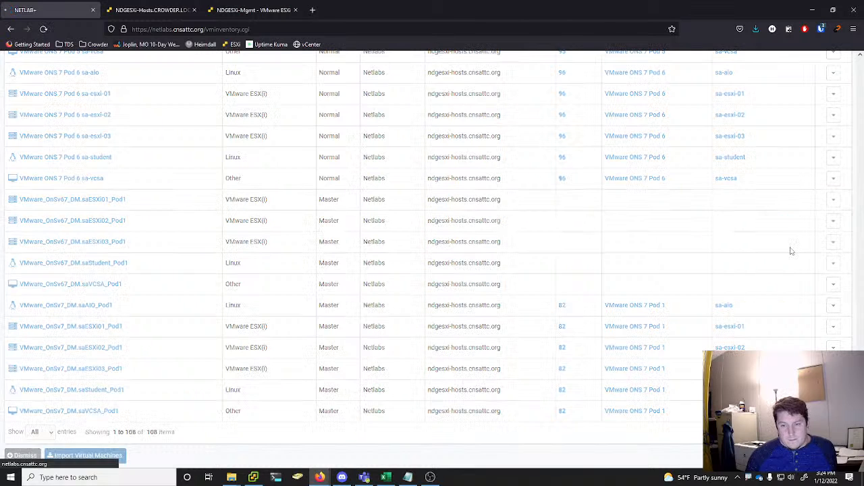
{"action": "left_click", "coordinate": [372, 190]}
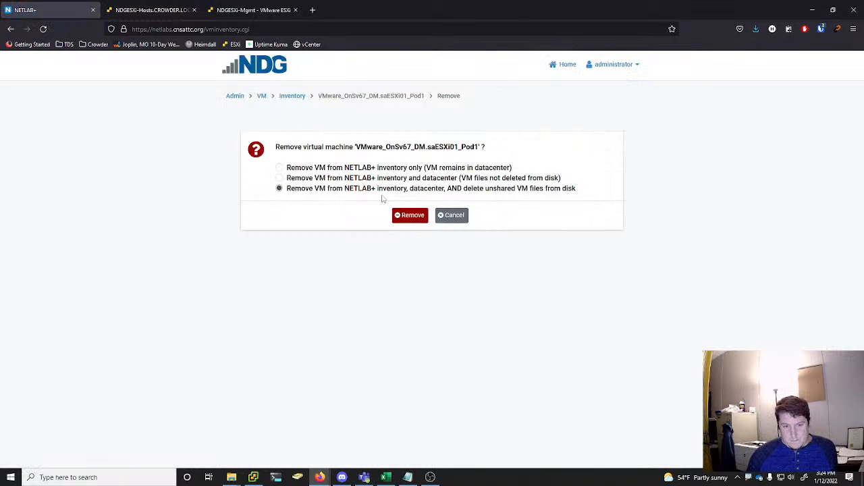
{"action": "left_click", "coordinate": [414, 219]}
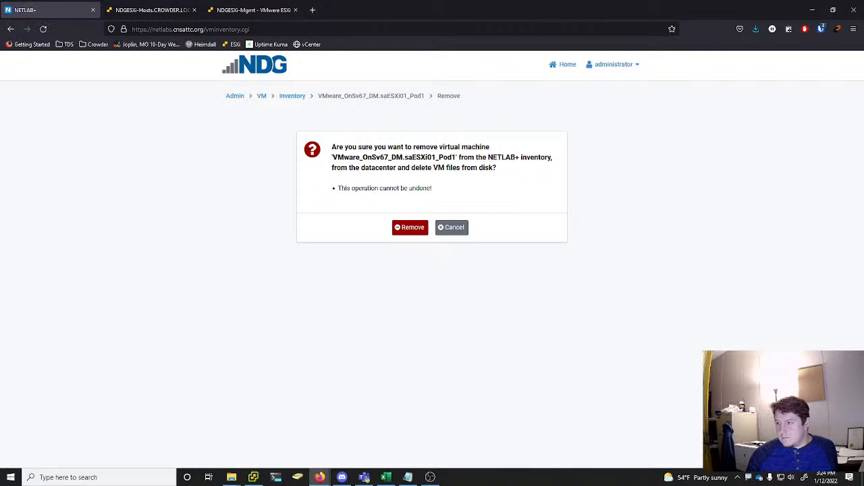
{"action": "left_click", "coordinate": [414, 228]}
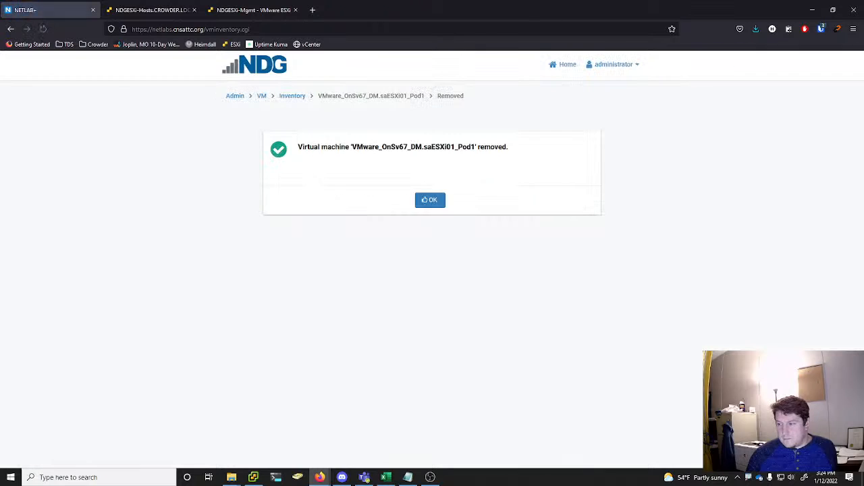
{"action": "left_click", "coordinate": [425, 204]}
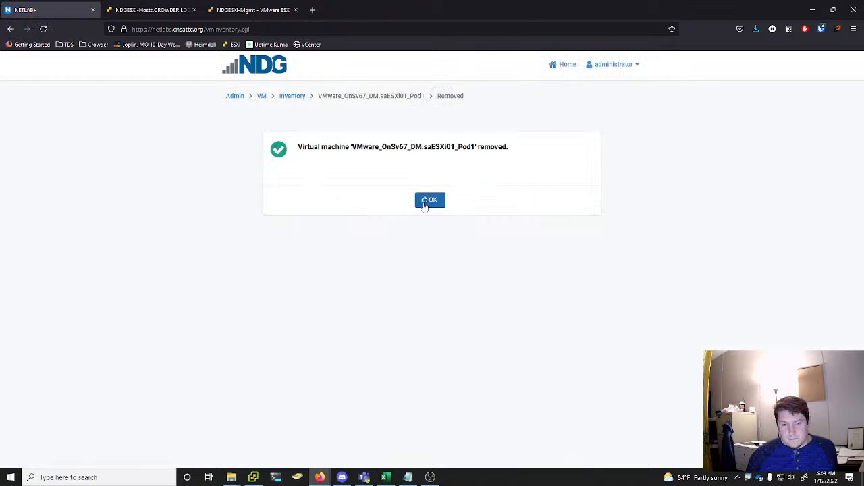
Remove virtual machine VMware_OnSv67_DM.saESXi02_Pod1 from the NETLAB+ inventory and datacenter, deleting its unshared VM files from disk
{"action": "scroll", "coordinate": [547, 202], "scroll_direction": "down", "scroll_amount": 20}
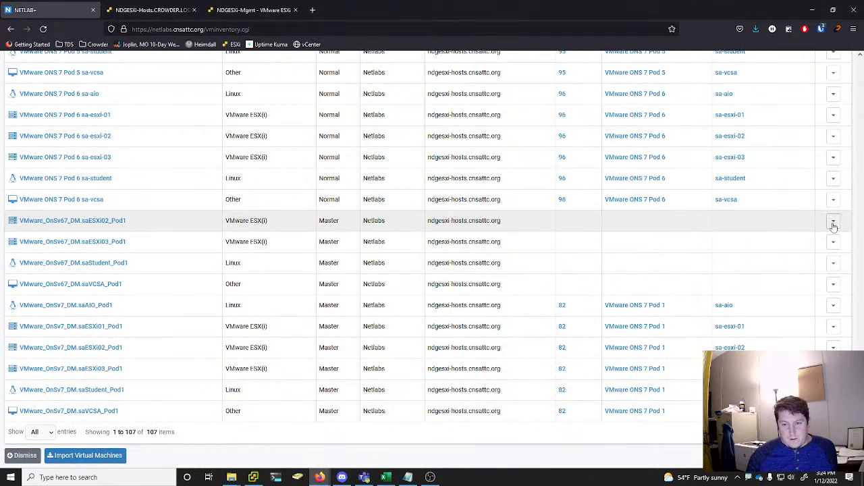
{"action": "left_click", "coordinate": [833, 221]}
{"action": "left_click", "coordinate": [795, 271]}
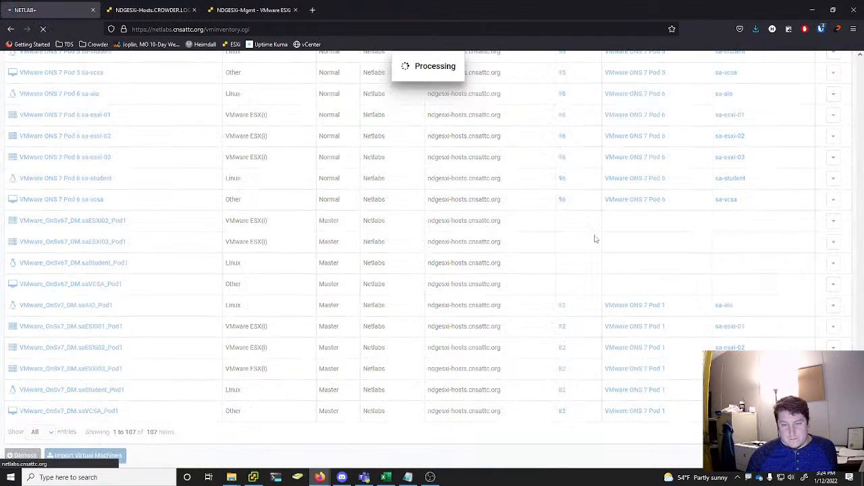
{"action": "left_click", "coordinate": [361, 189]}
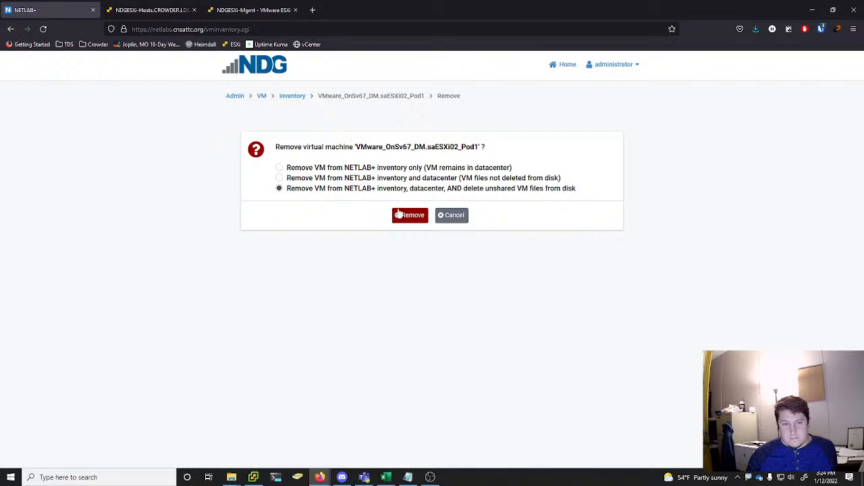
{"action": "left_click", "coordinate": [406, 214]}
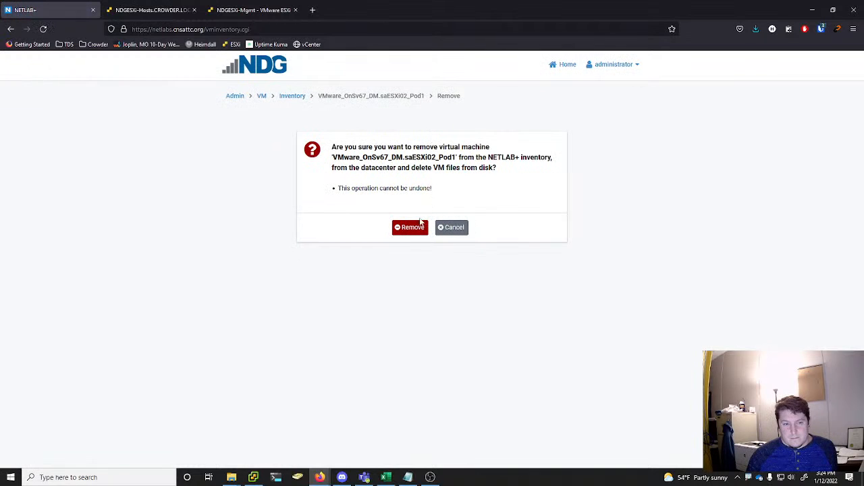
{"action": "left_click", "coordinate": [412, 232]}
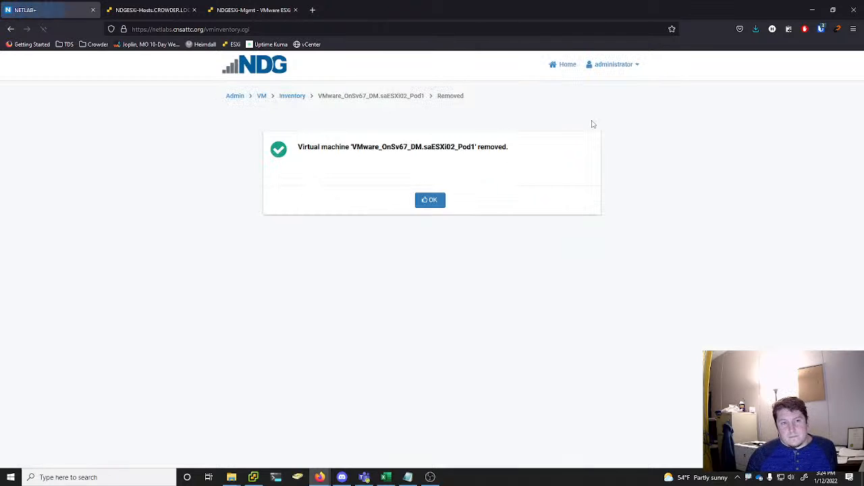
{"action": "left_click", "coordinate": [439, 204]}
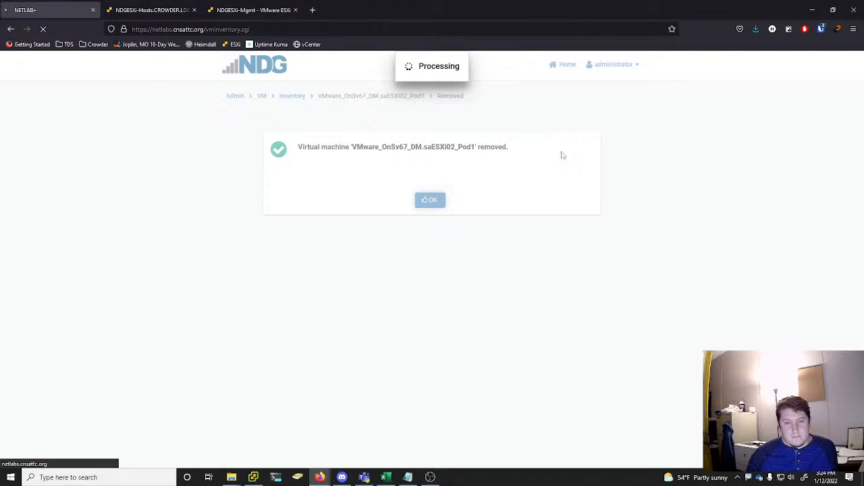
Remove virtual machine VMware_OnSv67_DM.saESXi03_Pod1 from the NETLAB+ inventory and datacenter, deleting its unshared VM files from disk
{"action": "scroll", "coordinate": [808, 174], "scroll_direction": "down", "scroll_amount": 15}
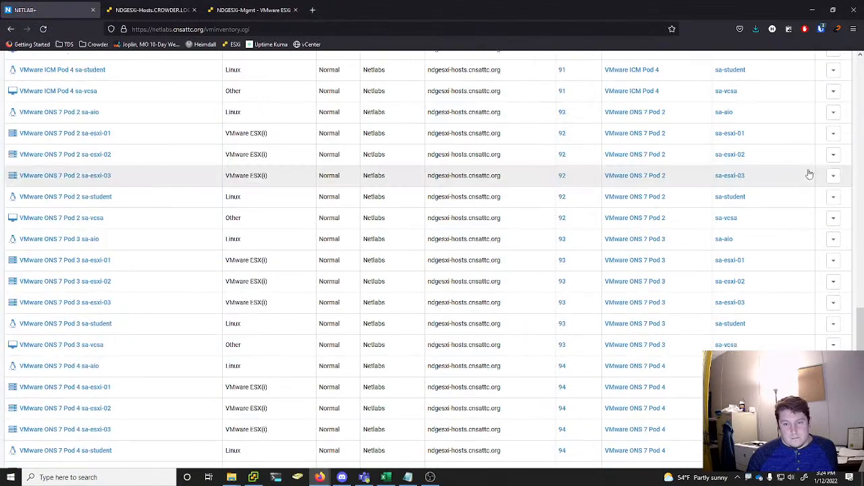
{"action": "scroll", "coordinate": [808, 173], "scroll_direction": "down", "scroll_amount": 7}
{"action": "left_click", "coordinate": [833, 241]}
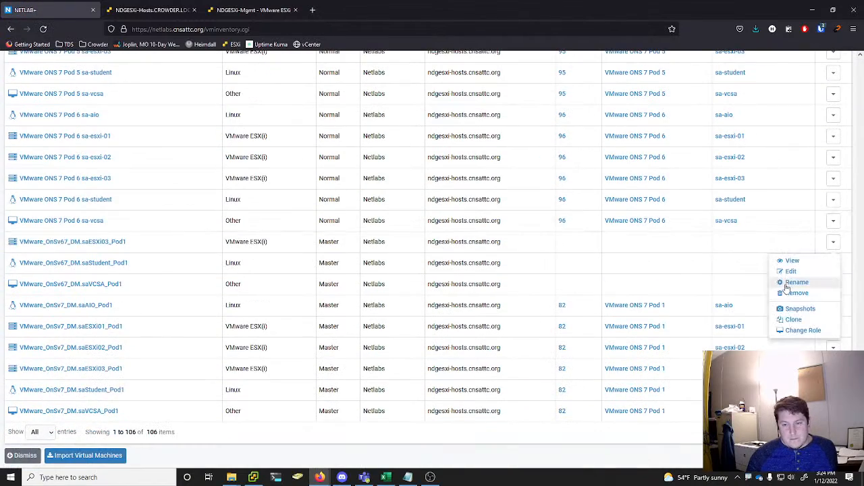
{"action": "left_click", "coordinate": [791, 294]}
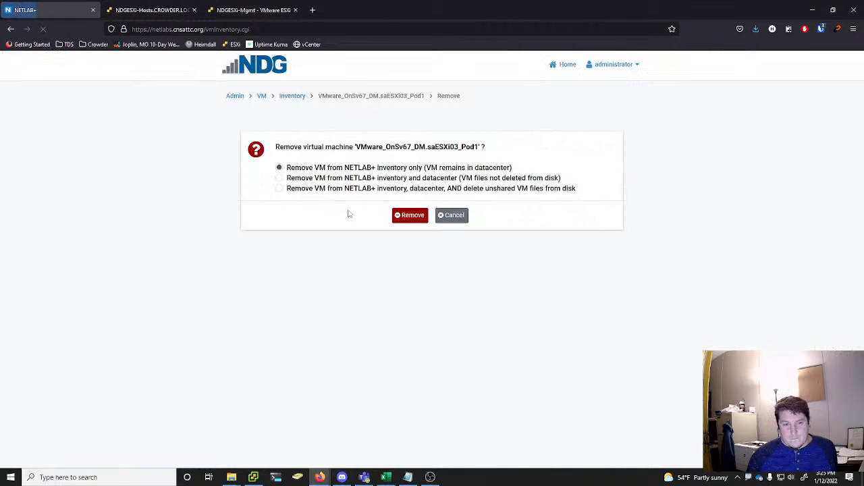
{"action": "left_click", "coordinate": [362, 191]}
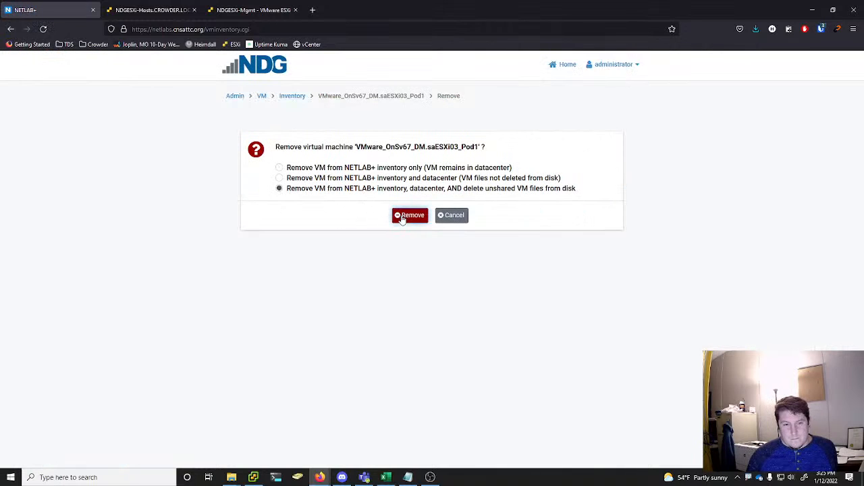
{"action": "left_click", "coordinate": [401, 215]}
{"action": "left_click", "coordinate": [421, 234]}
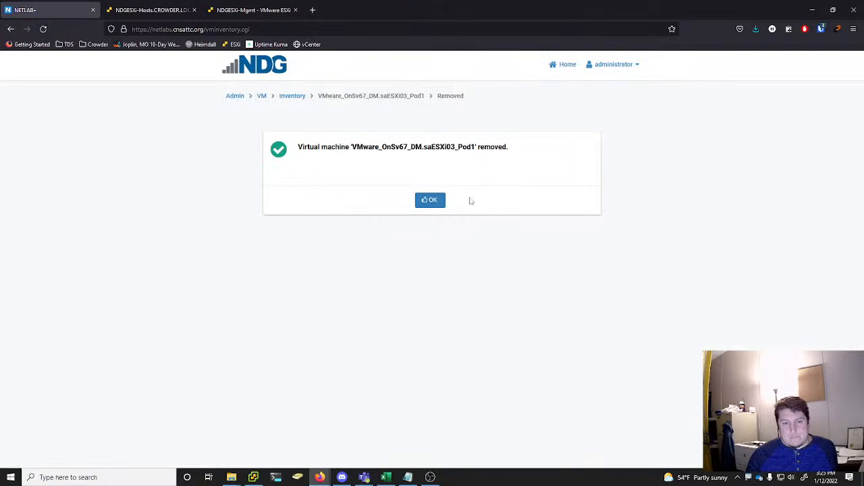
{"action": "left_click", "coordinate": [426, 201]}
Remove virtual machine VMware_OnSv67_DM.saStudent_Pod1 from the NETLAB+ inventory and datacenter, deleting its unshared VM files from disk
{"action": "scroll", "coordinate": [817, 162], "scroll_direction": "down", "scroll_amount": 20}
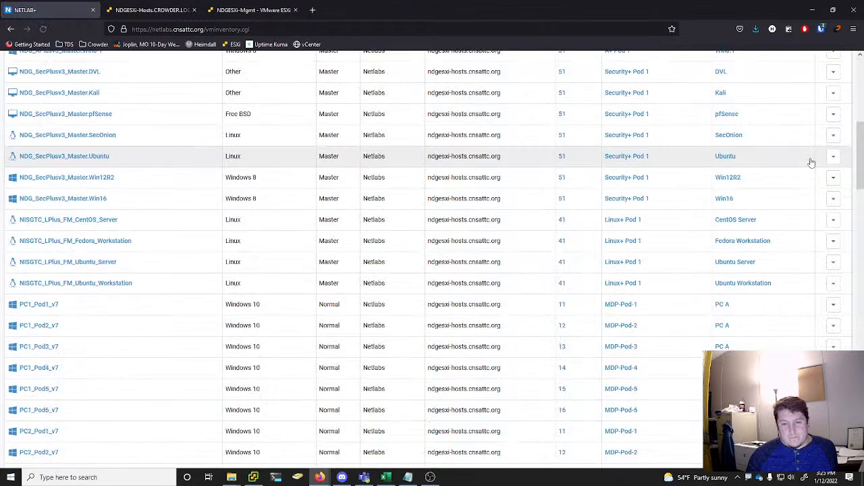
{"action": "scroll", "coordinate": [828, 202], "scroll_direction": "down", "scroll_amount": 8}
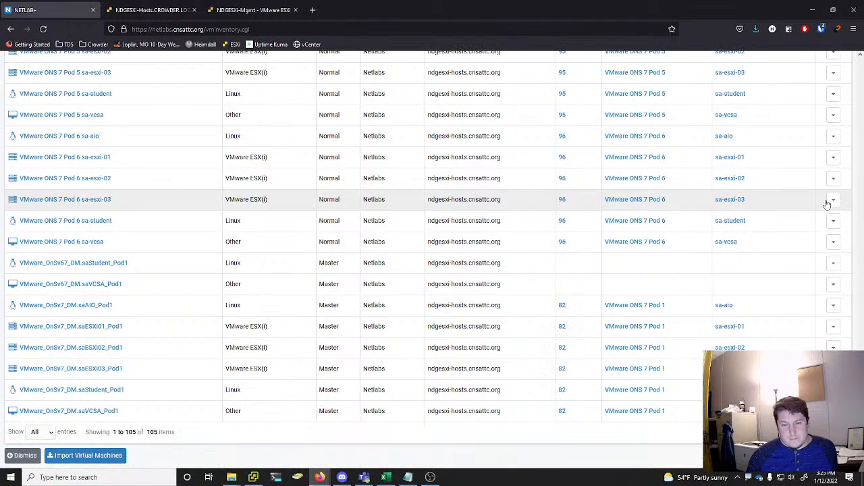
{"action": "left_click", "coordinate": [833, 263]}
{"action": "left_click", "coordinate": [780, 314]}
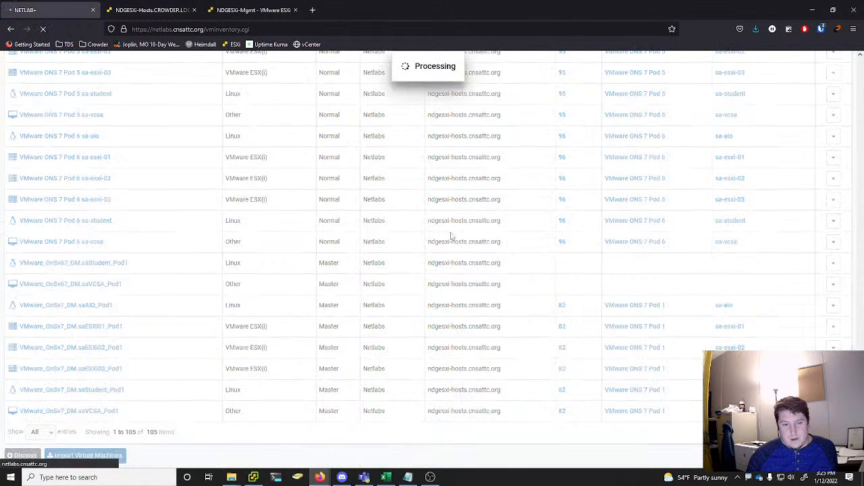
{"action": "left_click", "coordinate": [355, 190]}
{"action": "left_click", "coordinate": [402, 215]}
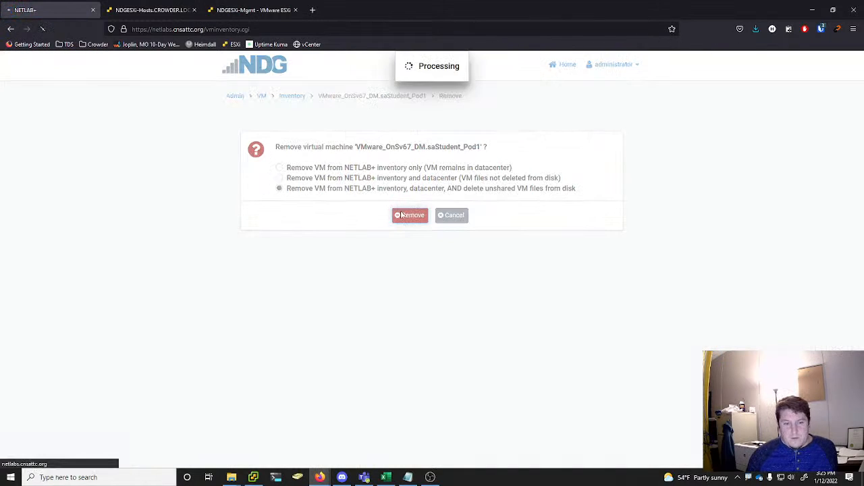
{"action": "left_click", "coordinate": [408, 230]}
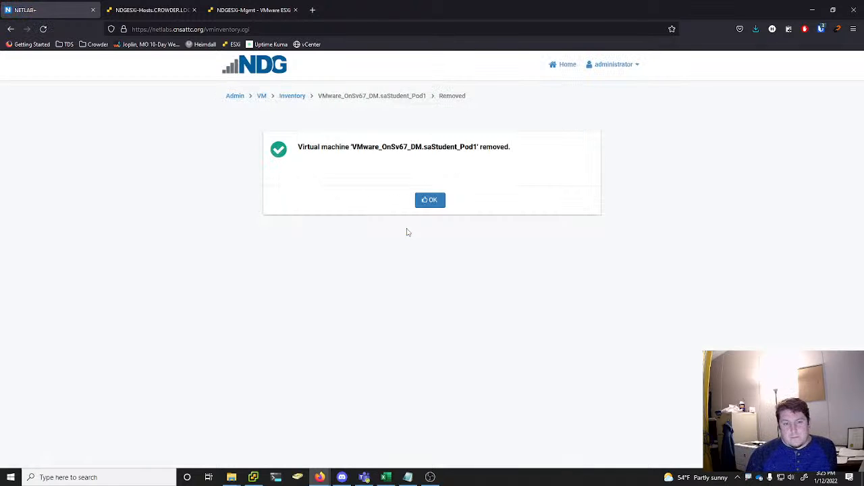
{"action": "left_click", "coordinate": [437, 200]}
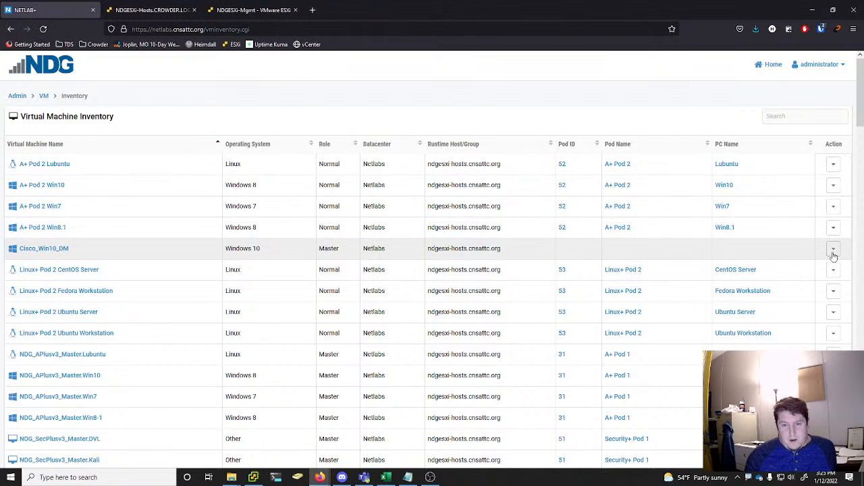
Remove virtual machine VMware_OnSv67_DM.saVCSA_Pod1 from the NETLAB+ inventory and datacenter, deleting its unshared VM files from disk
{"action": "scroll", "coordinate": [833, 257], "scroll_direction": "down", "scroll_amount": 5}
{"action": "scroll", "coordinate": [834, 257], "scroll_direction": "down", "scroll_amount": 15}
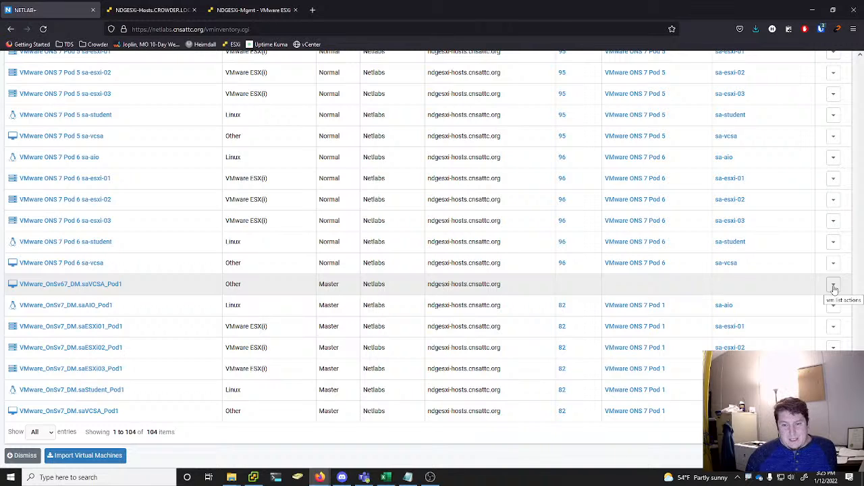
{"action": "left_click", "coordinate": [835, 287]}
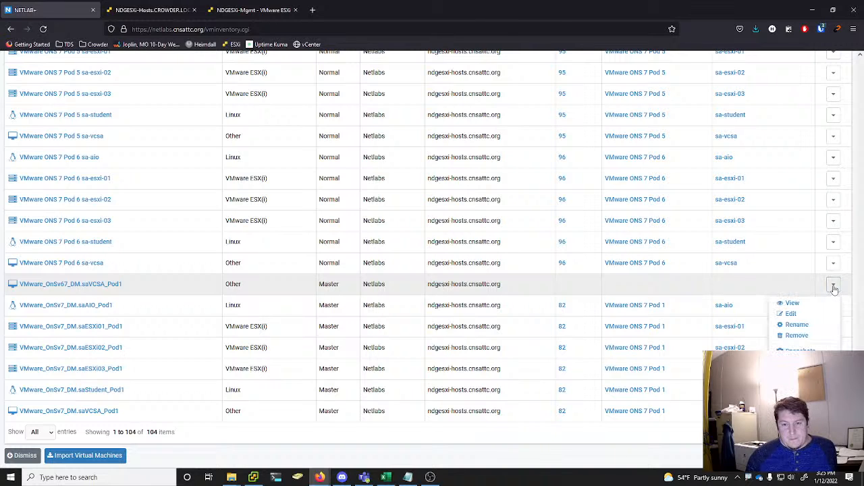
{"action": "left_click", "coordinate": [797, 335]}
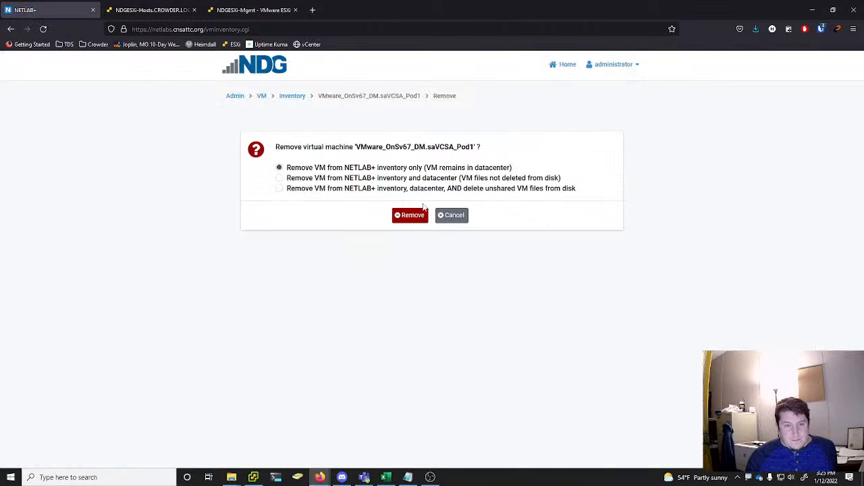
{"action": "left_click", "coordinate": [308, 189]}
{"action": "left_click", "coordinate": [407, 217]}
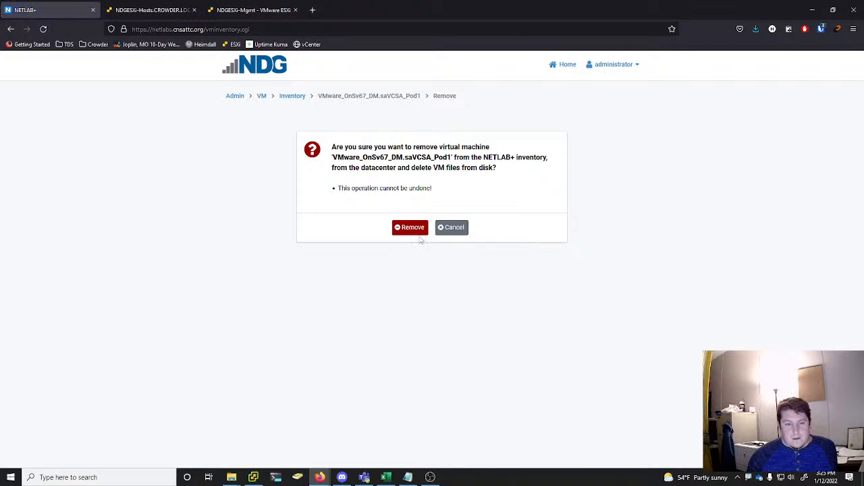
{"action": "left_click", "coordinate": [419, 229]}
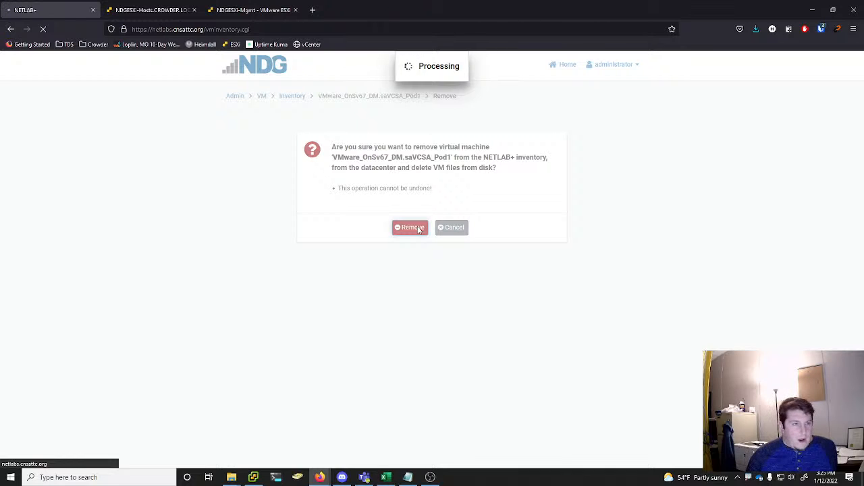
{"action": "left_click", "coordinate": [432, 204]}
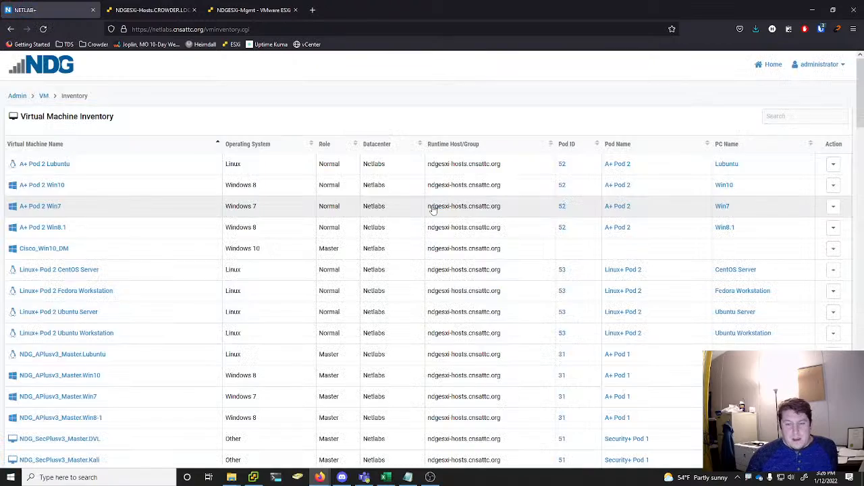
Try to remove virtual machine VMware_OnSv7_DM.saAIO_Pod1 from the virtual machine inventory
{"action": "scroll", "coordinate": [432, 209], "scroll_direction": "down", "scroll_amount": 15}
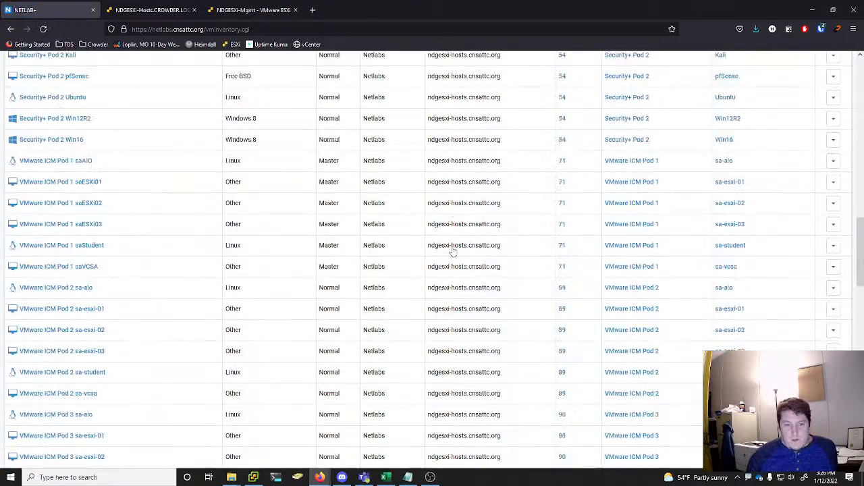
{"action": "scroll", "coordinate": [452, 252], "scroll_direction": "down", "scroll_amount": 10}
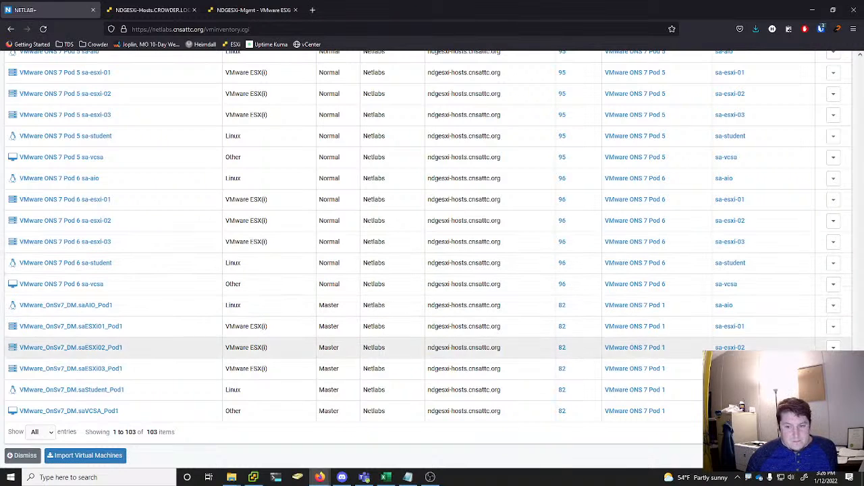
{"action": "mouse_move", "coordinate": [859, 420]}
{"action": "left_mouse_down"}
{"action": "mouse_move", "coordinate": [860, 390]}
{"action": "mouse_move", "coordinate": [860, 421]}
{"action": "left_mouse_up"}
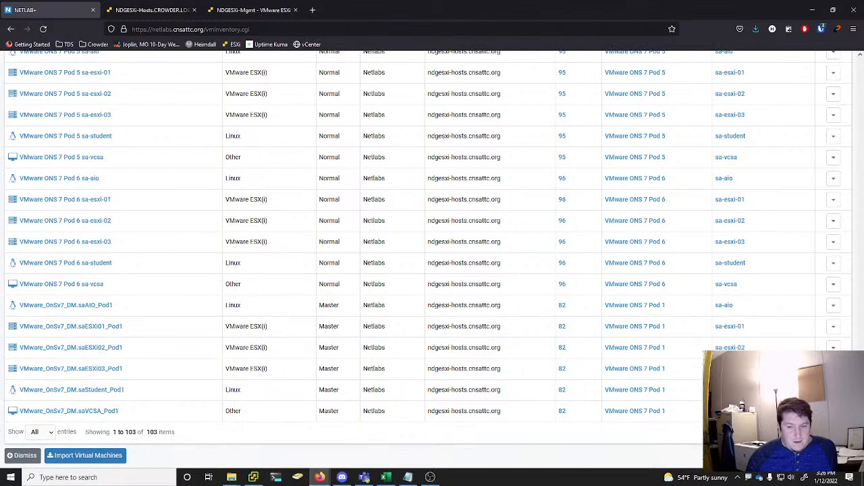
{"action": "left_click", "coordinate": [834, 306]}
{"action": "left_click", "coordinate": [796, 367]}
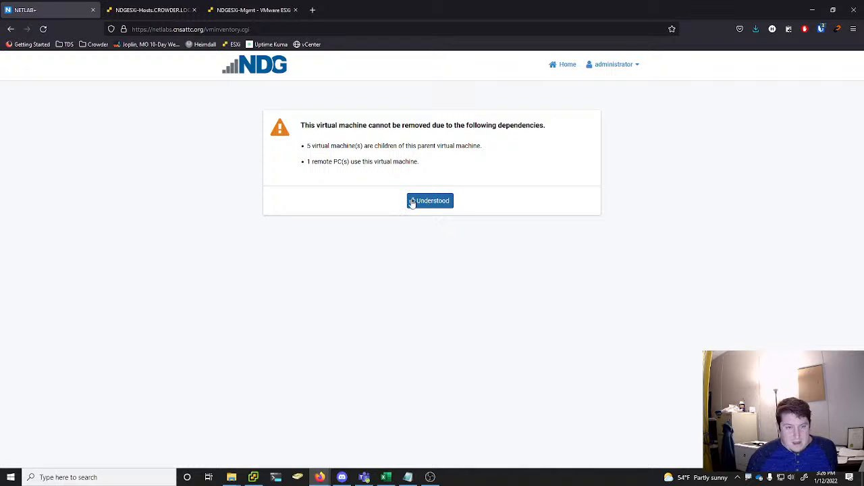
{"action": "left_click", "coordinate": [426, 204]}
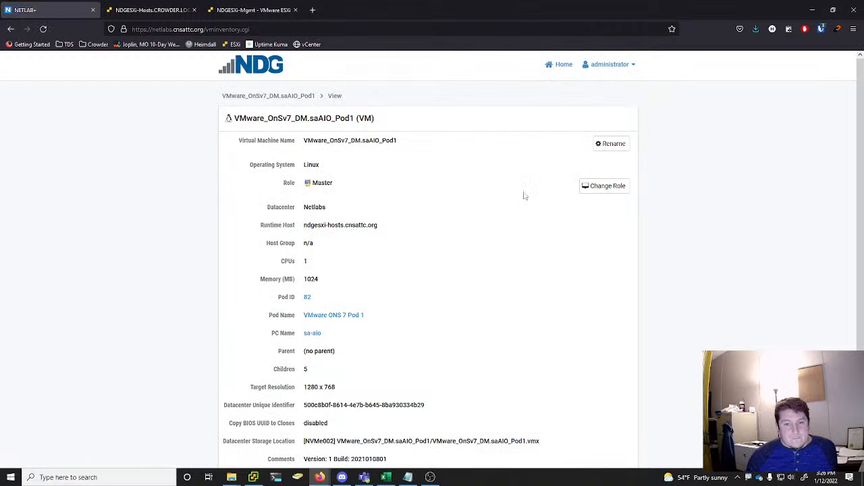
Open the pod list from the admin home page and select VMware ONS 7 Pod 1 through Pod 6
{"action": "left_click", "coordinate": [559, 64]}
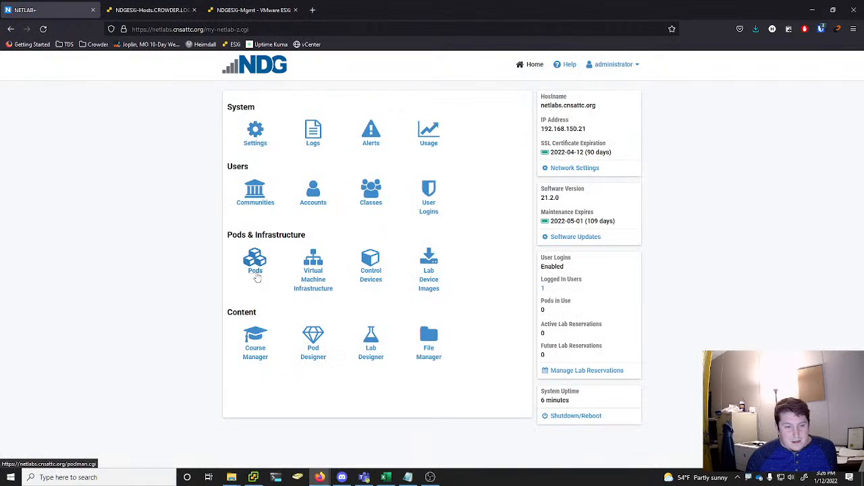
{"action": "left_click", "coordinate": [254, 270]}
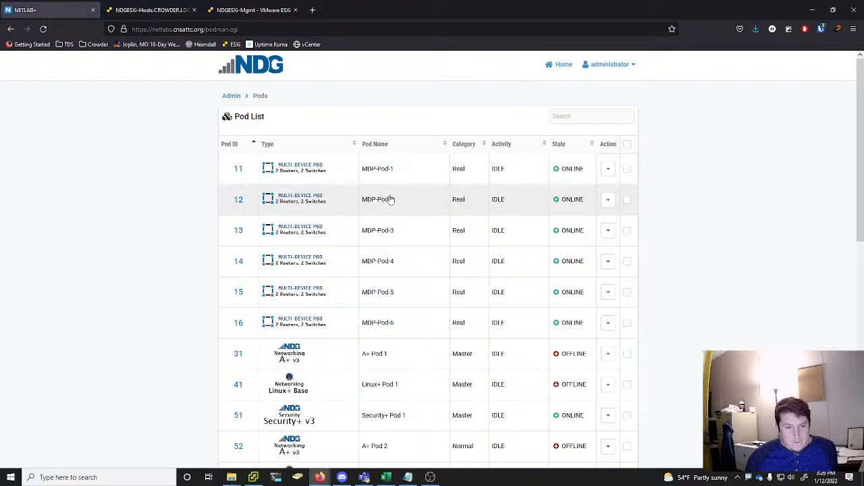
{"action": "scroll", "coordinate": [390, 198], "scroll_direction": "down", "scroll_amount": 7}
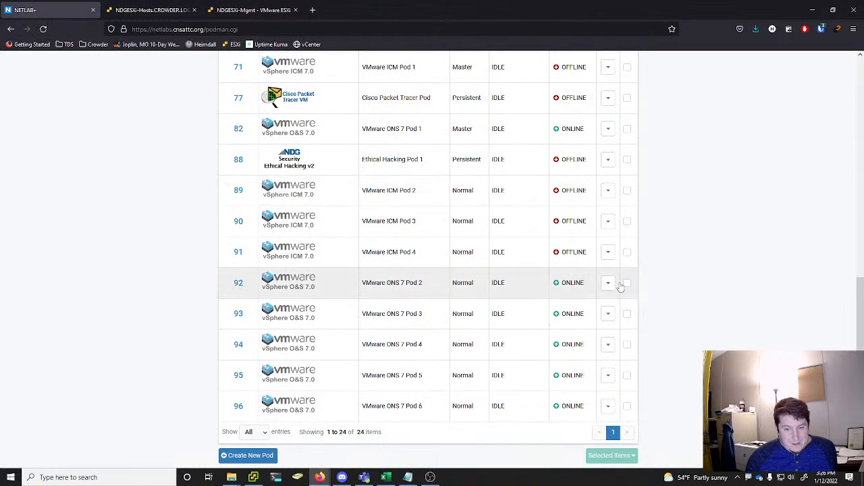
{"action": "left_click", "coordinate": [609, 284]}
{"action": "left_click", "coordinate": [650, 291]}
{"action": "left_click", "coordinate": [630, 283]}
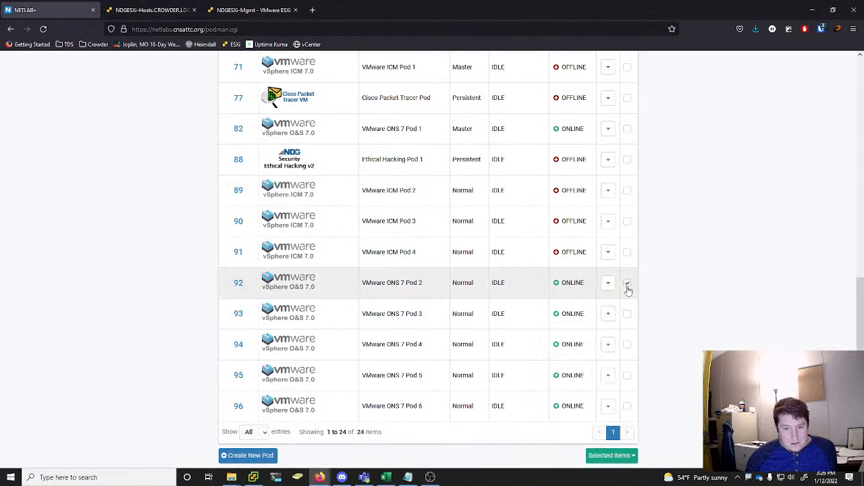
{"action": "left_click", "coordinate": [627, 314]}
{"action": "left_click", "coordinate": [627, 345]}
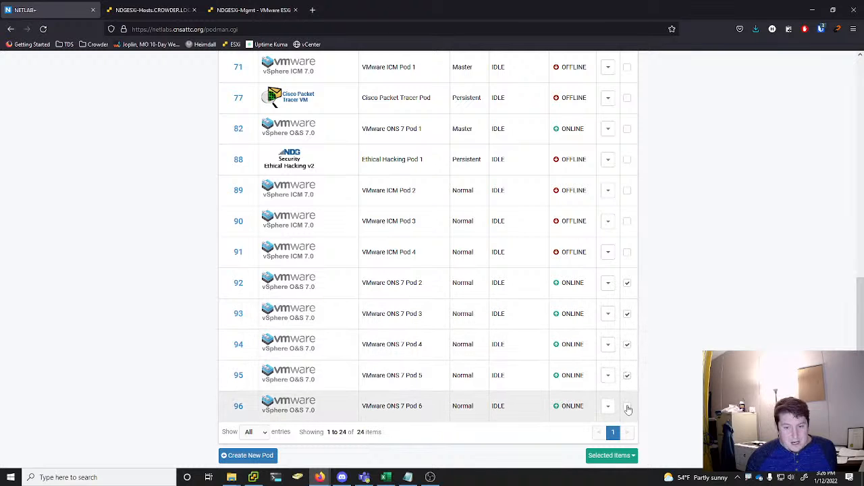
{"action": "scroll", "coordinate": [665, 348], "scroll_direction": "up", "scroll_amount": 3}
{"action": "scroll", "coordinate": [661, 333], "scroll_direction": "down", "scroll_amount": 1}
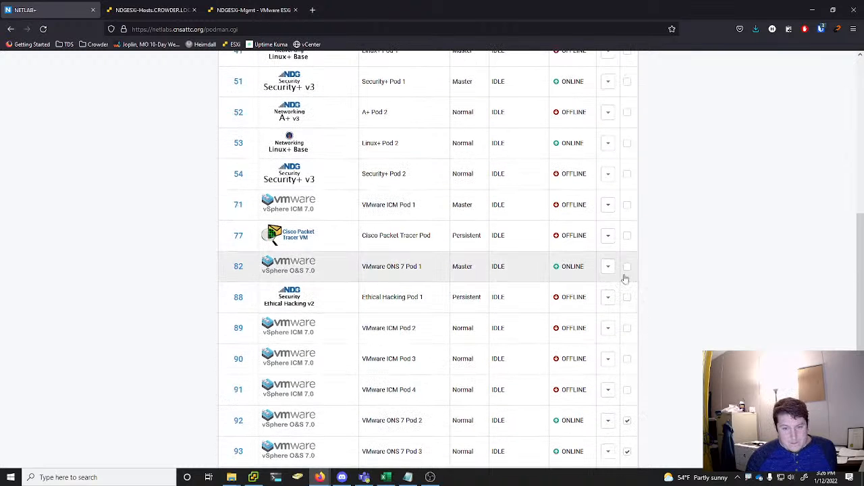
{"action": "left_click", "coordinate": [627, 267]}
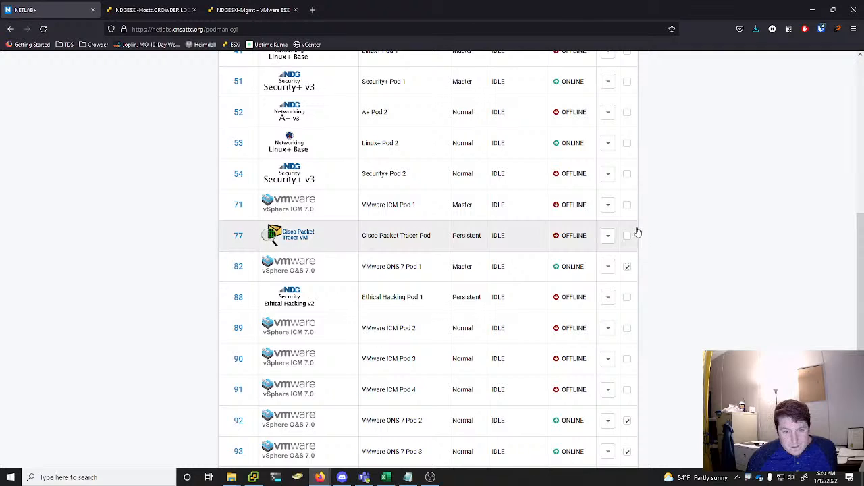
Add MDP-Pod-1 through MDP-Pod-6 to the selection and take all 12 selected pods offline
{"action": "scroll", "coordinate": [632, 256], "scroll_direction": "up", "scroll_amount": 1}
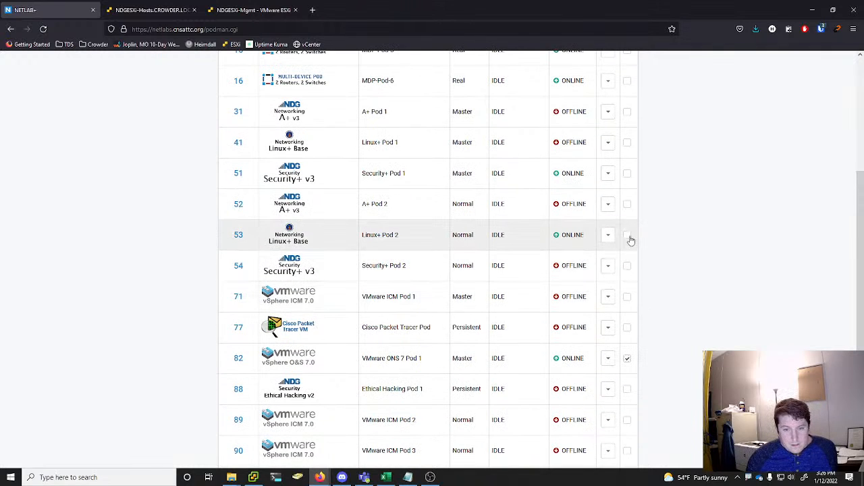
{"action": "scroll", "coordinate": [627, 246], "scroll_direction": "up", "scroll_amount": 1}
{"action": "scroll", "coordinate": [630, 260], "scroll_direction": "up", "scroll_amount": 1}
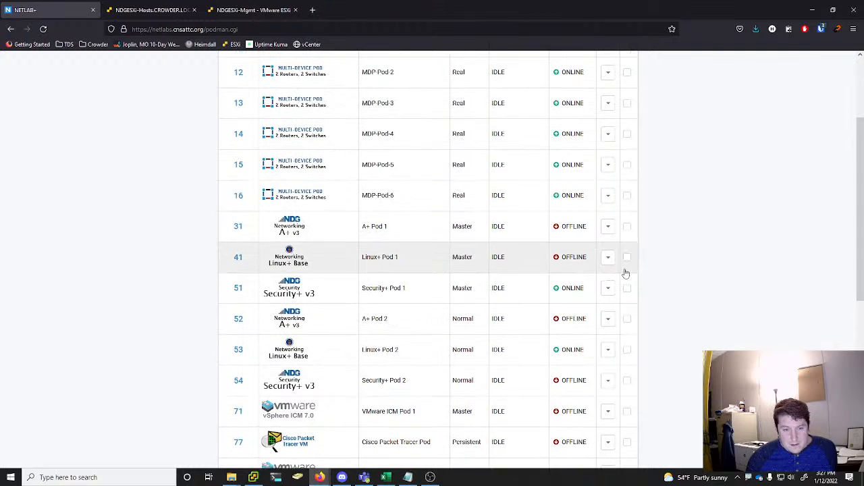
{"action": "left_click", "coordinate": [627, 265]}
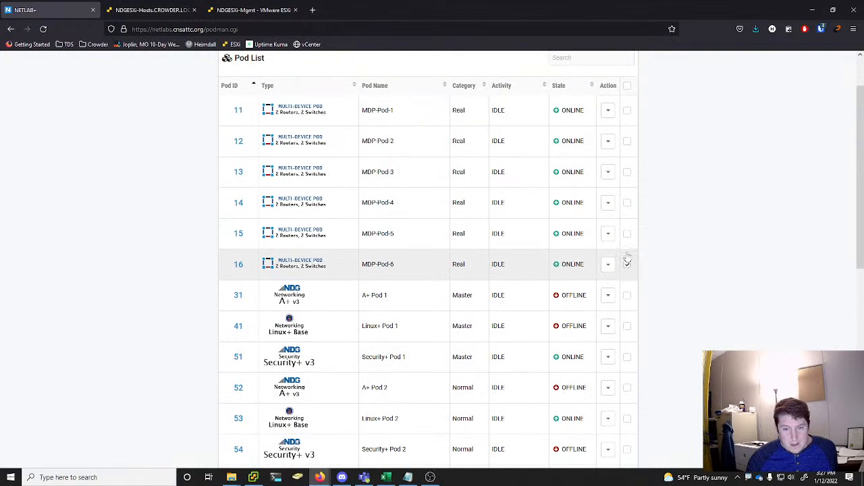
{"action": "left_click", "coordinate": [627, 233]}
{"action": "left_click", "coordinate": [626, 203]}
{"action": "left_click", "coordinate": [627, 174]}
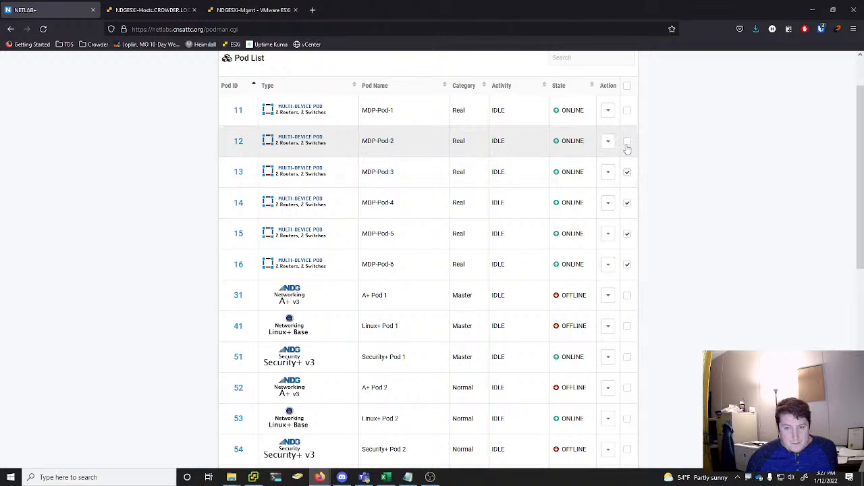
{"action": "left_click", "coordinate": [627, 143]}
{"action": "left_click", "coordinate": [628, 113]}
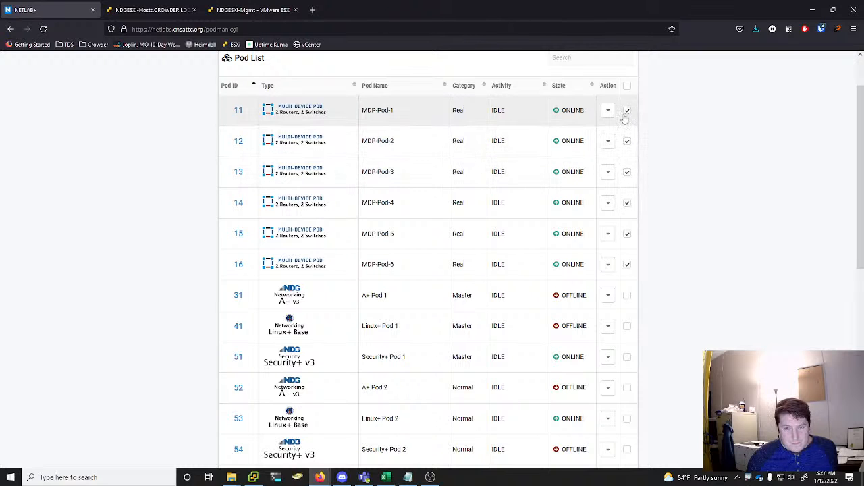
{"action": "scroll", "coordinate": [651, 141], "scroll_direction": "down", "scroll_amount": 4}
{"action": "scroll", "coordinate": [651, 141], "scroll_direction": "down", "scroll_amount": 1}
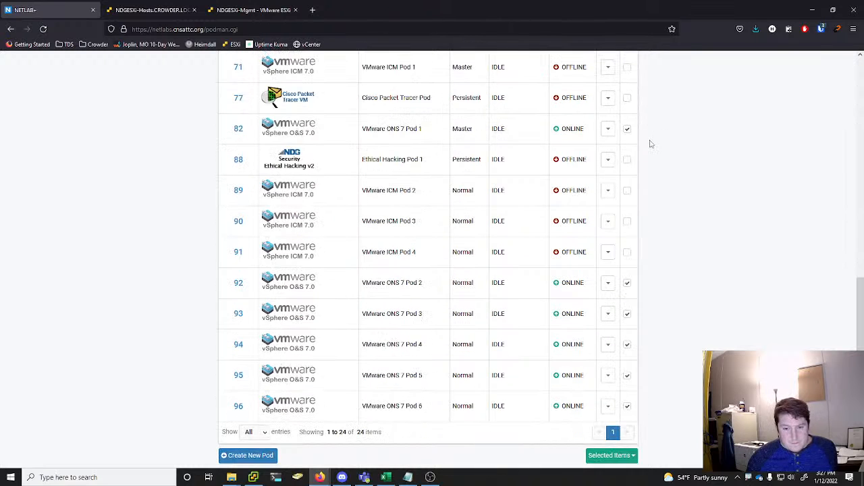
{"action": "left_click", "coordinate": [624, 455]}
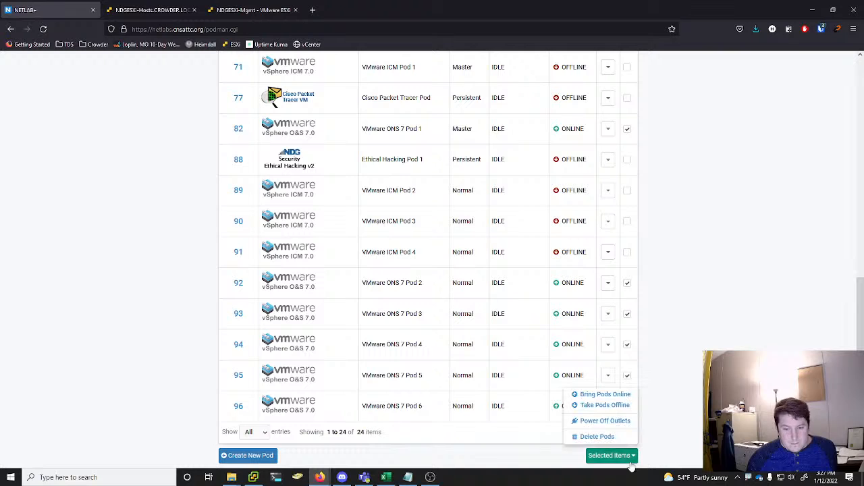
{"action": "left_click", "coordinate": [618, 406]}
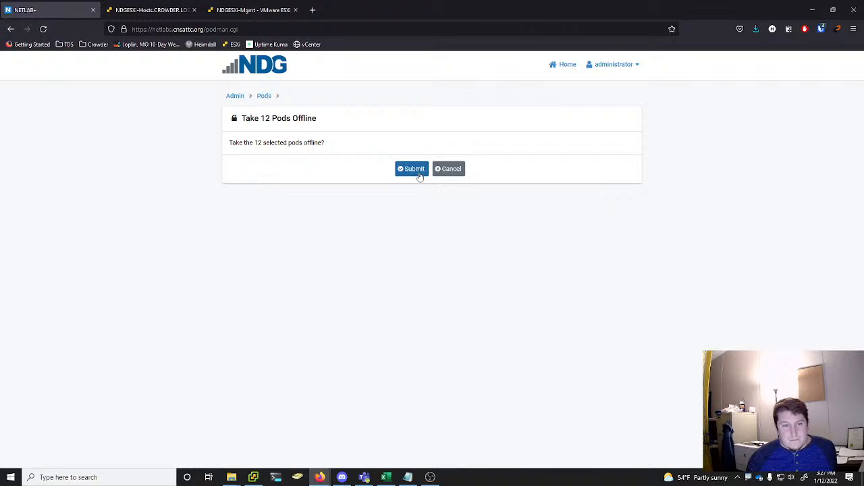
{"action": "left_click", "coordinate": [414, 171]}
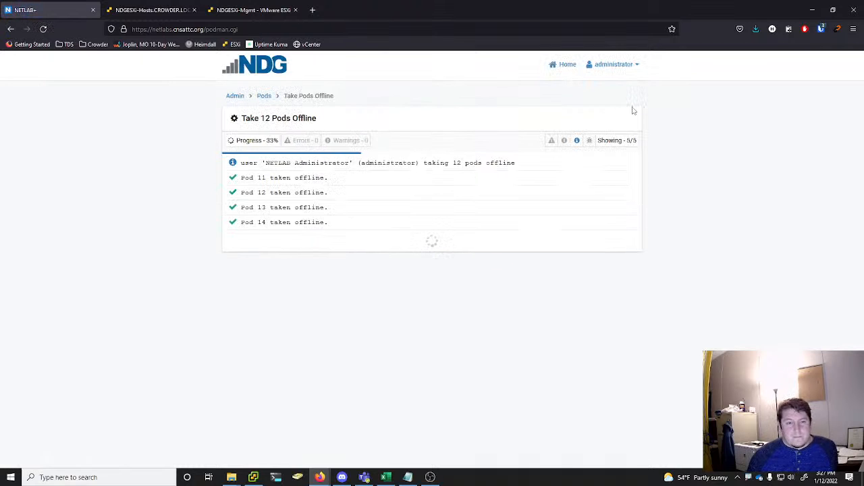
{"action": "left_click", "coordinate": [260, 363]}
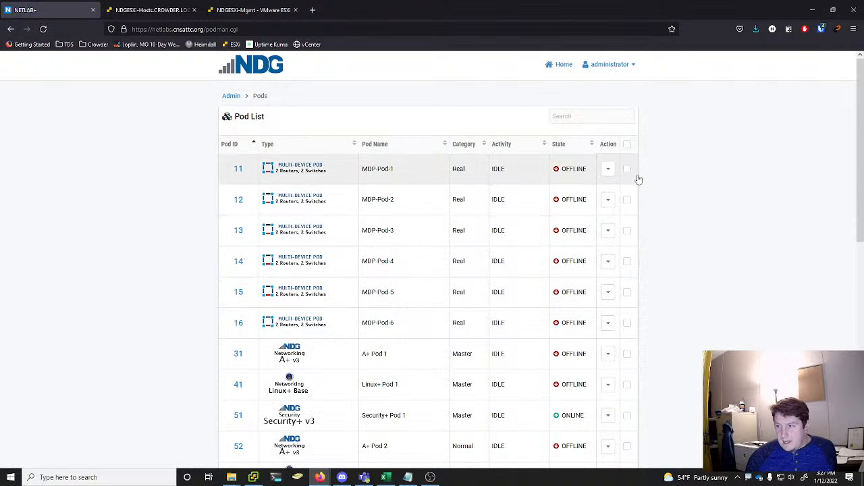
Delete pod 96, VMware ONS 7 Pod 6, removing its VMs from NETLAB+ inventory and datacenter and deleting unshared VM files from disk
{"action": "scroll", "coordinate": [658, 127], "scroll_direction": "down", "scroll_amount": 1}
{"action": "scroll", "coordinate": [667, 191], "scroll_direction": "down", "scroll_amount": 7}
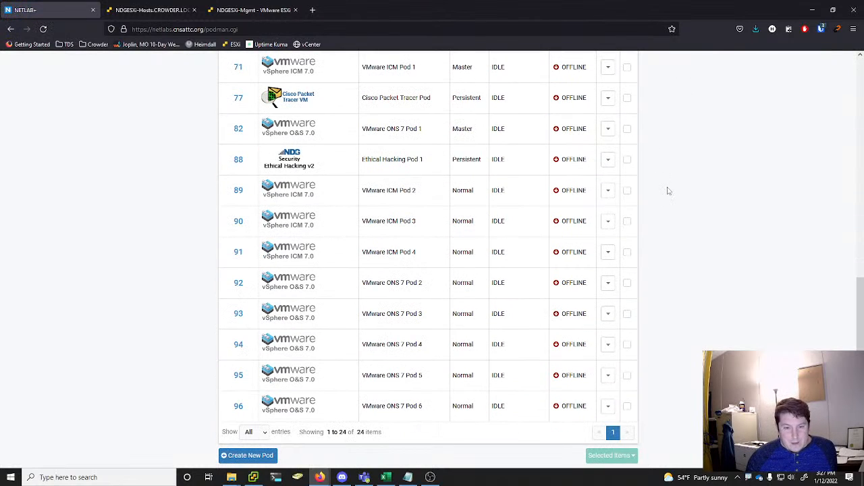
{"action": "left_click", "coordinate": [608, 191]}
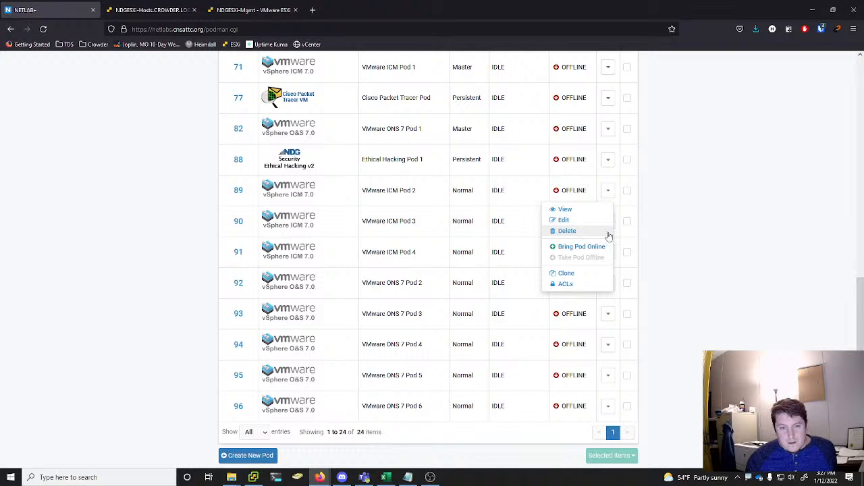
{"action": "left_click", "coordinate": [679, 257]}
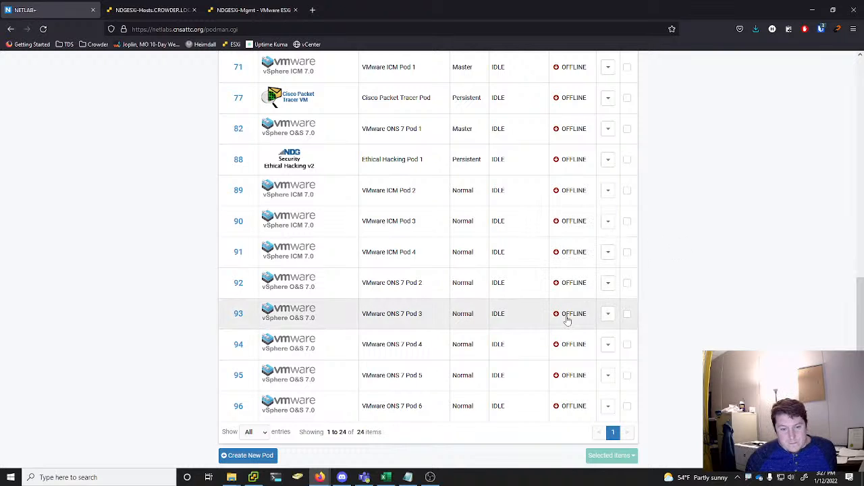
{"action": "left_click", "coordinate": [608, 406]}
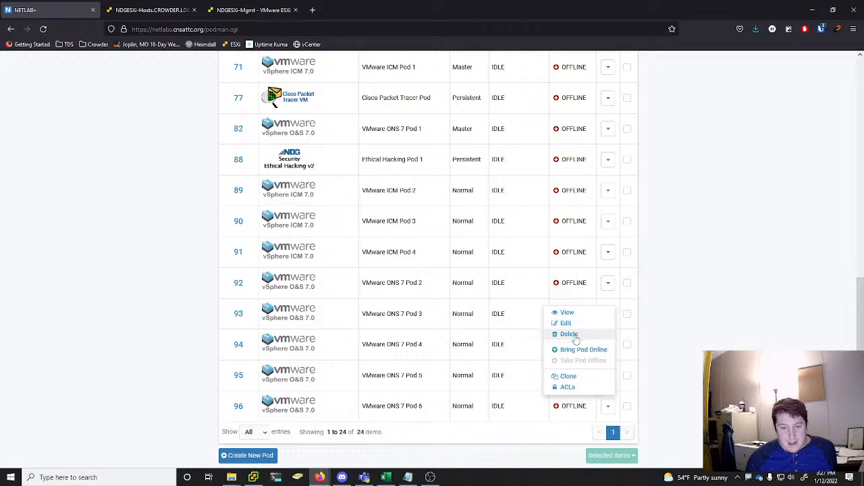
{"action": "left_click", "coordinate": [575, 338]}
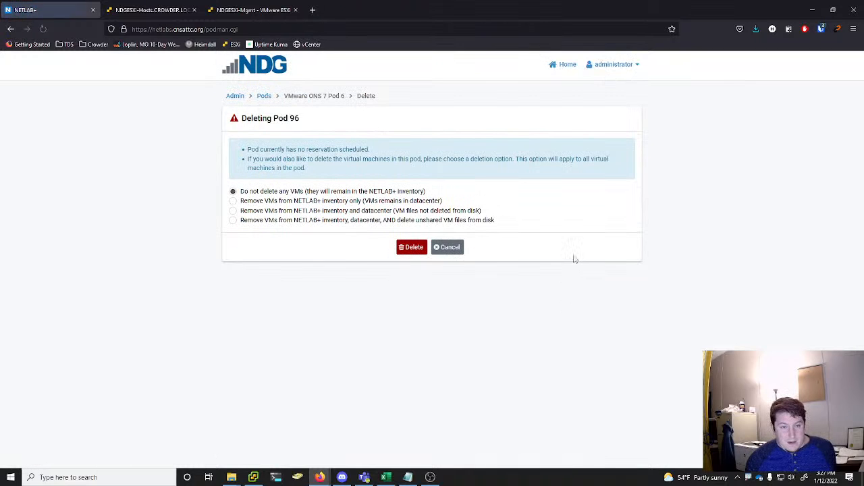
{"action": "left_click", "coordinate": [293, 222]}
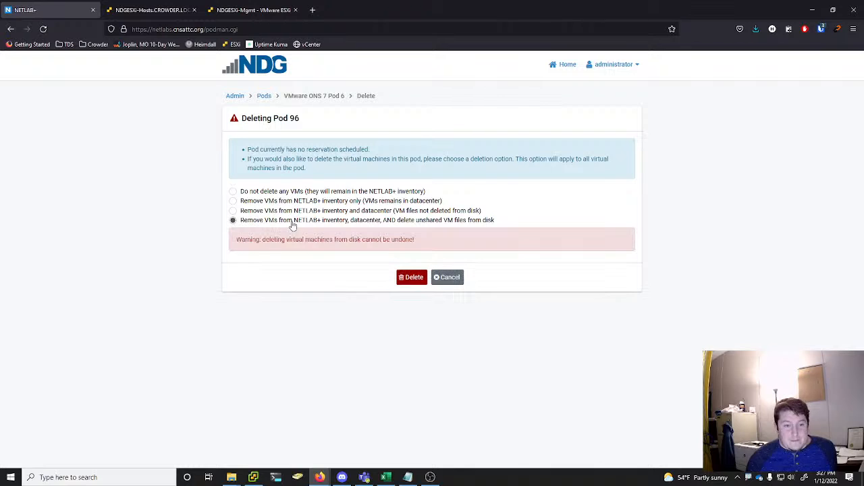
{"action": "left_click", "coordinate": [414, 278]}
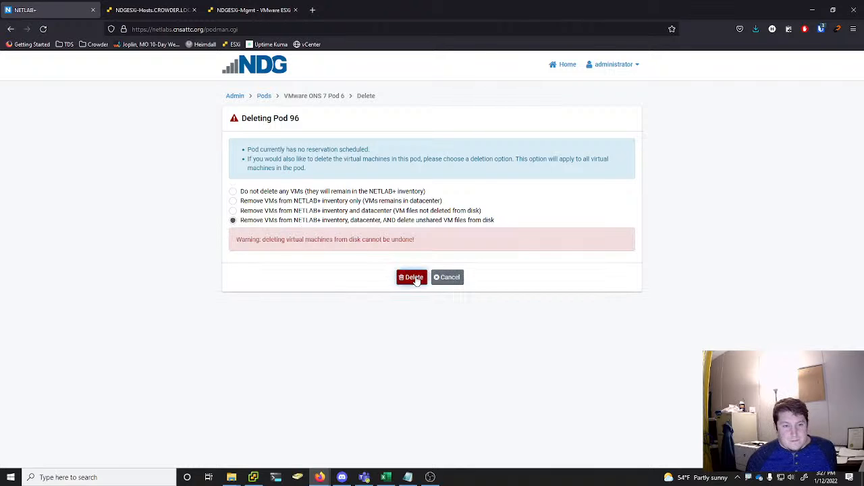
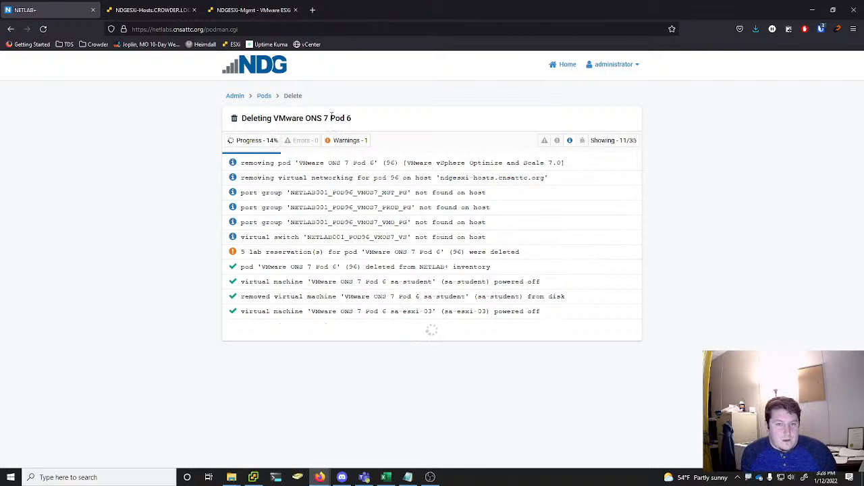
{"action": "right_click", "coordinate": [241, 97]}
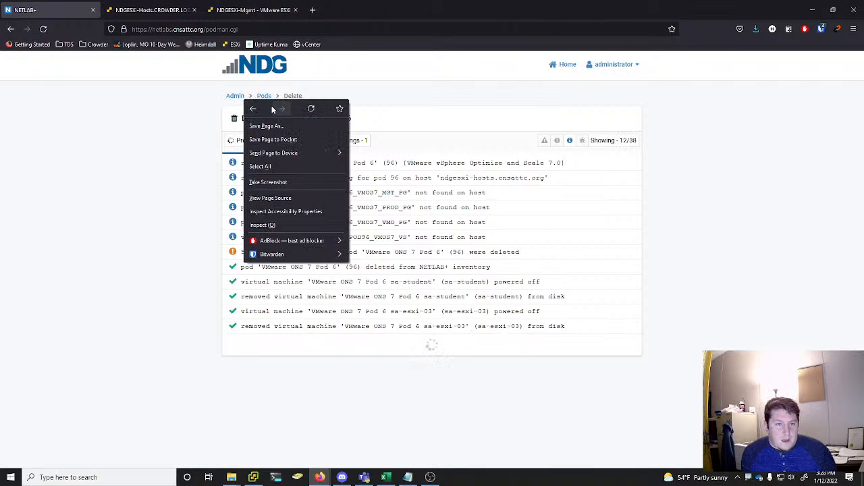
{"action": "left_click", "coordinate": [187, 131]}
{"action": "right_click", "coordinate": [229, 99]}
{"action": "right_click", "coordinate": [237, 96]}
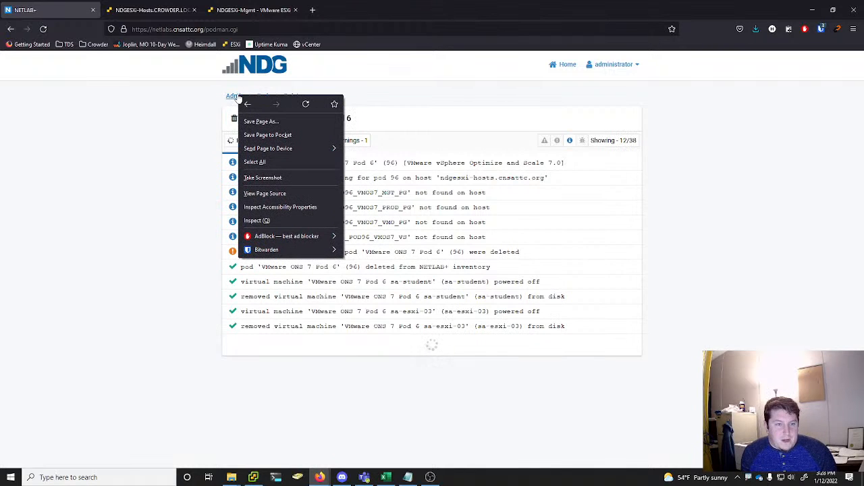
{"action": "left_click", "coordinate": [194, 137]}
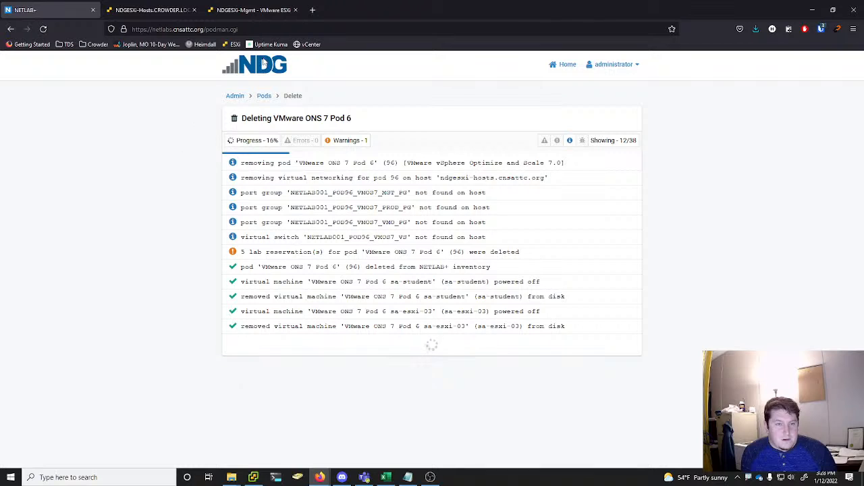
Try to log in to NETLAB+ as administrator in a second tab using the saved username and password, and close that tab
{"action": "left_click", "coordinate": [313, 10]}
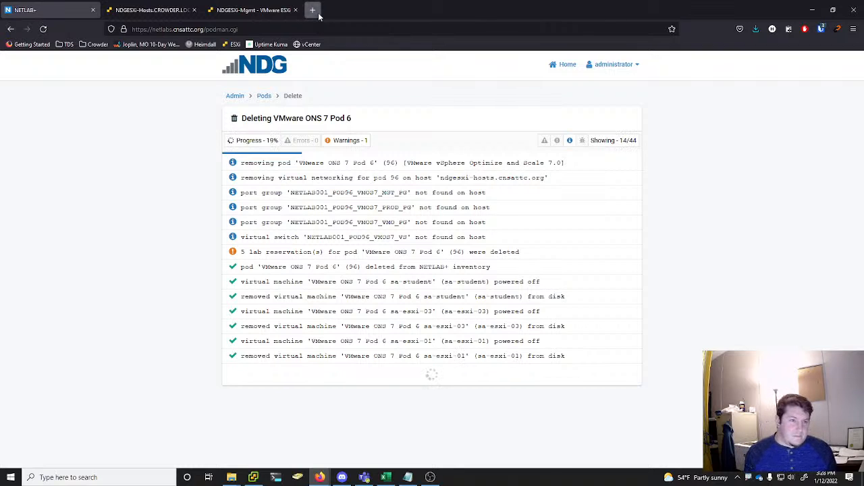
{"action": "type", "text": "netlabs.cnsattc.org"}
{"action": "key", "text": "Return"}
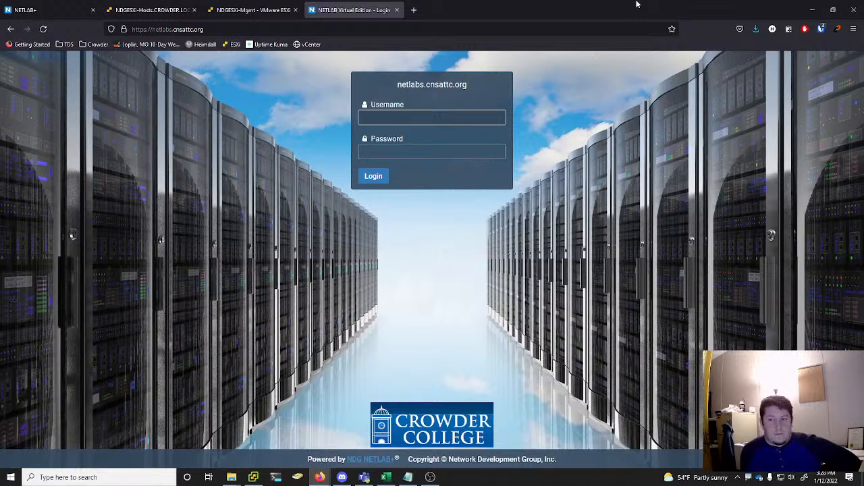
{"action": "left_click", "coordinate": [821, 29]}
{"action": "left_click", "coordinate": [715, 90]}
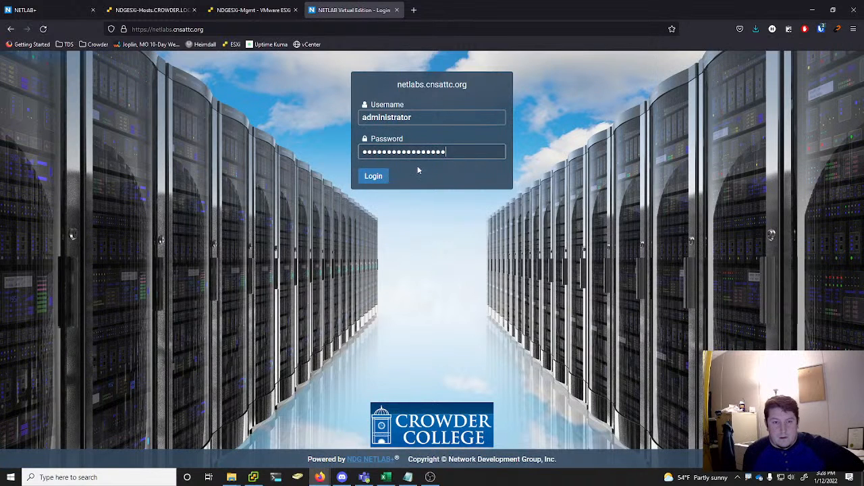
{"action": "left_click", "coordinate": [373, 176]}
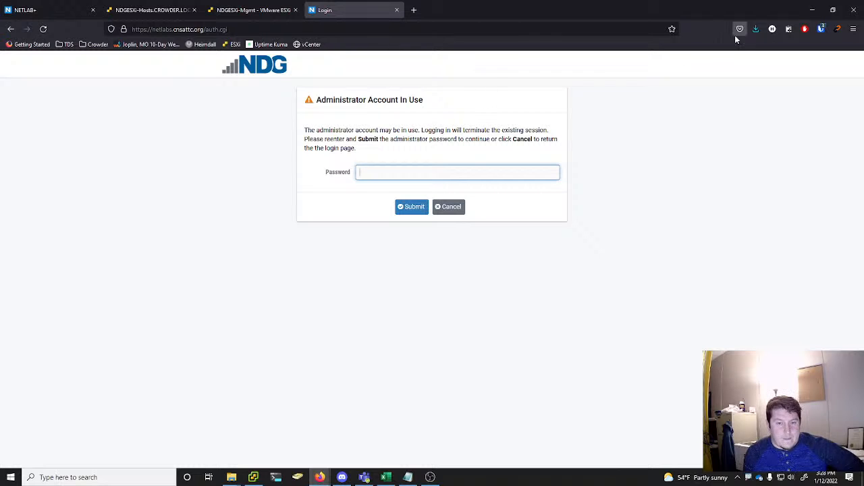
{"action": "left_click", "coordinate": [397, 10]}
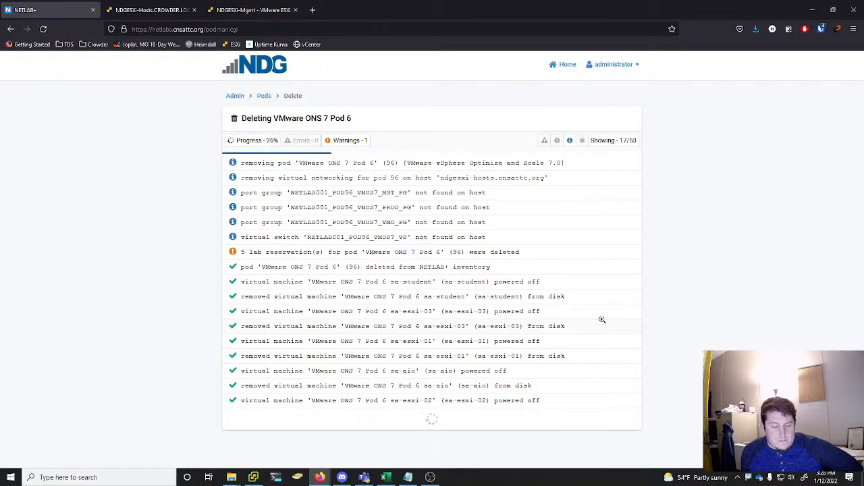
Switch to the vSphere Client and enlarge the recent tasks list to review the power-off and delete tasks for the VMs
{"action": "left_click", "coordinate": [255, 479]}
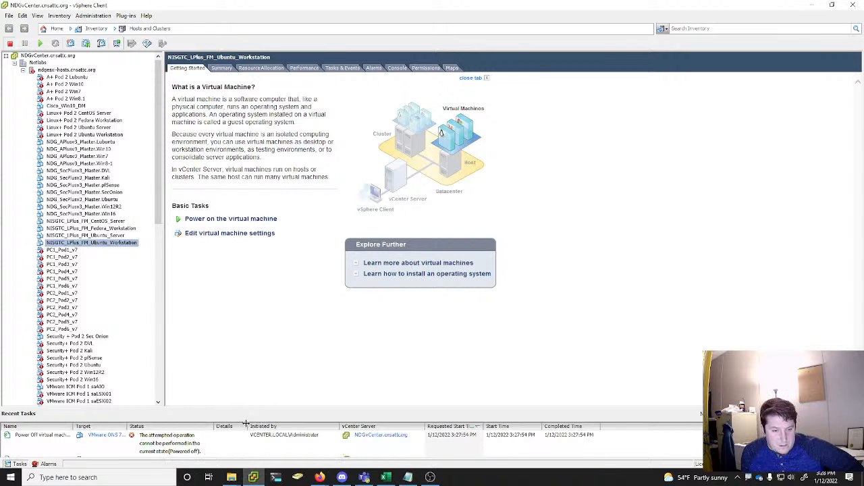
{"action": "left_click_drag", "start_coordinate": [247, 410], "coordinate": [239, 255]}
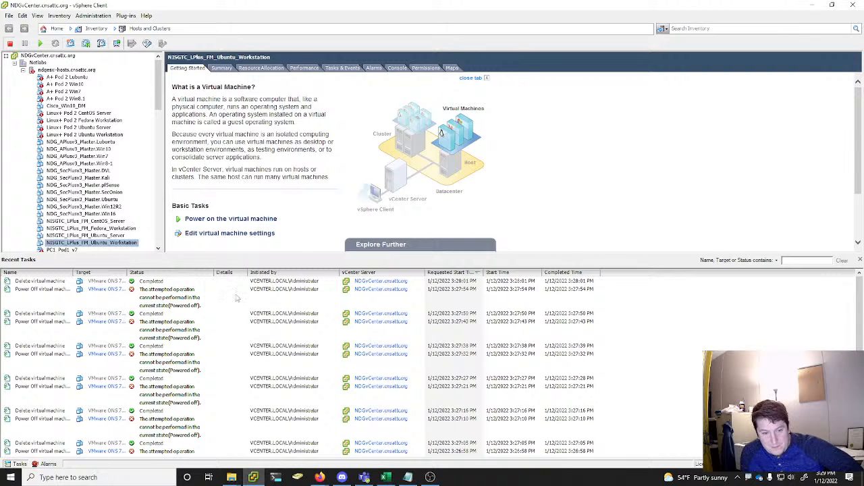
{"action": "left_click", "coordinate": [811, 5]}
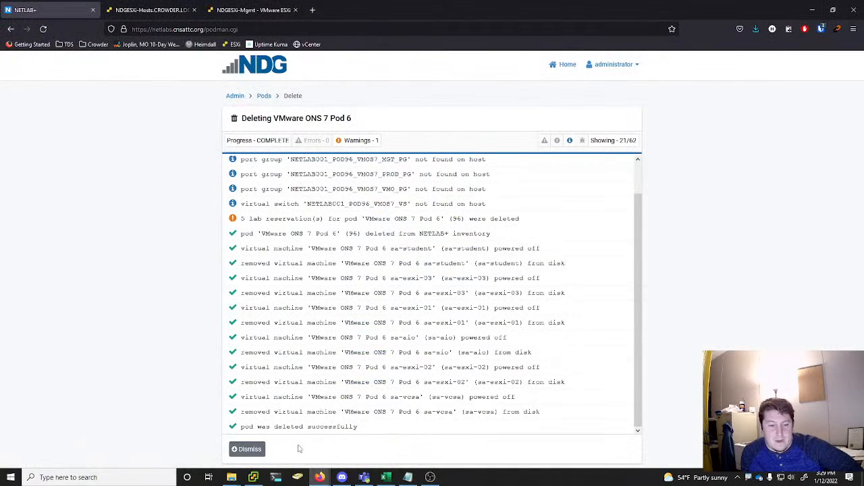
Delete pod 95, VMware ONS 7 Pod 5, removing its VMs from NETLAB+ inventory and datacenter and deleting unshared VM files from disk
{"action": "left_click", "coordinate": [245, 448]}
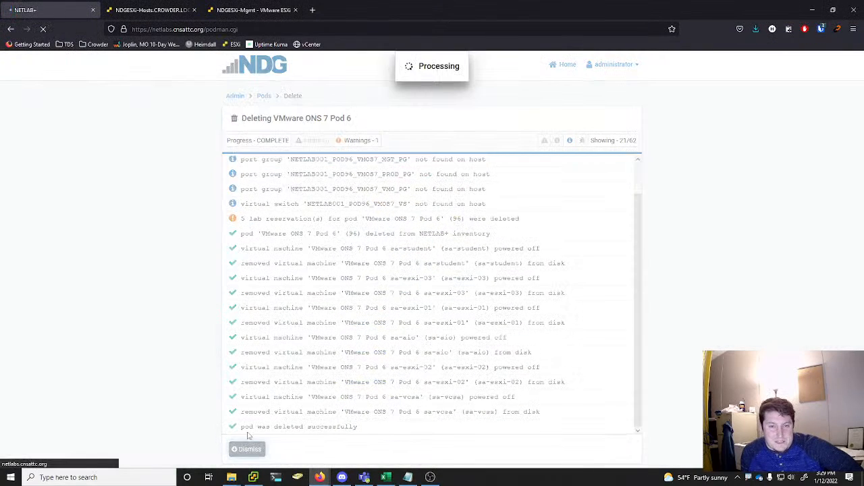
{"action": "scroll", "coordinate": [558, 218], "scroll_direction": "down", "scroll_amount": 4}
{"action": "scroll", "coordinate": [558, 218], "scroll_direction": "down", "scroll_amount": 3}
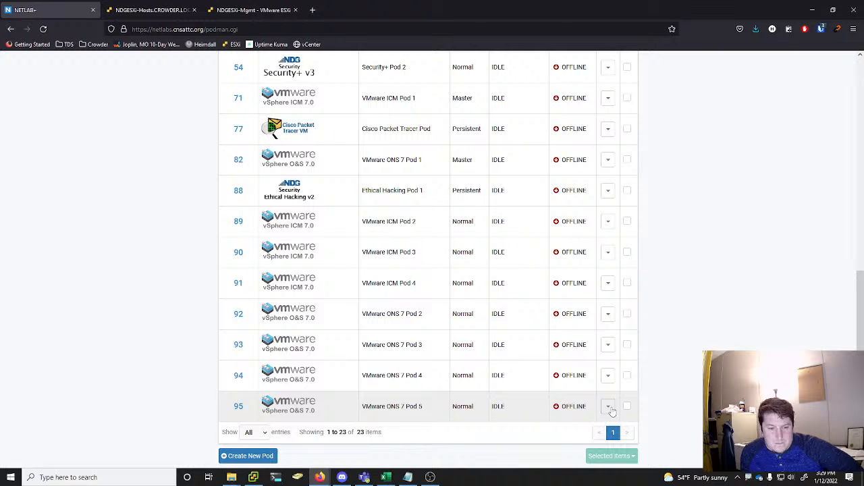
{"action": "left_click", "coordinate": [609, 407]}
{"action": "left_click", "coordinate": [588, 330]}
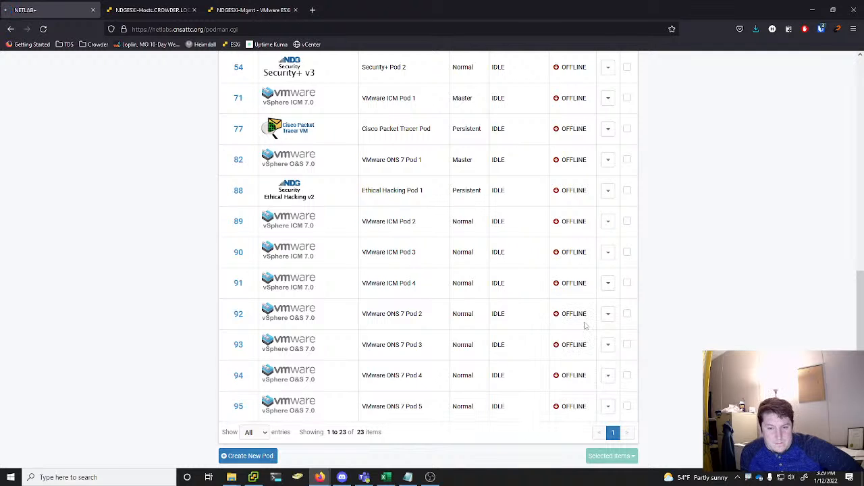
{"action": "left_click", "coordinate": [258, 220]}
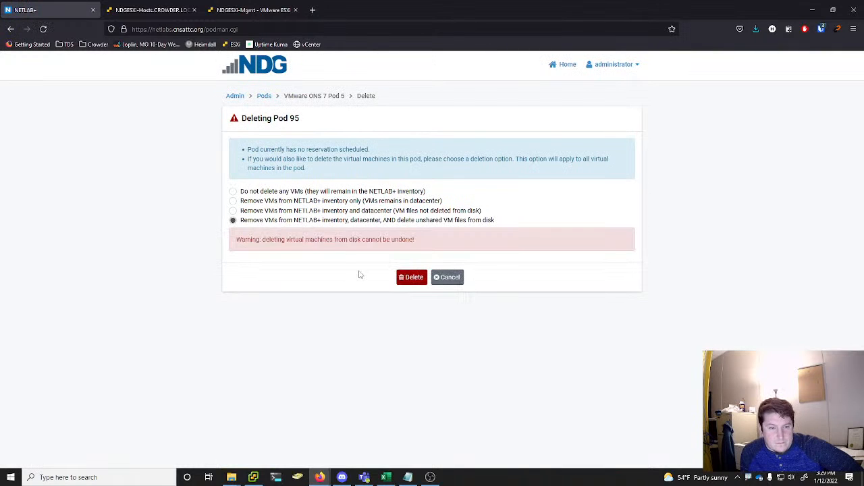
{"action": "left_click", "coordinate": [410, 278]}
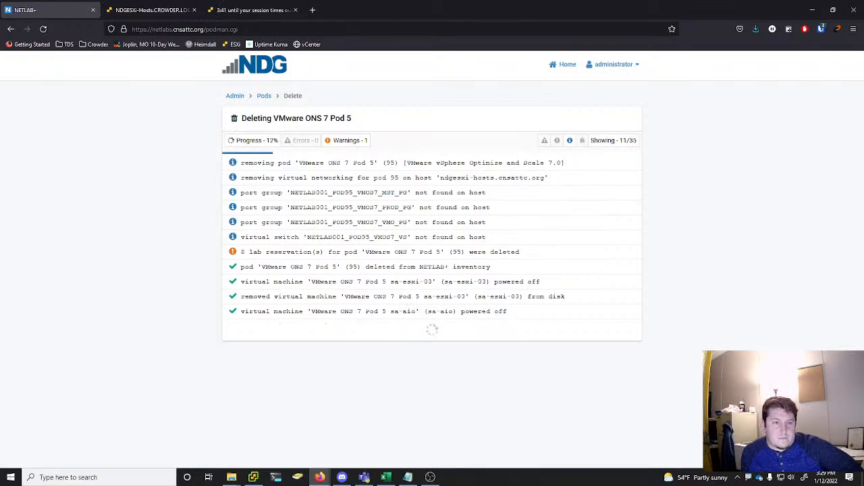
{"action": "left_click", "coordinate": [245, 8]}
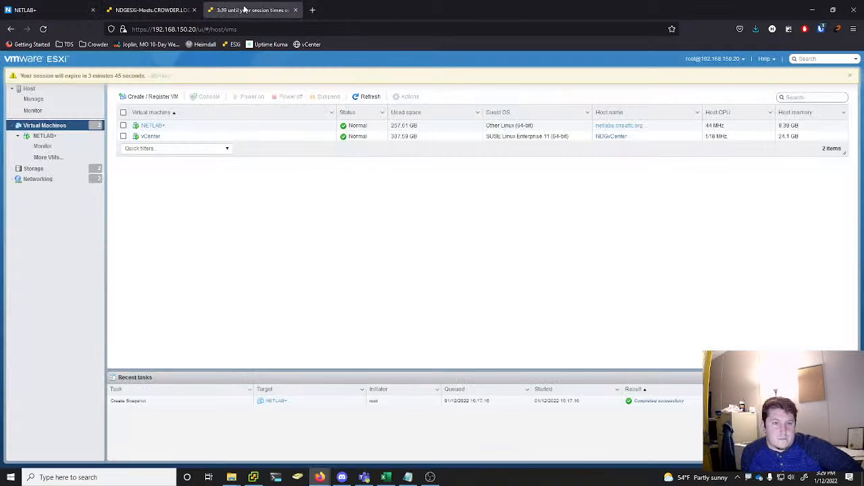
{"action": "left_click", "coordinate": [148, 9]}
{"action": "left_click", "coordinate": [67, 14]}
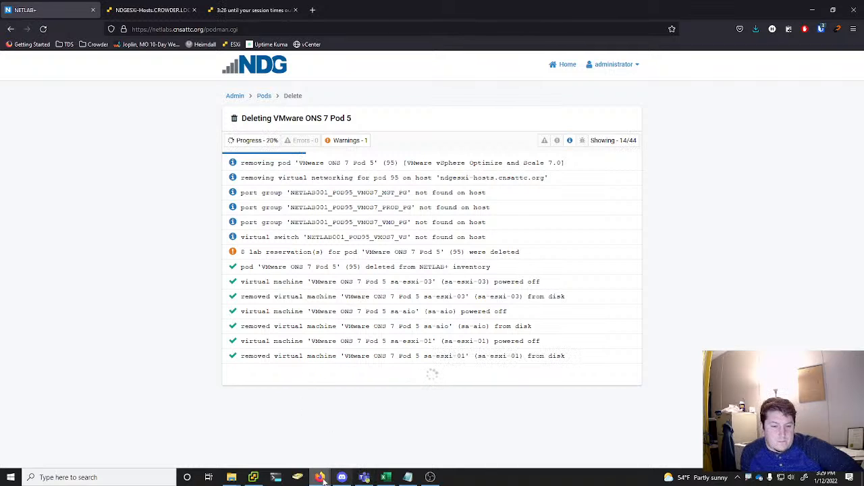
{"action": "mouse_move", "coordinate": [319, 477]}
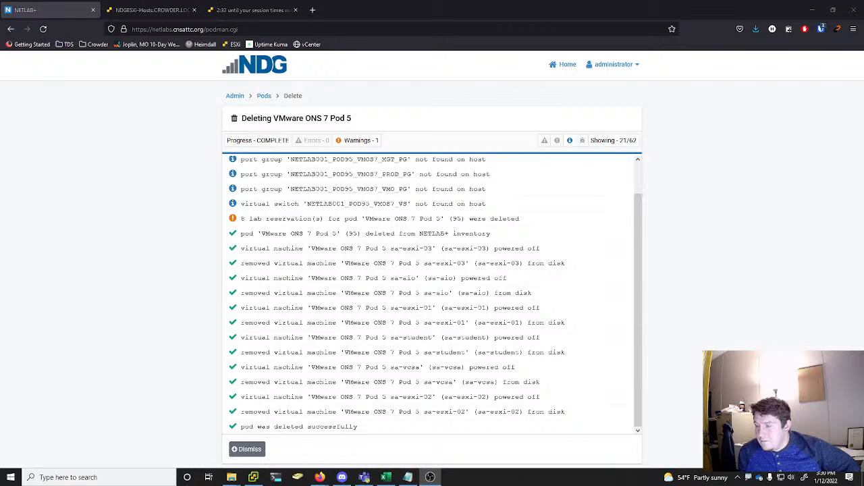
Delete pod 94, VMware ONS 7 Pod 4, removing its VMs from NETLAB+ inventory and datacenter and deleting unshared VM files from disk
{"action": "left_click", "coordinate": [254, 450]}
{"action": "scroll", "coordinate": [407, 223], "scroll_direction": "down", "scroll_amount": 6}
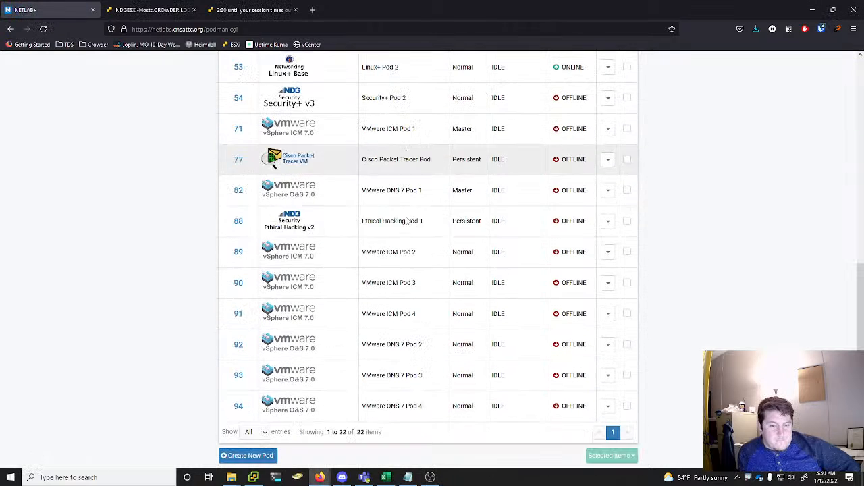
{"action": "left_click", "coordinate": [610, 410]}
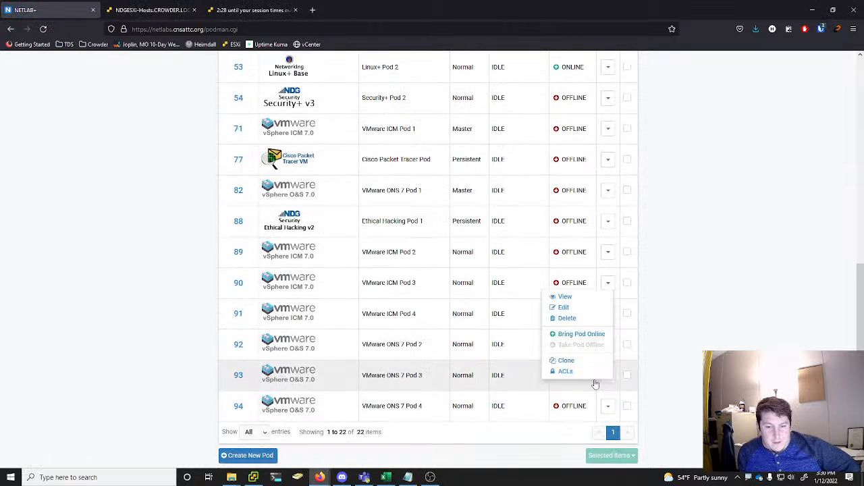
{"action": "left_click", "coordinate": [571, 318]}
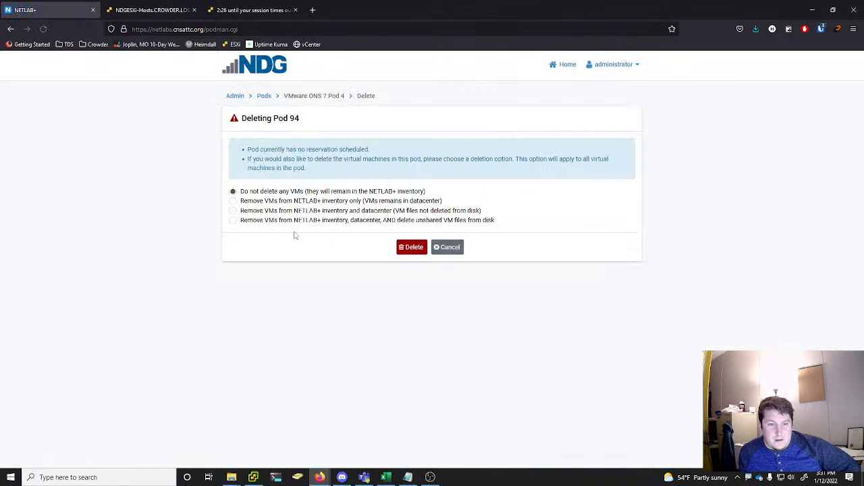
{"action": "left_click", "coordinate": [289, 221]}
{"action": "left_click", "coordinate": [413, 277]}
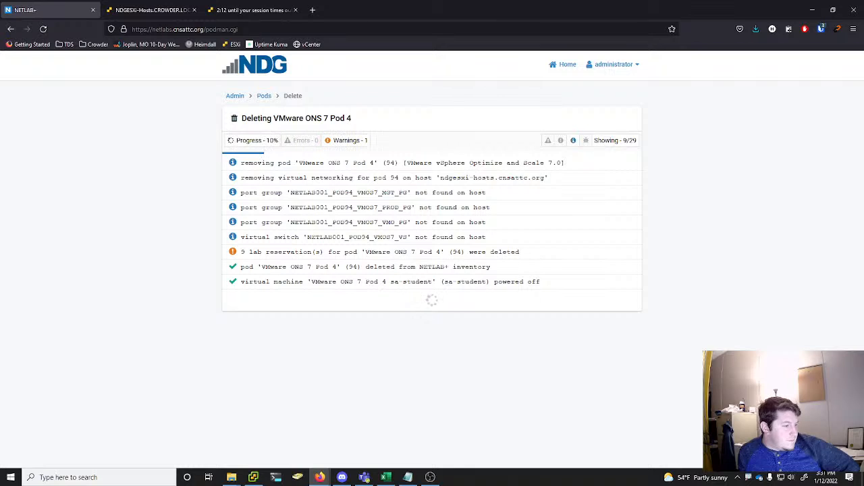
Bring the OneNote Fa22 To-Do page into this browser window and review the tasks listed under Prior to 1/14
{"action": "left_click_drag", "start_coordinate": [1, 5], "coordinate": [396, 5]}
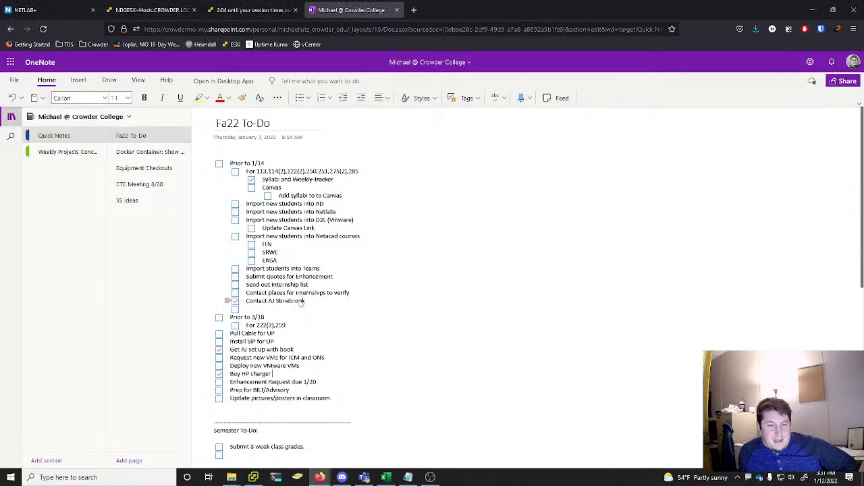
{"action": "left_click_drag", "start_coordinate": [228, 301], "coordinate": [222, 175]}
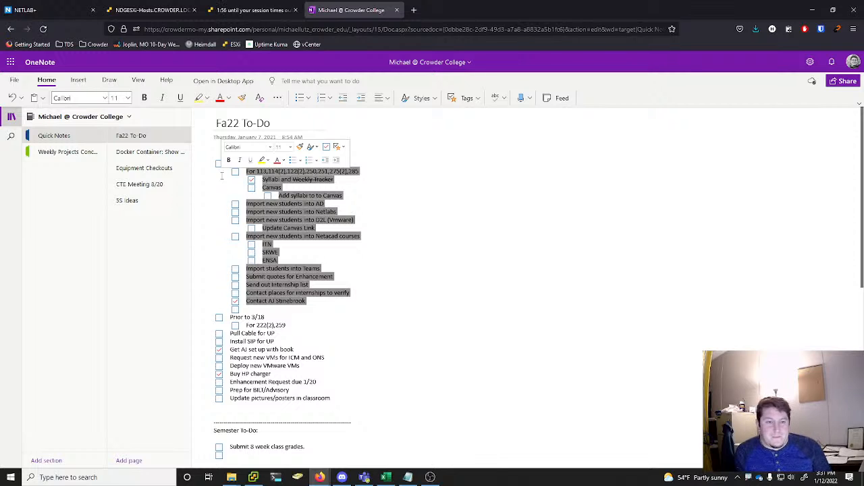
{"action": "left_click", "coordinate": [414, 190]}
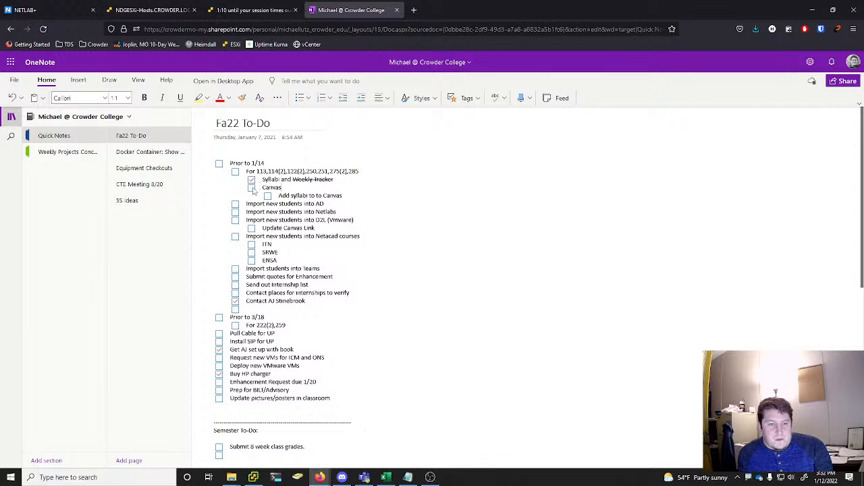
Delete pod 93, VMware ONS 7 Pod 3, removing its VMs from NETLAB+ inventory and datacenter and deleting unshared VM files from disk
{"action": "left_click", "coordinate": [26, 7]}
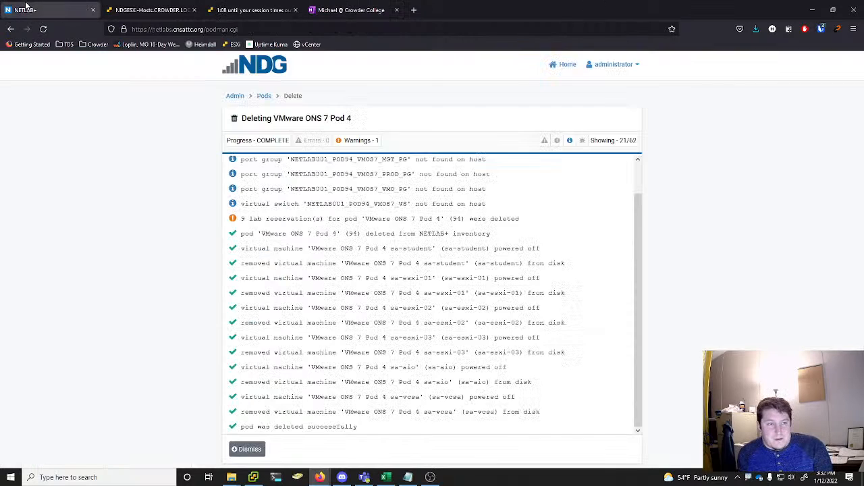
{"action": "left_click", "coordinate": [246, 451]}
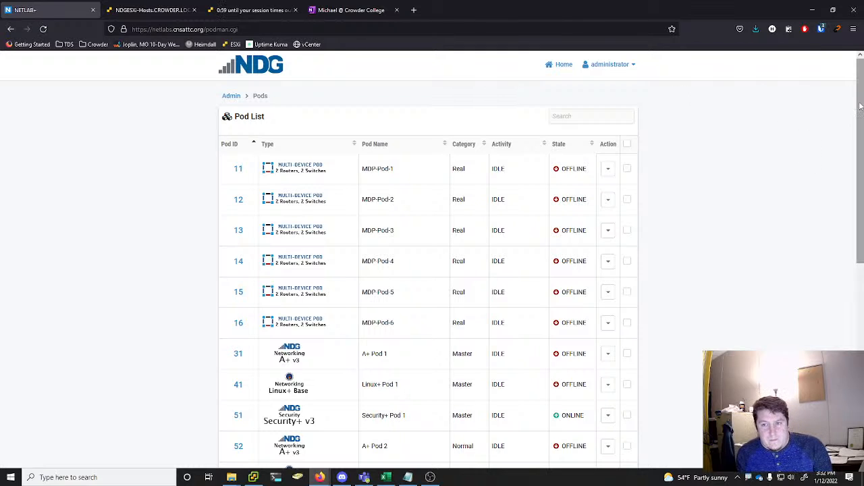
{"action": "left_click_drag", "start_coordinate": [861, 106], "coordinate": [861, 105]}
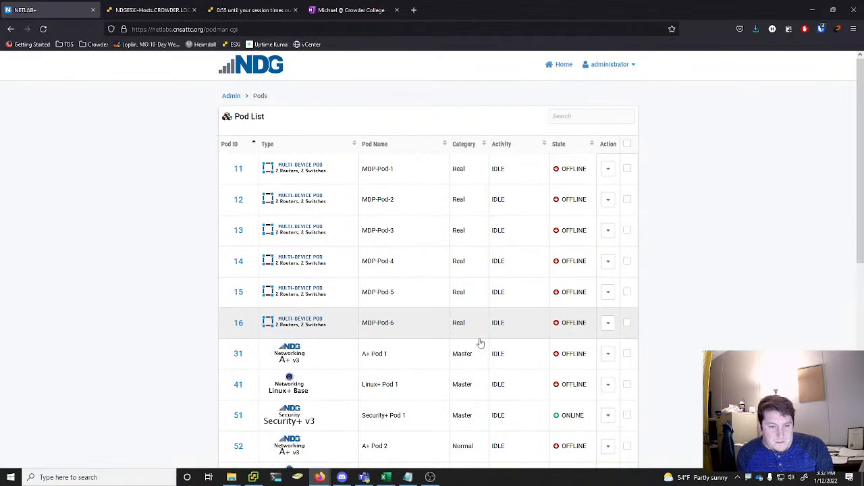
{"action": "scroll", "coordinate": [581, 355], "scroll_direction": "down", "scroll_amount": 6}
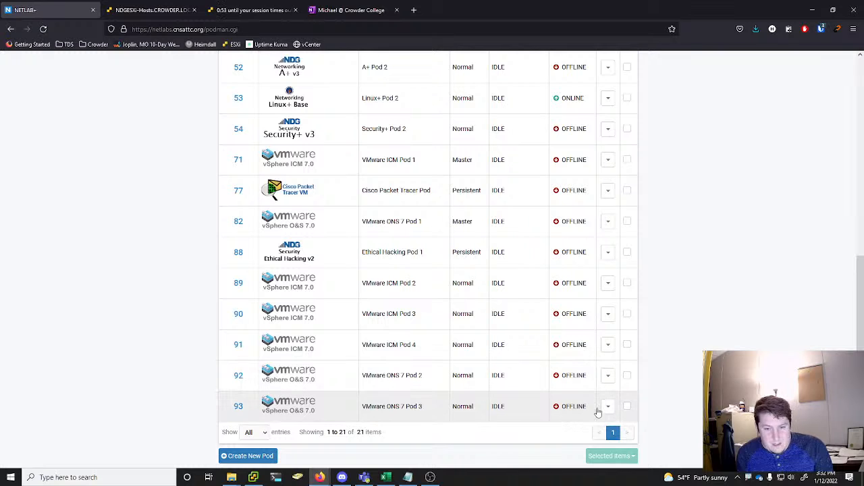
{"action": "left_click", "coordinate": [607, 407]}
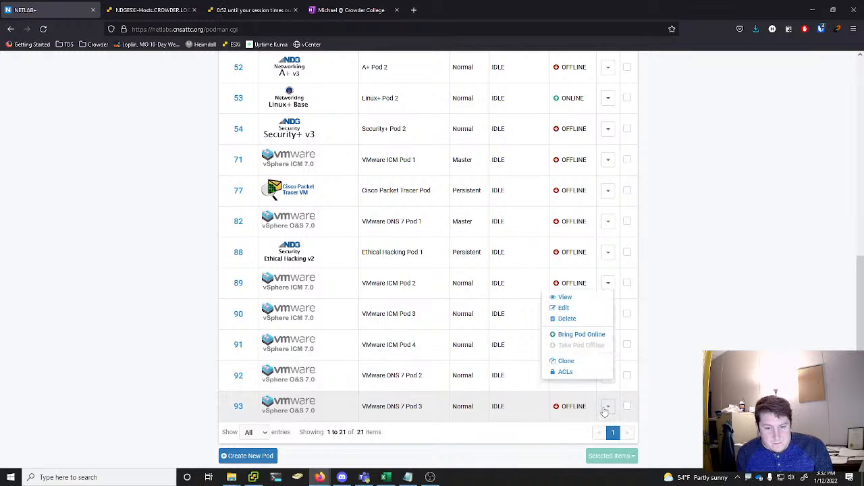
{"action": "left_click", "coordinate": [566, 319]}
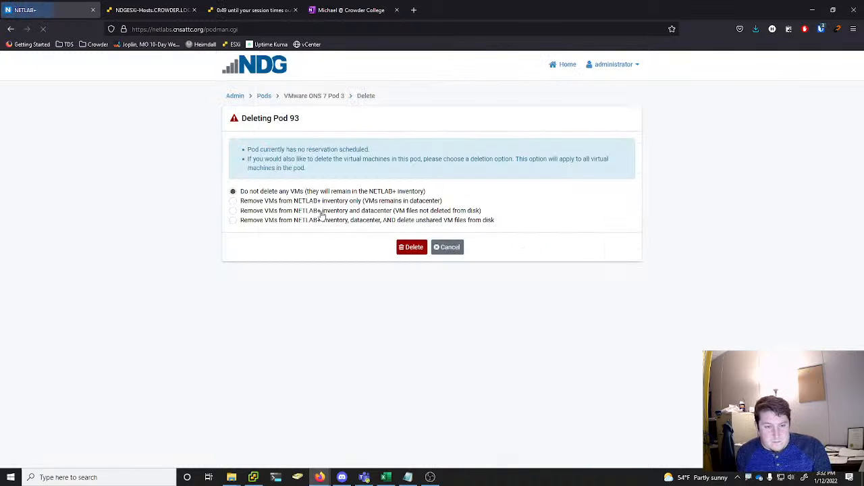
{"action": "left_click", "coordinate": [311, 222]}
{"action": "left_click", "coordinate": [408, 275]}
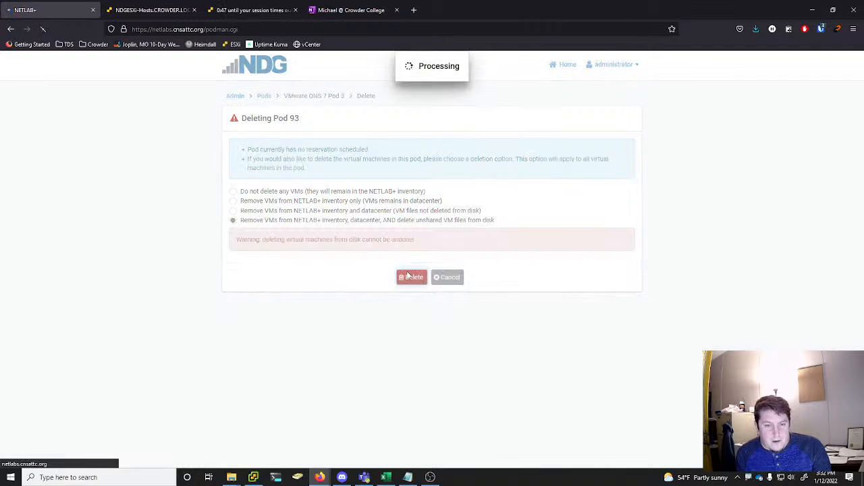
Add the to-do item "Delete old students from Netlabs" below "Import new students into Netlabs" on the OneNote Fa22 To-Do page
{"action": "left_click", "coordinate": [354, 6]}
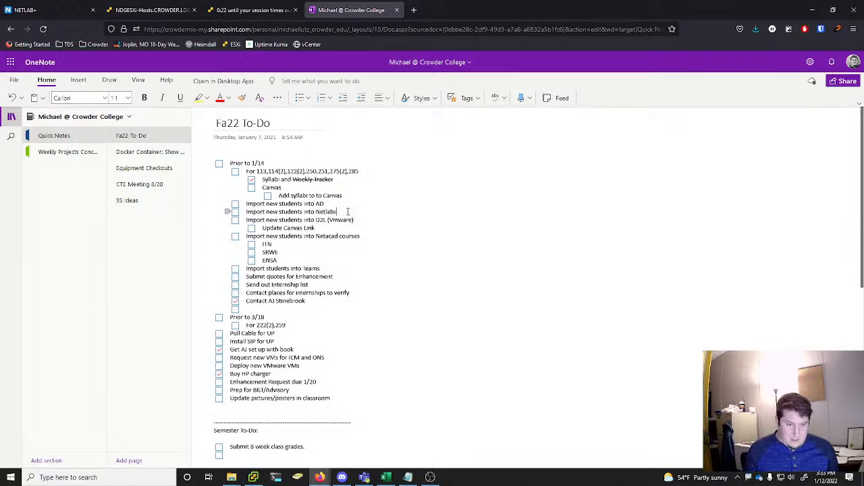
{"action": "key", "text": "Return"}
{"action": "type", "text": "Delete o"}
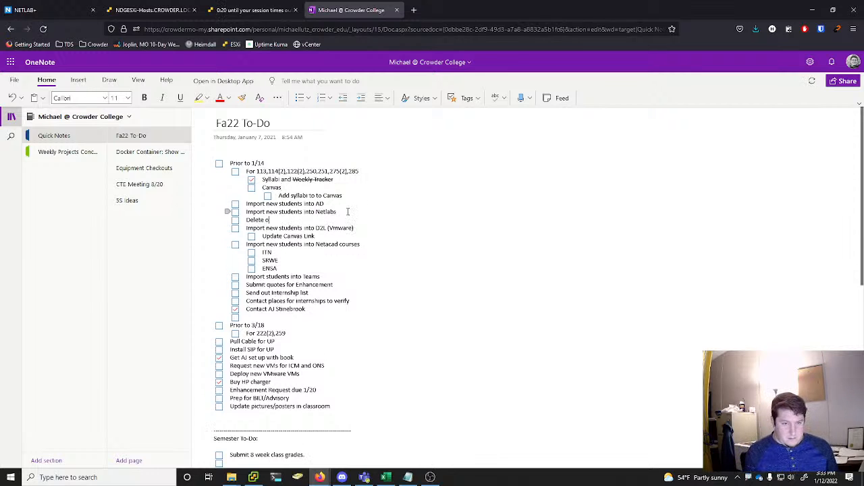
{"action": "type", "text": "ld stu"}
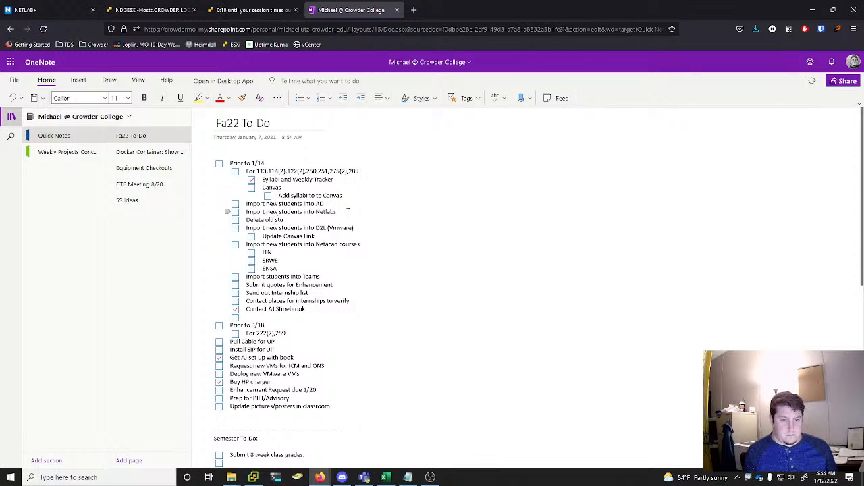
{"action": "type", "text": "dents"}
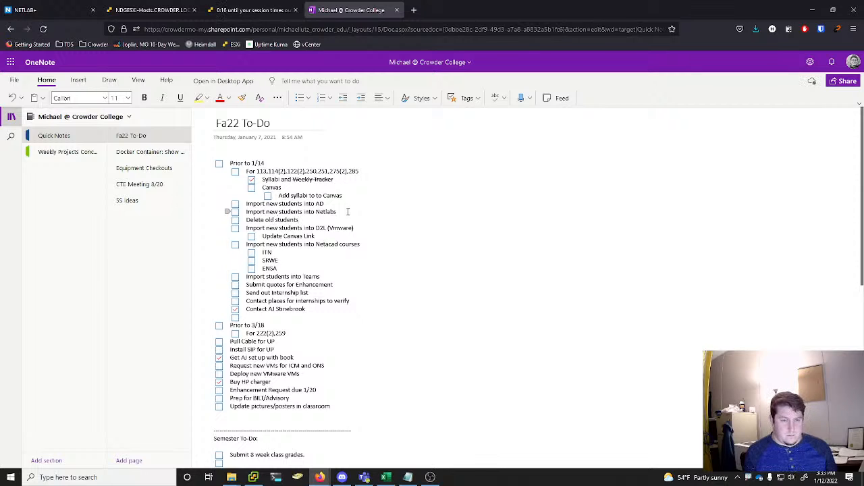
{"action": "type", "text": " from"}
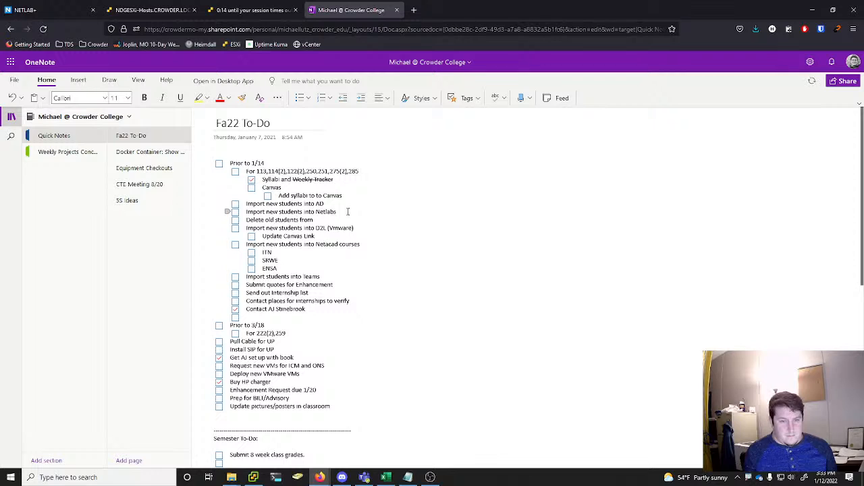
{"action": "type", "text": " Netlabs"}
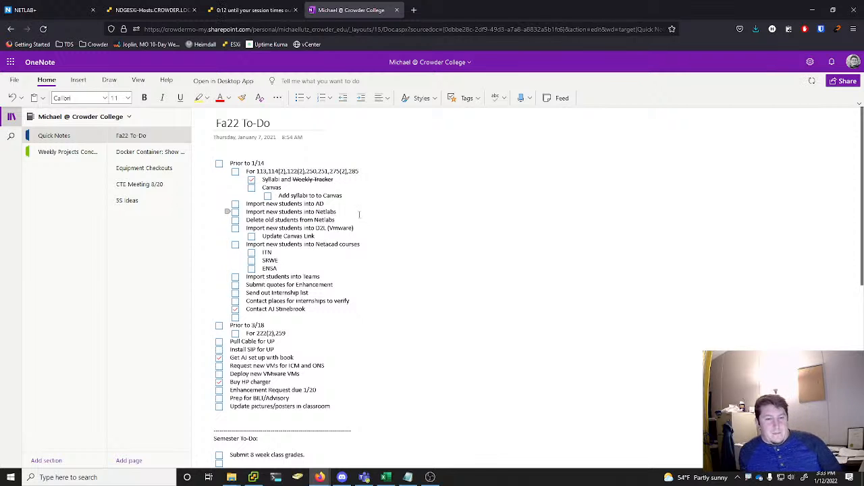
{"action": "left_click", "coordinate": [359, 215]}
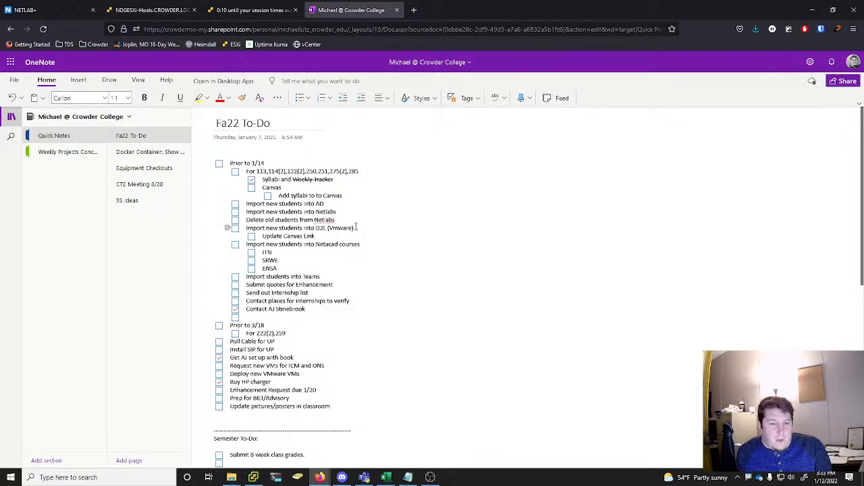
Review the D2L (Vmware), Canvas link and Netacad course import tasks, and check the progress of the pod 93 deletion in NETLAB+
{"action": "left_click", "coordinate": [356, 227]}
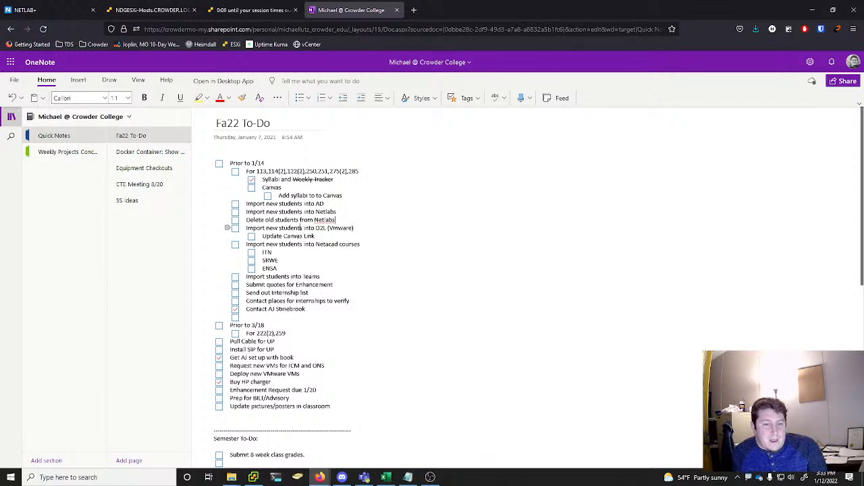
{"action": "left_click", "coordinate": [301, 228]}
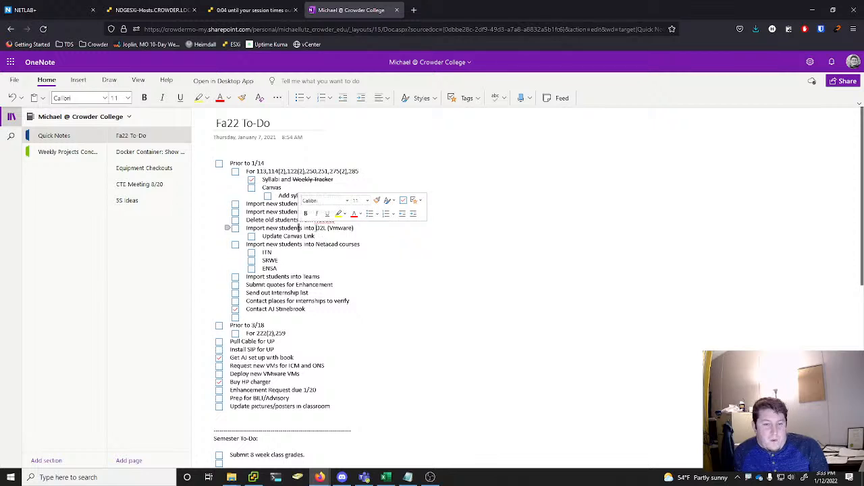
{"action": "left_click", "coordinate": [326, 228]}
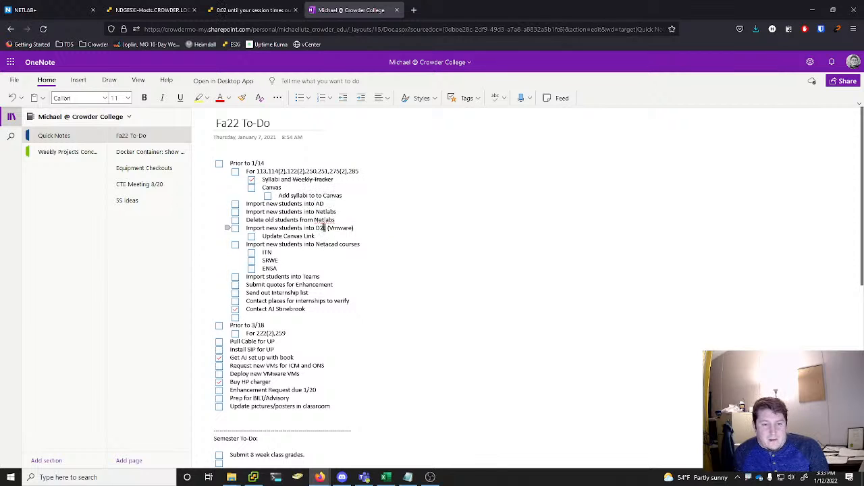
{"action": "left_click_drag", "start_coordinate": [353, 227], "coordinate": [327, 227]}
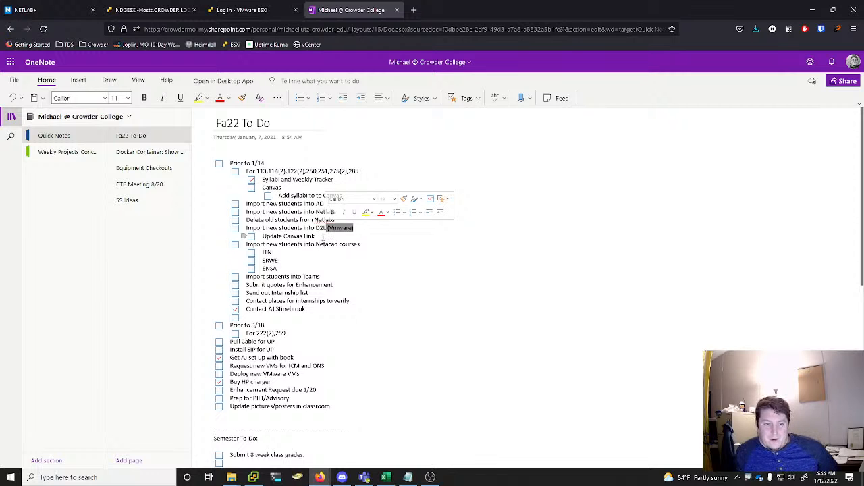
{"action": "left_click", "coordinate": [316, 236]}
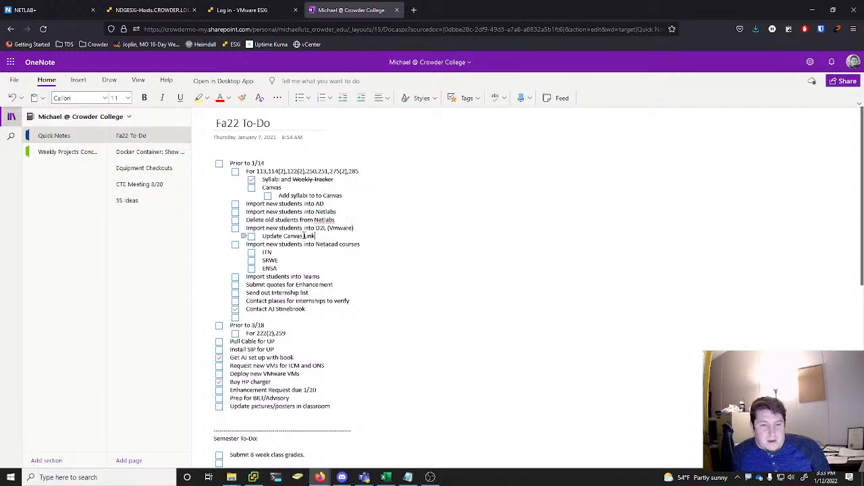
{"action": "left_click", "coordinate": [57, 5]}
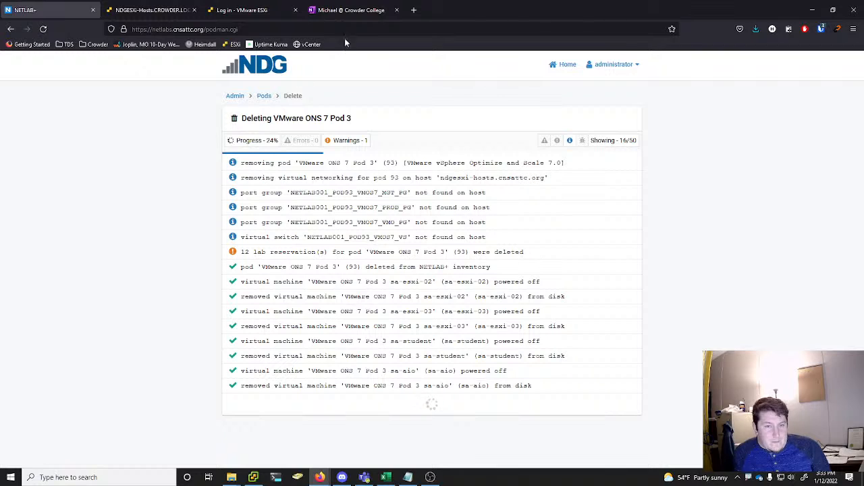
{"action": "left_click", "coordinate": [365, 11]}
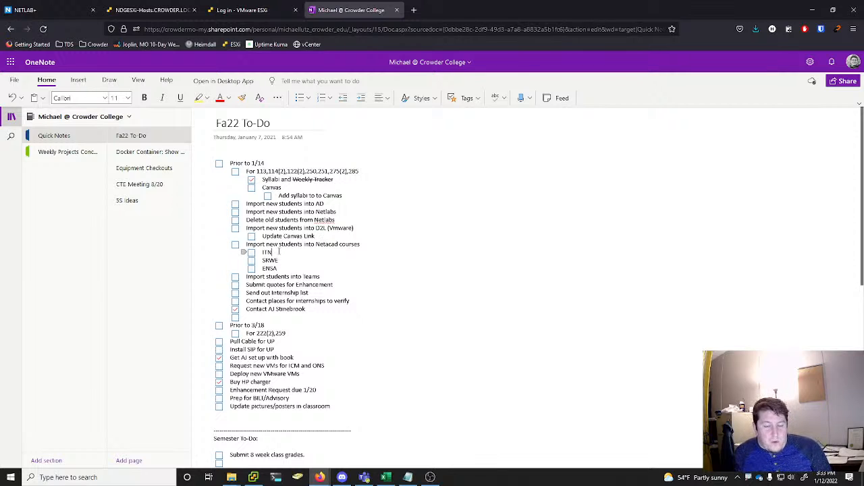
{"action": "left_click", "coordinate": [280, 252]}
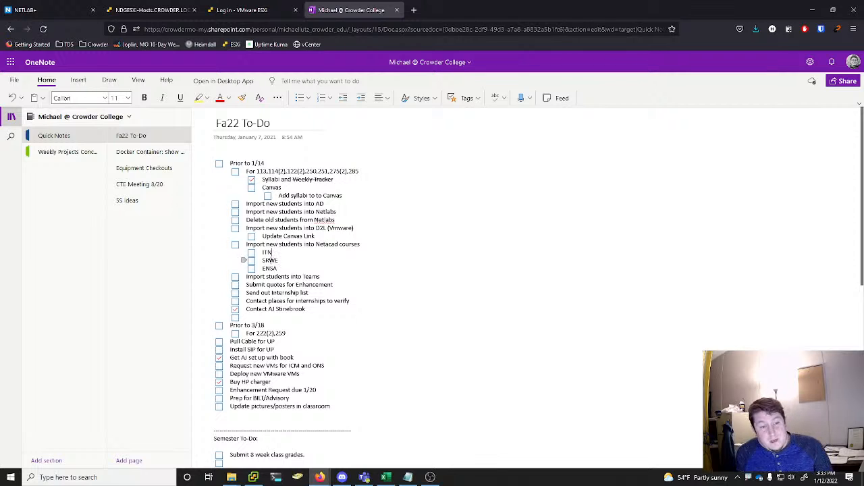
Dismiss the pod 93 report in NETLAB+ and delete pod 92, removing its VMs from NETLAB+ inventory and datacenter and deleting unshared VM files from disk
{"action": "left_click", "coordinate": [61, 11]}
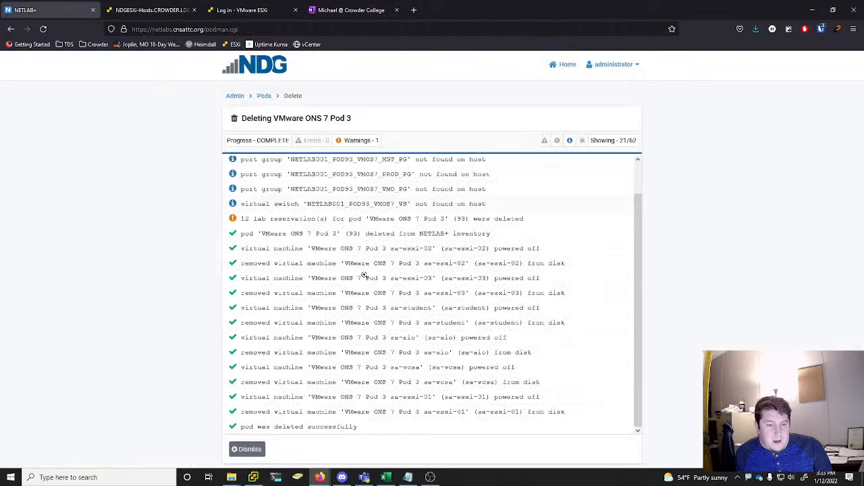
{"action": "left_click", "coordinate": [250, 451]}
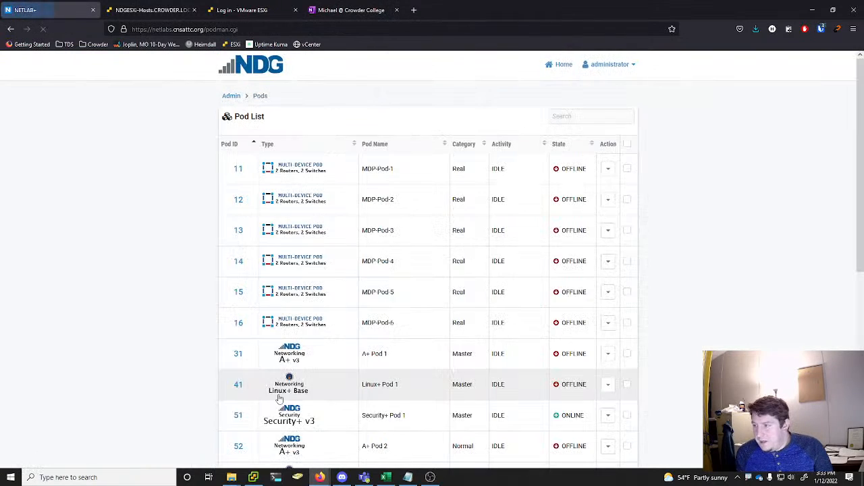
{"action": "scroll", "coordinate": [426, 280], "scroll_direction": "down", "scroll_amount": 5}
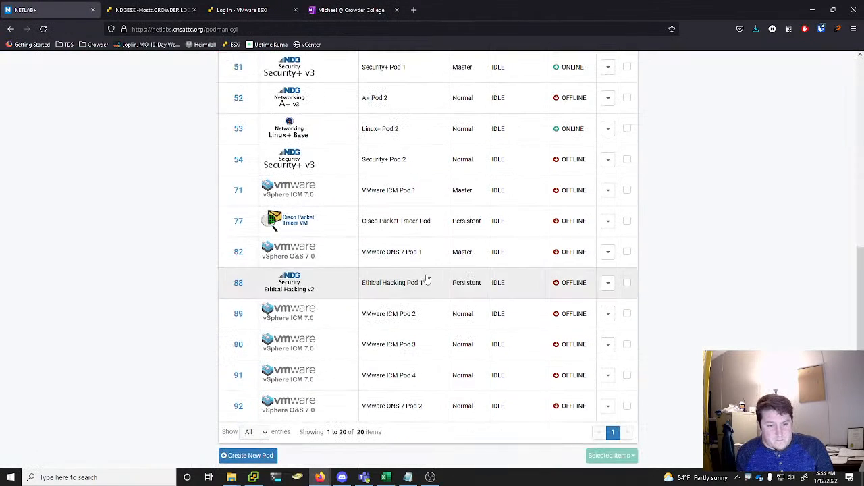
{"action": "left_click", "coordinate": [609, 407]}
{"action": "left_click", "coordinate": [569, 318]}
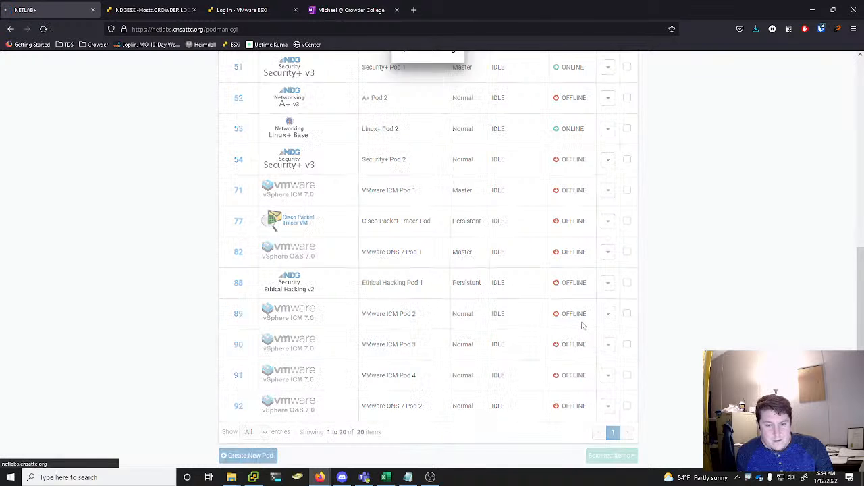
{"action": "left_click", "coordinate": [257, 211]}
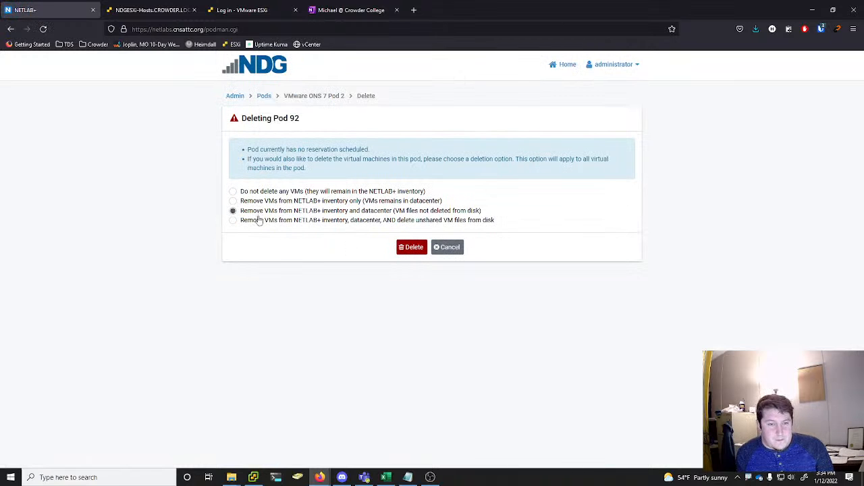
{"action": "left_click", "coordinate": [260, 220]}
{"action": "left_click", "coordinate": [409, 277]}
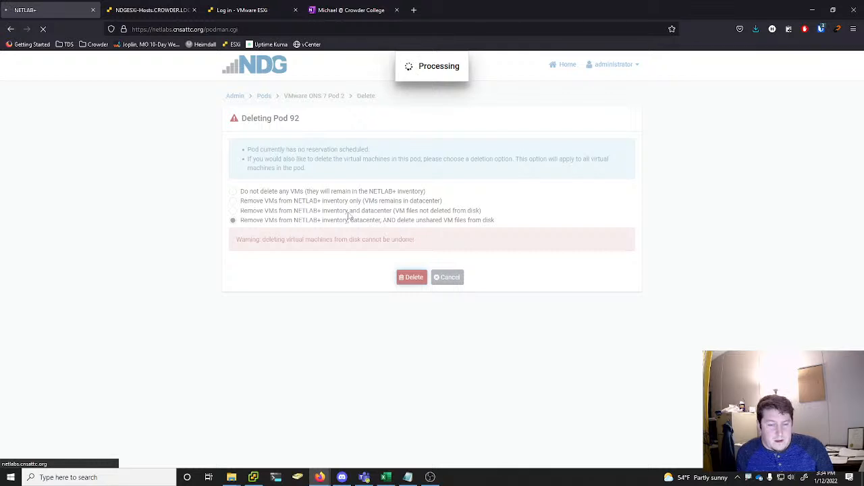
In the OneNote list, add "Remove old students from Teams" below "Import students into Teams" and mark "Submit quotes for Enhancement" as done
{"action": "left_click", "coordinate": [347, 9]}
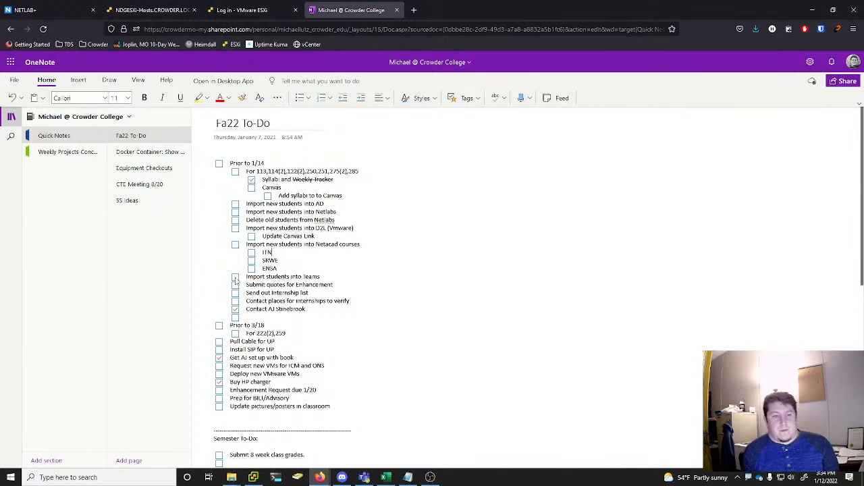
{"action": "left_click", "coordinate": [327, 269]}
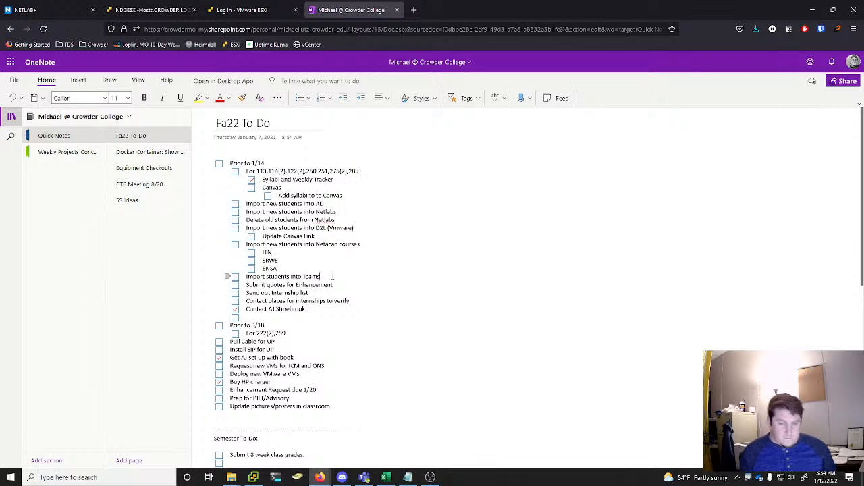
{"action": "key", "text": "Return"}
{"action": "type", "text": "Remove Old"}
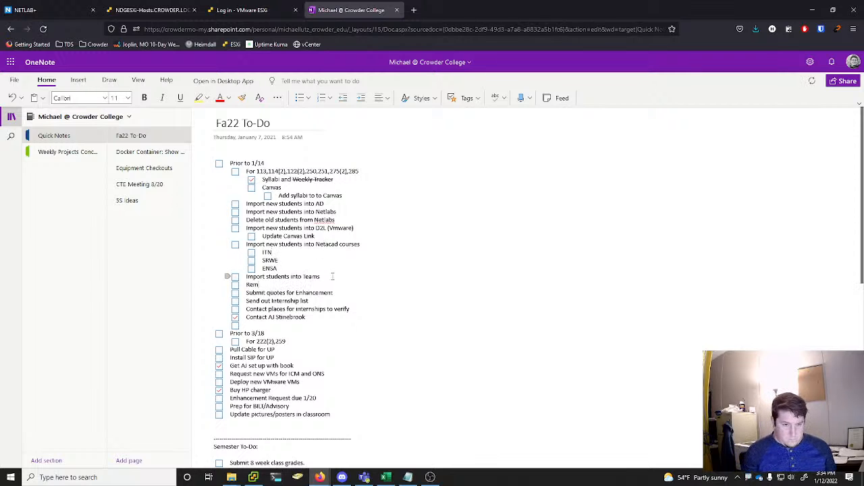
{"action": "key", "text": "BackSpace"}
{"action": "key", "text": "BackSpace"}
{"action": "key", "text": "BackSpace"}
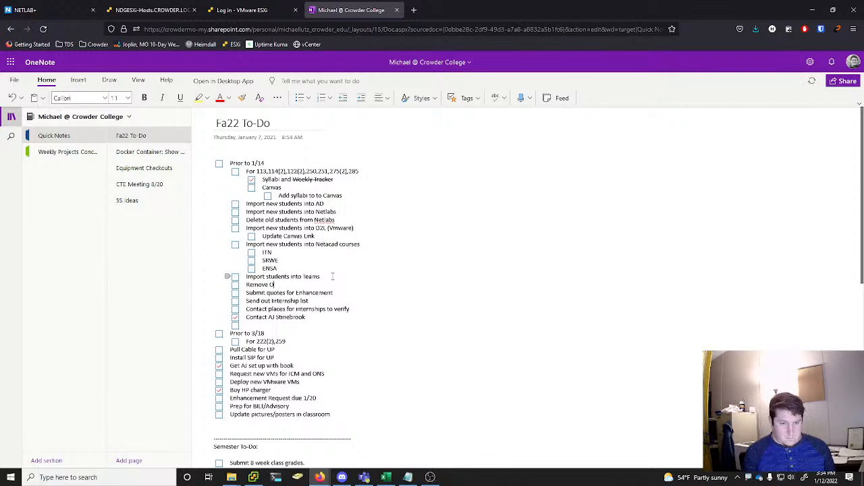
{"action": "type", "text": "old stud"}
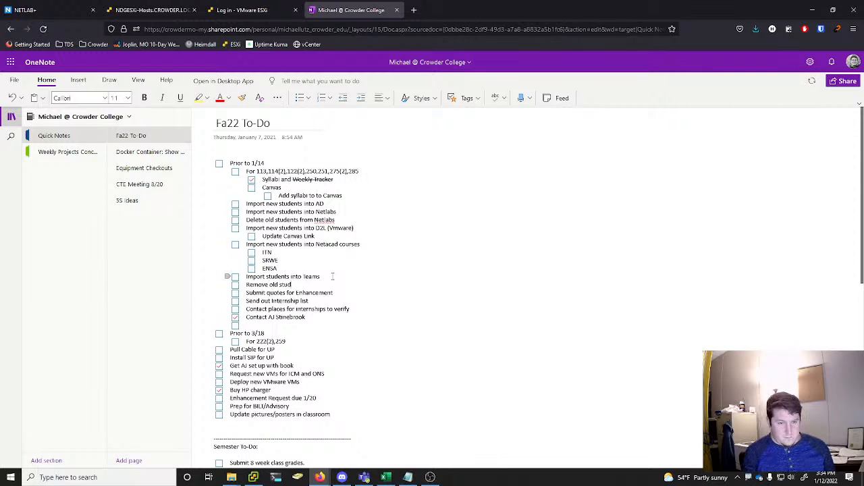
{"action": "type", "text": "ents from Teams"}
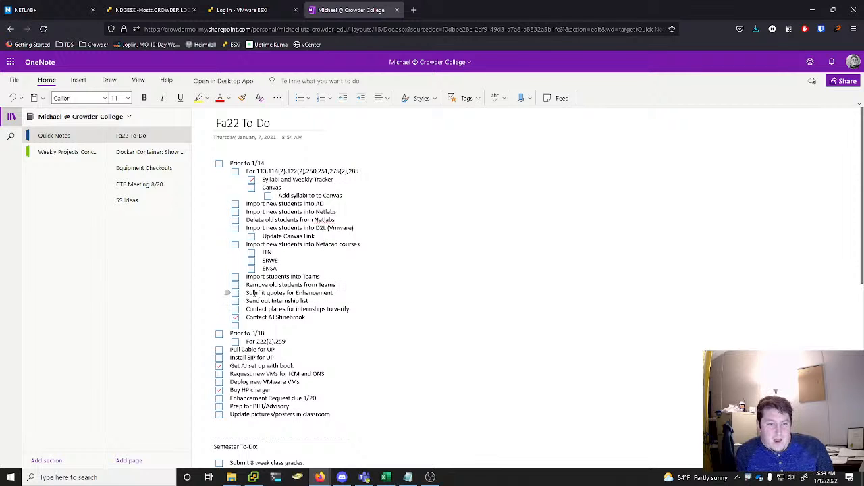
{"action": "left_click", "coordinate": [235, 294]}
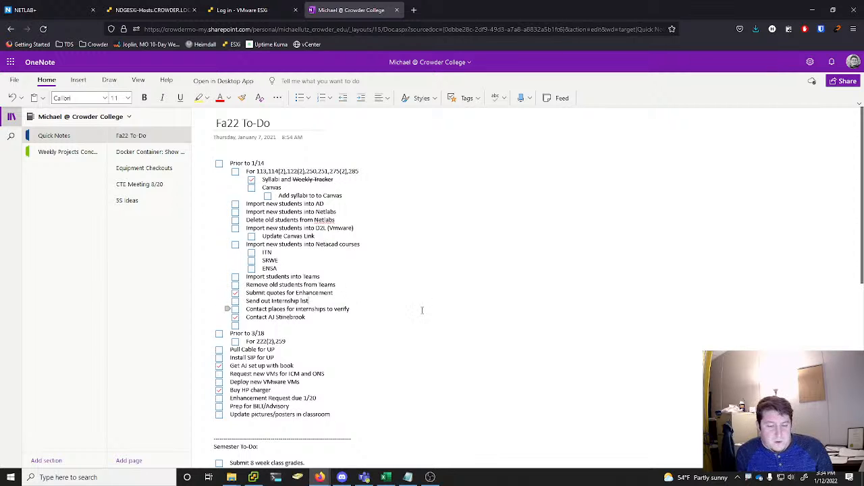
Review the internship and contact tasks in the to-do list while pod 92 is being deleted, and dismiss its finished deletion report in NETLAB+
{"action": "left_click", "coordinate": [47, 10]}
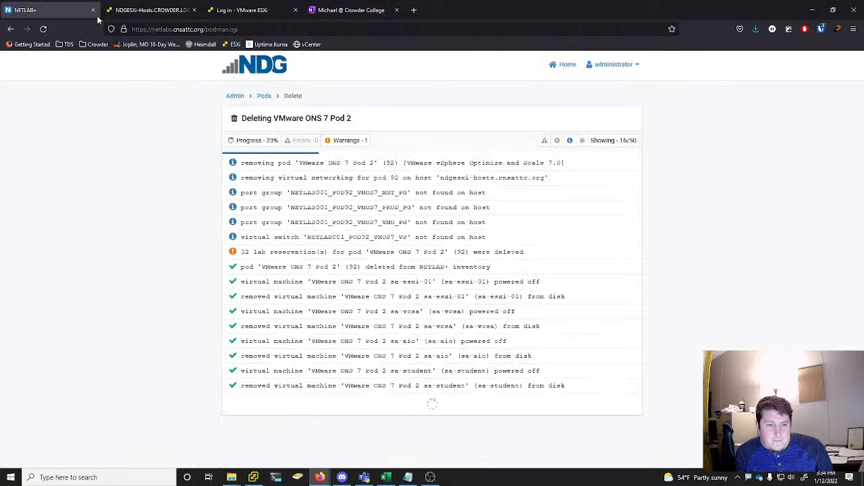
{"action": "left_click", "coordinate": [388, 7]}
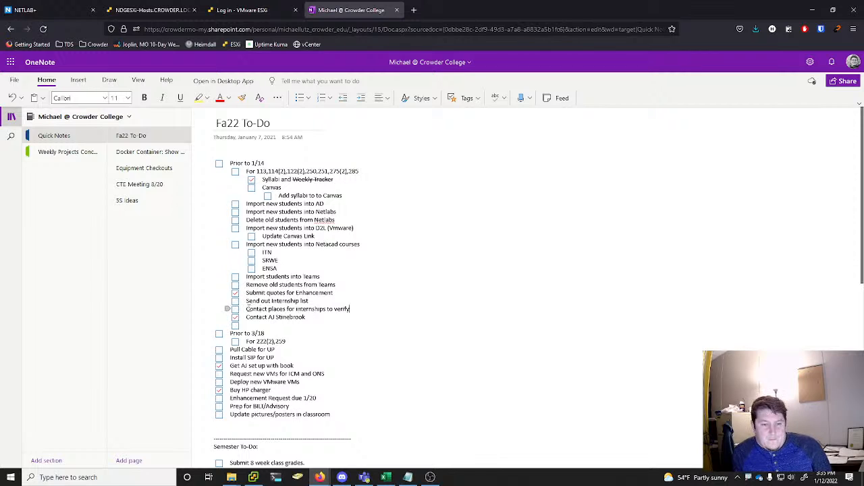
{"action": "double_click", "coordinate": [273, 318]}
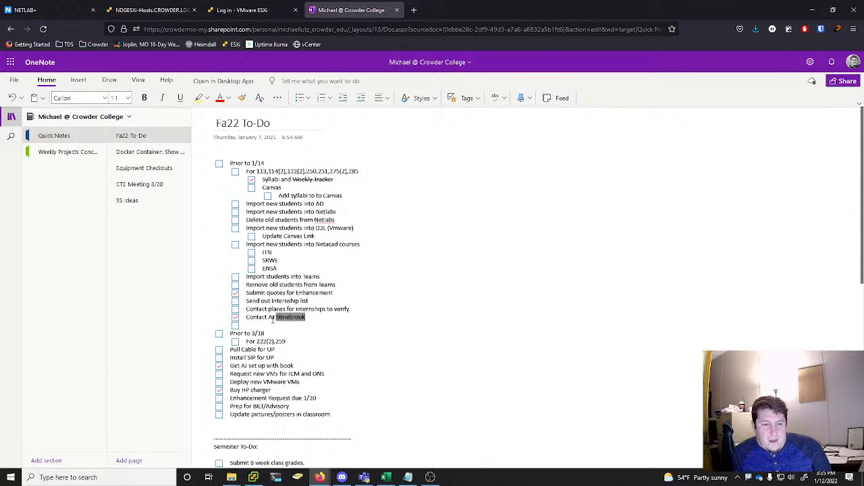
{"action": "left_click_drag", "start_coordinate": [268, 317], "coordinate": [358, 319]}
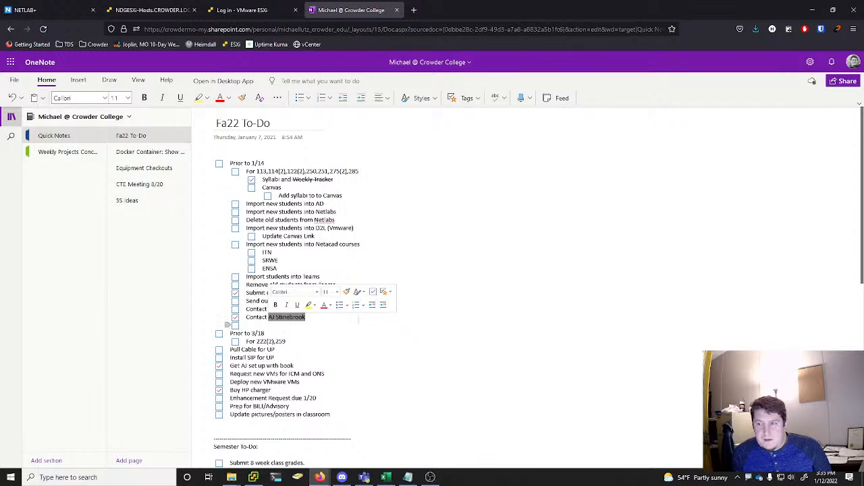
{"action": "left_click", "coordinate": [354, 318]}
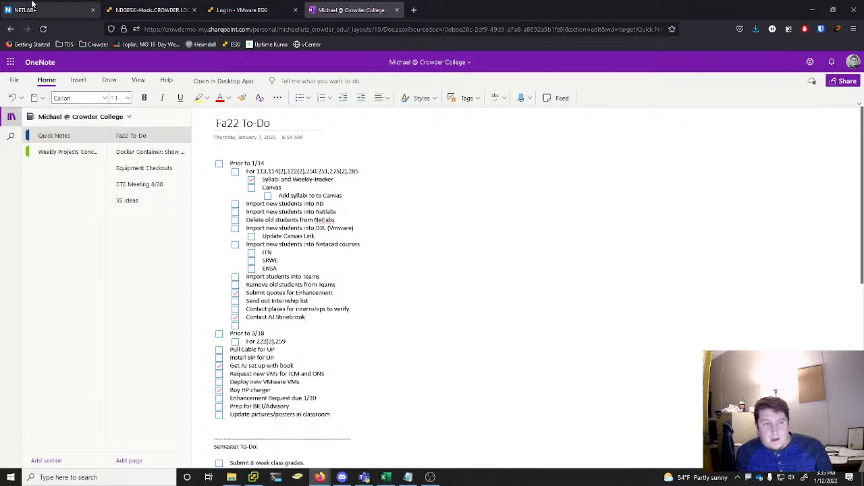
{"action": "left_click", "coordinate": [53, 9]}
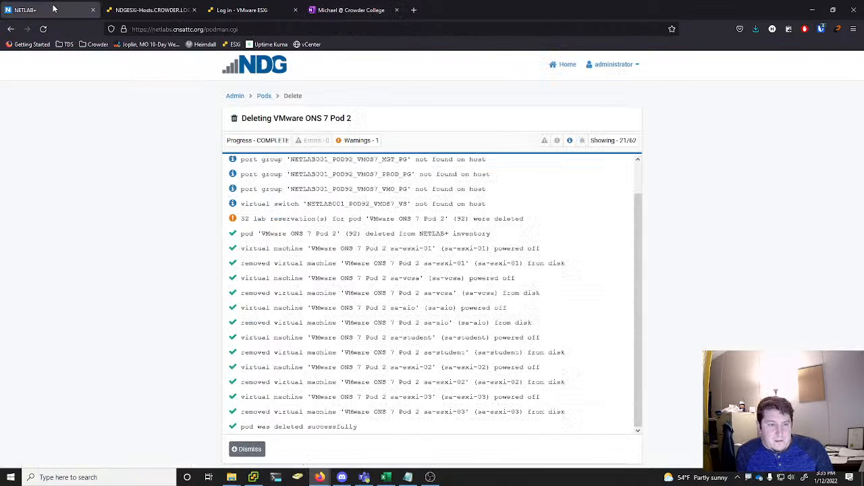
{"action": "left_click", "coordinate": [248, 450]}
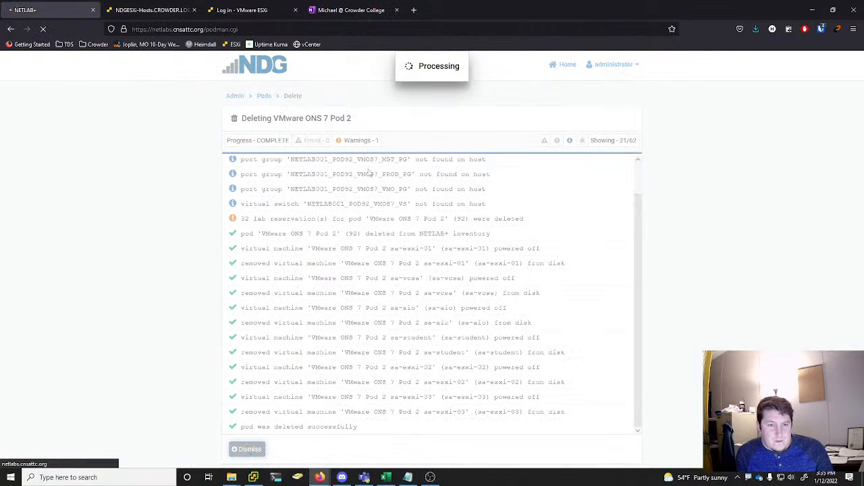
Delete pod 91 (VMware ICM Pod 4), removing its VMs from NETLAB+ inventory and datacenter and deleting unshared VM files from disk
{"action": "scroll", "coordinate": [588, 196], "scroll_direction": "down", "scroll_amount": 5}
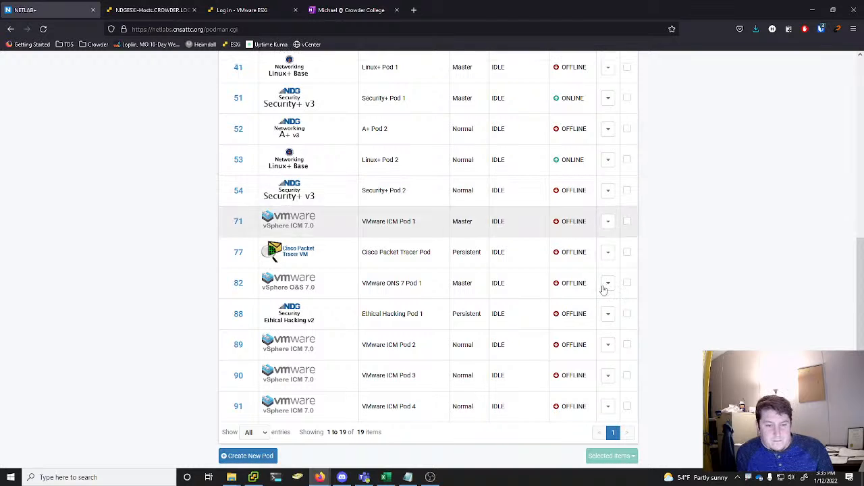
{"action": "left_click", "coordinate": [609, 404]}
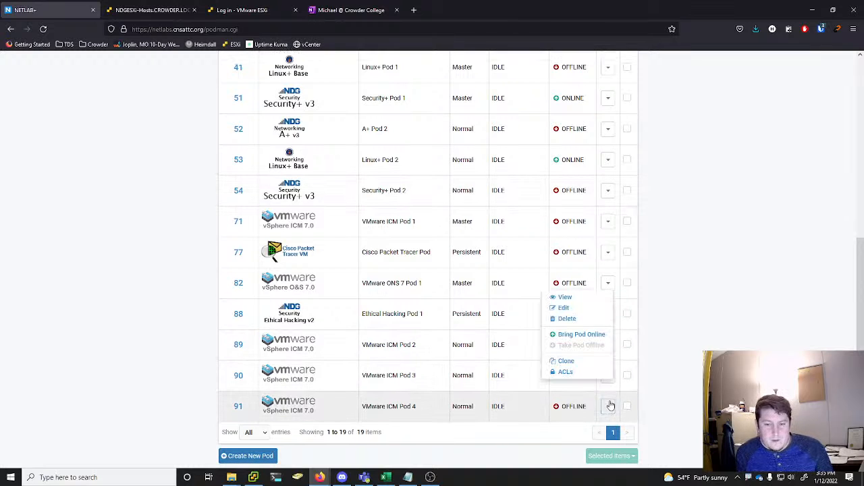
{"action": "left_click", "coordinate": [568, 318]}
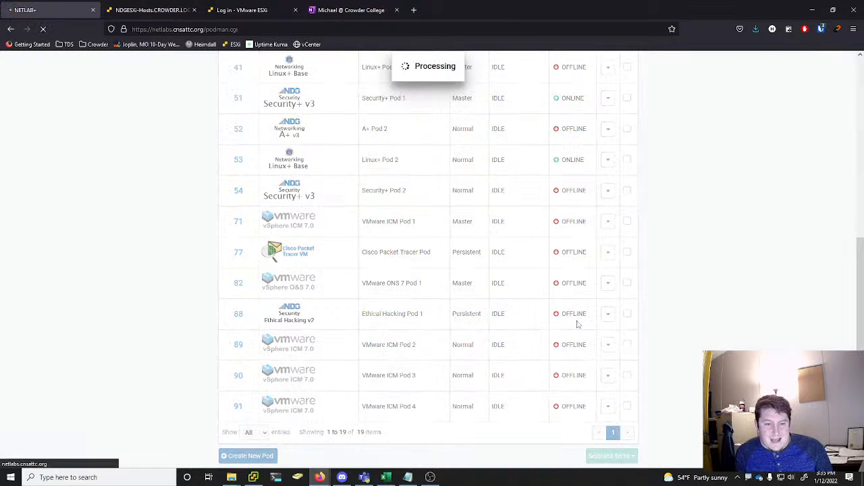
{"action": "left_click", "coordinate": [276, 221]}
{"action": "left_click", "coordinate": [410, 277]}
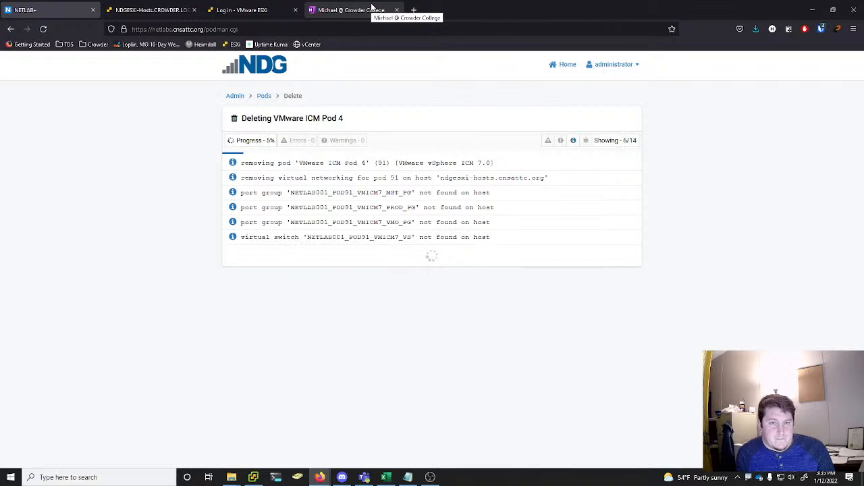
Review the Fa22 To-Do list in OneNote, from the student import tasks down to the UP cable and SIP tasks
{"action": "left_click", "coordinate": [372, 9]}
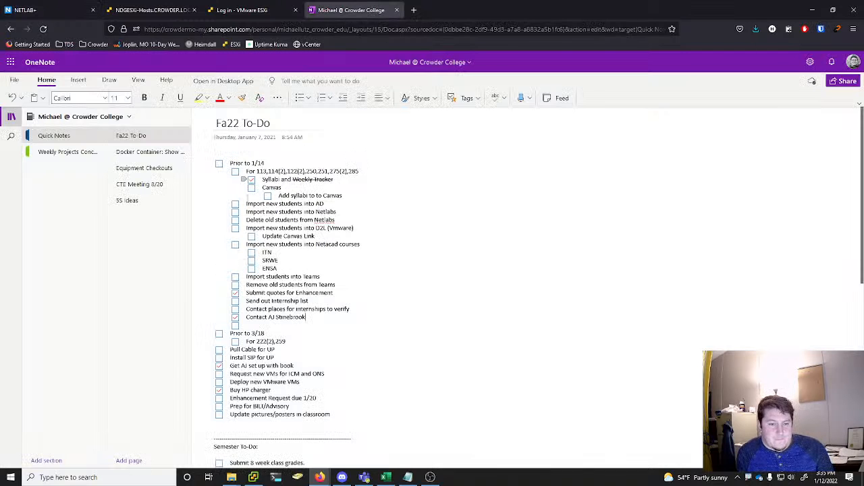
{"action": "scroll", "coordinate": [230, 216], "scroll_direction": "down", "scroll_amount": 2}
{"action": "scroll", "coordinate": [301, 222], "scroll_direction": "up", "scroll_amount": 1}
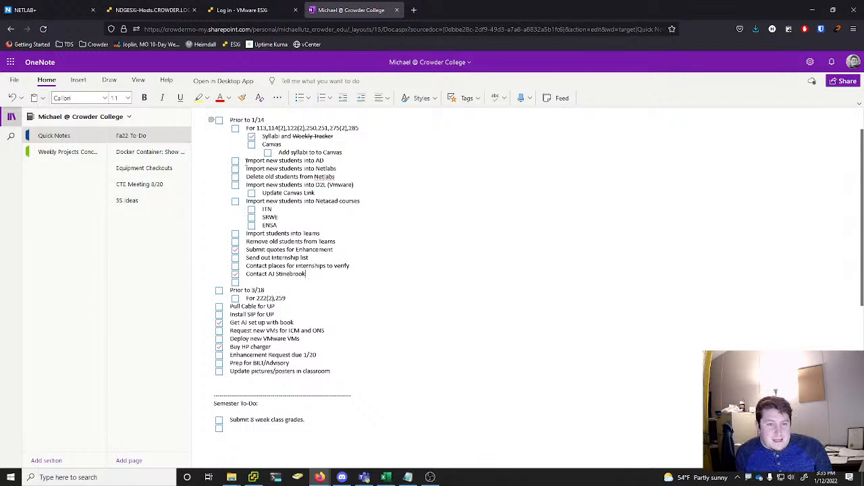
{"action": "left_click_drag", "start_coordinate": [294, 225], "coordinate": [239, 177]}
{"action": "left_click", "coordinate": [338, 167]}
{"action": "left_click_drag", "start_coordinate": [325, 162], "coordinate": [246, 161]}
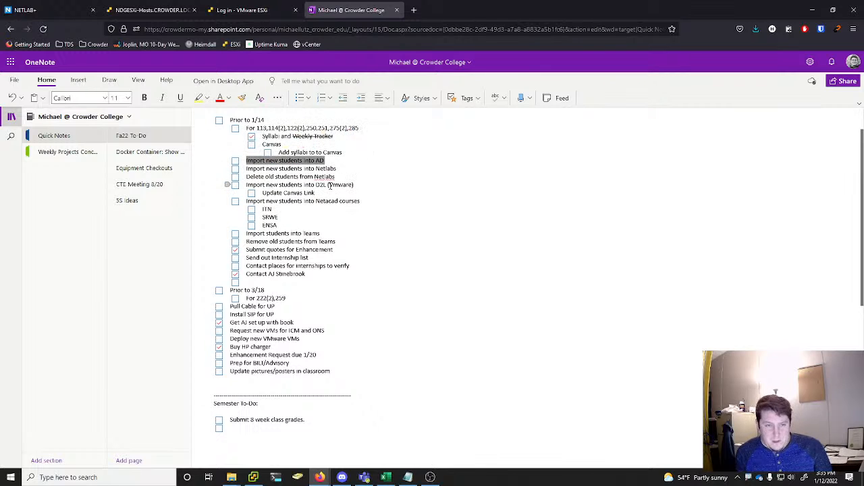
{"action": "left_click", "coordinate": [392, 182]}
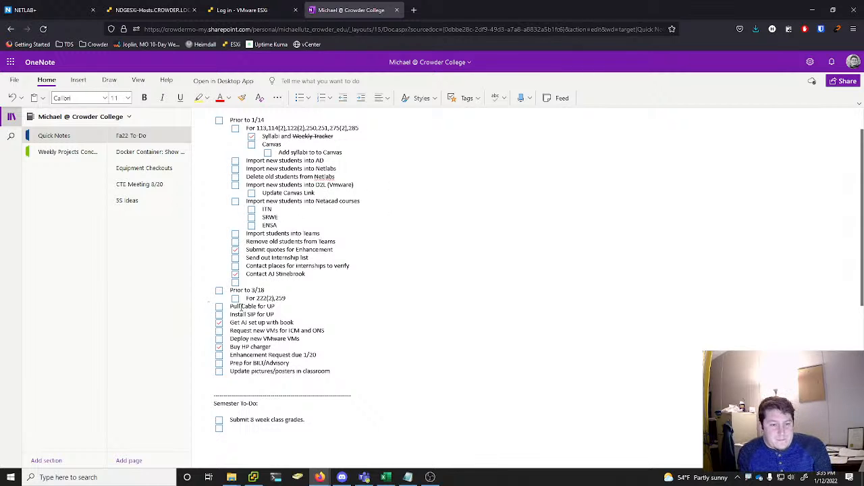
{"action": "scroll", "coordinate": [224, 285], "scroll_direction": "down", "scroll_amount": 1}
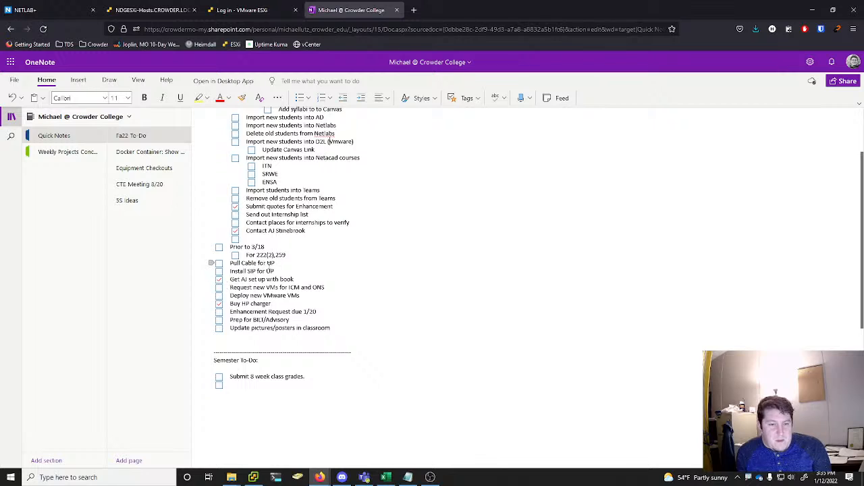
{"action": "left_click_drag", "start_coordinate": [277, 265], "coordinate": [247, 271]}
{"action": "left_click", "coordinate": [240, 264]}
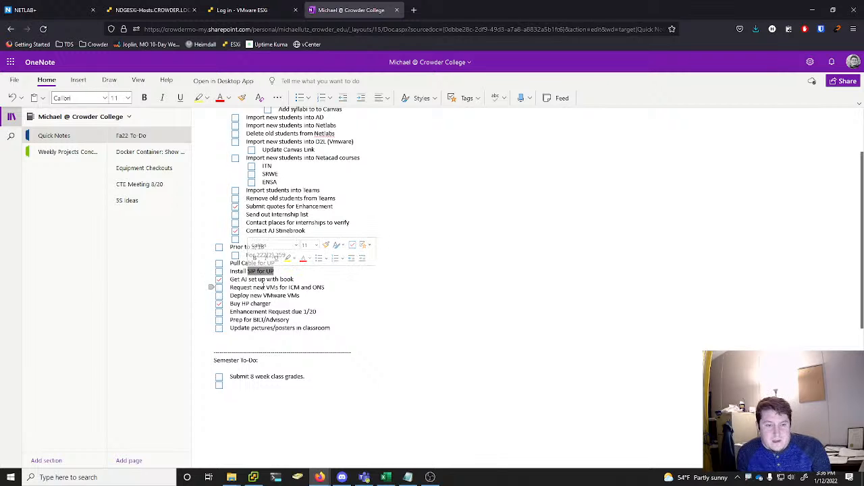
{"action": "left_click", "coordinate": [264, 280]}
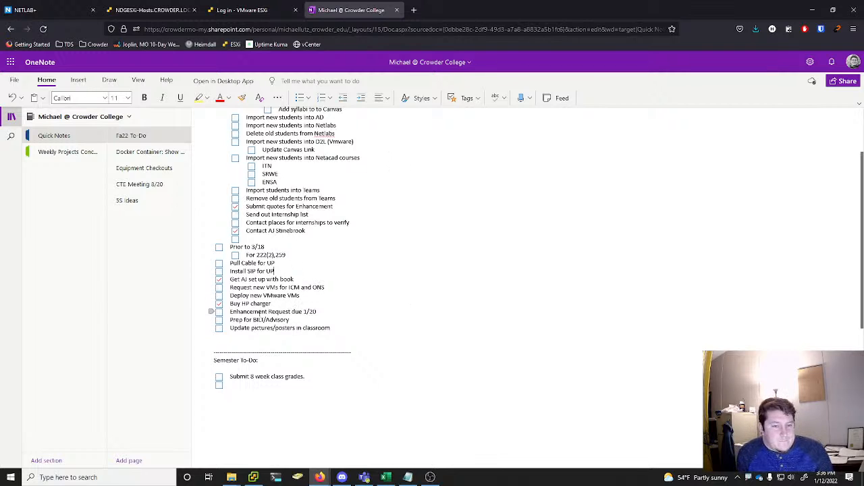
Mark "Request new VMs for ICM and ONS" as done and change the Enhancement Request due date to 2/1
{"action": "left_click", "coordinate": [219, 288]}
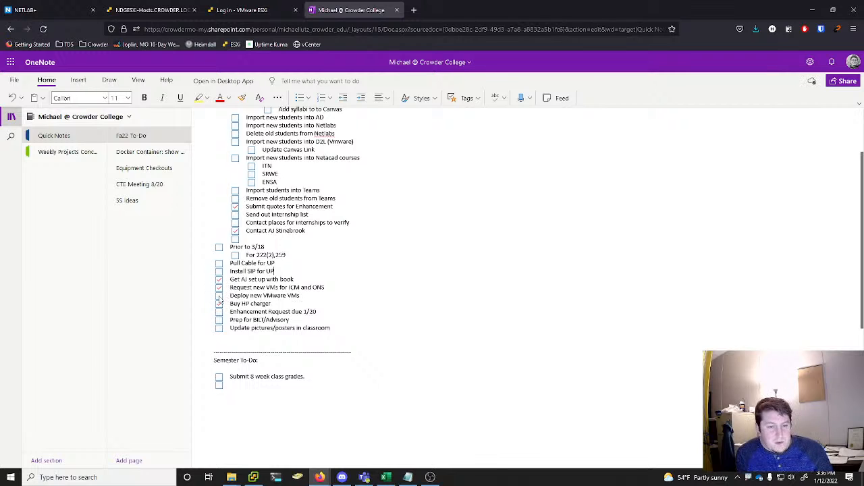
{"action": "left_click_drag", "start_coordinate": [234, 296], "coordinate": [304, 287]}
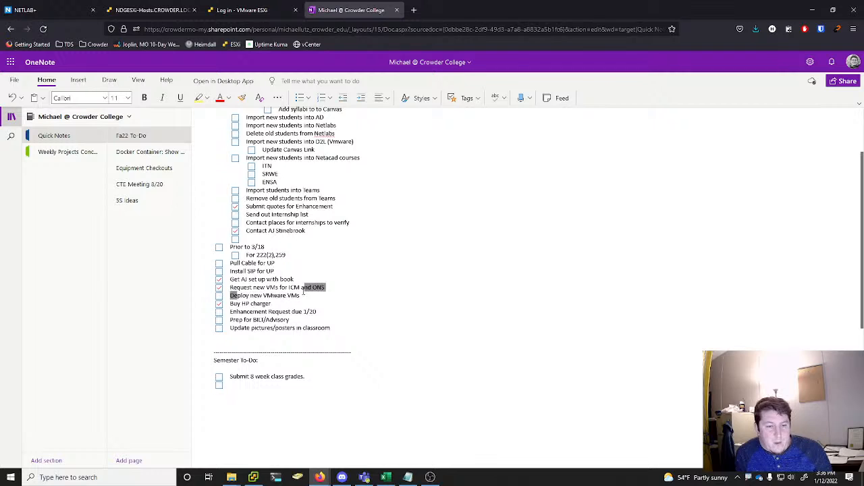
{"action": "left_click", "coordinate": [302, 296]}
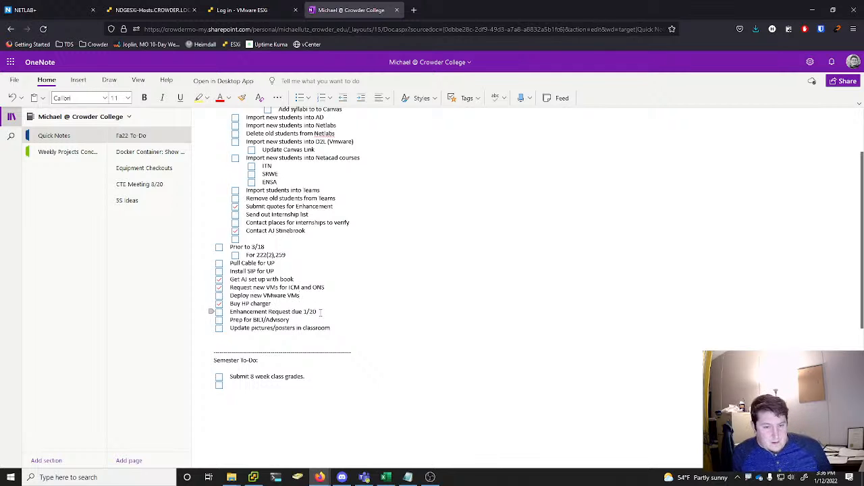
{"action": "double_click", "coordinate": [309, 311]}
{"action": "type", "text": "2/1"}
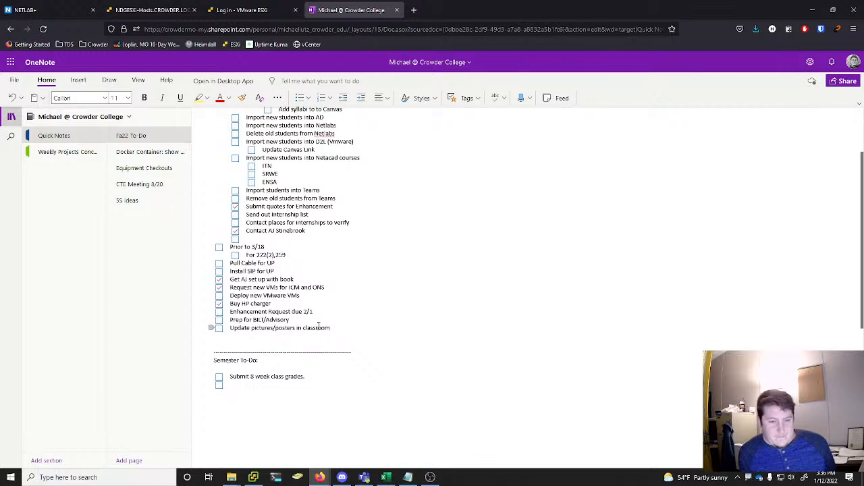
{"action": "left_click", "coordinate": [321, 327]}
Look over the whole to-do list once more and dismiss the finished pod 91 deletion report in NETLAB+
{"action": "scroll", "coordinate": [372, 276], "scroll_direction": "up", "scroll_amount": 3}
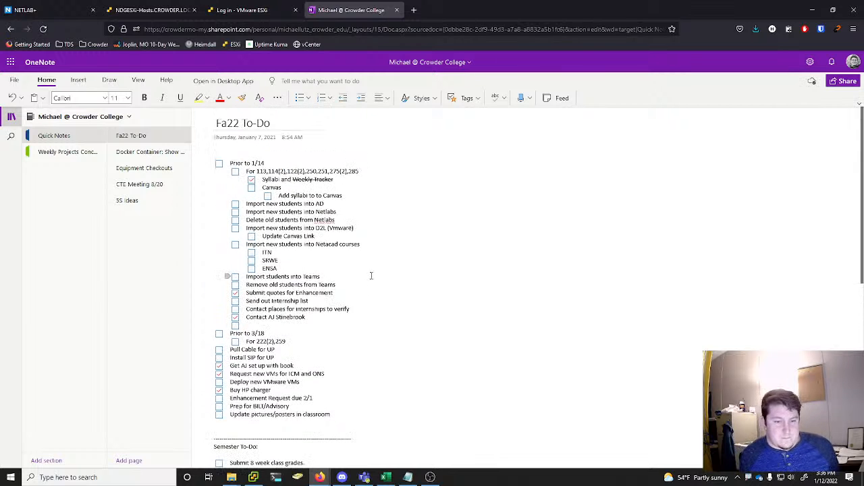
{"action": "scroll", "coordinate": [371, 276], "scroll_direction": "down", "scroll_amount": 2}
{"action": "scroll", "coordinate": [371, 275], "scroll_direction": "up", "scroll_amount": 2}
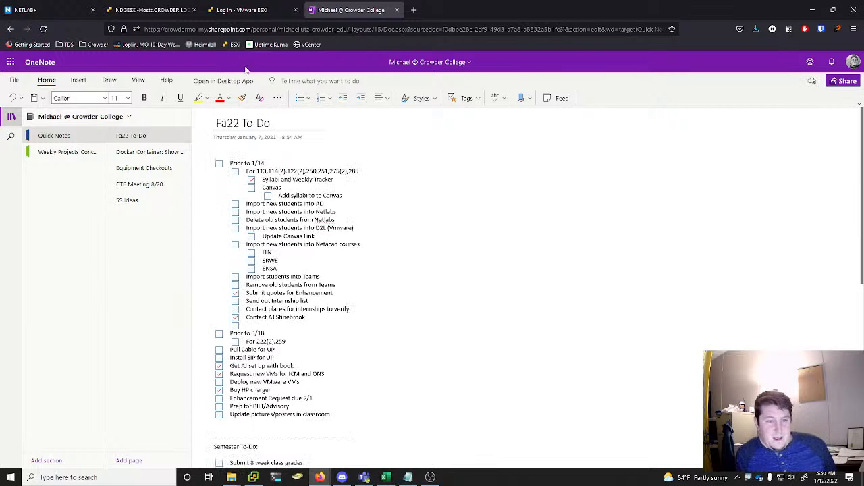
{"action": "left_click", "coordinate": [47, 10]}
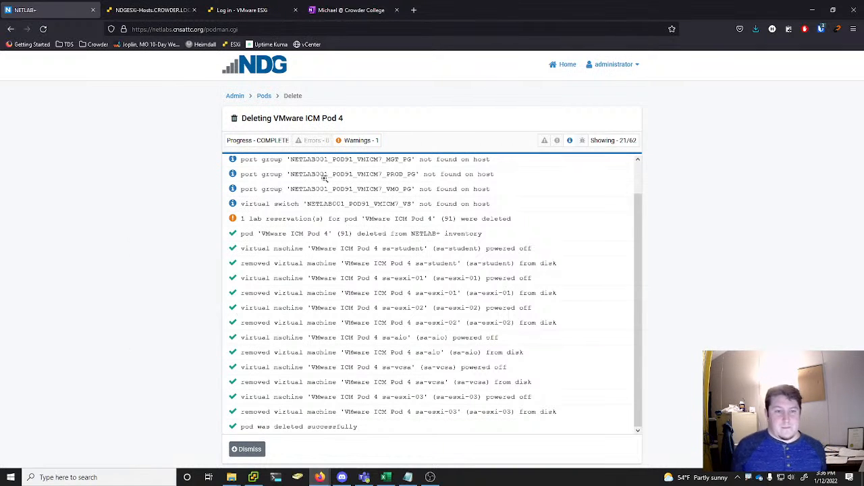
{"action": "left_click", "coordinate": [246, 449]}
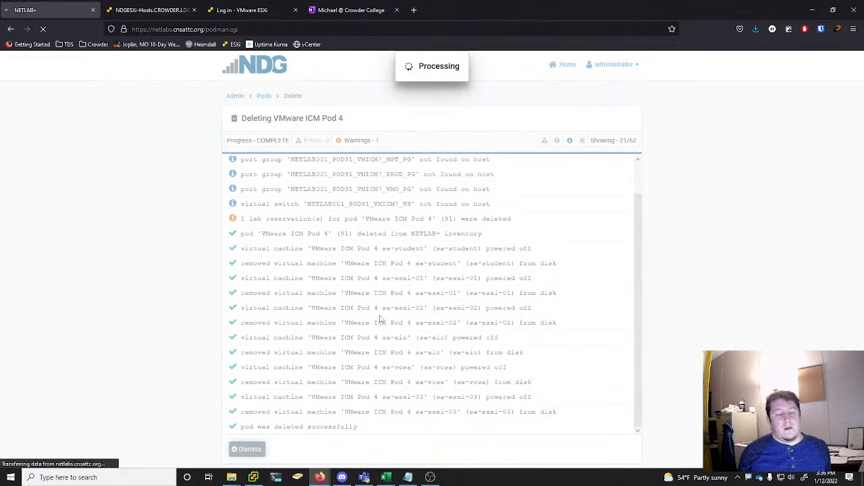
Delete pod 90 with its VMs from inventory and datacenter, including unshared VM files on disk, and dismiss its finished report
{"action": "scroll", "coordinate": [826, 195], "scroll_direction": "down", "scroll_amount": 4}
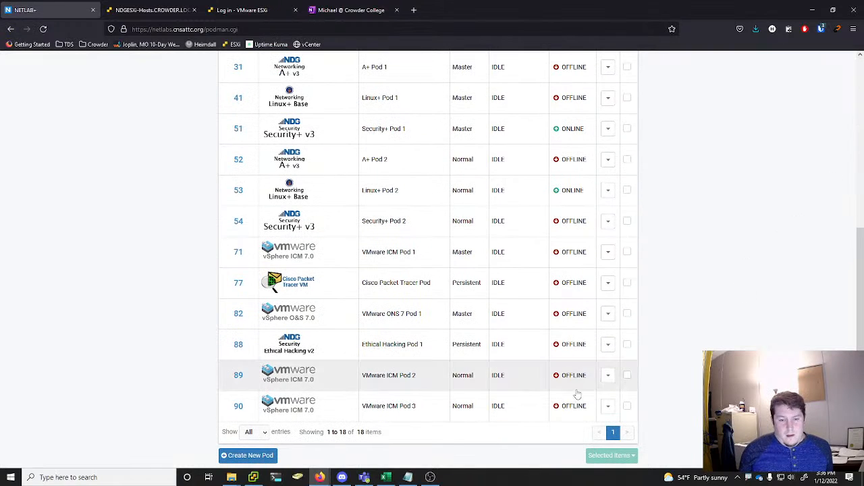
{"action": "left_click", "coordinate": [608, 406]}
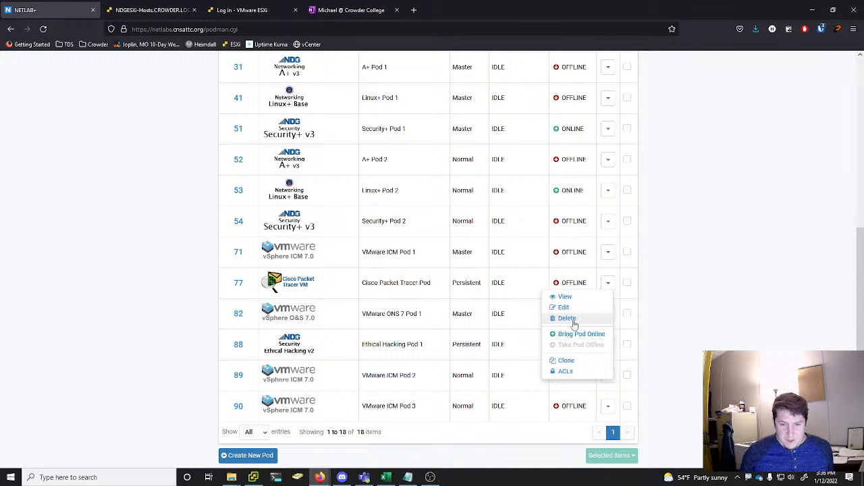
{"action": "left_click", "coordinate": [567, 319]}
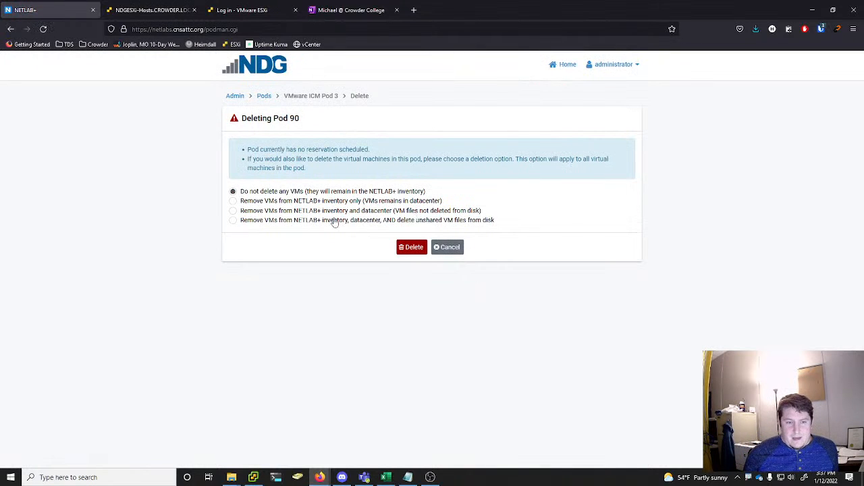
{"action": "left_click", "coordinate": [334, 221]}
{"action": "left_click", "coordinate": [411, 277]}
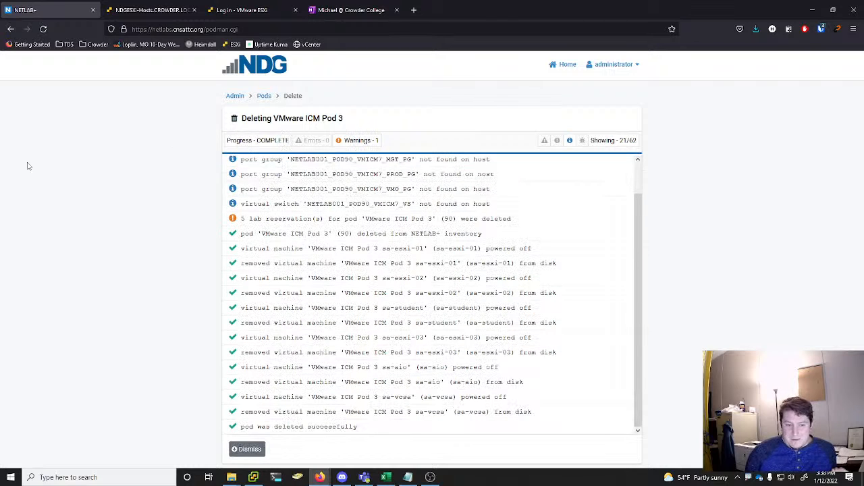
{"action": "left_click", "coordinate": [260, 452]}
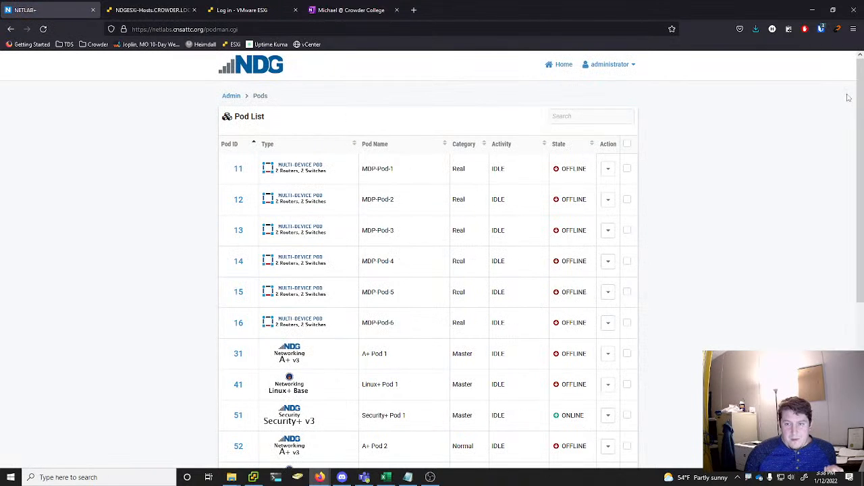
Delete pod 89 with its VMs from inventory and datacenter, including unshared VM files on disk, and dismiss its finished report
{"action": "left_click_drag", "start_coordinate": [856, 101], "coordinate": [855, 246]}
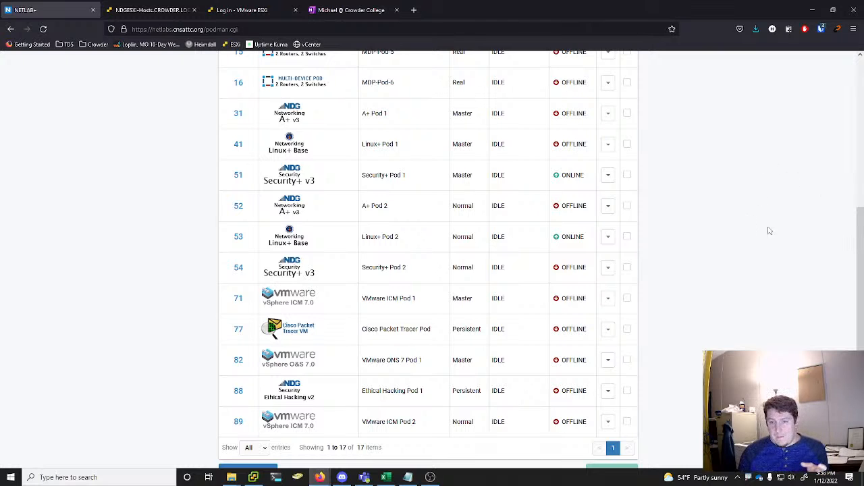
{"action": "scroll", "coordinate": [759, 236], "scroll_direction": "down", "scroll_amount": 1}
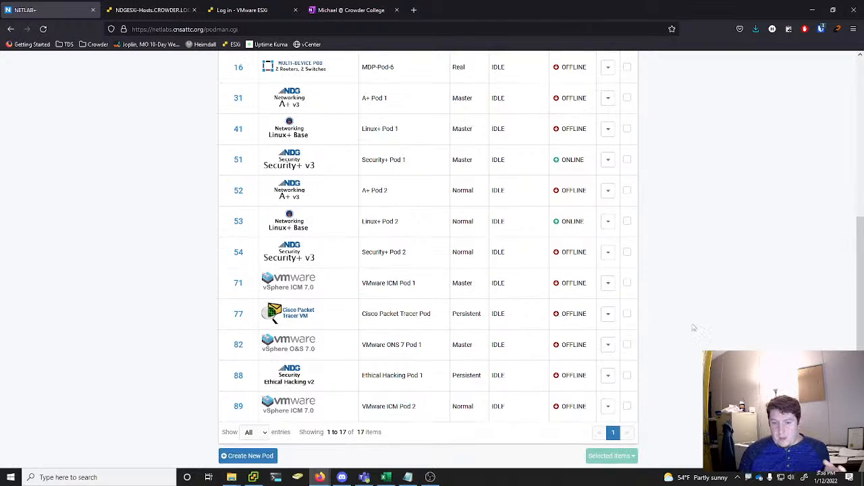
{"action": "left_click", "coordinate": [612, 381]}
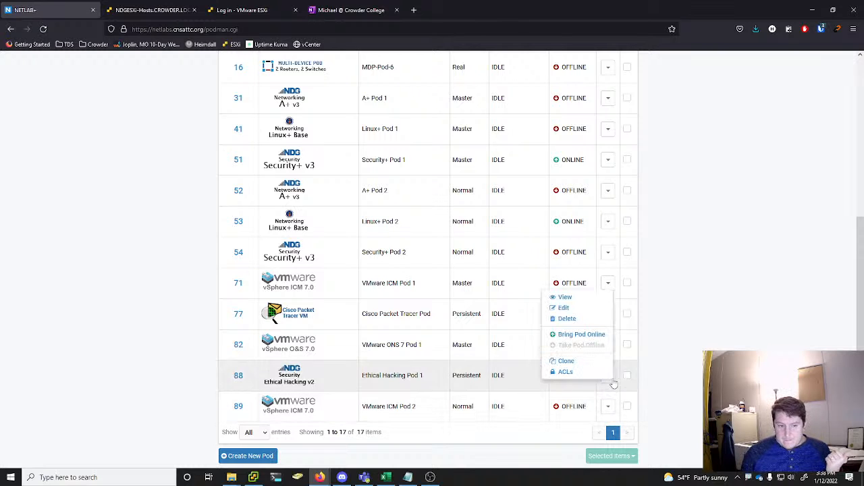
{"action": "left_click", "coordinate": [569, 319]}
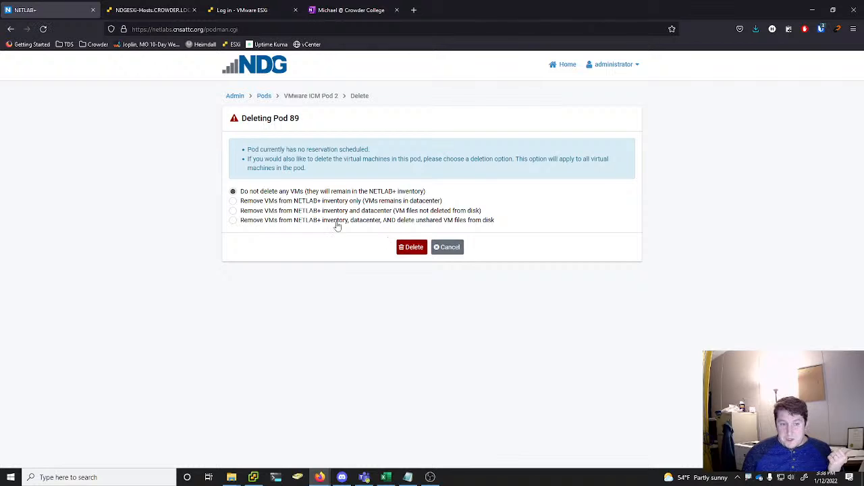
{"action": "left_click", "coordinate": [335, 221]}
{"action": "left_click", "coordinate": [412, 276]}
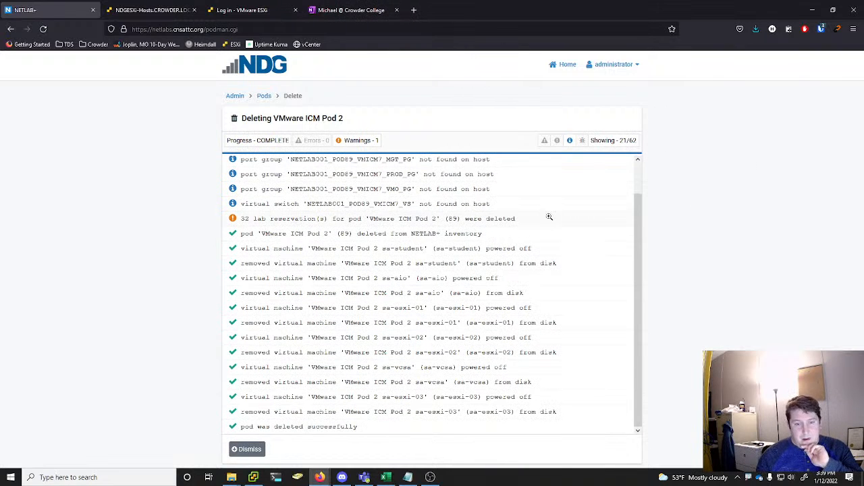
{"action": "left_click", "coordinate": [249, 450]}
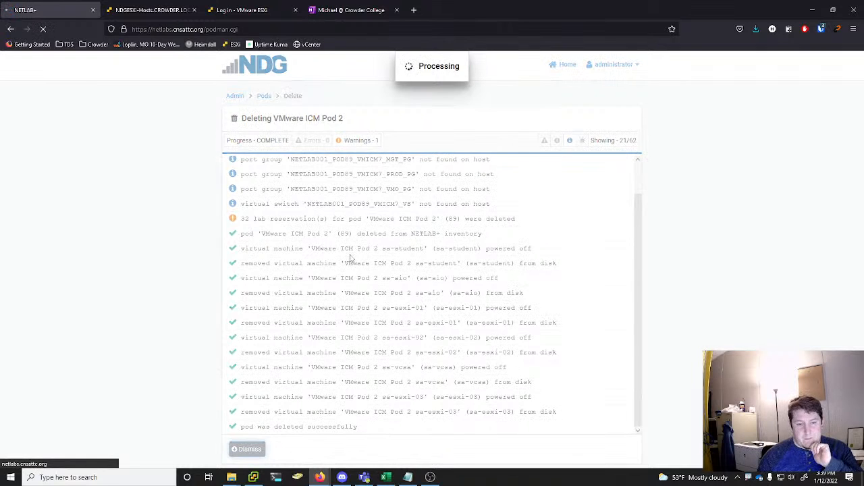
{"action": "scroll", "coordinate": [399, 228], "scroll_direction": "down", "scroll_amount": 3}
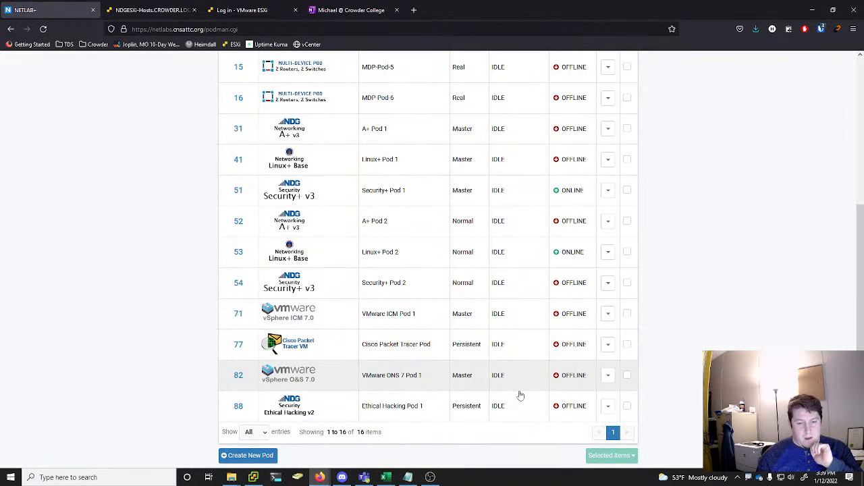
{"action": "left_click", "coordinate": [607, 374]}
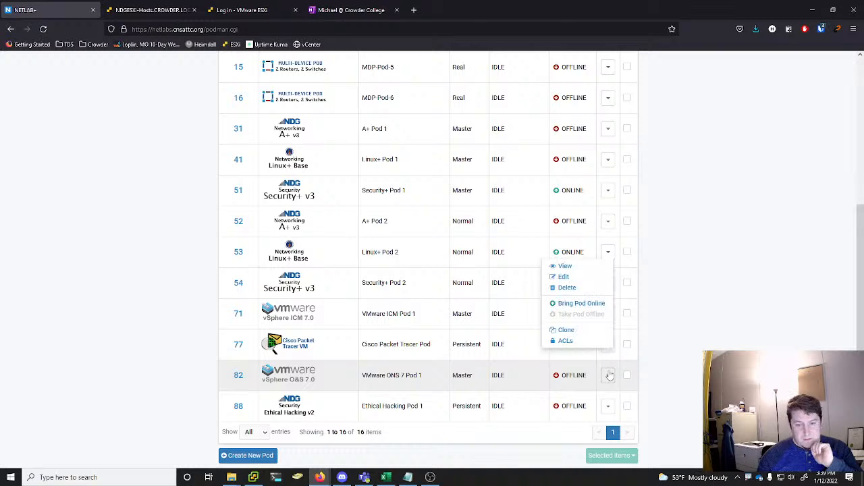
{"action": "left_click", "coordinate": [588, 290]}
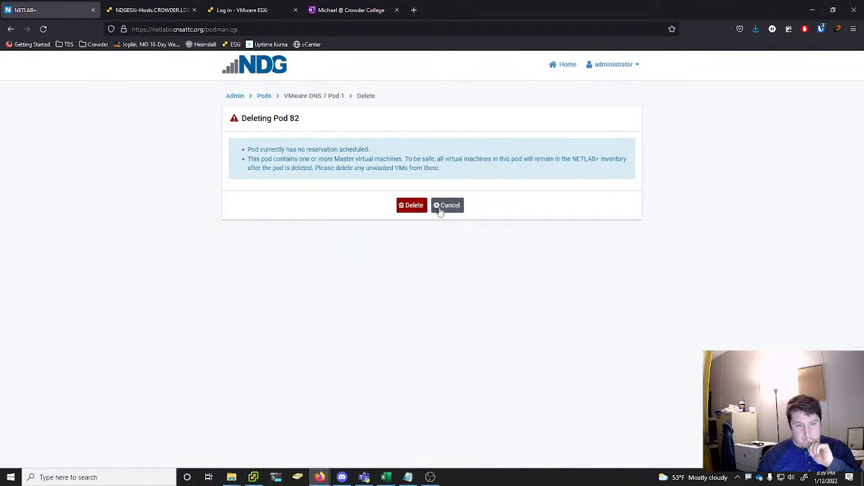
{"action": "left_click", "coordinate": [439, 210]}
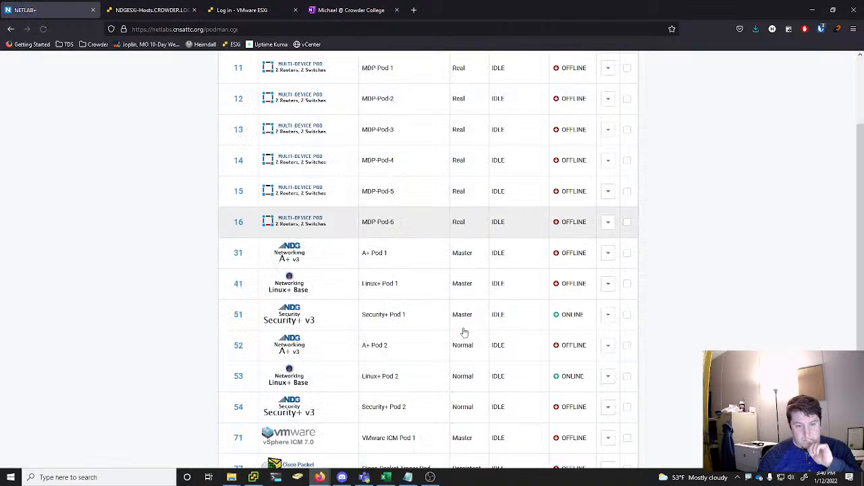
Delete pod 71, VMware ICM Pod 1, and dismiss its finished deletion report
{"action": "left_click", "coordinate": [609, 315]}
{"action": "left_click", "coordinate": [577, 355]}
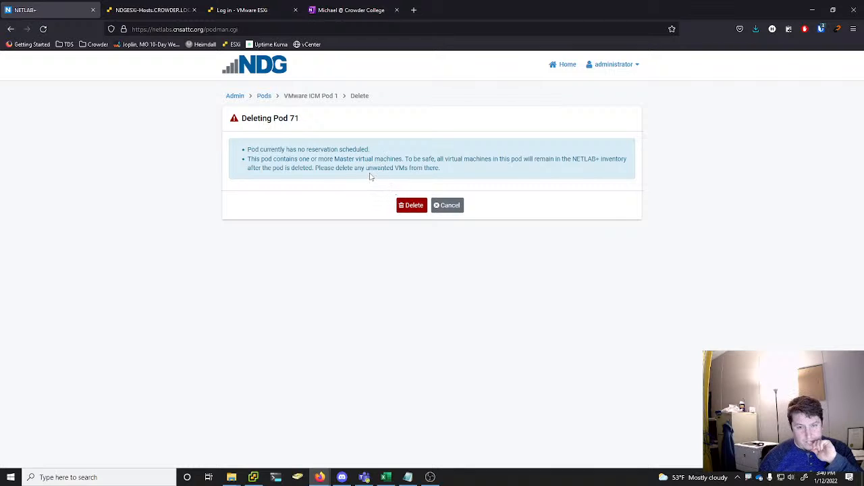
{"action": "left_click", "coordinate": [412, 206]}
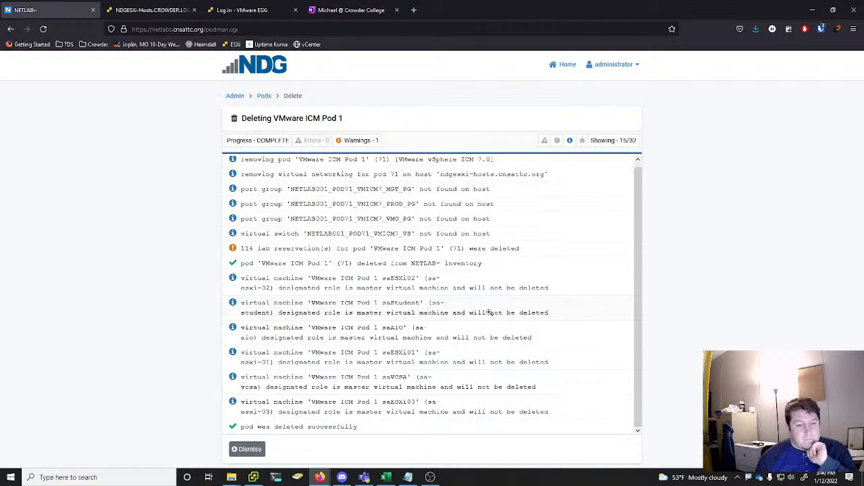
{"action": "left_click", "coordinate": [247, 449]}
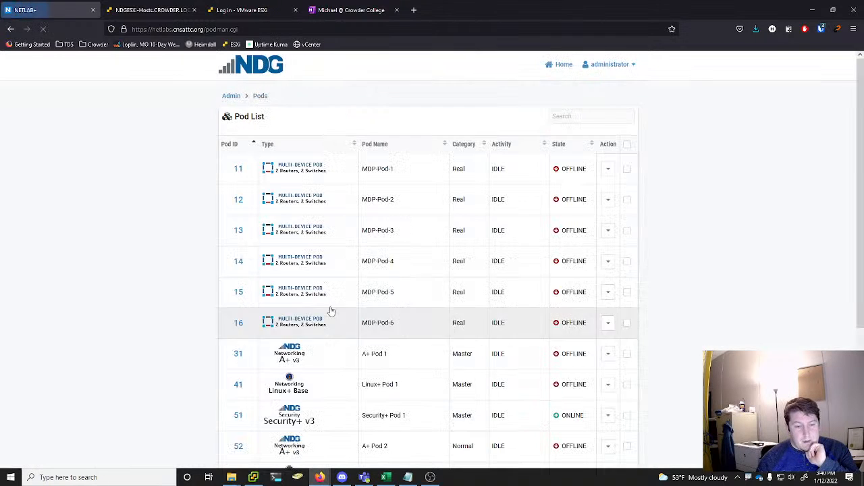
Delete pod 82, VMware ONS 7 Pod 1, and dismiss its finished deletion report
{"action": "scroll", "coordinate": [331, 311], "scroll_direction": "down", "scroll_amount": 5}
{"action": "left_click", "coordinate": [608, 377]}
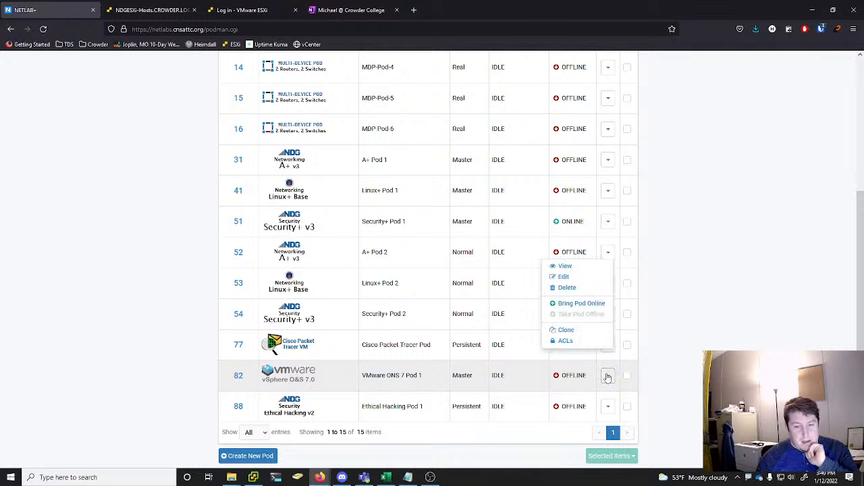
{"action": "left_click", "coordinate": [577, 303]}
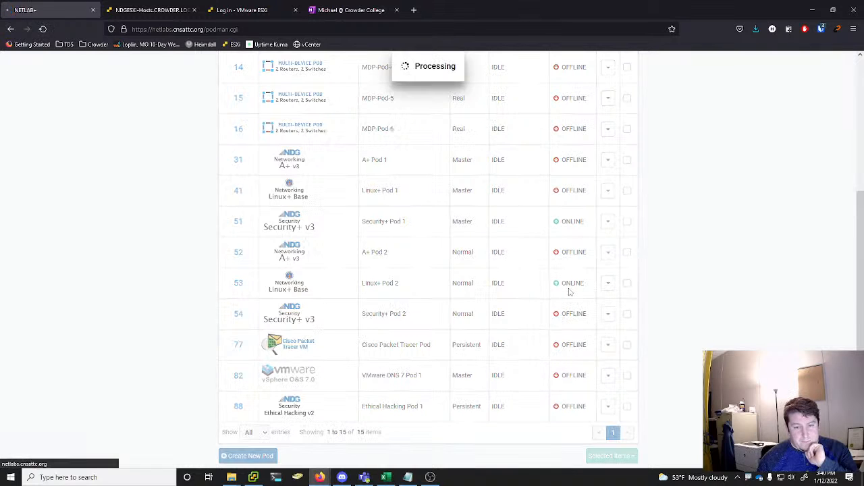
{"action": "left_click", "coordinate": [409, 207]}
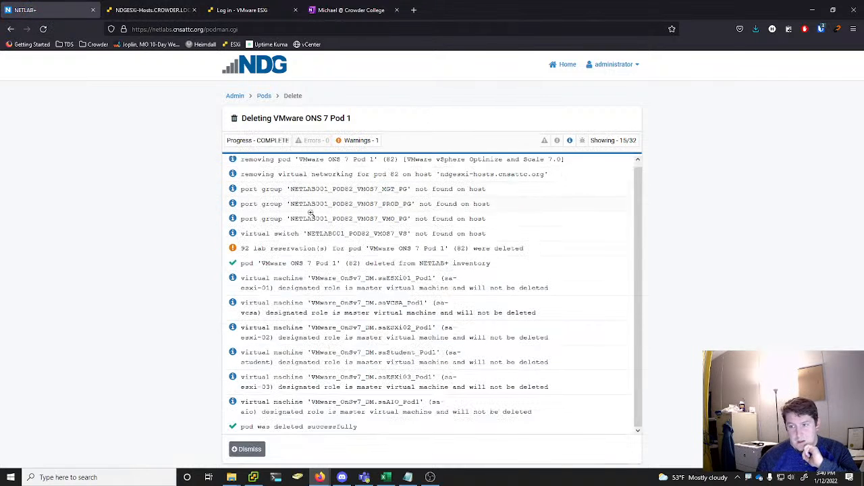
{"action": "left_click", "coordinate": [243, 450]}
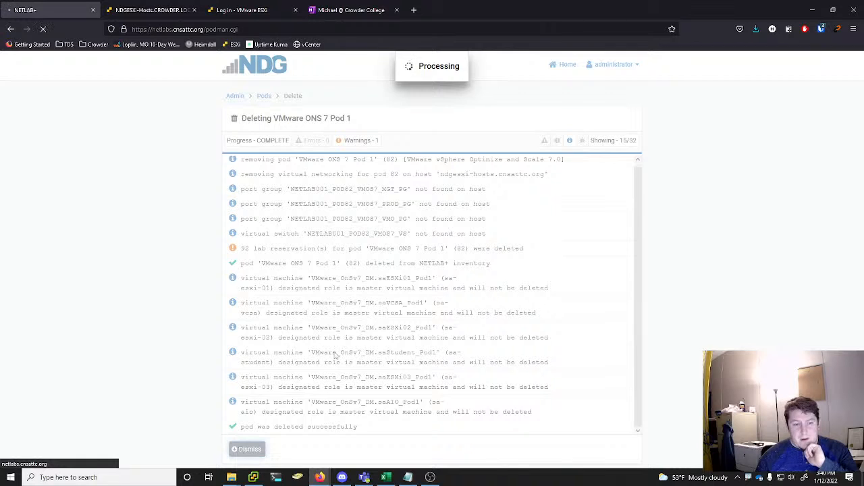
View the details of pod 31, A+ Pod 1, to check its virtual machines, and return to the pod list
{"action": "scroll", "coordinate": [333, 214], "scroll_direction": "down", "scroll_amount": 3}
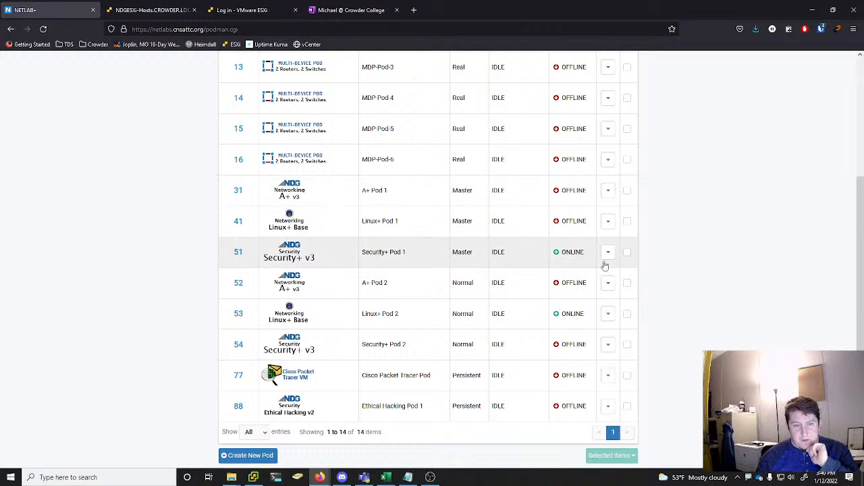
{"action": "left_click", "coordinate": [608, 190]}
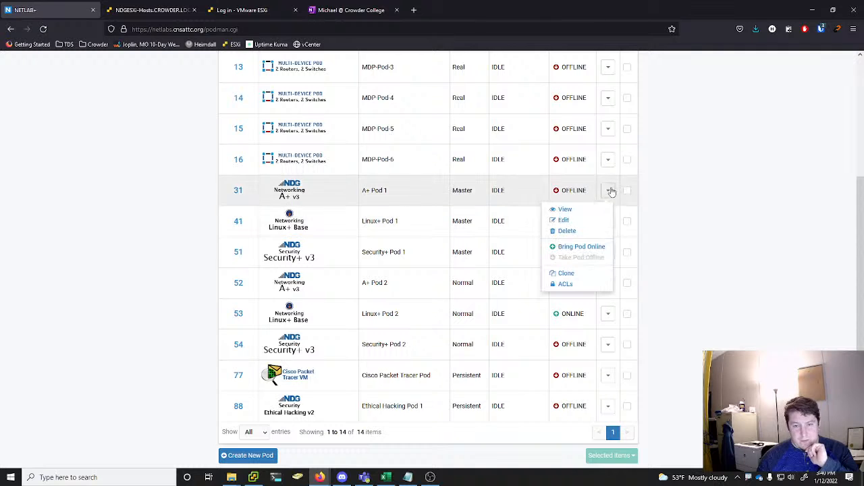
{"action": "left_click", "coordinate": [585, 210]}
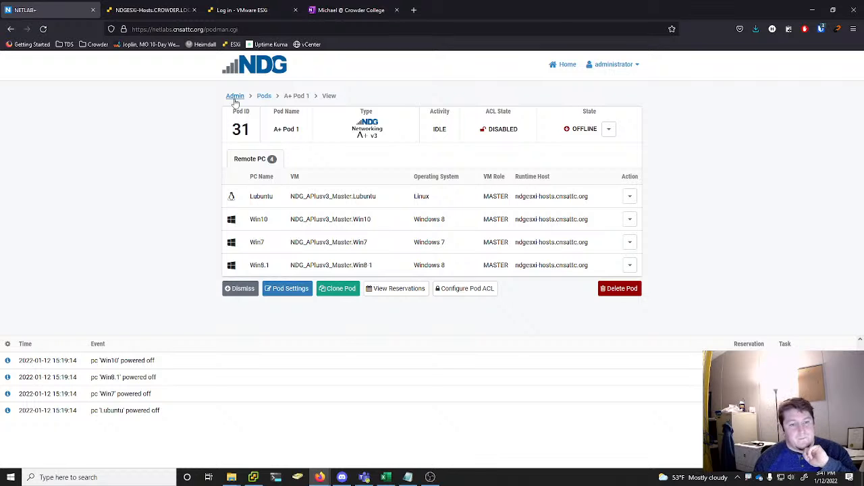
{"action": "left_click", "coordinate": [264, 96]}
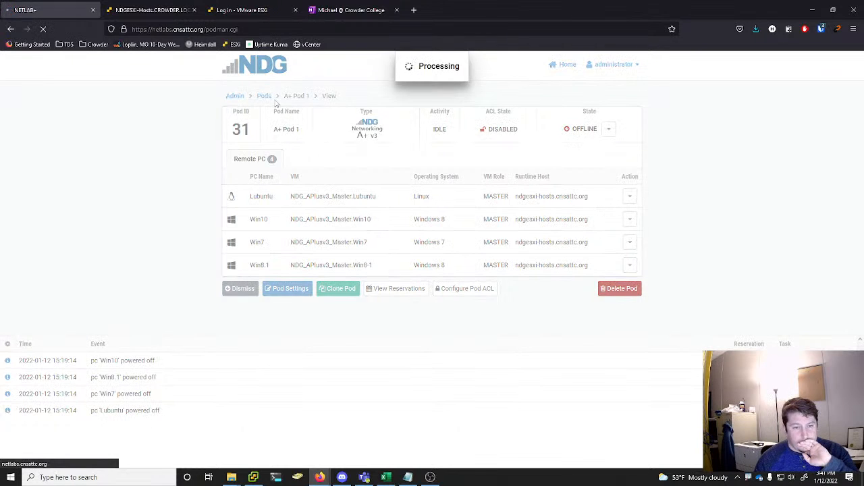
Delete pod 77, Cisco Packet Tracer Pod, and dismiss its finished deletion report
{"action": "scroll", "coordinate": [364, 233], "scroll_direction": "down", "scroll_amount": 3}
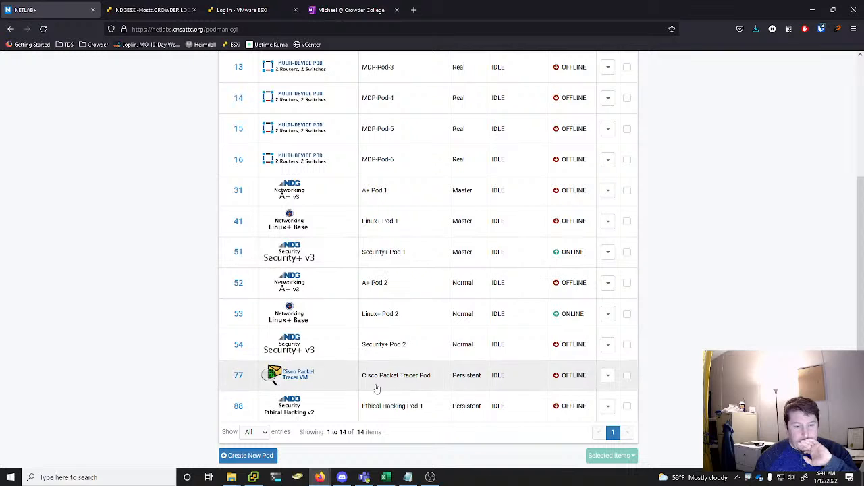
{"action": "left_click", "coordinate": [608, 375]}
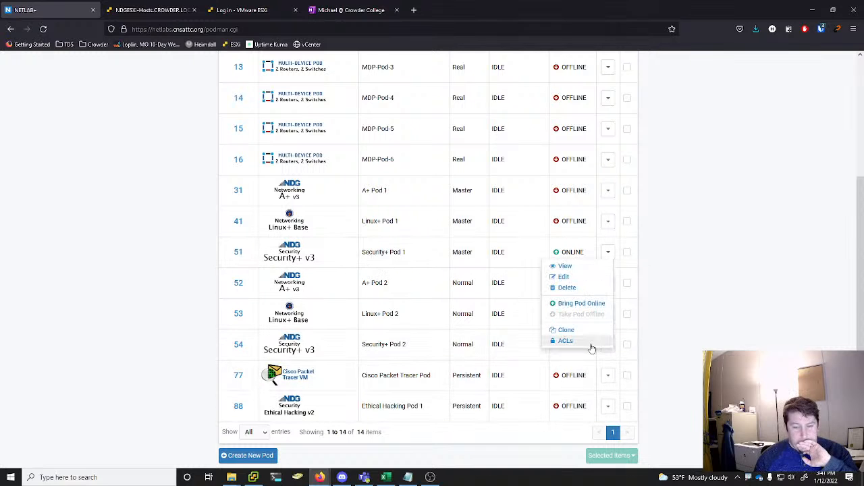
{"action": "left_click", "coordinate": [576, 289]}
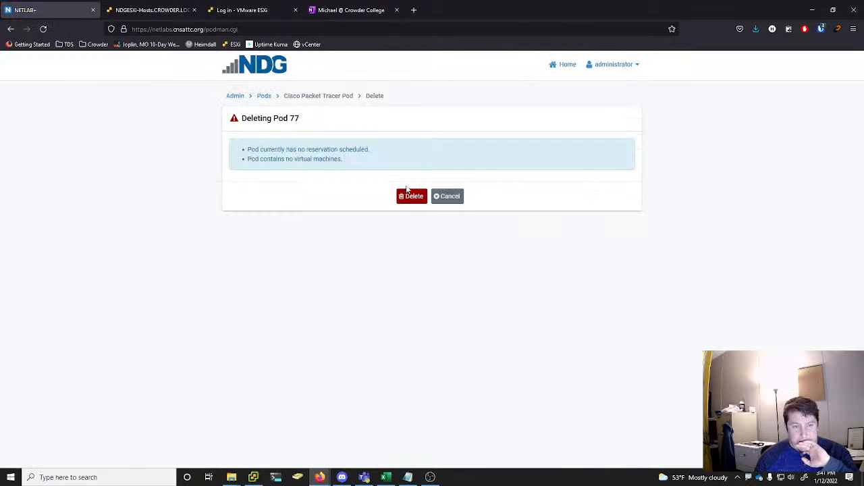
{"action": "left_click", "coordinate": [411, 196]}
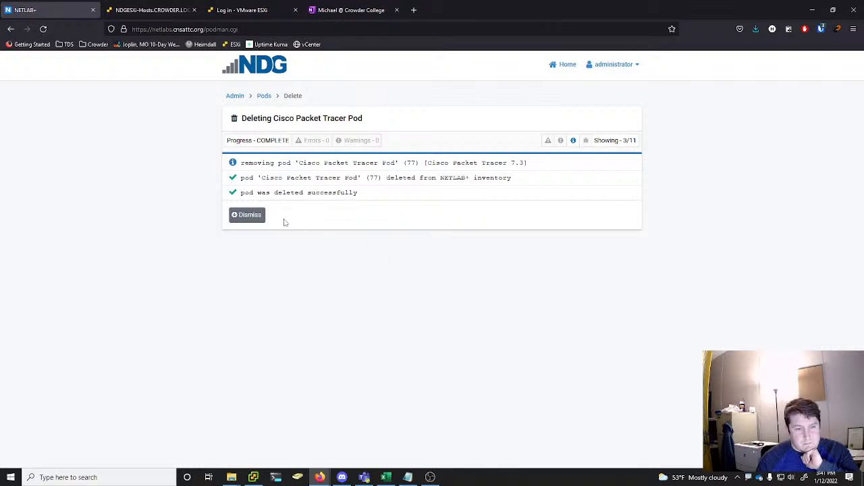
{"action": "left_click", "coordinate": [249, 215]}
View the details of pod 88, Ethical Hacking Pod 1, to check its remote PCs and assigned virtual machines
{"action": "scroll", "coordinate": [729, 331], "scroll_direction": "down", "scroll_amount": 3}
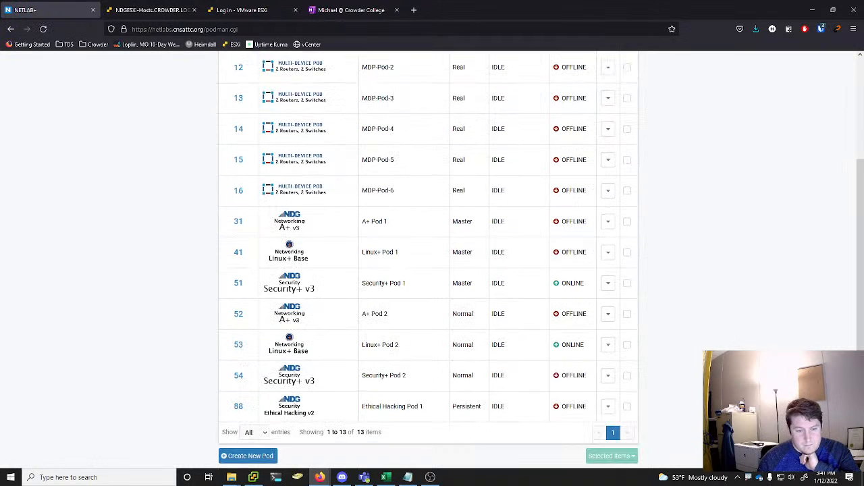
{"action": "left_click", "coordinate": [607, 407]}
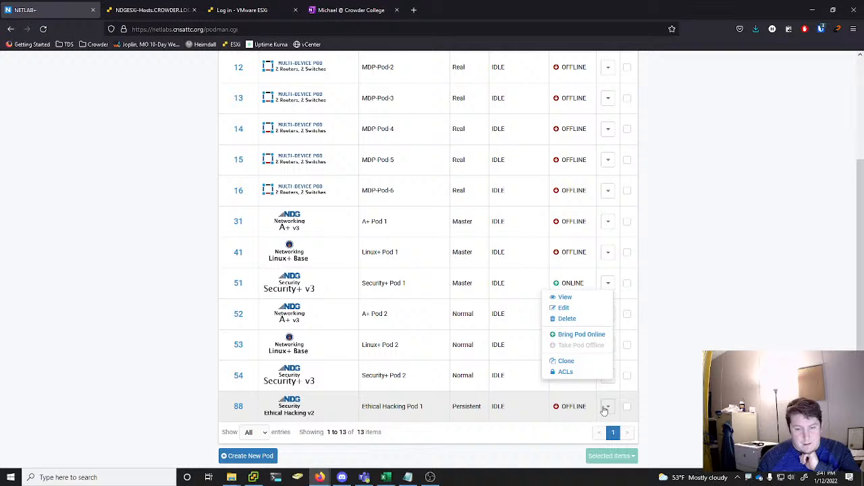
{"action": "left_click", "coordinate": [582, 298]}
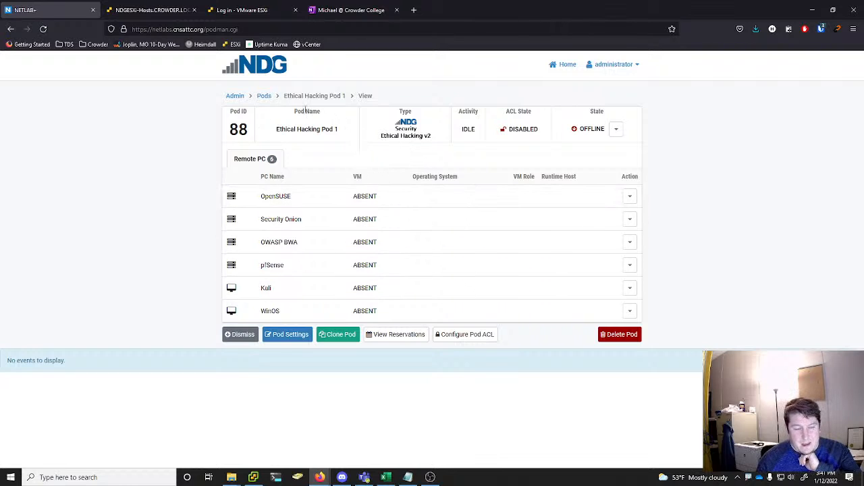
In the virtual machine inventory, remove VMware ICM Pod 1 saAIO from inventory and datacenter, deleting its unshared VM files from disk
{"action": "left_click", "coordinate": [237, 98]}
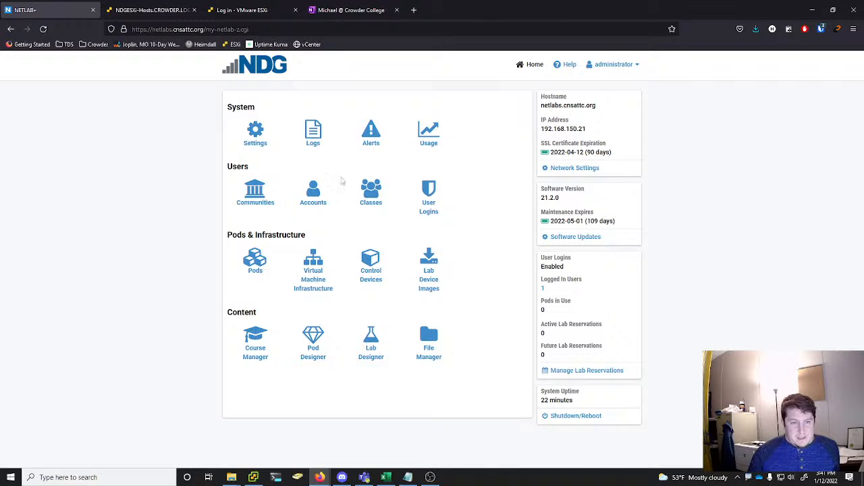
{"action": "left_click", "coordinate": [312, 284]}
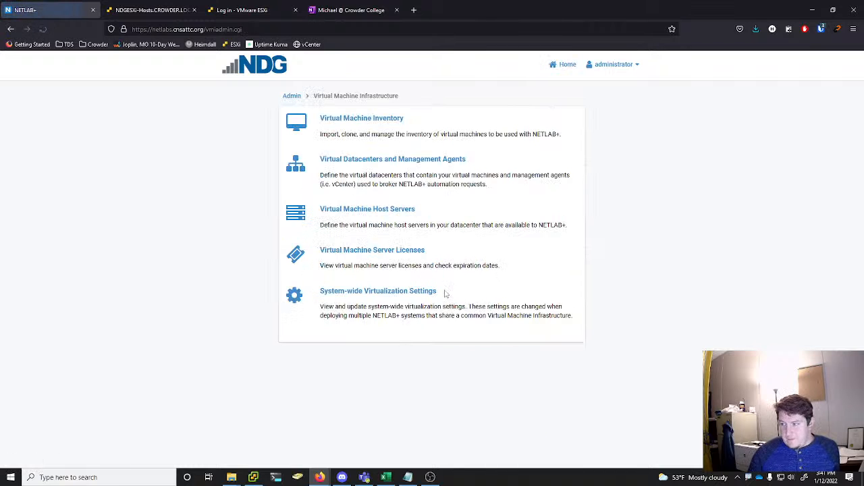
{"action": "left_click", "coordinate": [374, 119]}
{"action": "scroll", "coordinate": [588, 167], "scroll_direction": "down", "scroll_amount": 15}
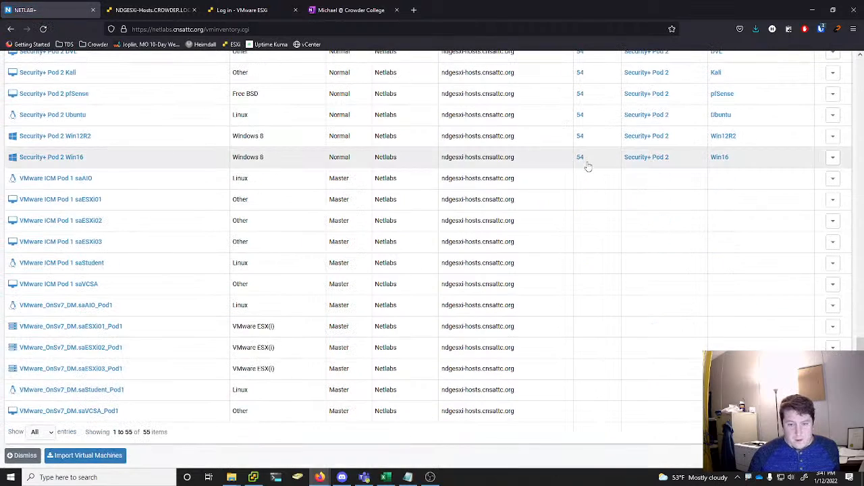
{"action": "left_click", "coordinate": [832, 179]}
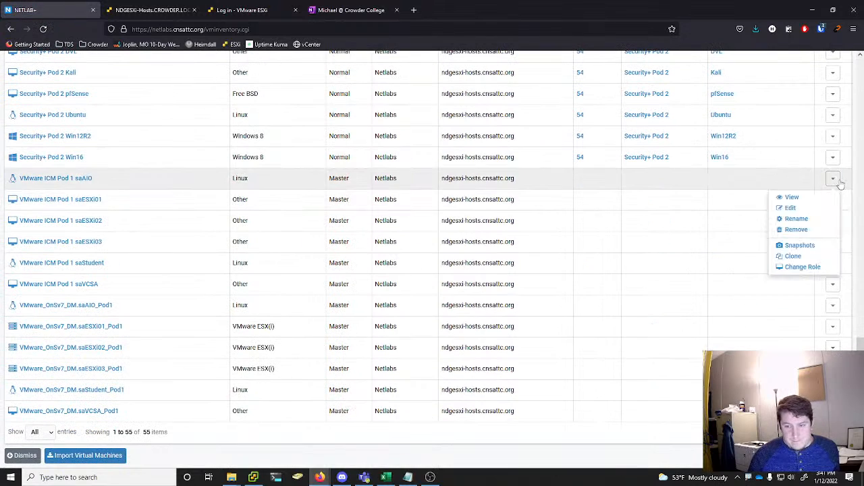
{"action": "left_click", "coordinate": [796, 229]}
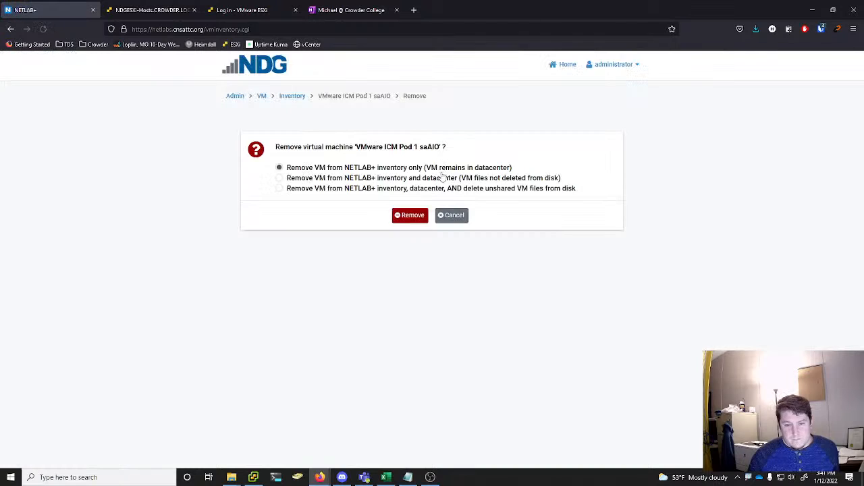
{"action": "left_click", "coordinate": [372, 189]}
{"action": "left_click", "coordinate": [421, 216]}
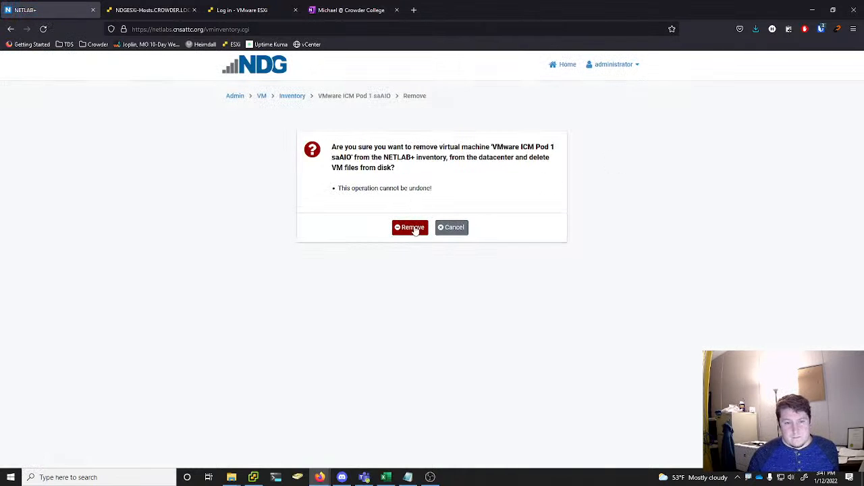
{"action": "left_click", "coordinate": [412, 228]}
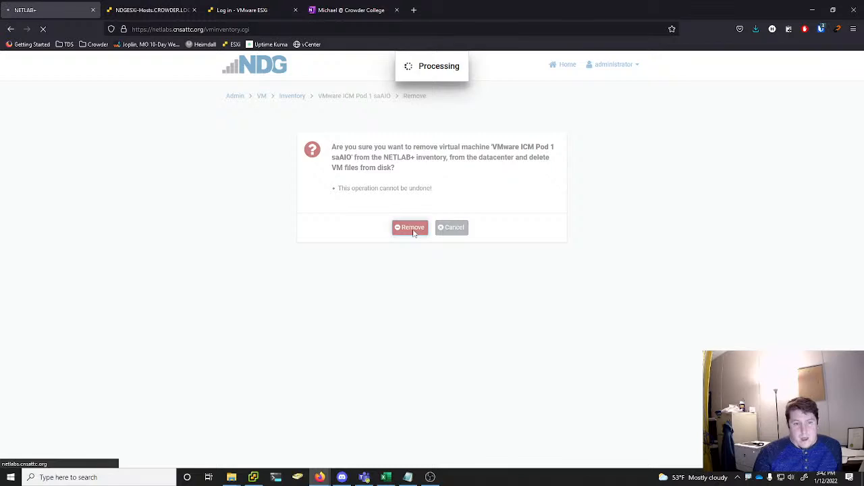
{"action": "left_click", "coordinate": [433, 201]}
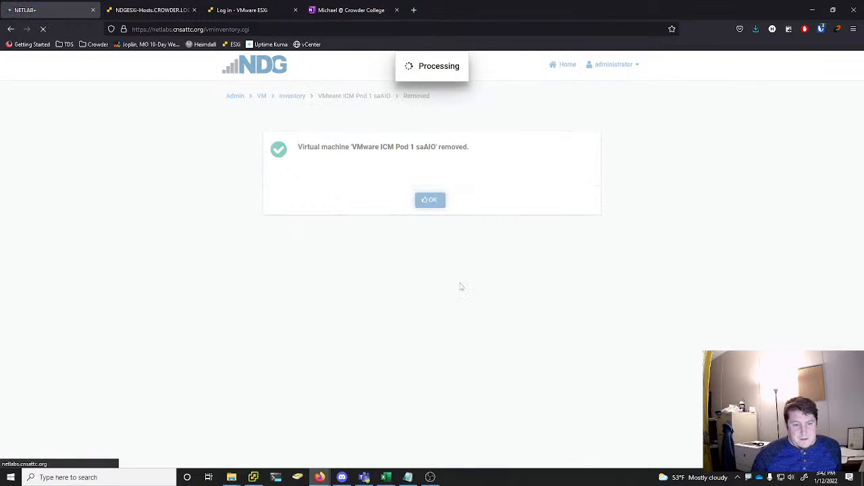
Switch to vSphere Client, examine the remaining VMware ICM and OnSv7 Pod 1 VMs and the options for saESXi01, and return to NETLAB+
{"action": "left_click", "coordinate": [252, 477]}
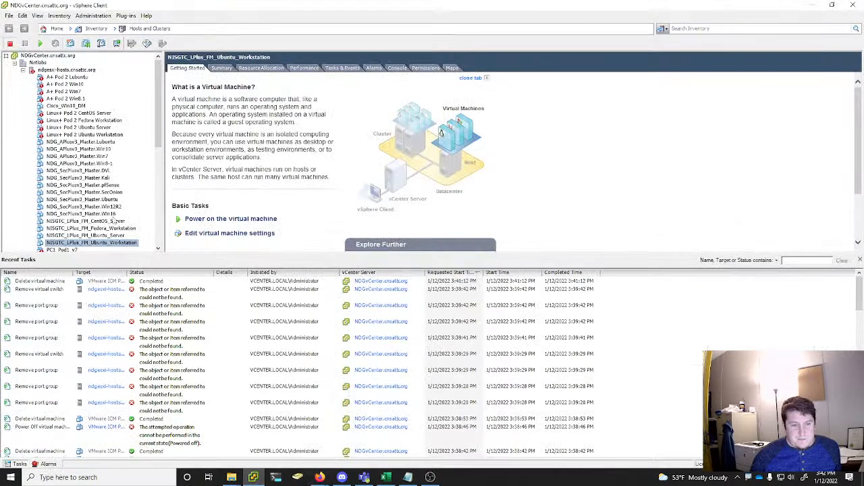
{"action": "scroll", "coordinate": [113, 215], "scroll_direction": "down", "scroll_amount": 5}
{"action": "scroll", "coordinate": [112, 213], "scroll_direction": "up", "scroll_amount": 3}
{"action": "scroll", "coordinate": [111, 213], "scroll_direction": "down", "scroll_amount": 3}
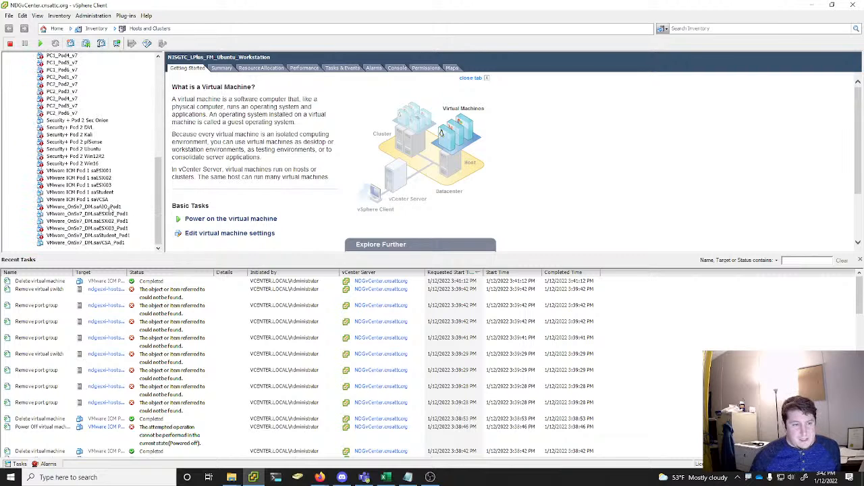
{"action": "left_click", "coordinate": [83, 156]}
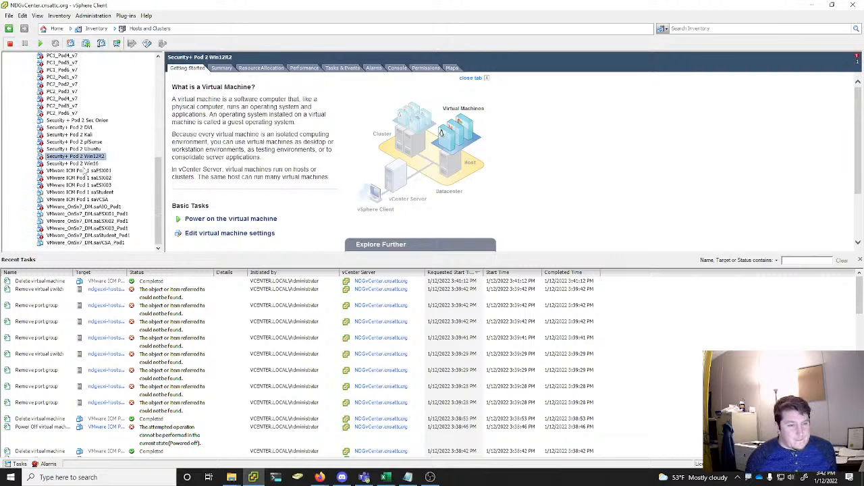
{"action": "left_click", "coordinate": [84, 178]}
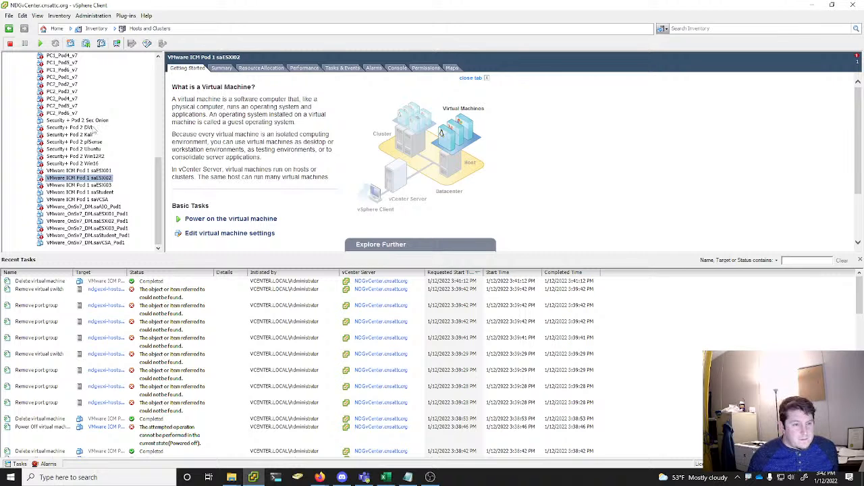
{"action": "mouse_move", "coordinate": [156, 194]}
{"action": "left_mouse_down"}
{"action": "mouse_move", "coordinate": [168, 98]}
{"action": "mouse_move", "coordinate": [150, 207]}
{"action": "left_mouse_up"}
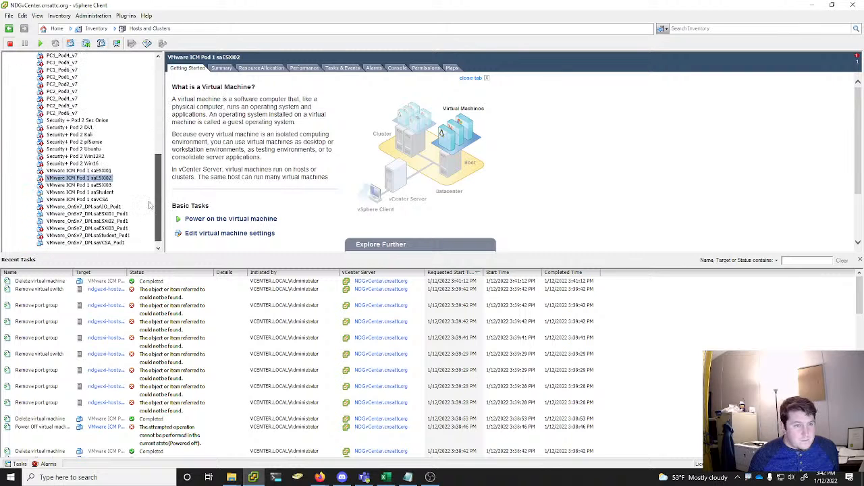
{"action": "left_click", "coordinate": [89, 207]}
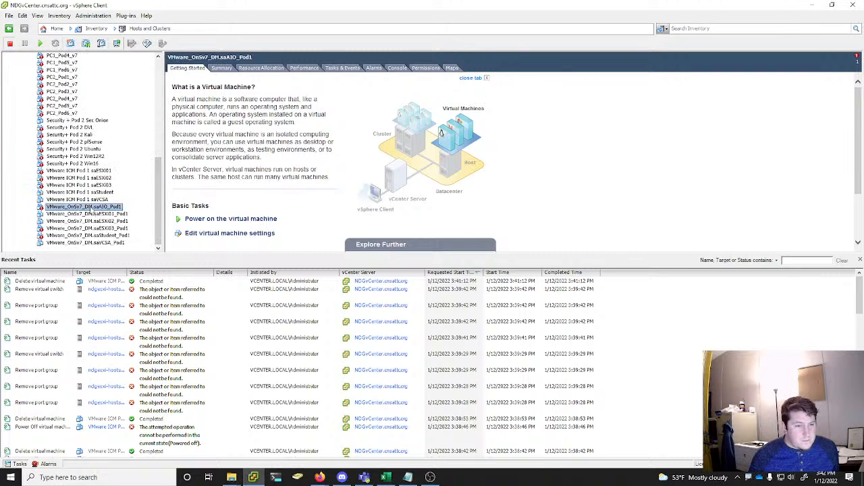
{"action": "right_click", "coordinate": [90, 172]}
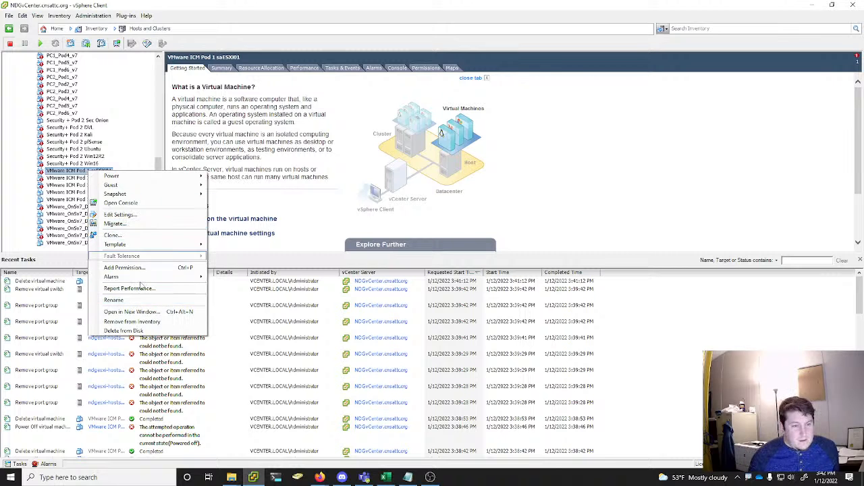
{"action": "left_click", "coordinate": [815, 6]}
Remove VMware ICM Pod 1 saESXi01 from the NETLAB+ inventory and datacenter, deleting its unshared VM files from disk
{"action": "scroll", "coordinate": [820, 286], "scroll_direction": "down", "scroll_amount": 10}
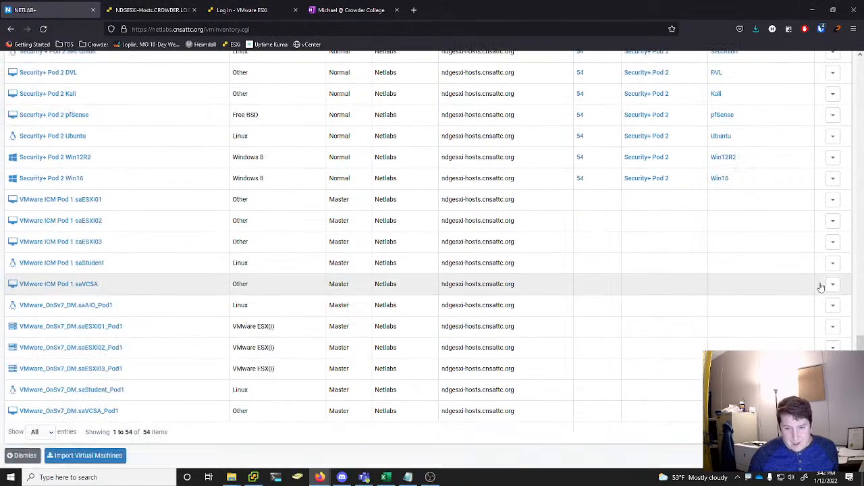
{"action": "left_click", "coordinate": [832, 199]}
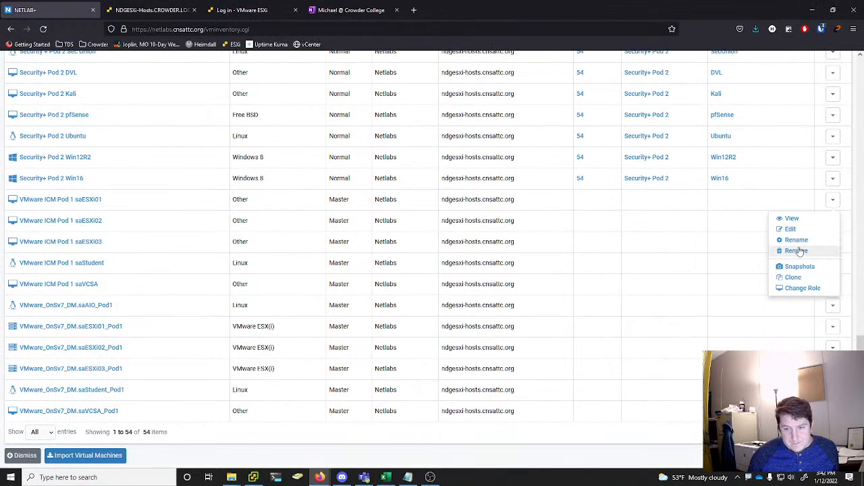
{"action": "left_click", "coordinate": [796, 250]}
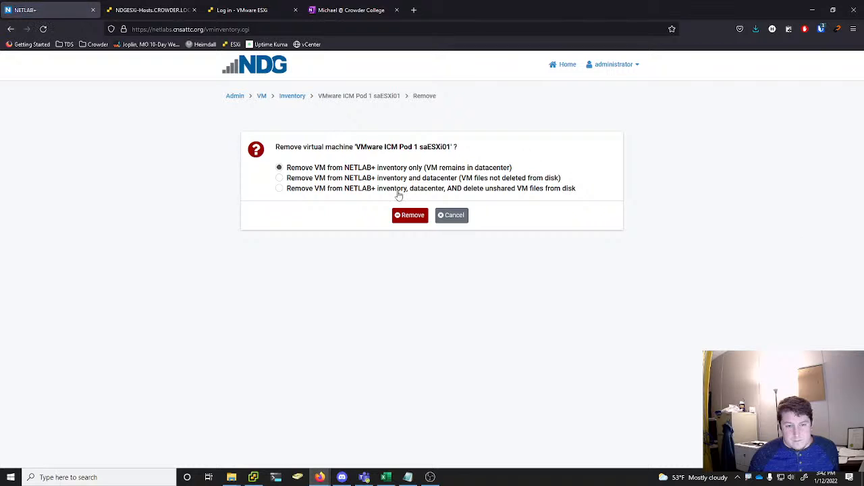
{"action": "left_click", "coordinate": [377, 189]}
{"action": "left_click", "coordinate": [419, 216]}
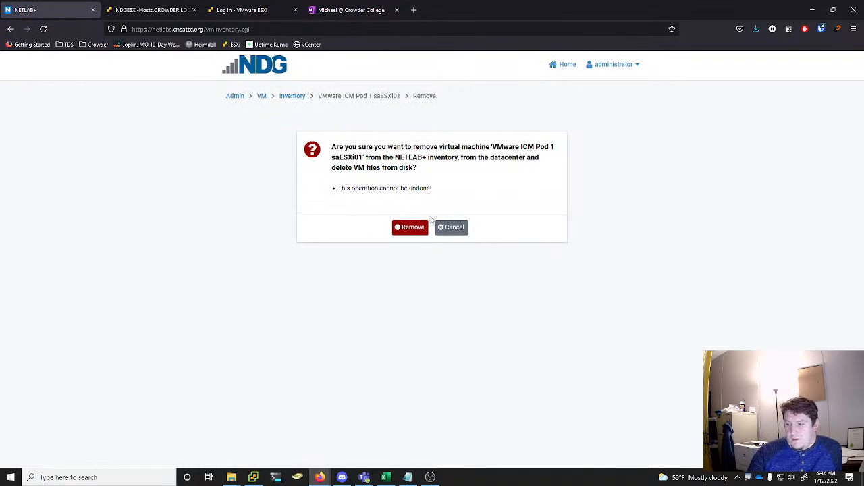
{"action": "left_click", "coordinate": [401, 229]}
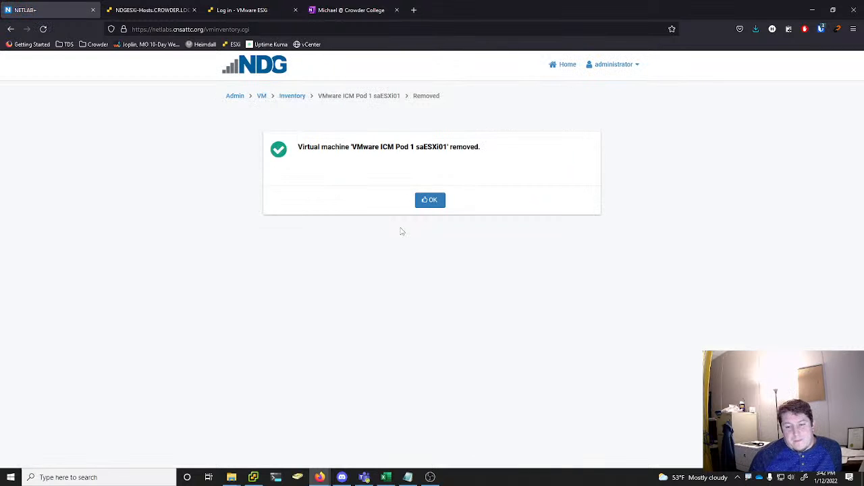
{"action": "left_click", "coordinate": [430, 200]}
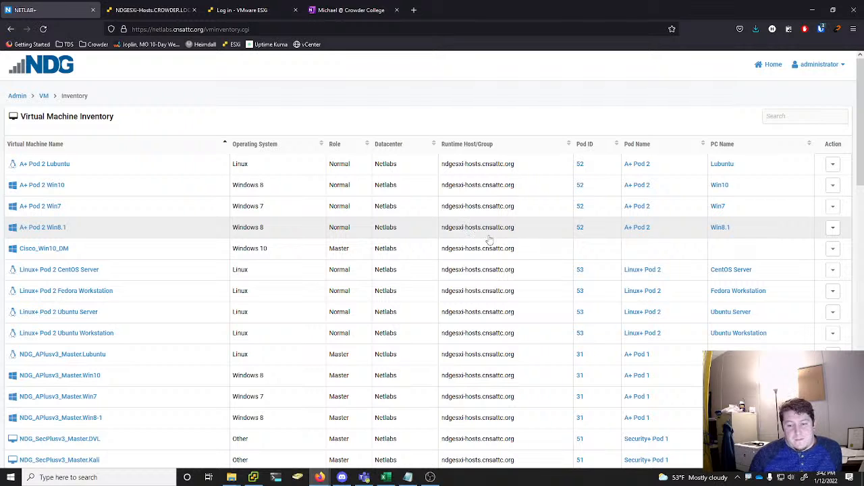
Remove VMware ICM Pod 1 saESXi02 from the NETLAB+ inventory and datacenter, deleting its unshared VM files from disk
{"action": "scroll", "coordinate": [598, 270], "scroll_direction": "down", "scroll_amount": 10}
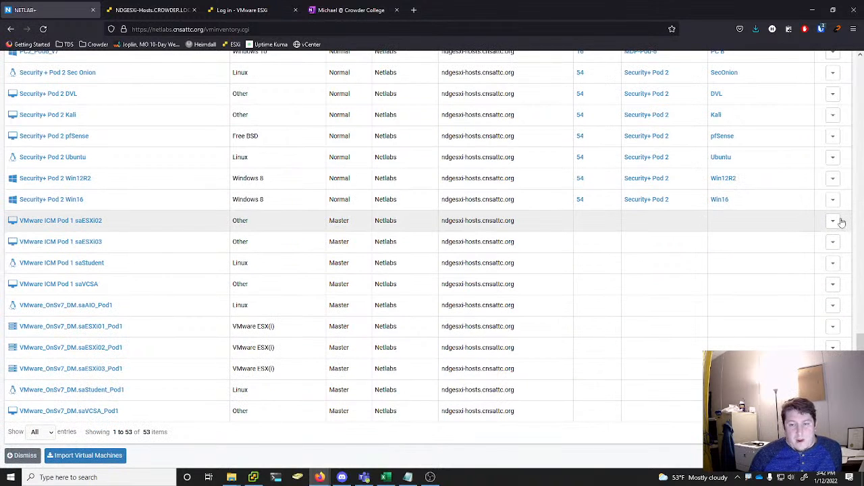
{"action": "left_click", "coordinate": [833, 221]}
{"action": "left_click", "coordinate": [803, 273]}
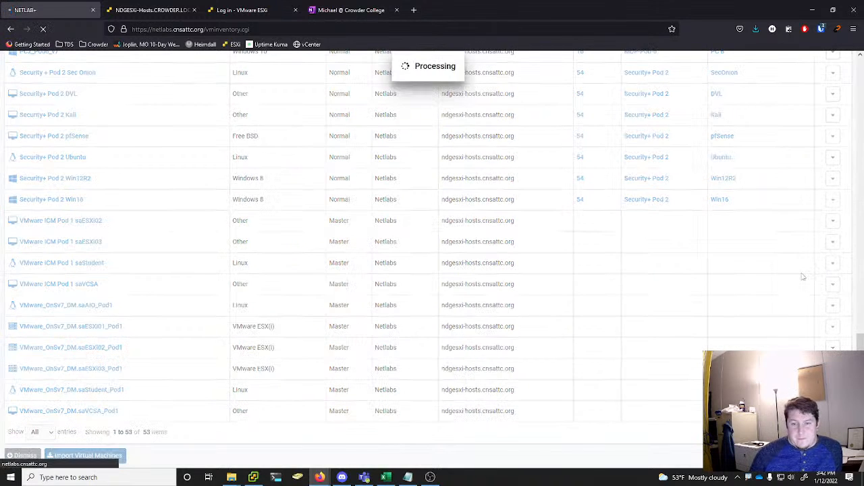
{"action": "left_click", "coordinate": [335, 179]}
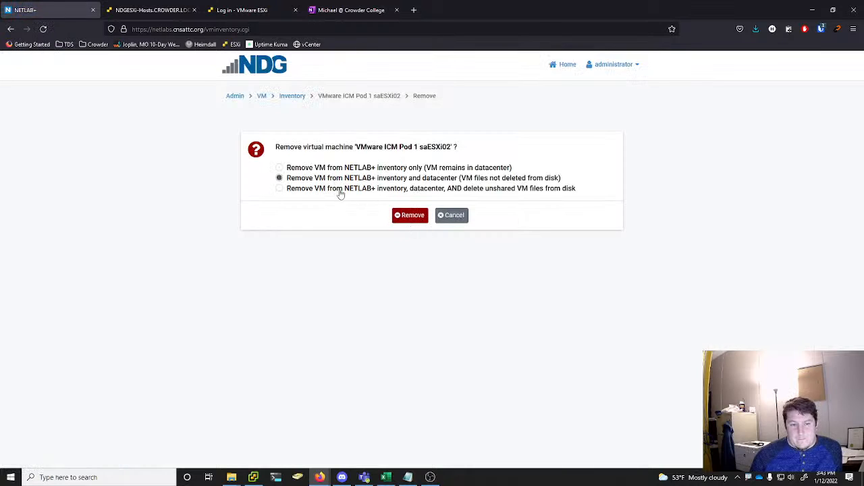
{"action": "left_click", "coordinate": [350, 191]}
{"action": "left_click", "coordinate": [409, 215]}
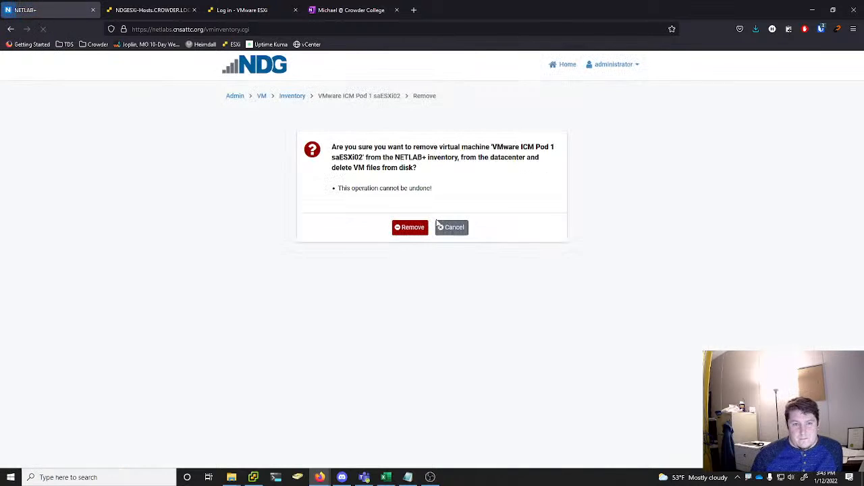
{"action": "left_click", "coordinate": [415, 231]}
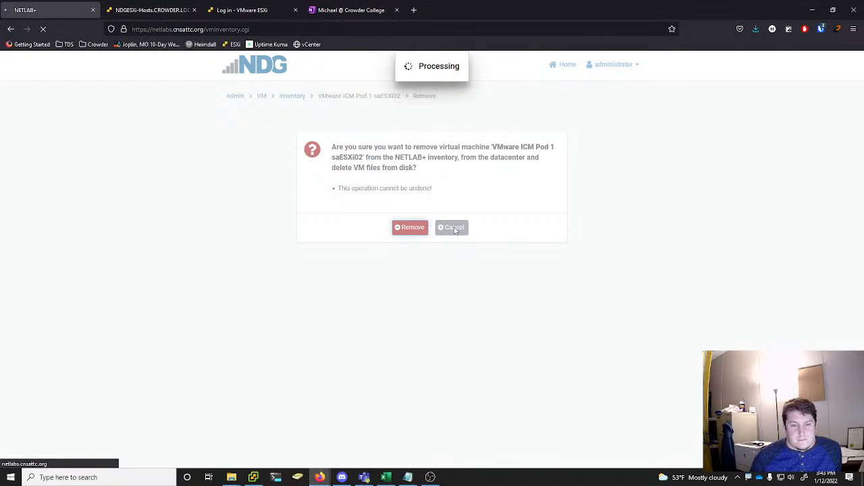
{"action": "left_click", "coordinate": [428, 199]}
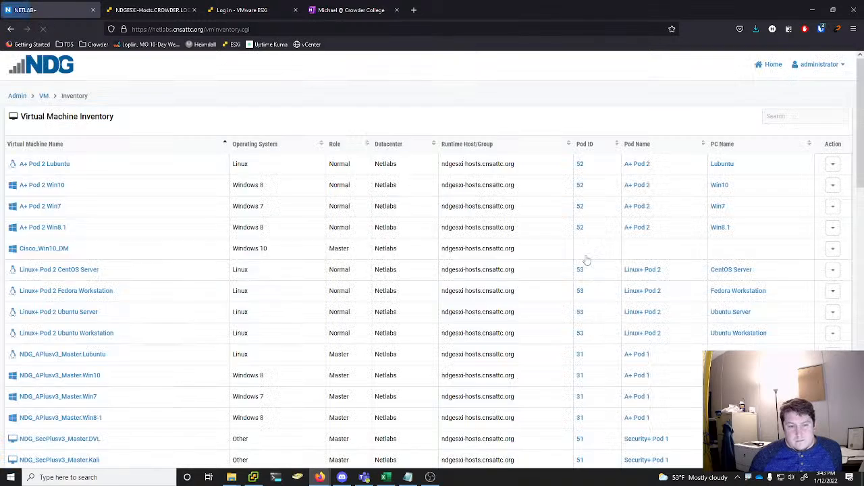
Remove VMware ICM Pod 1 saESXi03 from the NETLAB+ inventory and datacenter, deleting its unshared VM files from disk
{"action": "scroll", "coordinate": [587, 261], "scroll_direction": "down", "scroll_amount": 10}
{"action": "left_click", "coordinate": [832, 242]}
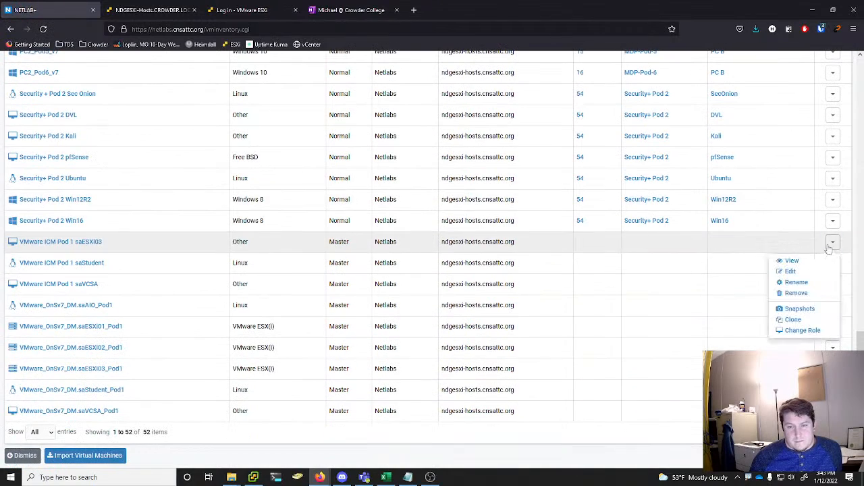
{"action": "left_click", "coordinate": [797, 293]}
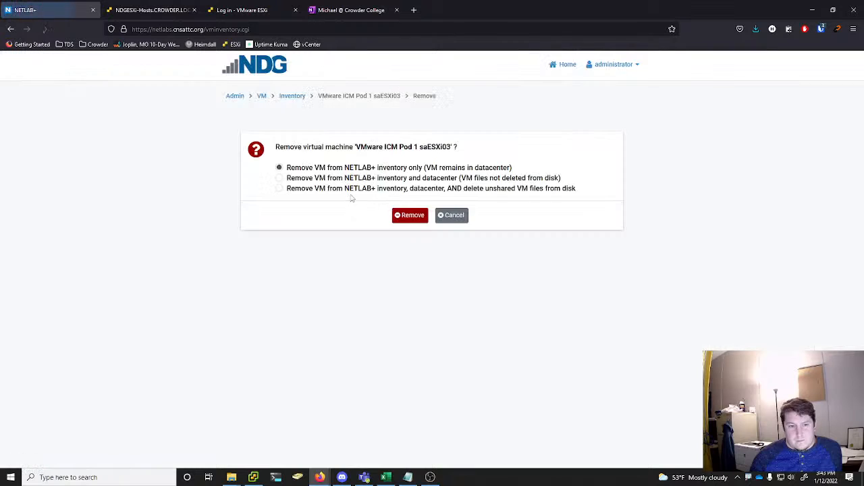
{"action": "left_click", "coordinate": [325, 190]}
{"action": "left_click", "coordinate": [422, 216]}
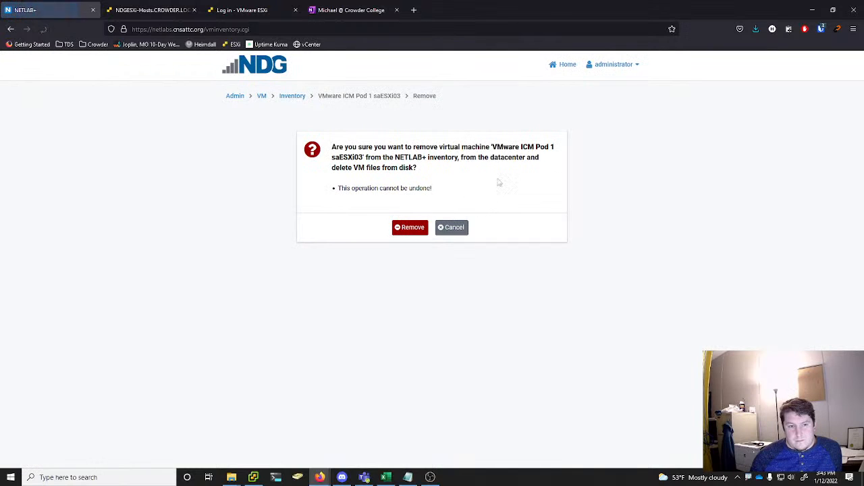
{"action": "left_click", "coordinate": [412, 228]}
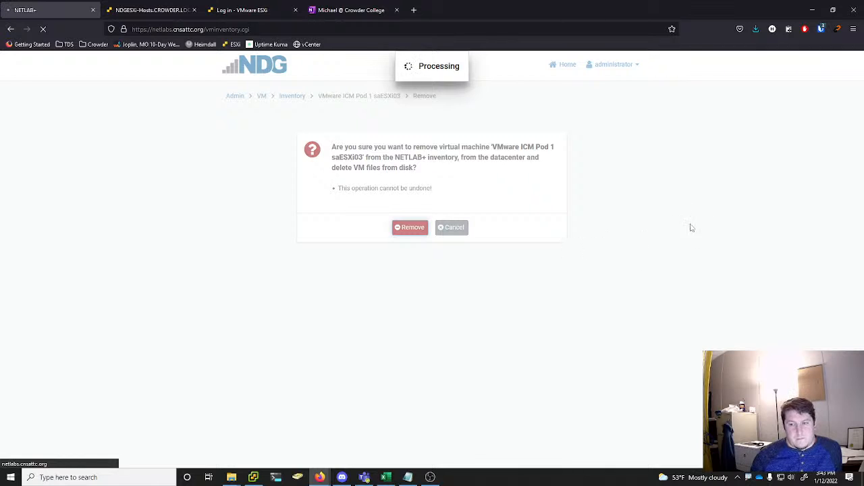
{"action": "left_click", "coordinate": [437, 201]}
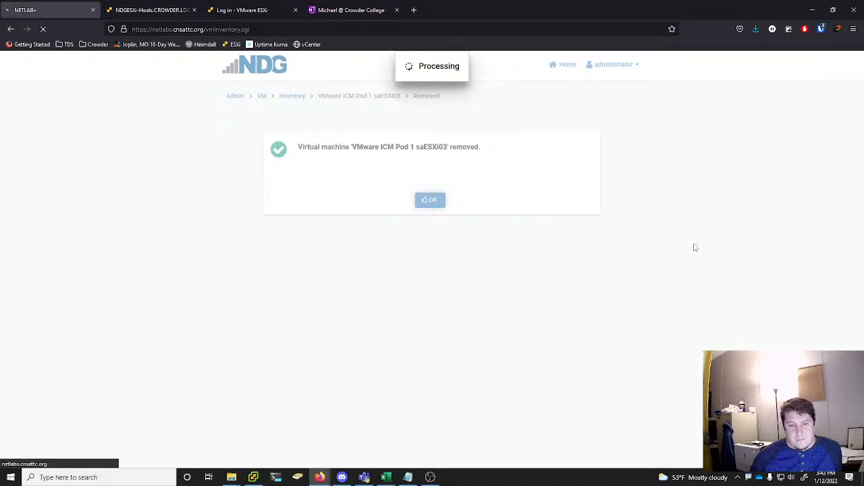
Remove VMware ICM Pod 1 saStudent from the NETLAB+ inventory and datacenter, deleting its unshared VM files from disk
{"action": "scroll", "coordinate": [695, 247], "scroll_direction": "down", "scroll_amount": 15}
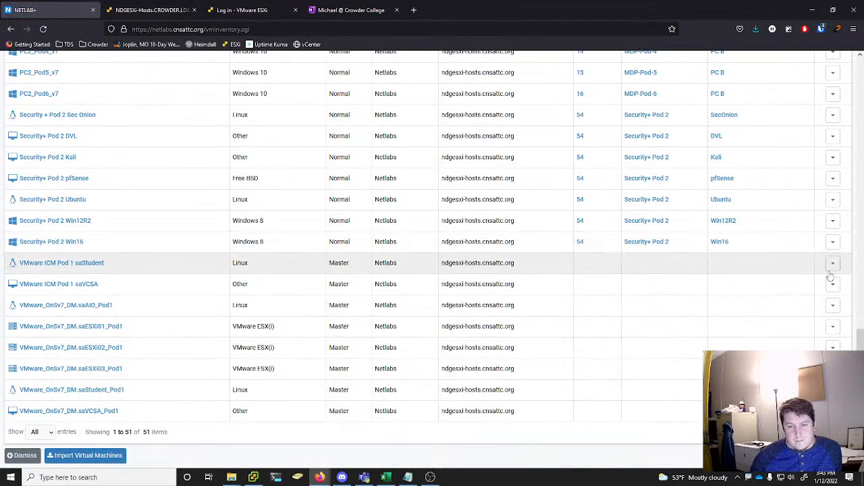
{"action": "left_click", "coordinate": [832, 265]}
{"action": "left_click", "coordinate": [789, 313]}
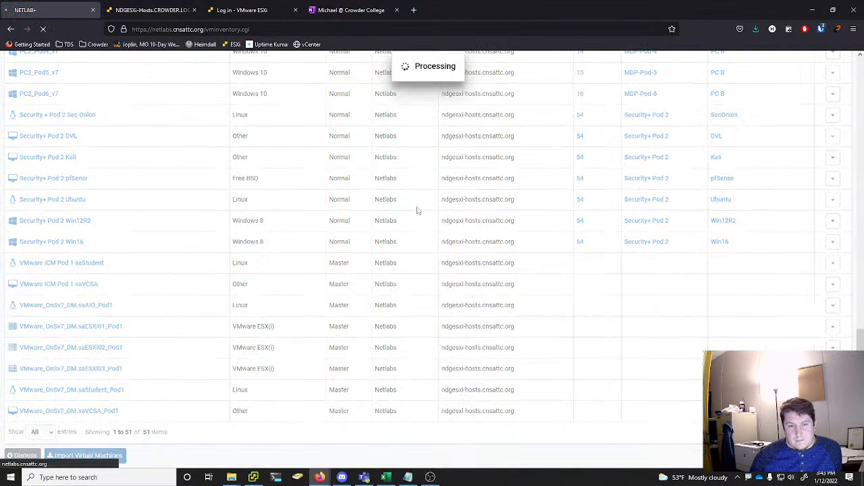
{"action": "left_click_drag", "start_coordinate": [340, 189], "coordinate": [336, 190]}
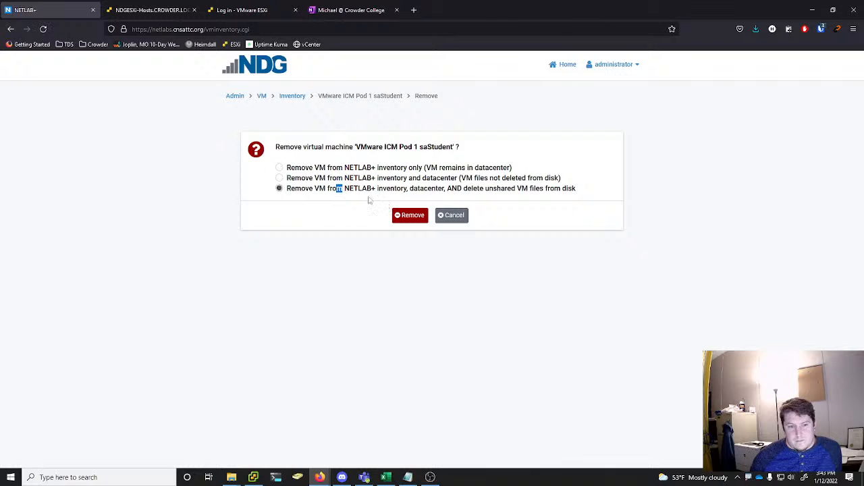
{"action": "left_click", "coordinate": [412, 216]}
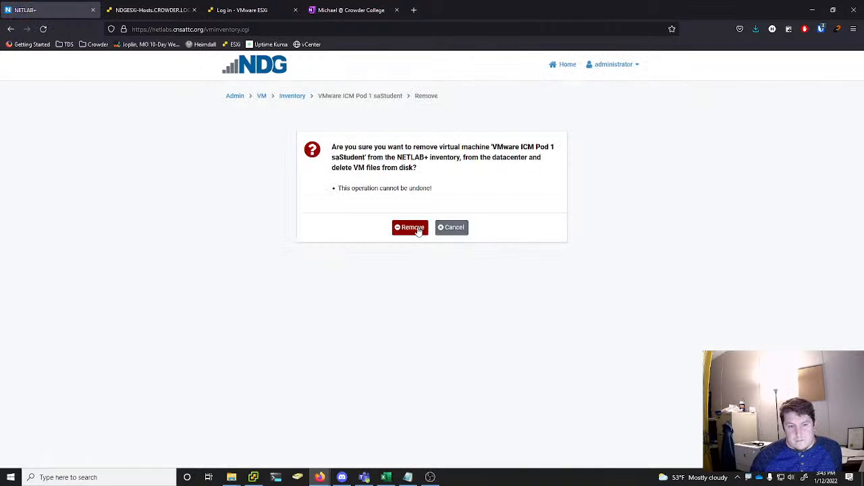
{"action": "left_click", "coordinate": [412, 227]}
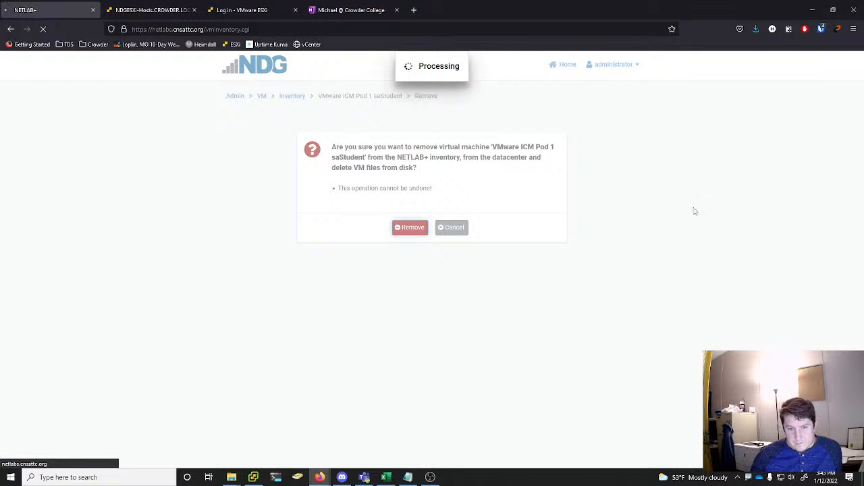
{"action": "left_click", "coordinate": [446, 204]}
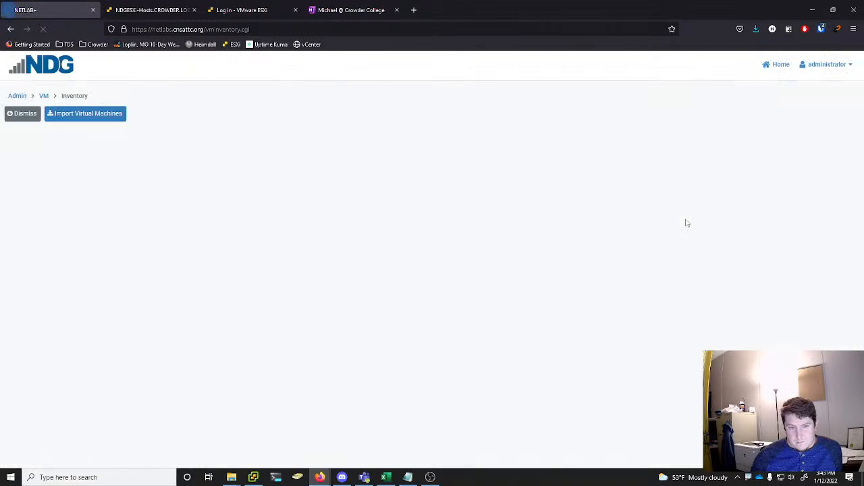
Remove VMware ICM Pod 1 saVCSA from the NETLAB+ inventory and datacenter, deleting its unshared VM files from disk
{"action": "scroll", "coordinate": [687, 223], "scroll_direction": "down", "scroll_amount": 15}
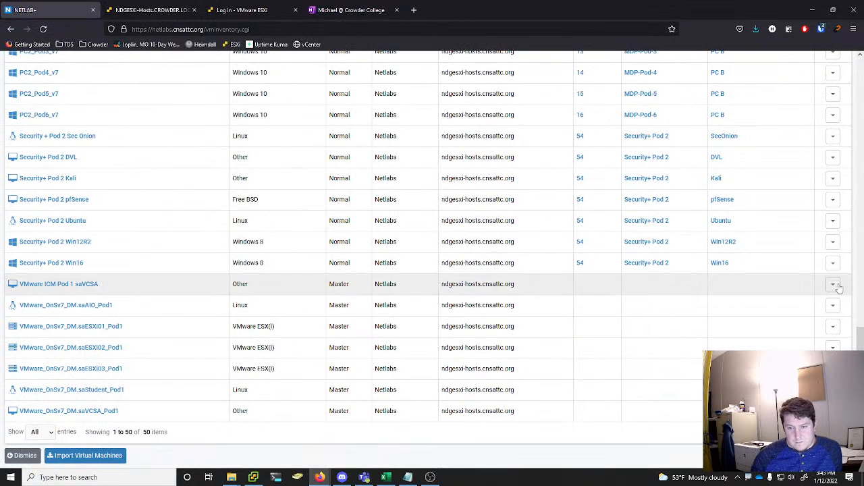
{"action": "left_click", "coordinate": [836, 286]}
{"action": "left_click", "coordinate": [778, 335]}
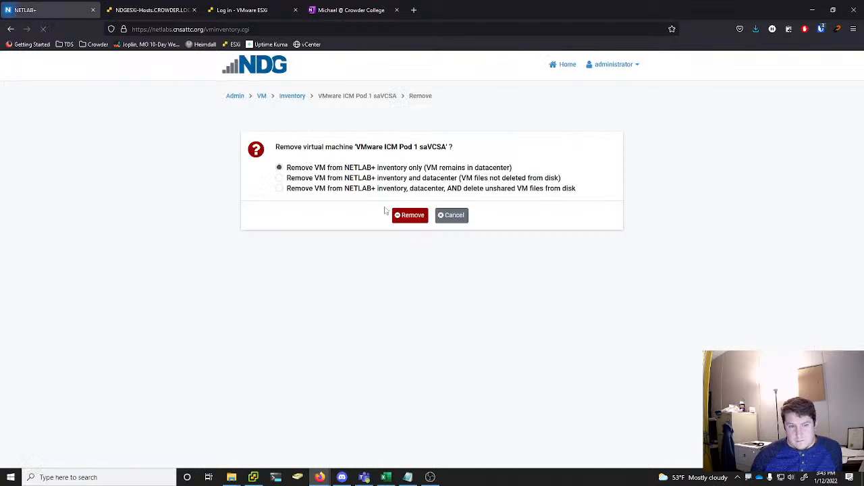
{"action": "left_click", "coordinate": [376, 189]}
{"action": "left_click", "coordinate": [403, 216]}
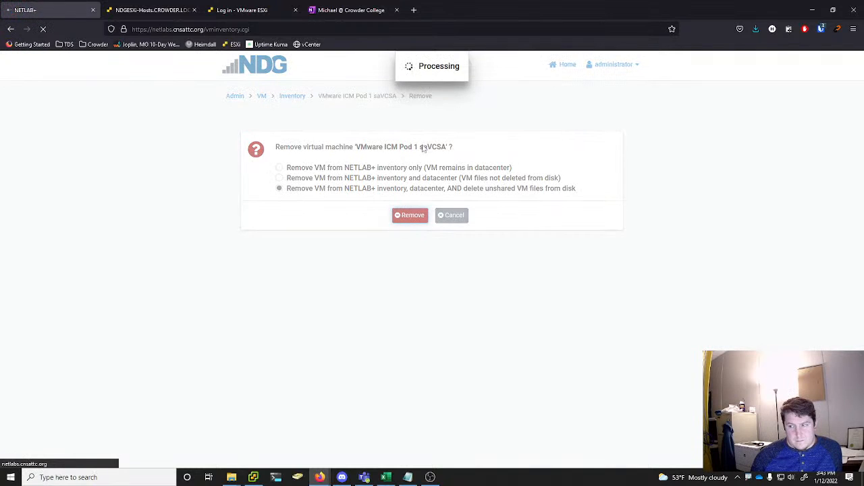
{"action": "left_click", "coordinate": [411, 227]}
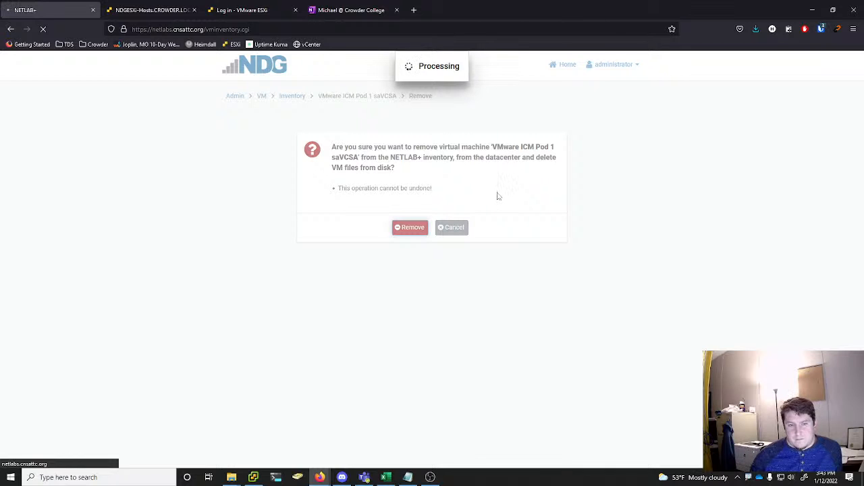
{"action": "left_click", "coordinate": [432, 200]}
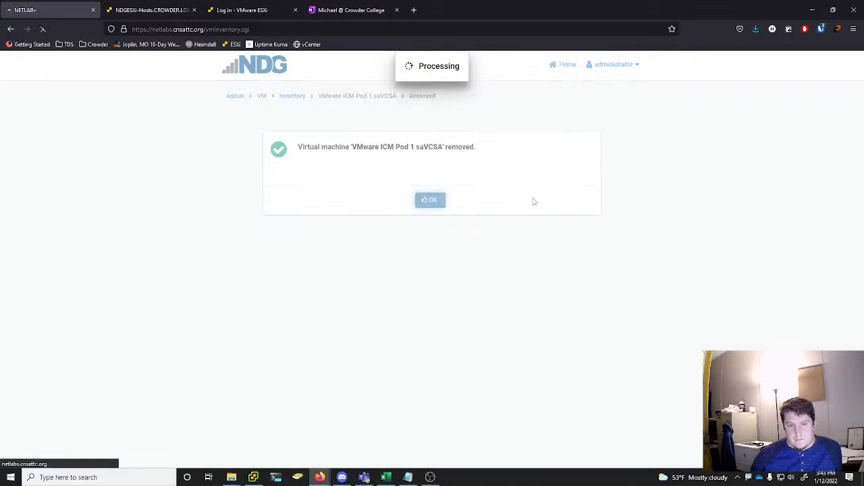
Remove VMware_OnSv7_DM.saAIO_Pod1 from the NETLAB+ inventory and datacenter, deleting its unshared VM files from disk
{"action": "scroll", "coordinate": [827, 293], "scroll_direction": "down", "scroll_amount": 15}
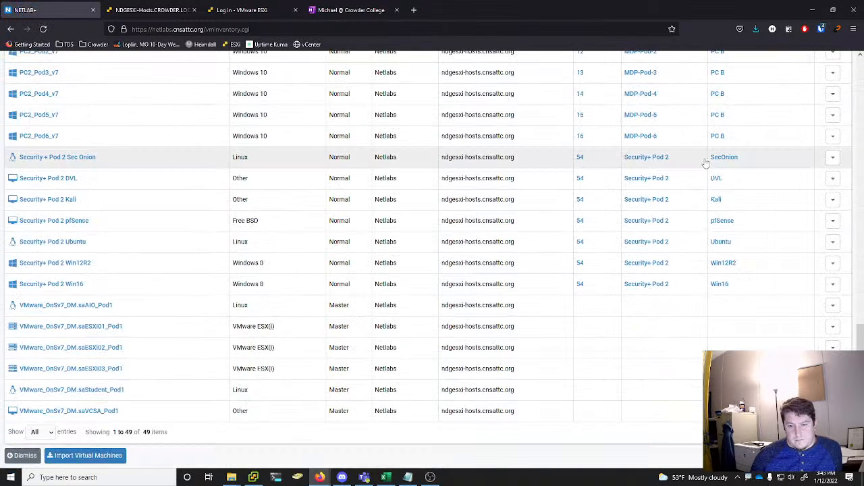
{"action": "left_click", "coordinate": [833, 306]}
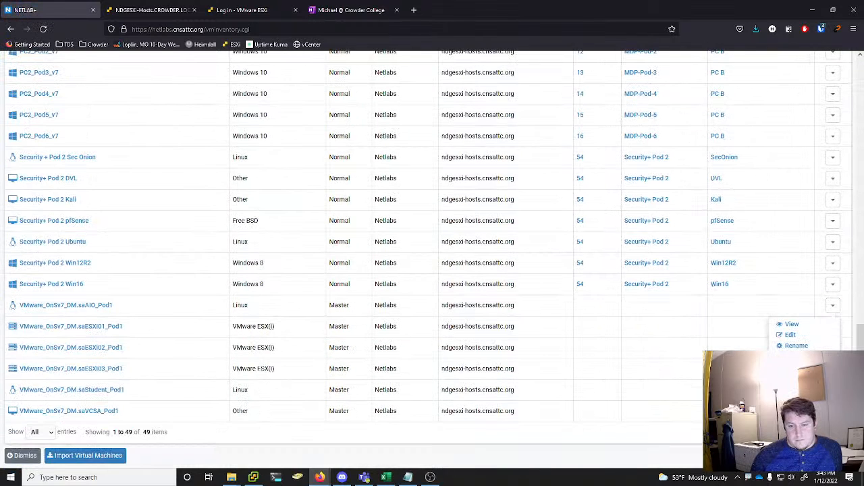
{"action": "left_click", "coordinate": [791, 343]}
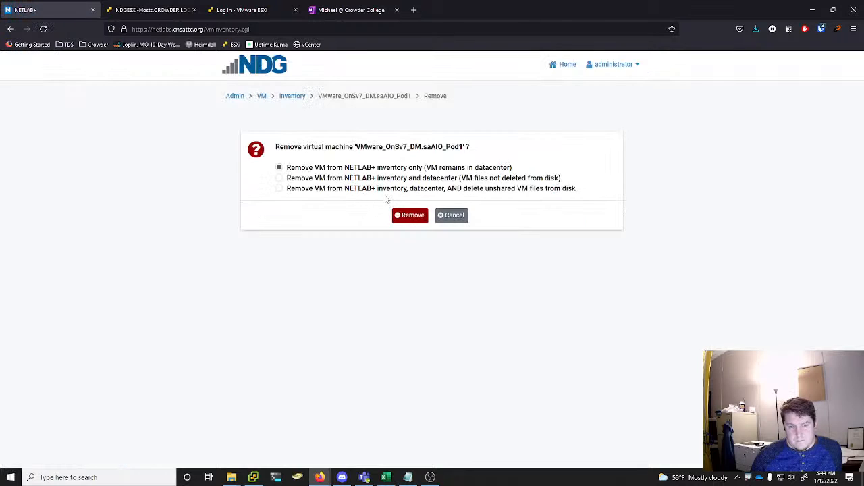
{"action": "left_click", "coordinate": [386, 189]}
{"action": "left_click", "coordinate": [409, 216]}
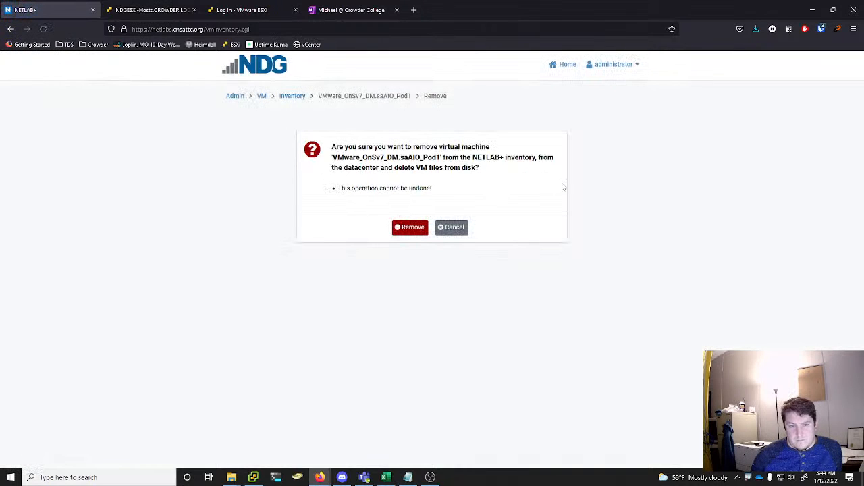
{"action": "left_click", "coordinate": [412, 227]}
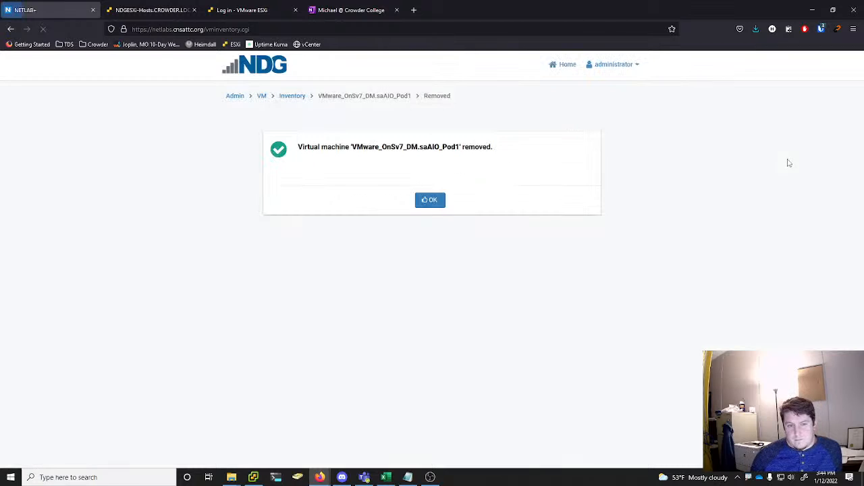
{"action": "left_click", "coordinate": [435, 201]}
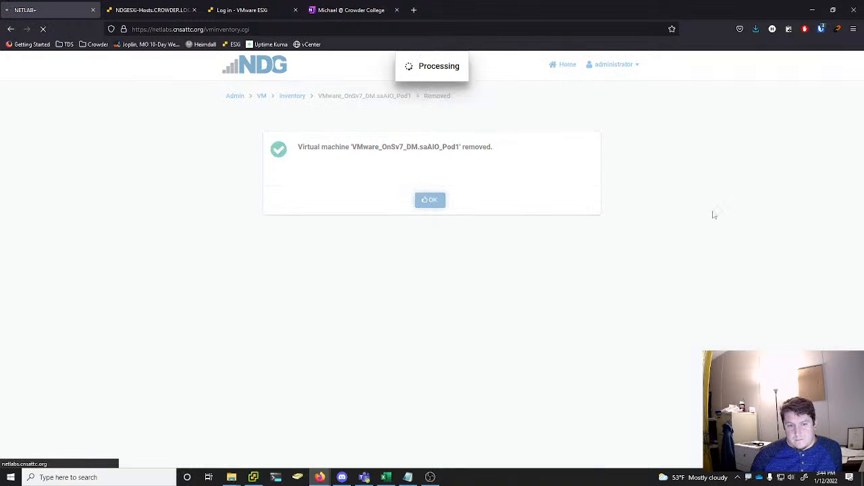
{"action": "scroll", "coordinate": [767, 212], "scroll_direction": "down", "scroll_amount": 10}
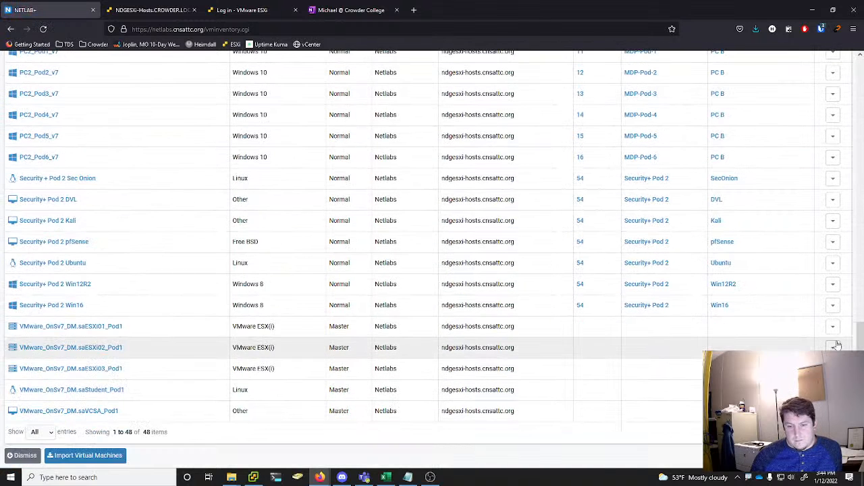
Remove VMware_OnSv7_DM.saESXi01_Pod1 from the NETLAB+ inventory and datacenter, deleting its unshared VM files from disk
{"action": "left_click", "coordinate": [835, 347]}
{"action": "left_click", "coordinate": [781, 343]}
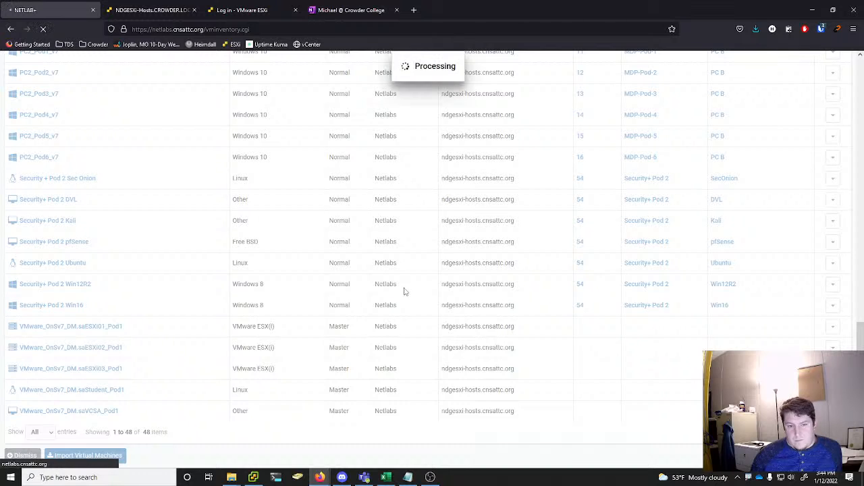
{"action": "left_click", "coordinate": [360, 188]}
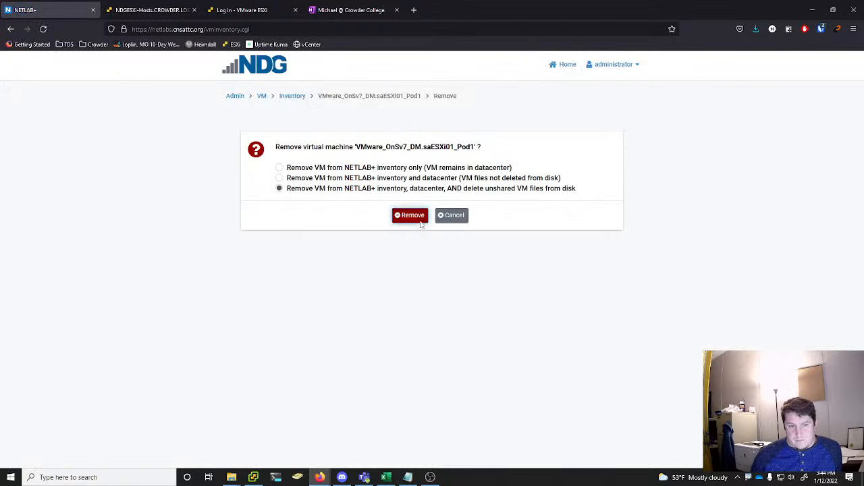
{"action": "left_click", "coordinate": [418, 219]}
{"action": "left_click", "coordinate": [414, 227]}
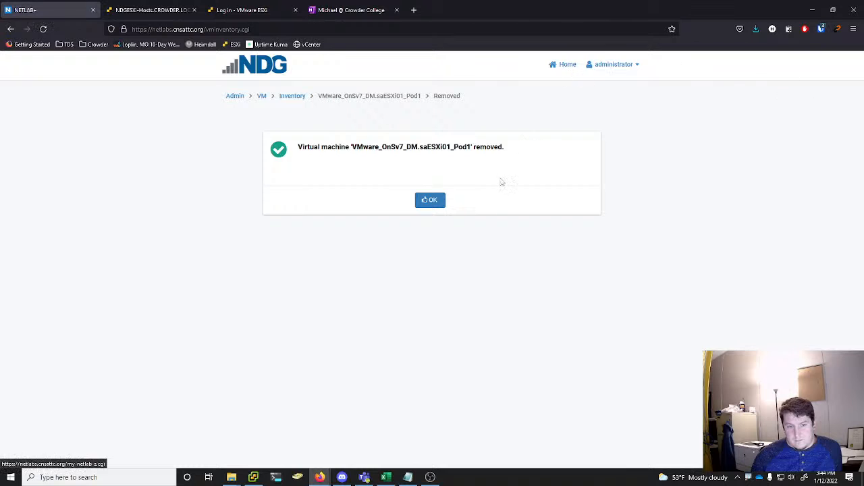
{"action": "left_click", "coordinate": [431, 200]}
Remove VMware_OnSv7_DM.saESXi02_Pod1 from the NETLAB+ inventory and datacenter, deleting its unshared VM files from disk
{"action": "scroll", "coordinate": [642, 255], "scroll_direction": "down", "scroll_amount": 15}
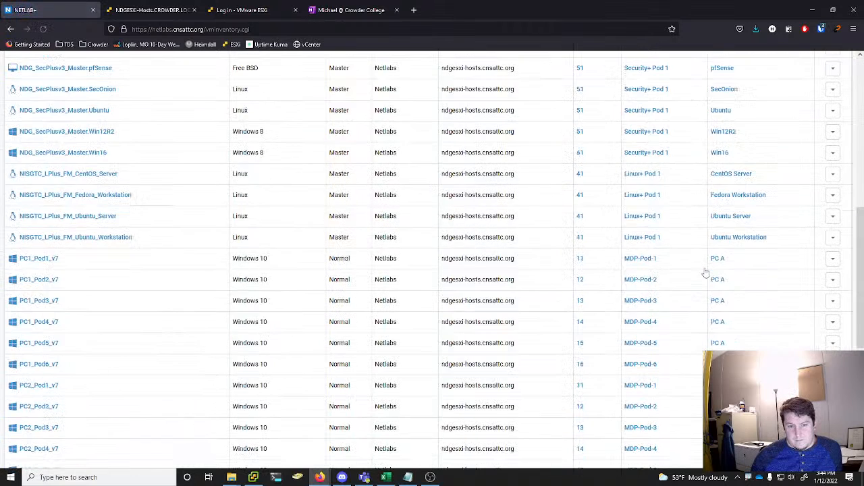
{"action": "left_click", "coordinate": [836, 347]}
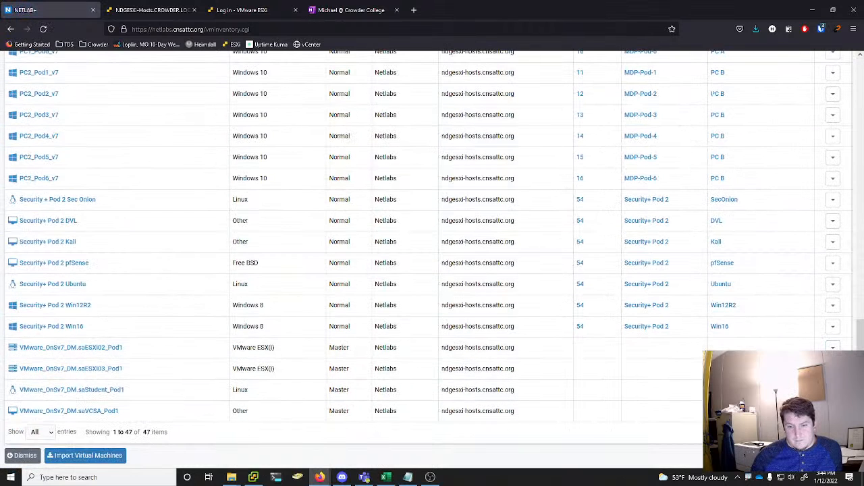
{"action": "left_click", "coordinate": [804, 401]}
{"action": "left_click", "coordinate": [279, 188]}
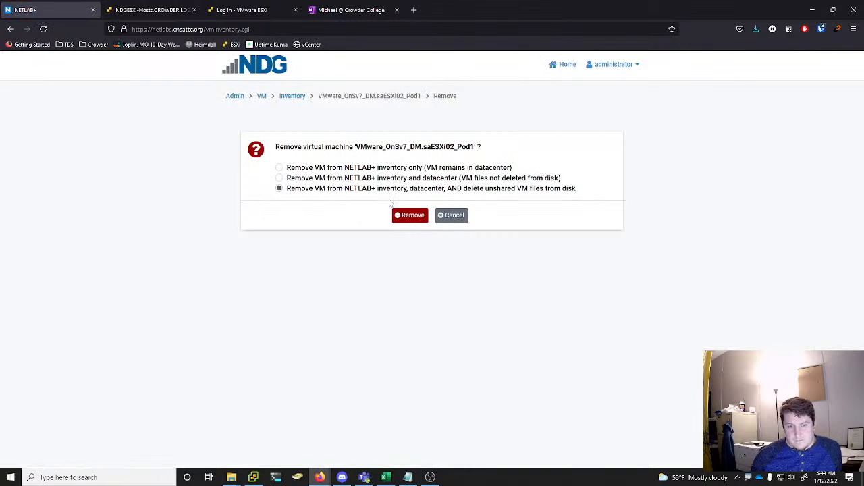
{"action": "left_click", "coordinate": [409, 215]}
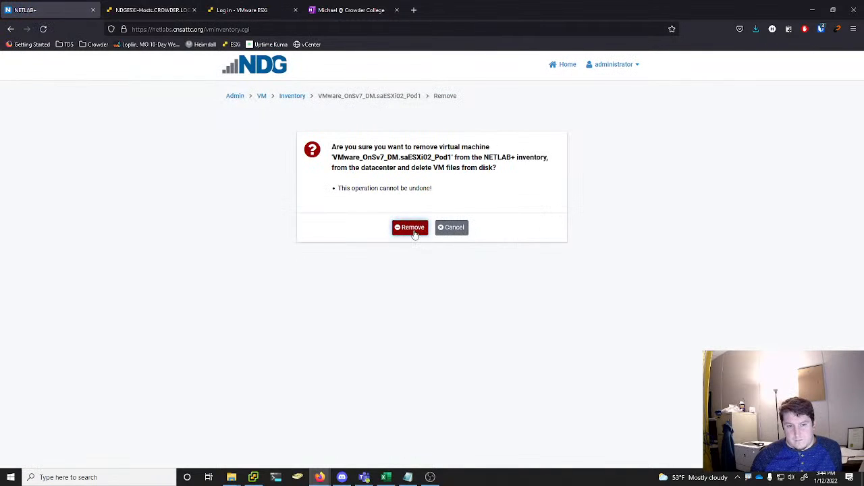
{"action": "left_click", "coordinate": [413, 229]}
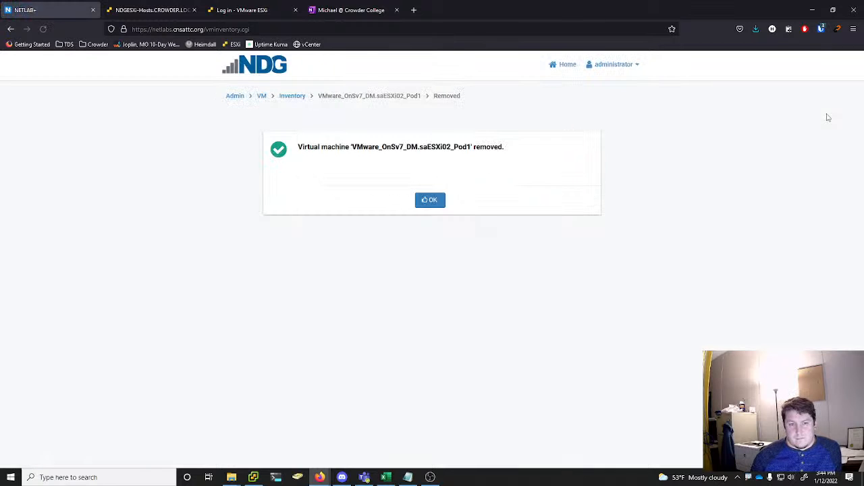
{"action": "left_click", "coordinate": [430, 203]}
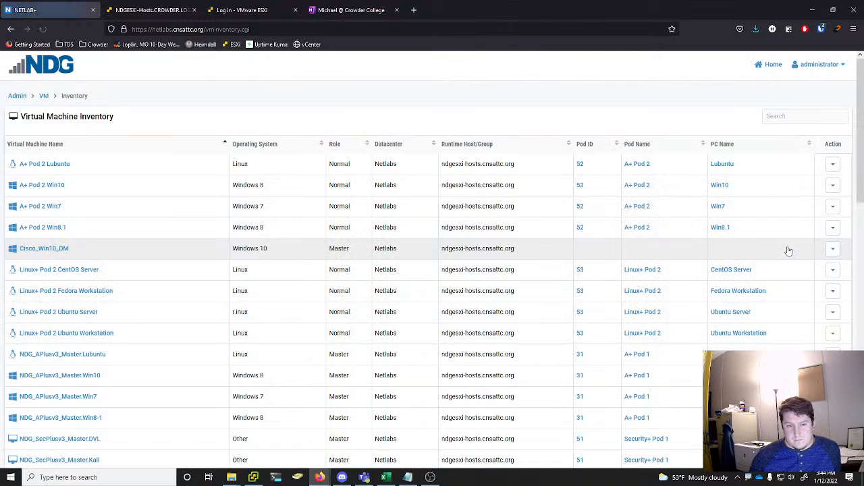
Remove VMware_OnSv7_DM.saESXi03_Pod1 from the NETLAB+ inventory and datacenter, deleting its unshared VM files from disk
{"action": "scroll", "coordinate": [788, 247], "scroll_direction": "down", "scroll_amount": 10}
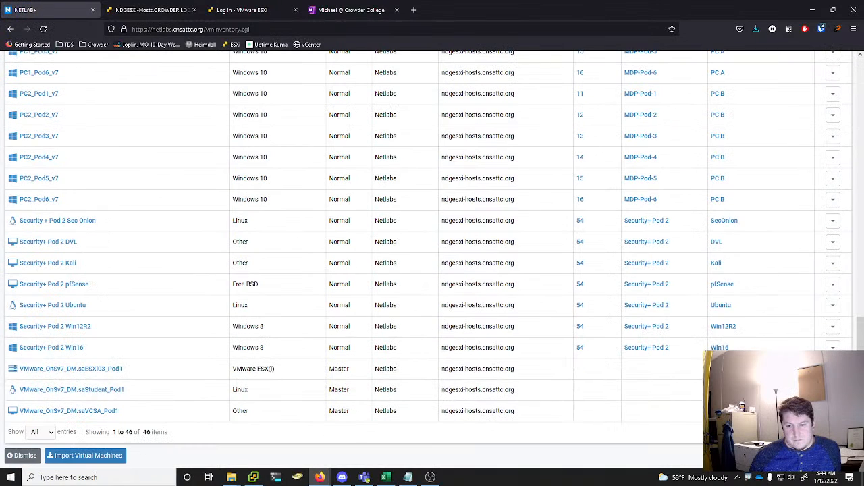
{"action": "left_click", "coordinate": [85, 456]}
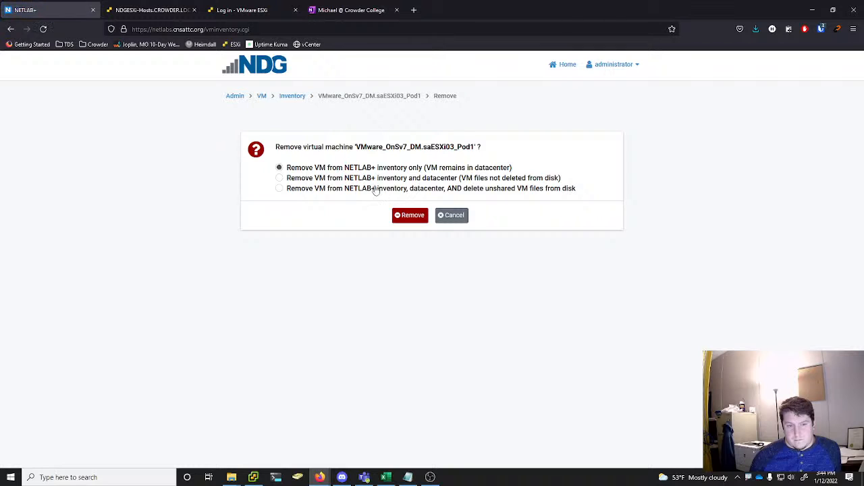
{"action": "left_click", "coordinate": [376, 189]}
{"action": "left_click", "coordinate": [416, 222]}
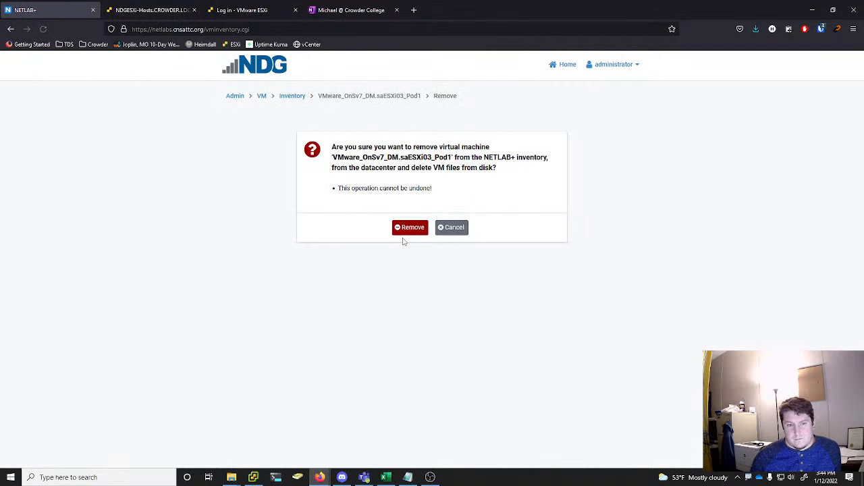
{"action": "left_click", "coordinate": [404, 228]}
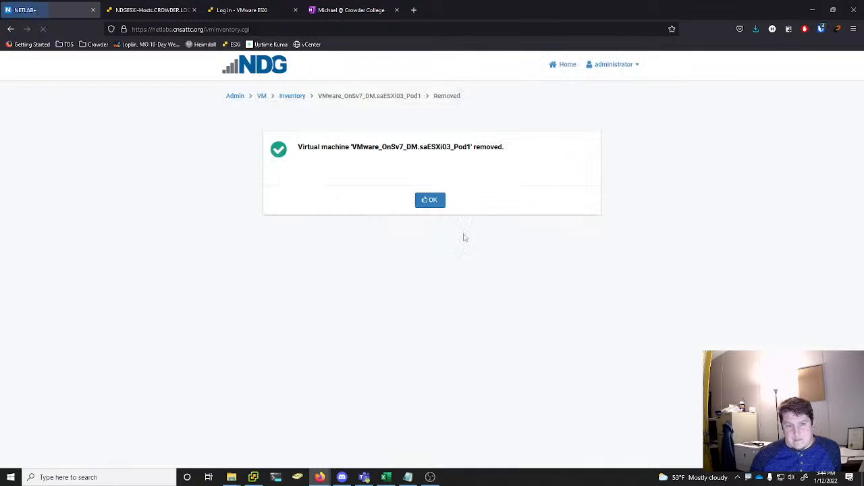
{"action": "left_click", "coordinate": [438, 205]}
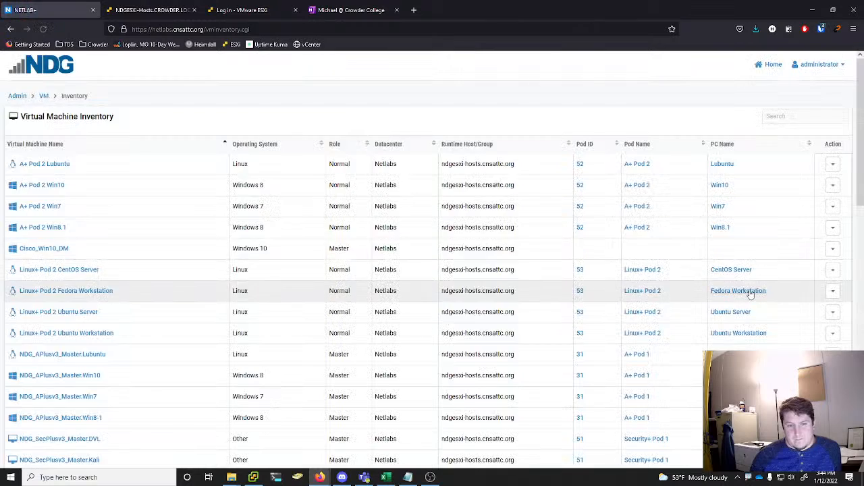
Remove VMware_OnSv7_DM.saStudent_Pod1 from the NETLAB+ inventory only, leaving the VM in the datacenter
{"action": "scroll", "coordinate": [749, 290], "scroll_direction": "down", "scroll_amount": 10}
{"action": "left_click", "coordinate": [833, 389]}
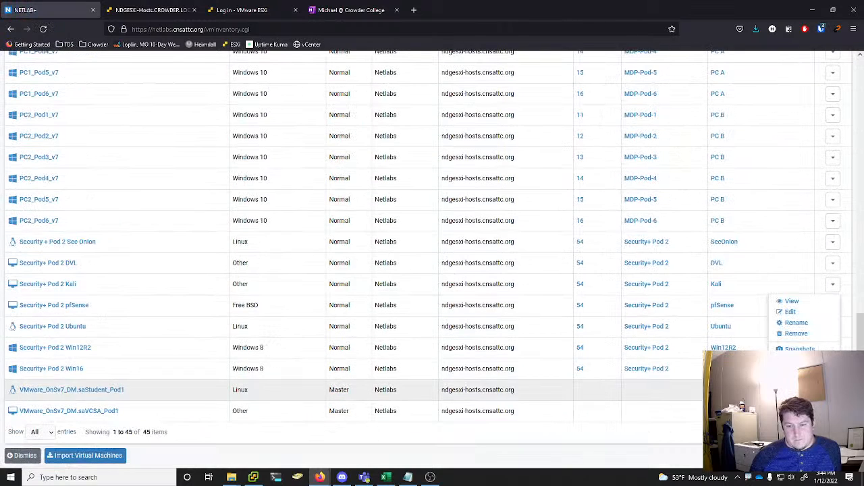
{"action": "left_click", "coordinate": [810, 341]}
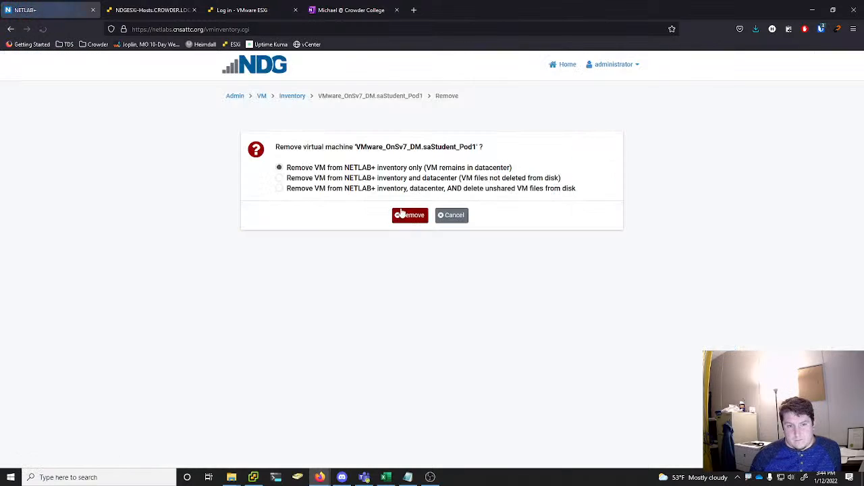
{"action": "left_click", "coordinate": [422, 215]}
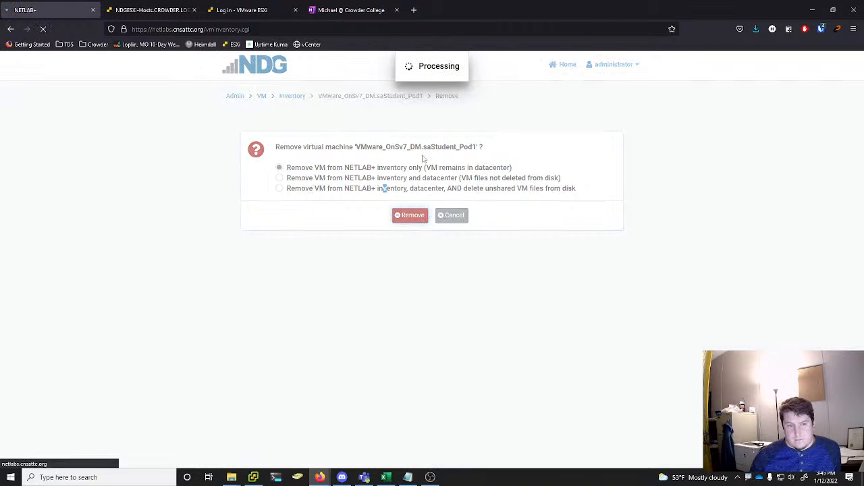
{"action": "left_click", "coordinate": [429, 199]}
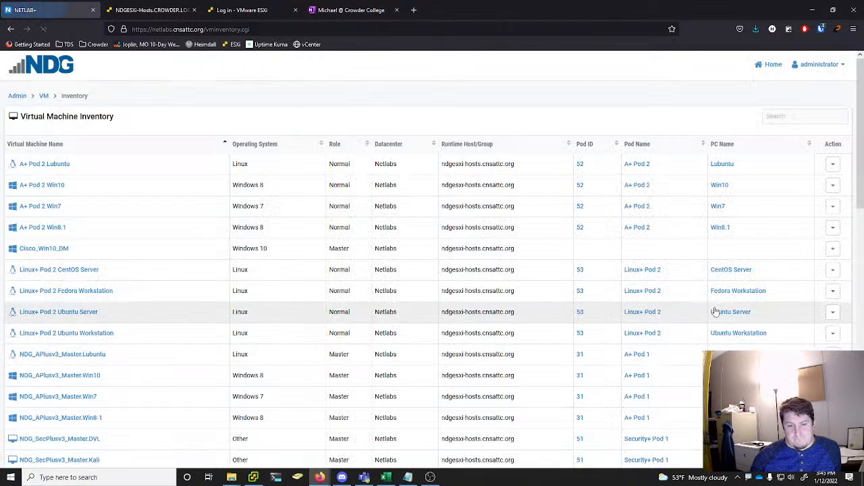
Remove VMware_OnSv7_DM.saVCSA_Pod1 from the NETLAB+ inventory and datacenter, deleting its unshared VM files from disk
{"action": "scroll", "coordinate": [716, 312], "scroll_direction": "down", "scroll_amount": 10}
{"action": "left_click", "coordinate": [833, 410]}
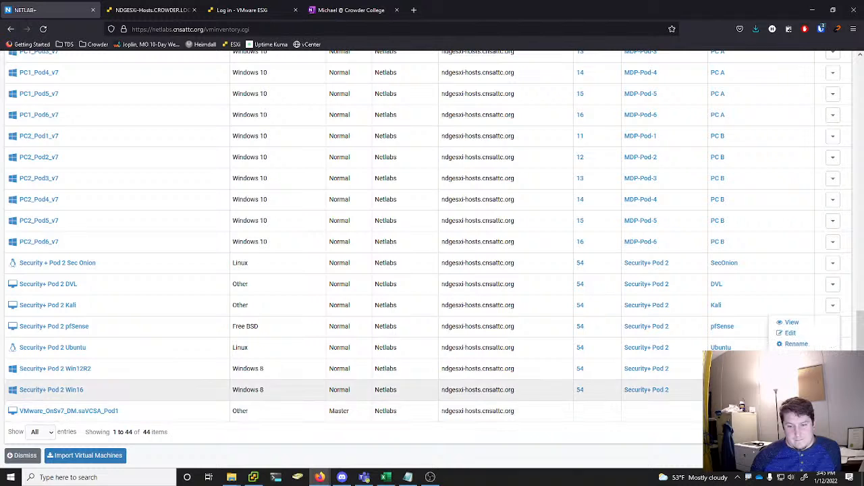
{"action": "left_click", "coordinate": [798, 355]}
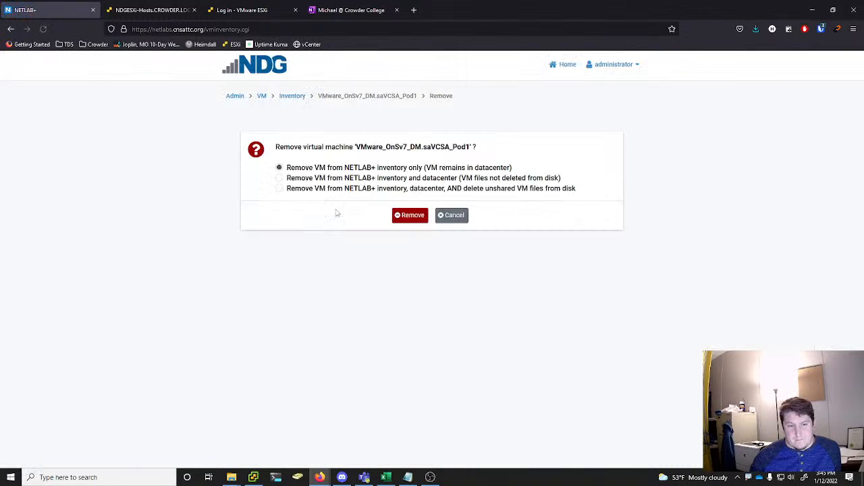
{"action": "left_click", "coordinate": [350, 189]}
{"action": "left_click", "coordinate": [410, 216]}
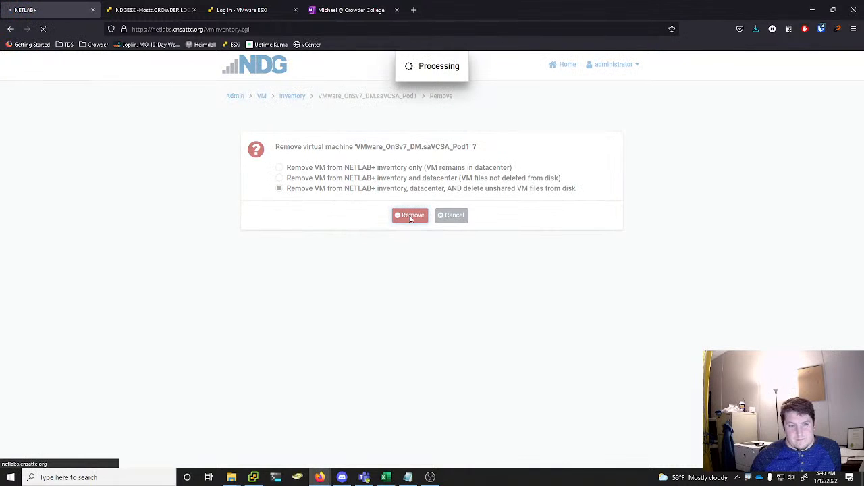
{"action": "left_click", "coordinate": [413, 227]}
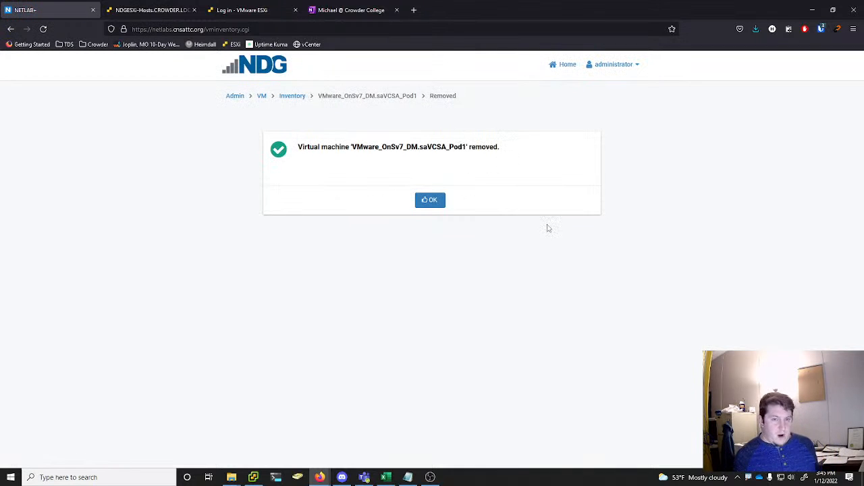
{"action": "left_click", "coordinate": [423, 202]}
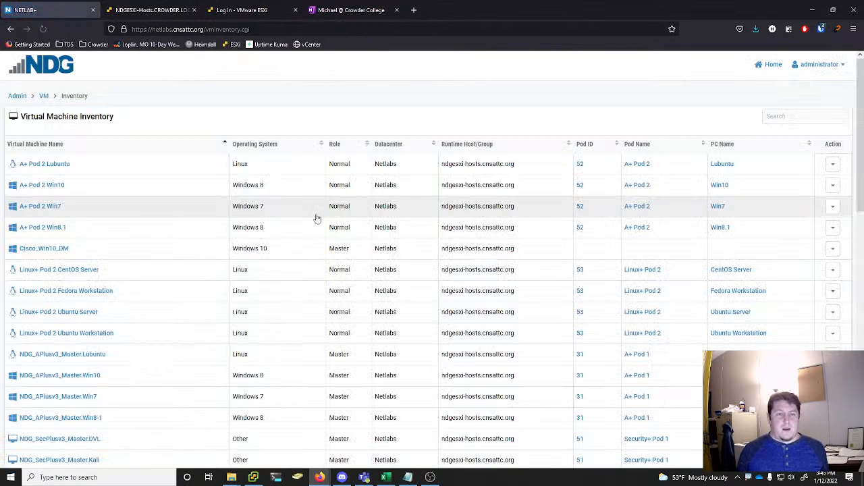
Review the whole NETLAB+ virtual machine inventory for leftover VMs from the deleted pods
{"action": "scroll", "coordinate": [266, 328], "scroll_direction": "down", "scroll_amount": 10}
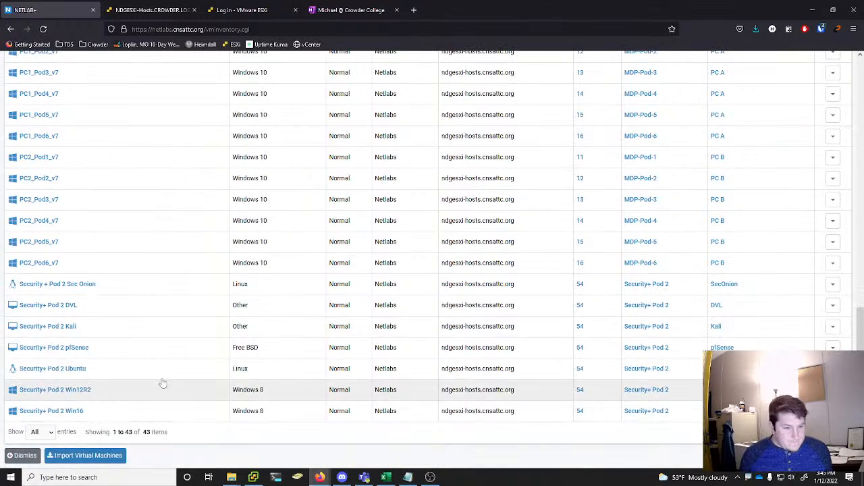
{"action": "scroll", "coordinate": [159, 364], "scroll_direction": "up", "scroll_amount": 5}
{"action": "scroll", "coordinate": [163, 356], "scroll_direction": "down", "scroll_amount": 3}
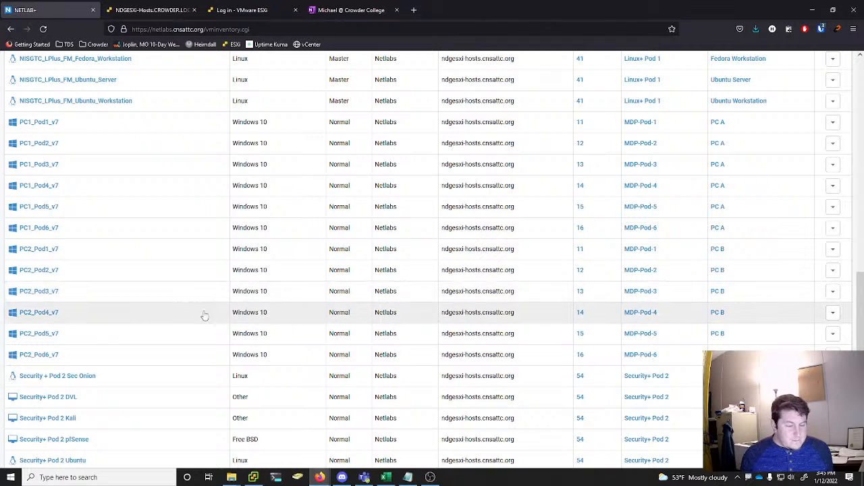
{"action": "scroll", "coordinate": [207, 295], "scroll_direction": "up", "scroll_amount": 3}
{"action": "scroll", "coordinate": [212, 295], "scroll_direction": "down", "scroll_amount": 2}
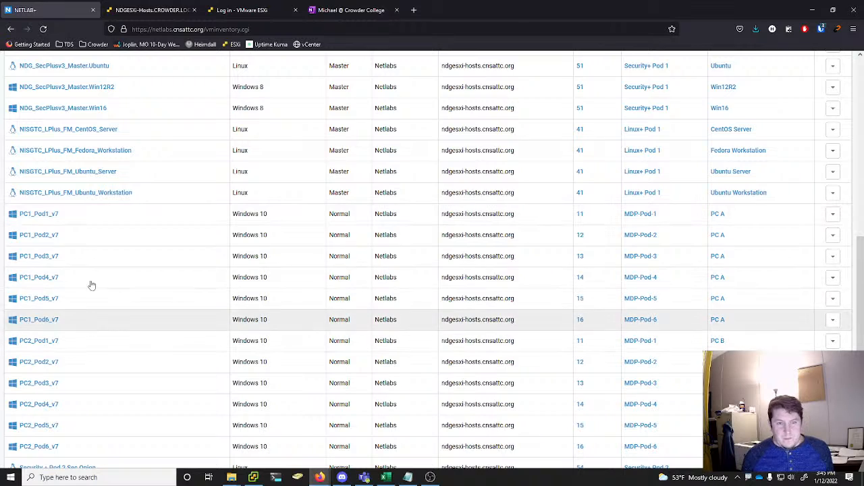
{"action": "scroll", "coordinate": [142, 212], "scroll_direction": "up", "scroll_amount": 5}
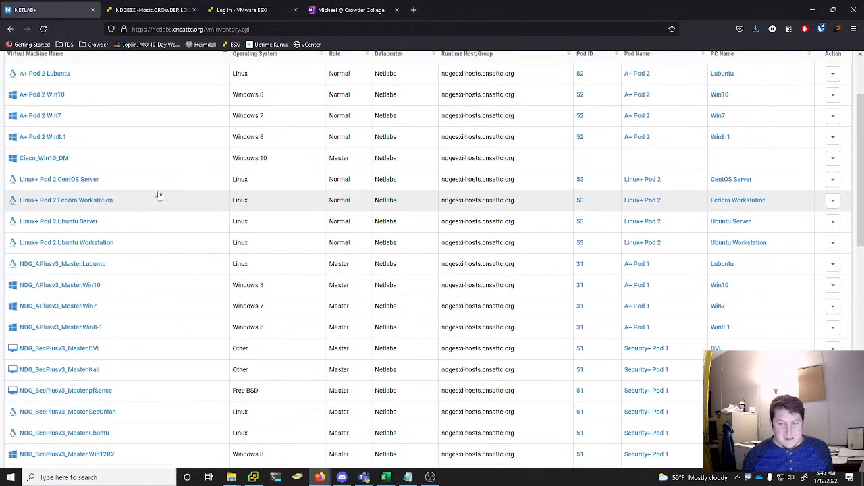
{"action": "scroll", "coordinate": [158, 195], "scroll_direction": "up", "scroll_amount": 2}
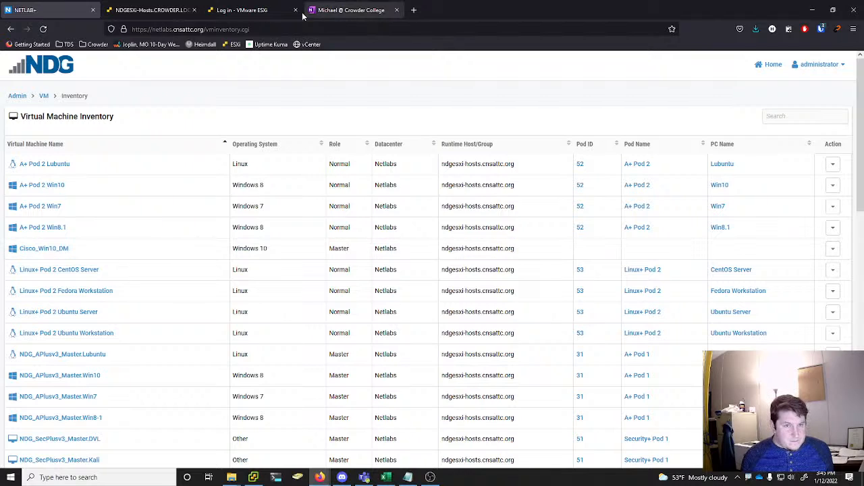
Switch to vSphere Client, delete VMware_OnSv7_DM.saStudent_Pod1 with its base disks, and check the host's remaining virtual machines
{"action": "left_click", "coordinate": [253, 477]}
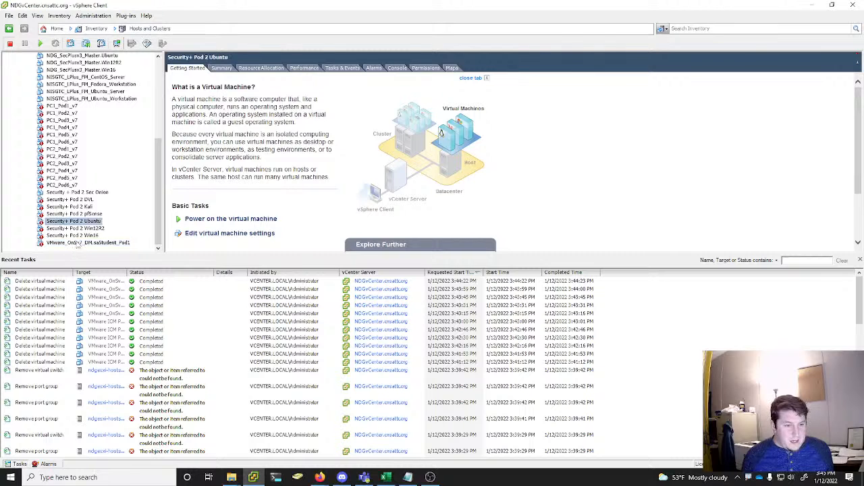
{"action": "right_click", "coordinate": [76, 242]}
{"action": "left_click", "coordinate": [112, 401]}
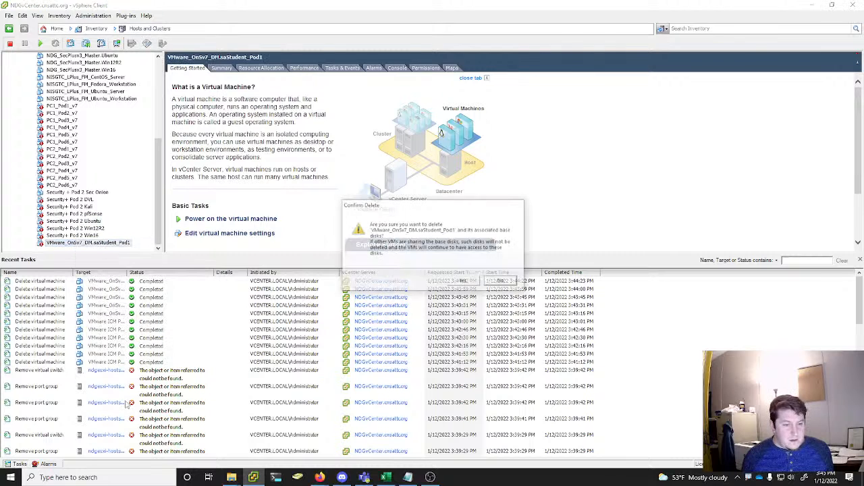
{"action": "left_click", "coordinate": [466, 282]}
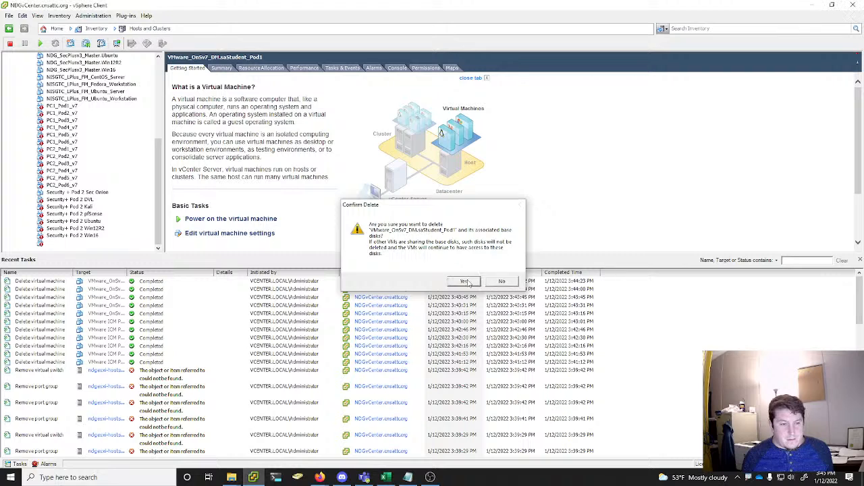
{"action": "scroll", "coordinate": [135, 191], "scroll_direction": "down", "scroll_amount": 1}
{"action": "scroll", "coordinate": [134, 192], "scroll_direction": "up", "scroll_amount": 2}
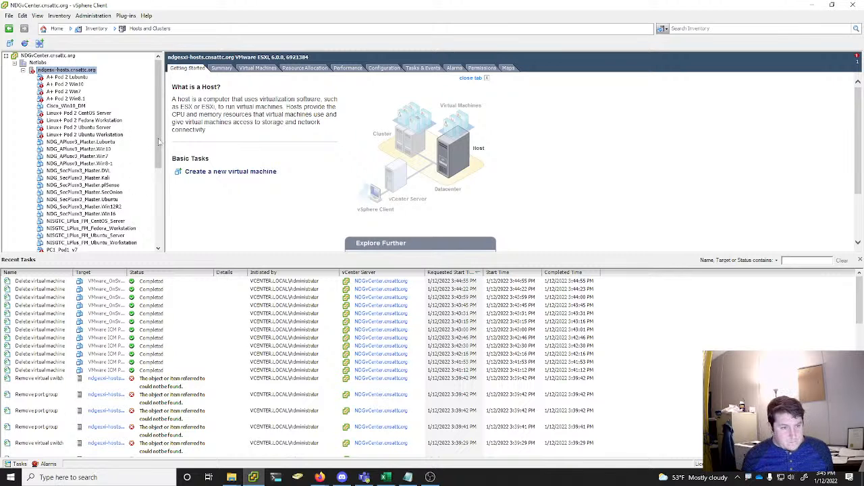
{"action": "left_click_drag", "start_coordinate": [161, 140], "coordinate": [162, 102]}
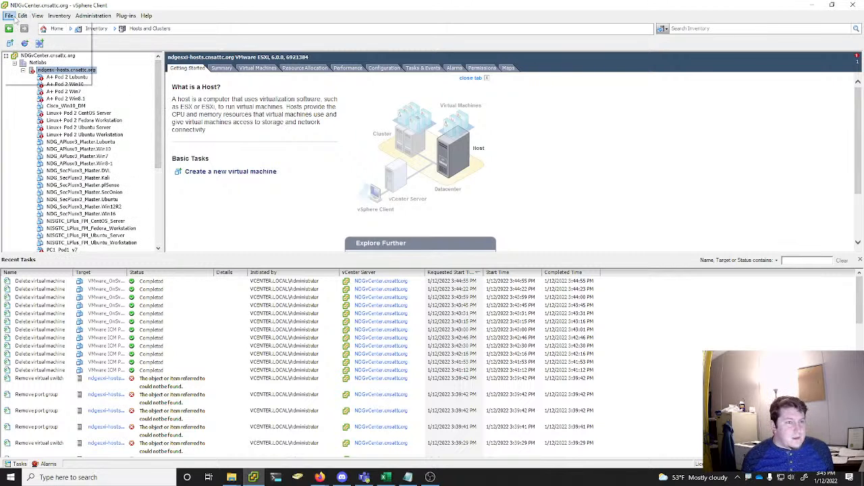
{"action": "left_click", "coordinate": [11, 16]}
{"action": "left_click", "coordinate": [8, 15]}
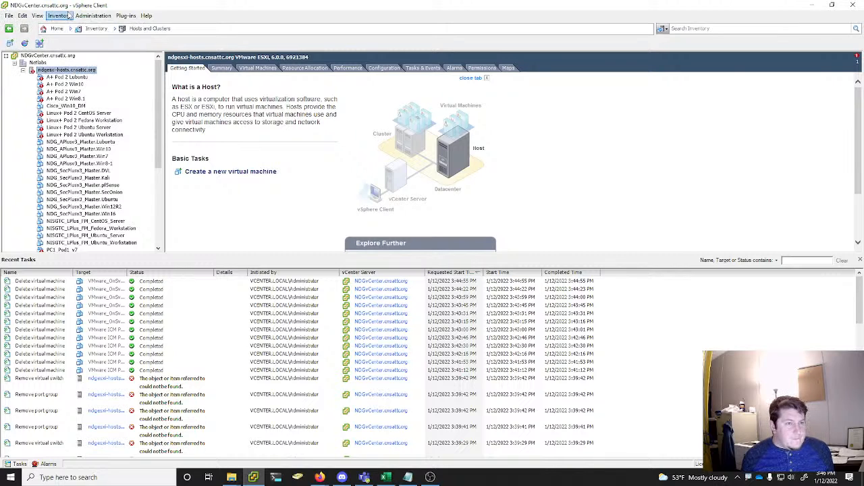
{"action": "left_click", "coordinate": [9, 17]}
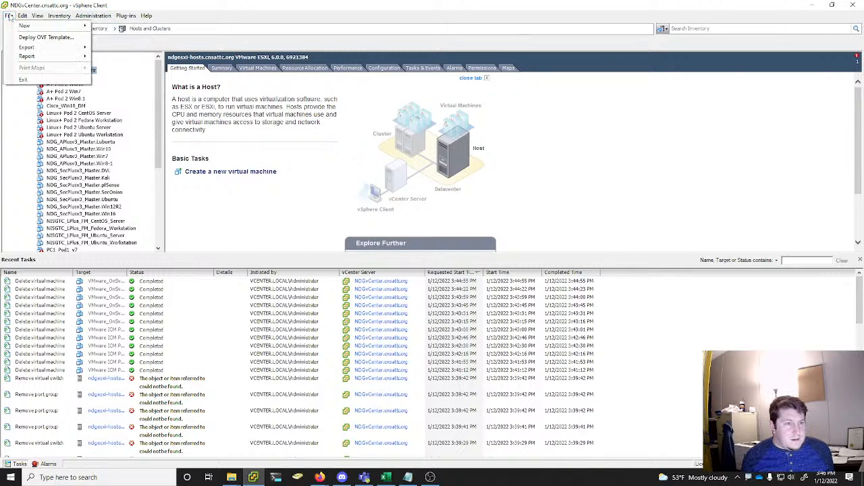
{"action": "left_click", "coordinate": [38, 15]}
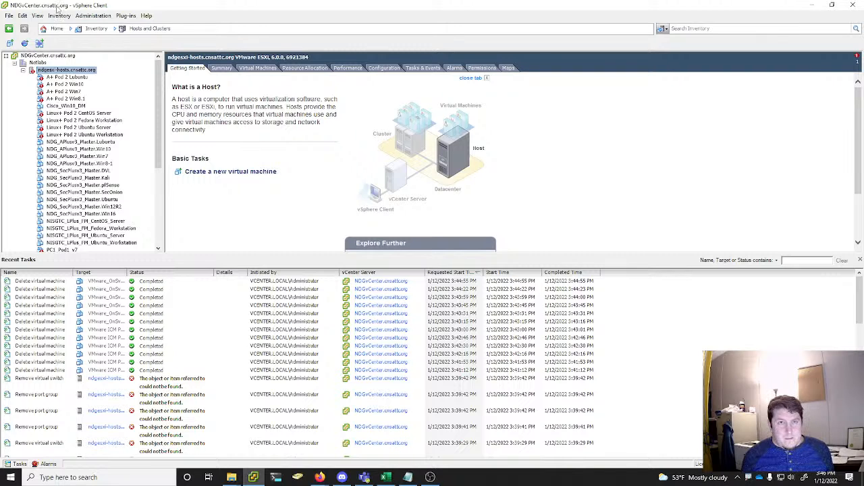
Start deploying an OVF template from VMware_ICMv7_FM.saAIO.ova in the 202201_OVAs folder on the 1TB SSD (E:) drive
{"action": "left_click", "coordinate": [9, 16]}
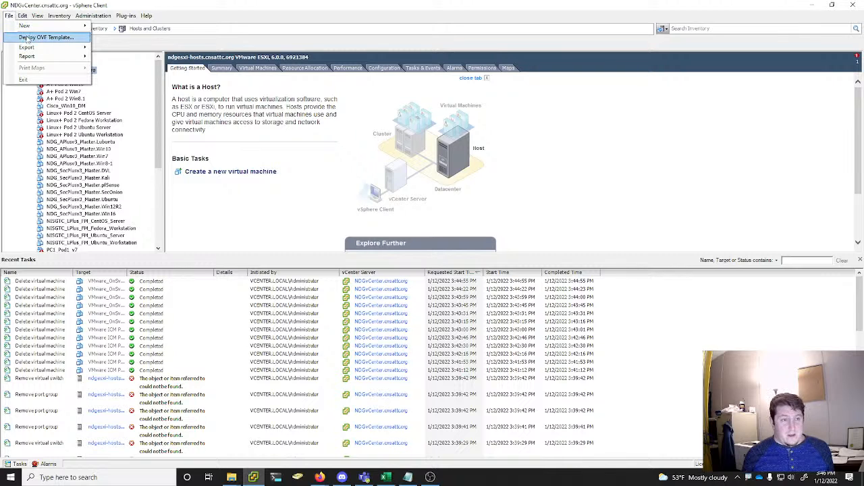
{"action": "left_click", "coordinate": [27, 37]}
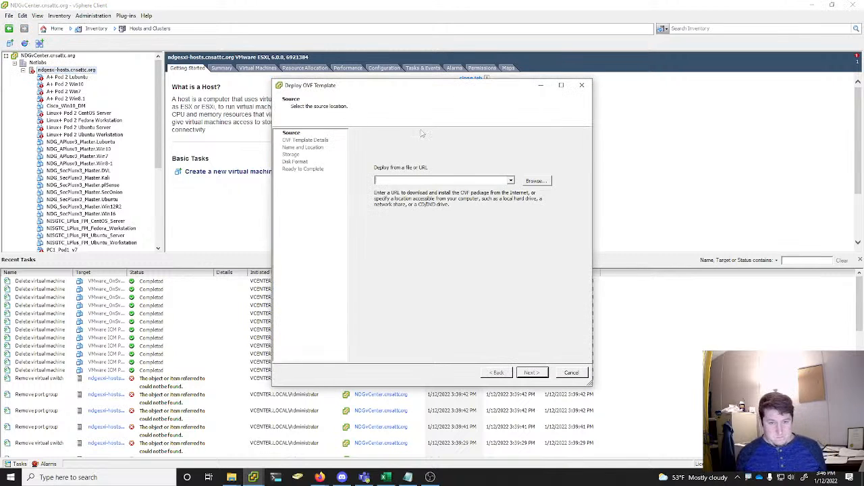
{"action": "left_click", "coordinate": [533, 181]}
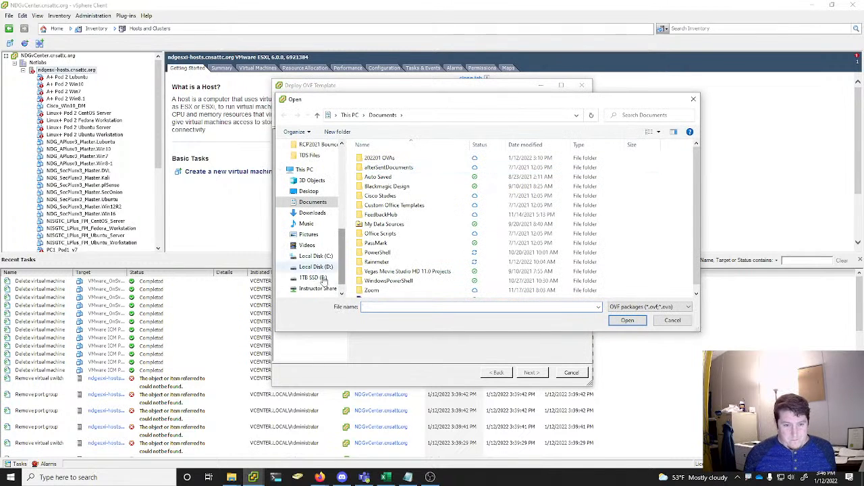
{"action": "left_click", "coordinate": [313, 256]}
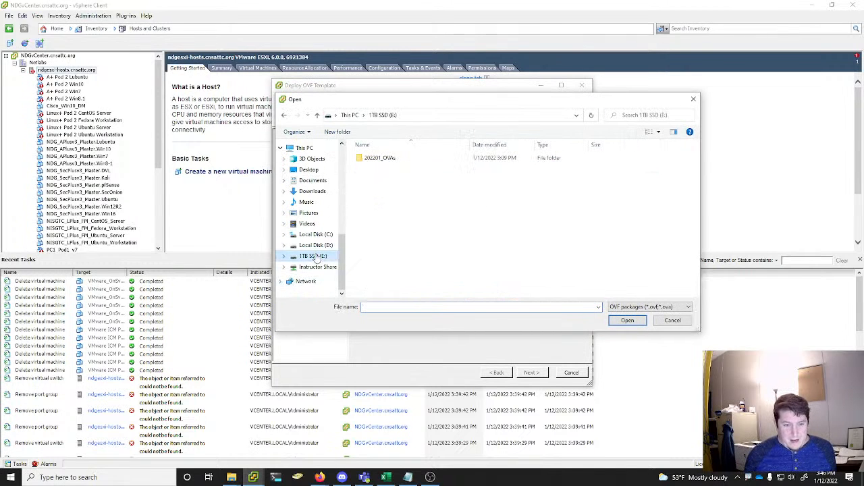
{"action": "left_click", "coordinate": [387, 160]}
{"action": "double_click", "coordinate": [387, 160]}
{"action": "left_click_drag", "start_coordinate": [441, 98], "coordinate": [445, 82]}
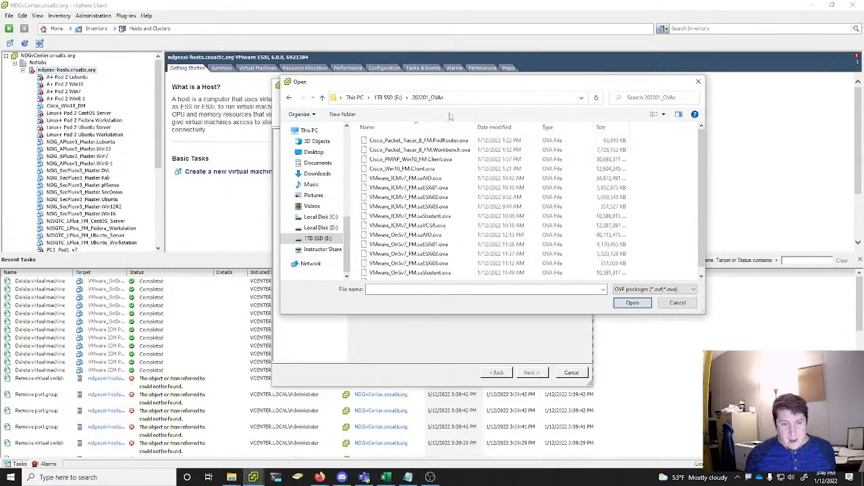
{"action": "left_click", "coordinate": [436, 178]}
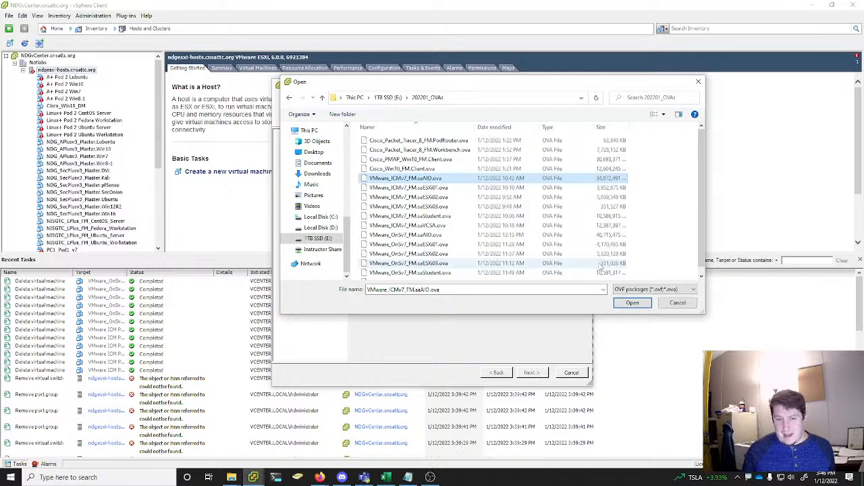
{"action": "left_click", "coordinate": [632, 303]}
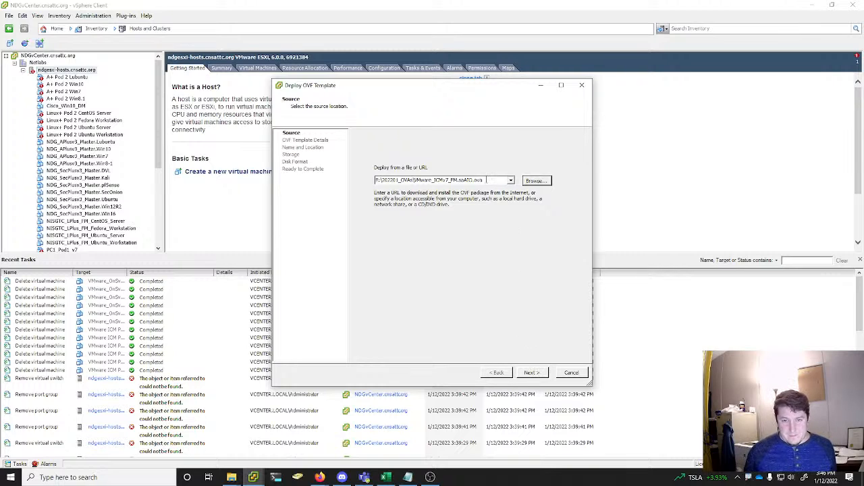
{"action": "left_click", "coordinate": [534, 373]}
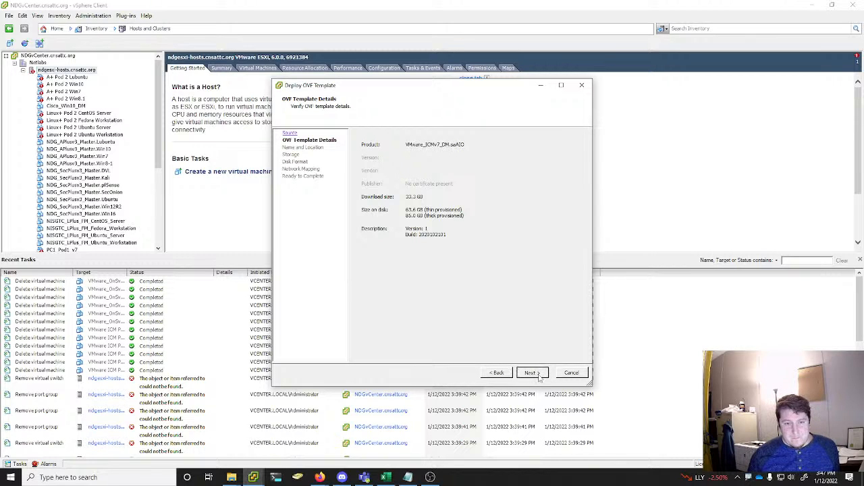
{"action": "left_click", "coordinate": [532, 373]}
{"action": "left_click", "coordinate": [433, 142]}
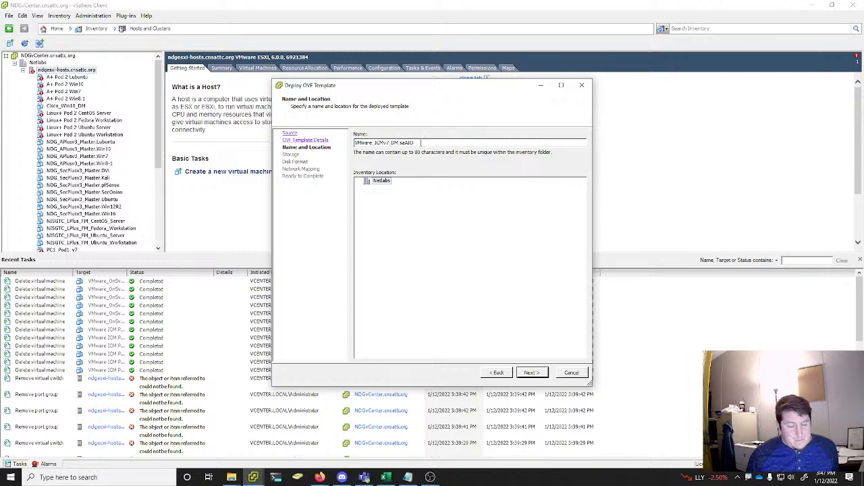
{"action": "left_click_drag", "start_coordinate": [414, 144], "coordinate": [399, 147]}
{"action": "left_click", "coordinate": [416, 144]}
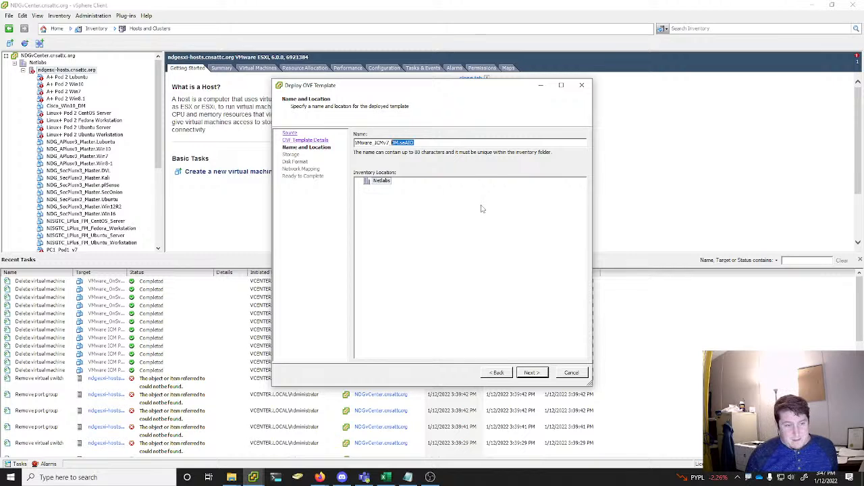
{"action": "type", "text": "F"}
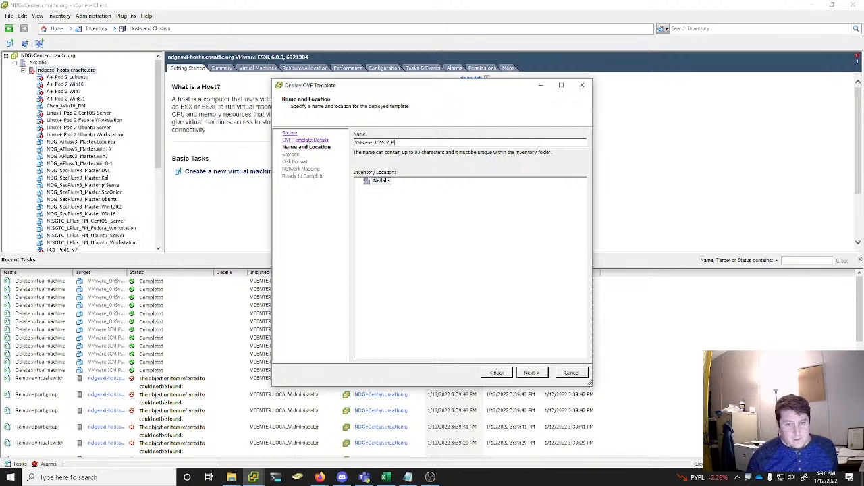
{"action": "key", "text": "Escape"}
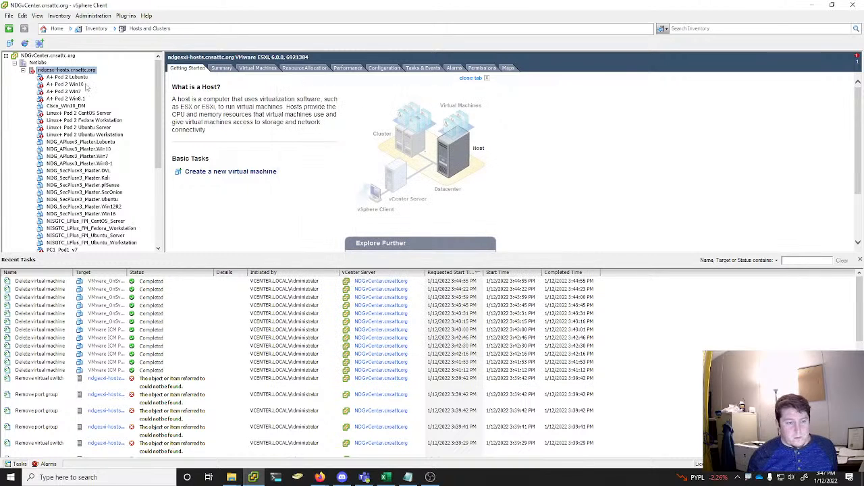
Restart the OVF deployment from the same saAIO file and name the virtual machine VMware_ICMv7_Pod1_saAIO in the Netlabs location
{"action": "left_click", "coordinate": [9, 15]}
{"action": "left_click", "coordinate": [34, 37]}
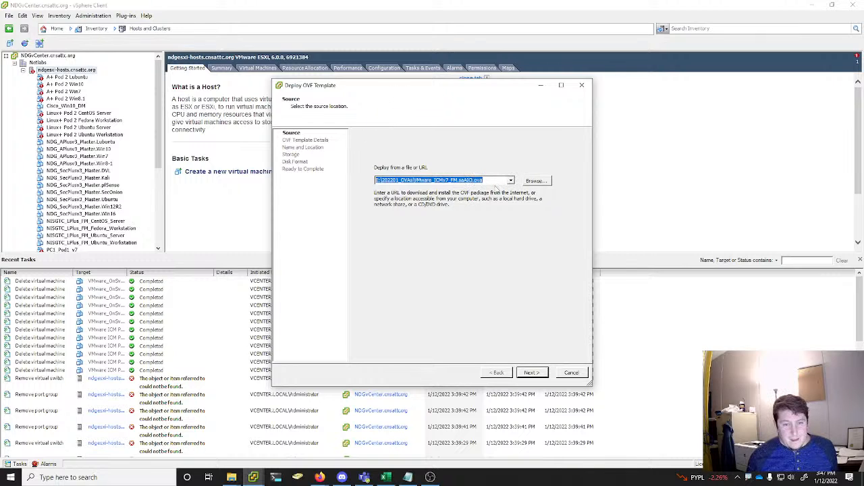
{"action": "left_click", "coordinate": [532, 373]}
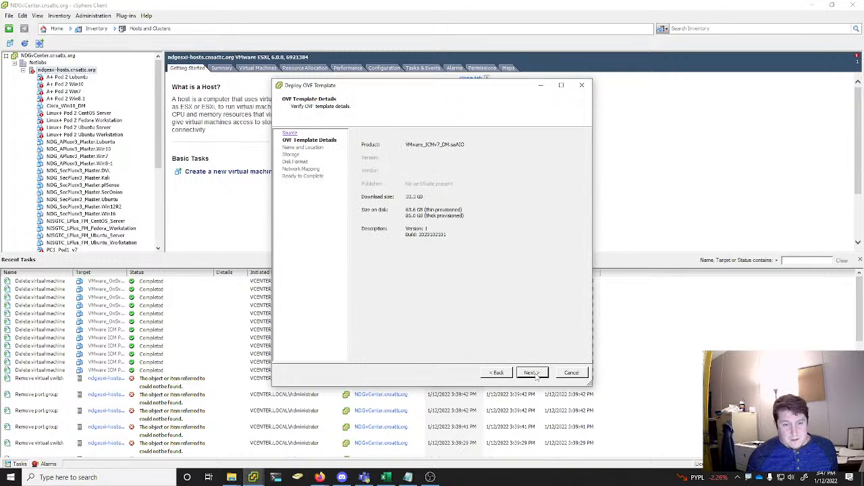
{"action": "left_click", "coordinate": [532, 374]}
{"action": "left_click", "coordinate": [429, 144]}
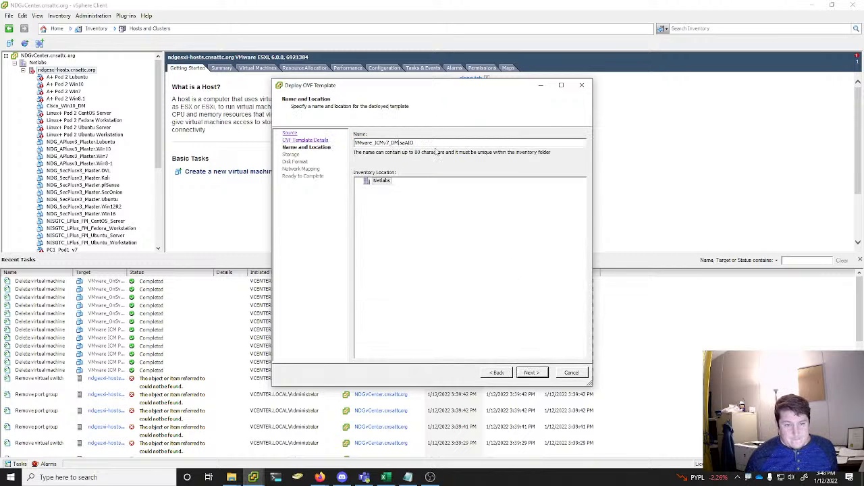
{"action": "key", "text": "BackSpace"}
{"action": "key", "text": "BackSpace"}
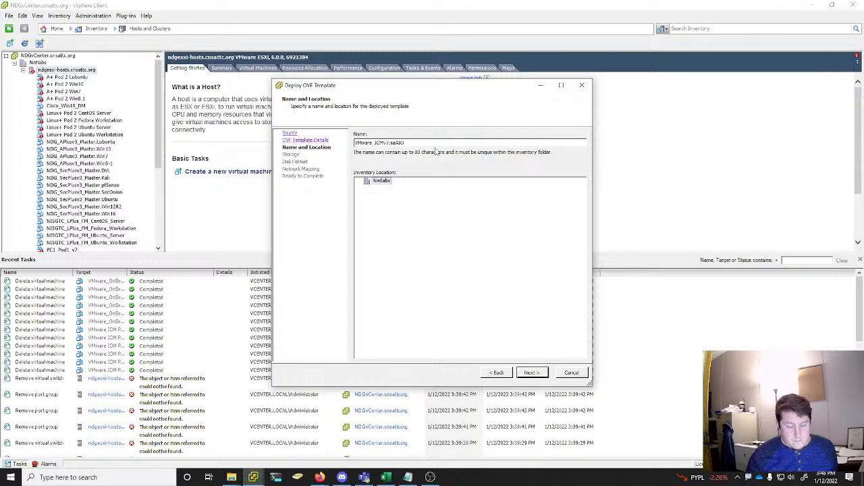
{"action": "type", "text": "_Pod1_"}
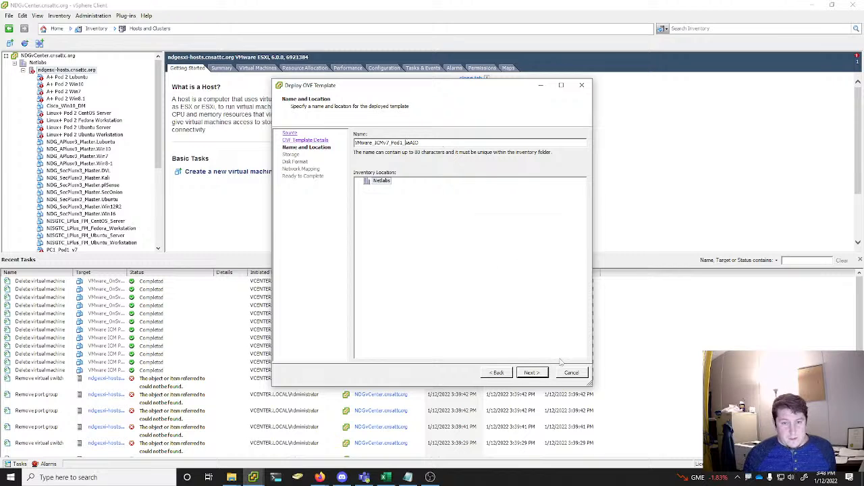
{"action": "left_click", "coordinate": [531, 372]}
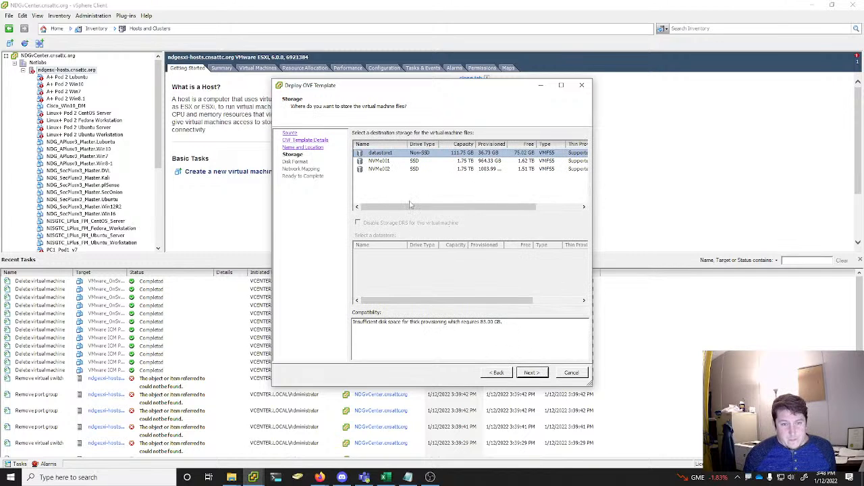
Compare datastore1 with NVMe001 and select NVMe001 as the destination storage for the virtual machine files
{"action": "left_click", "coordinate": [415, 162]}
{"action": "left_click", "coordinate": [420, 154]}
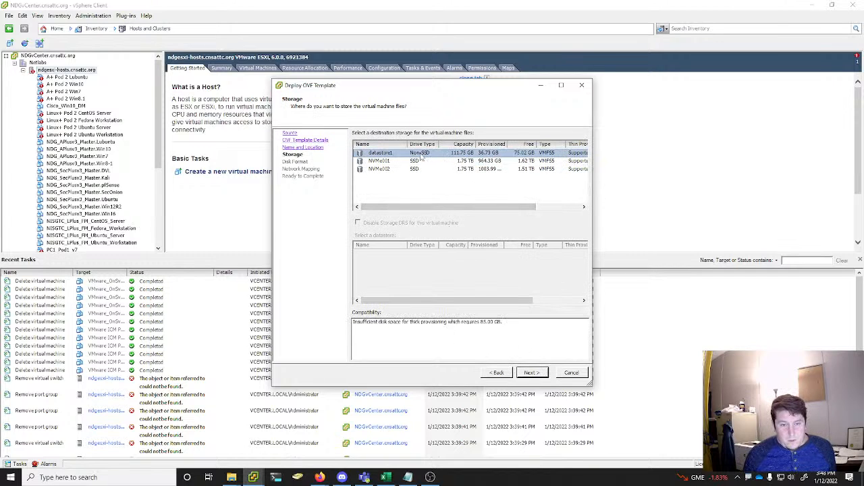
{"action": "left_click", "coordinate": [465, 161]}
{"action": "left_click", "coordinate": [465, 156]}
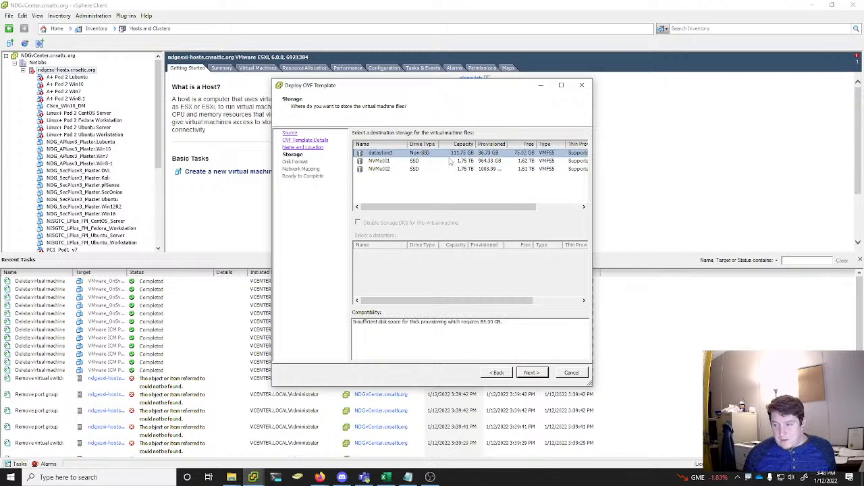
{"action": "left_click", "coordinate": [470, 162]}
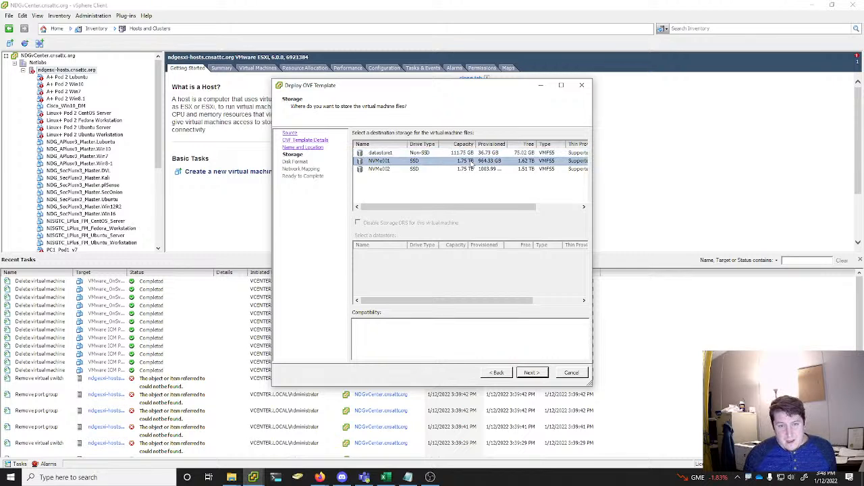
{"action": "left_click", "coordinate": [471, 156]}
{"action": "left_click", "coordinate": [468, 162]}
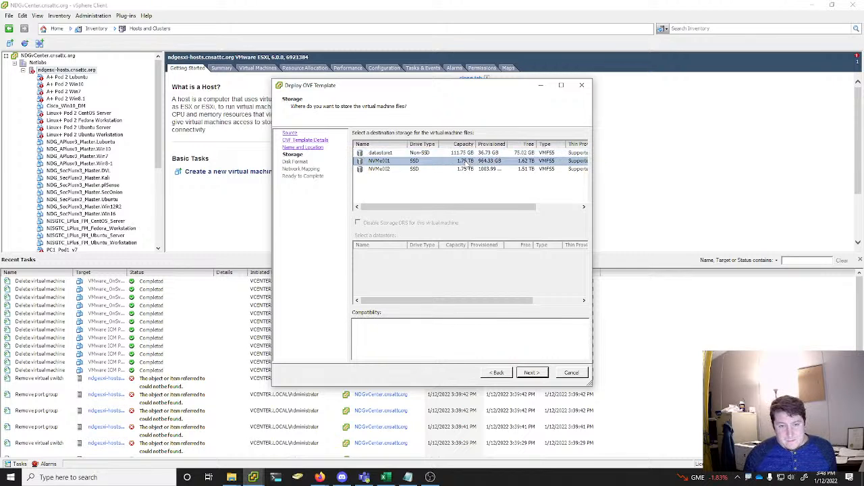
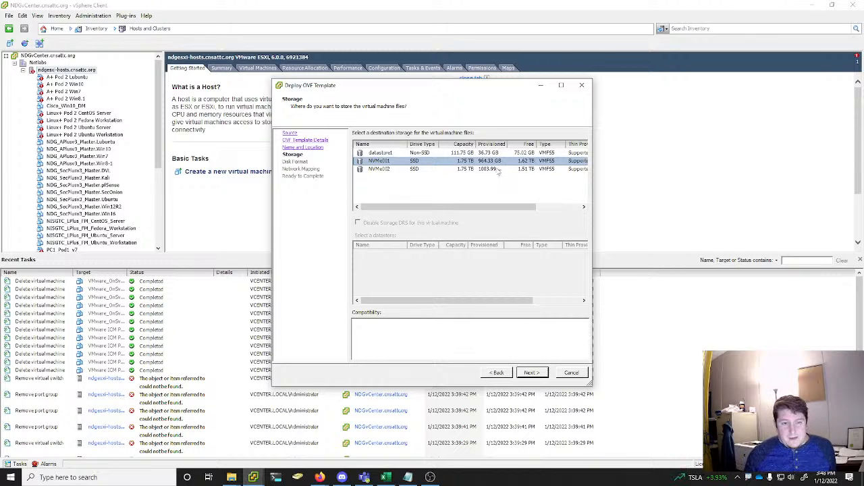
Deploy VMware_ICMv7_Pod1_saAIO with Thin Provision disks and the SAFETY NET mapping, and move its progress window clear of the inventory
{"action": "left_click", "coordinate": [531, 373]}
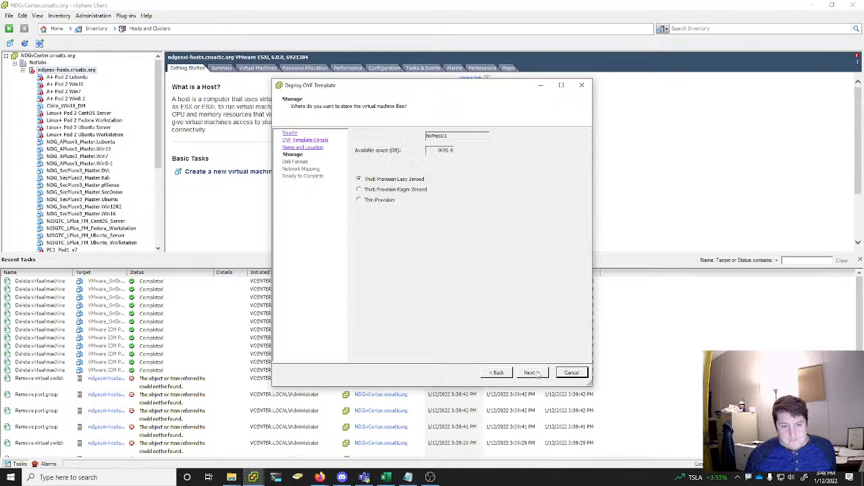
{"action": "left_click", "coordinate": [384, 200]}
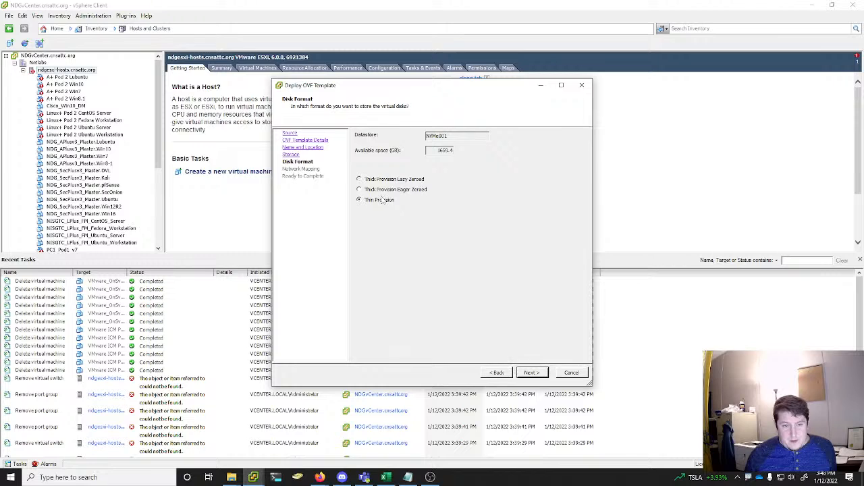
{"action": "left_click", "coordinate": [539, 373]}
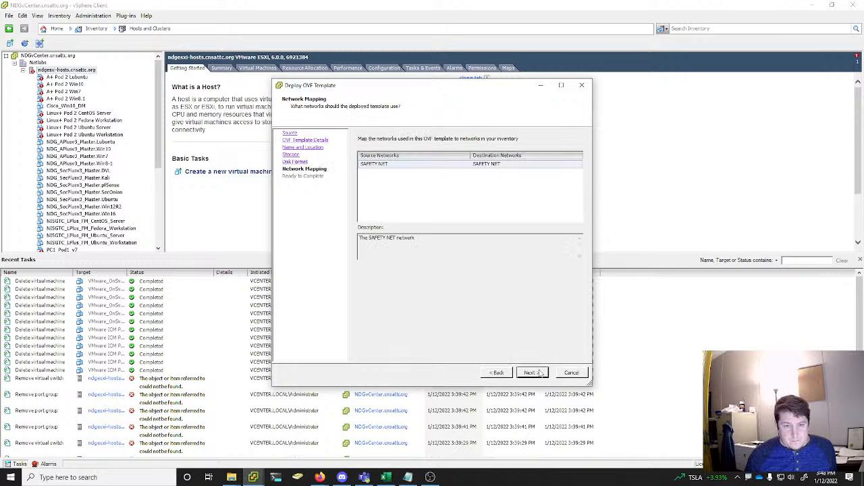
{"action": "left_click", "coordinate": [383, 167]}
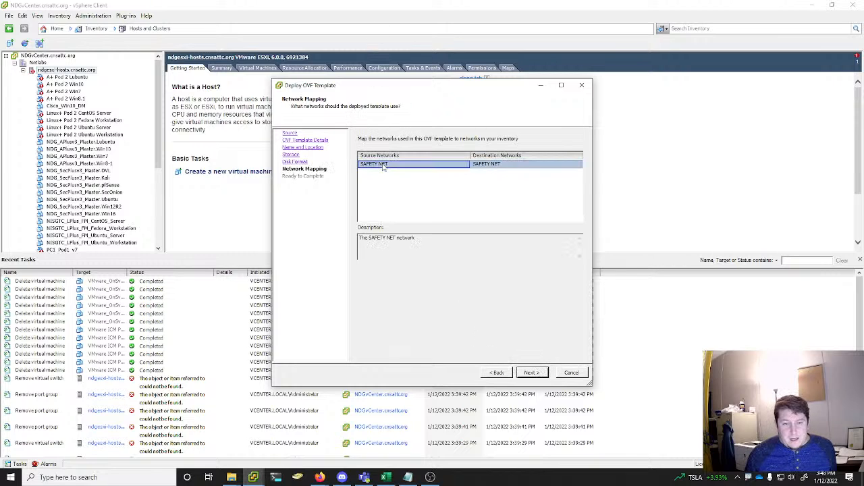
{"action": "left_click", "coordinate": [531, 374]}
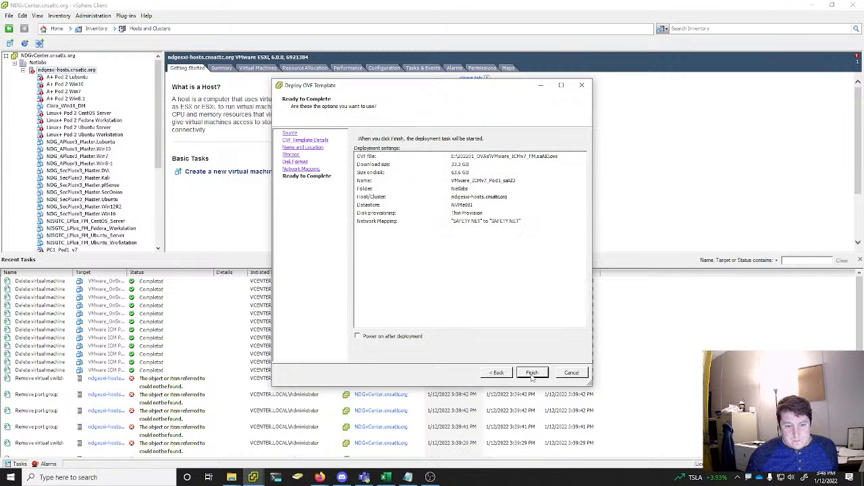
{"action": "left_click", "coordinate": [533, 373]}
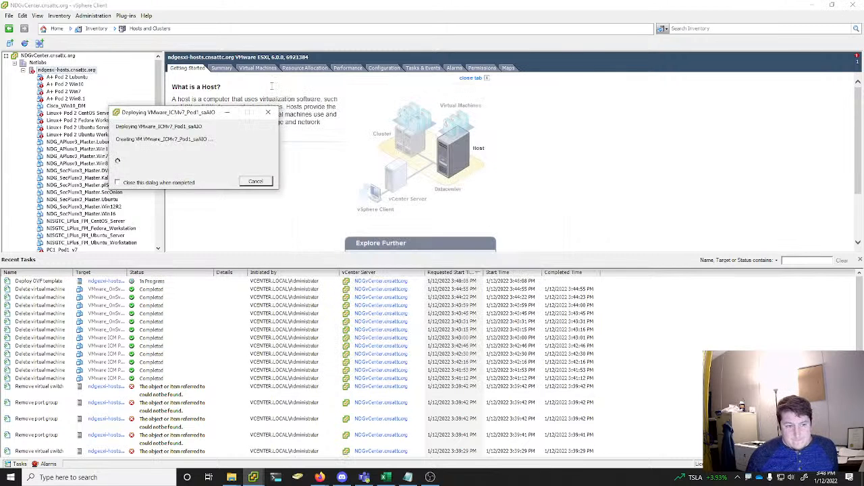
{"action": "left_click_drag", "start_coordinate": [189, 114], "coordinate": [228, 42]}
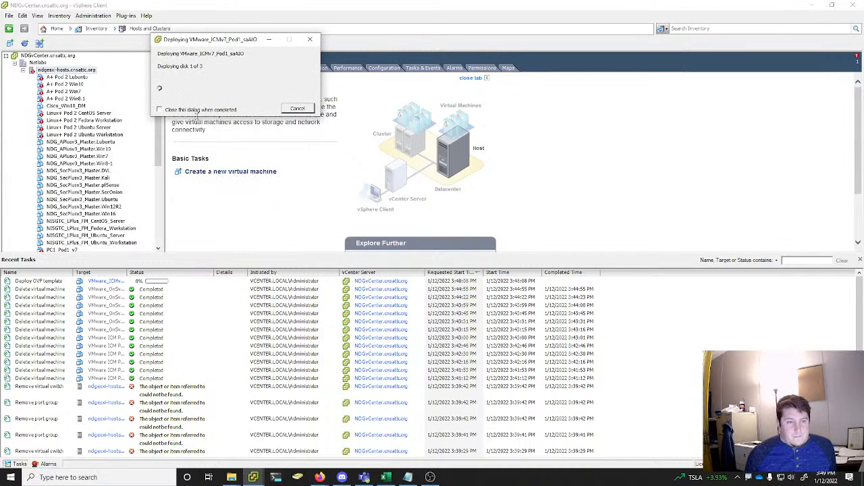
{"action": "left_click_drag", "start_coordinate": [194, 41], "coordinate": [701, 65]}
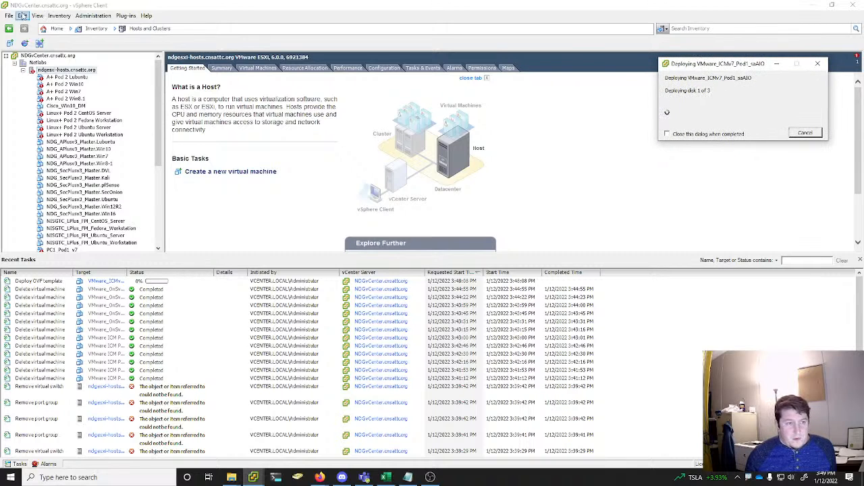
Start another OVF template deployment using VMware_ICMv7_FM.saESXi01.ova from the 202201_OVAs folder as the source
{"action": "left_click", "coordinate": [7, 15]}
{"action": "left_click", "coordinate": [34, 41]}
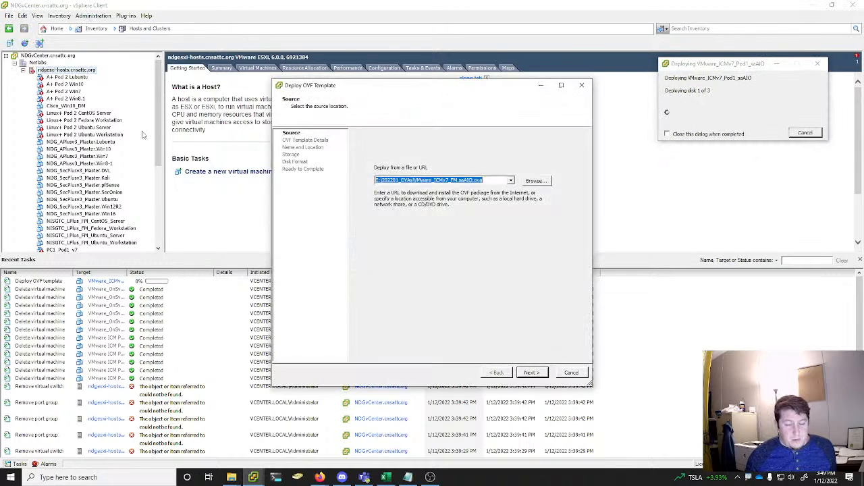
{"action": "left_click", "coordinate": [537, 181]}
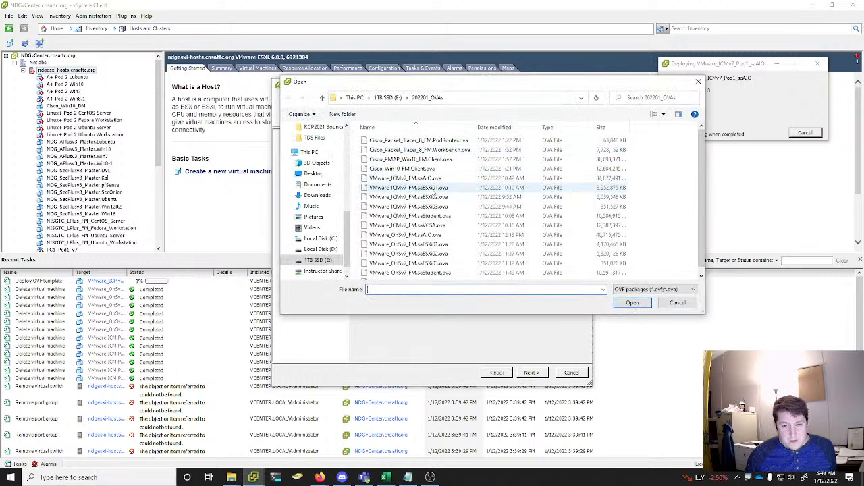
{"action": "left_click", "coordinate": [432, 188]}
{"action": "left_click", "coordinate": [632, 303]}
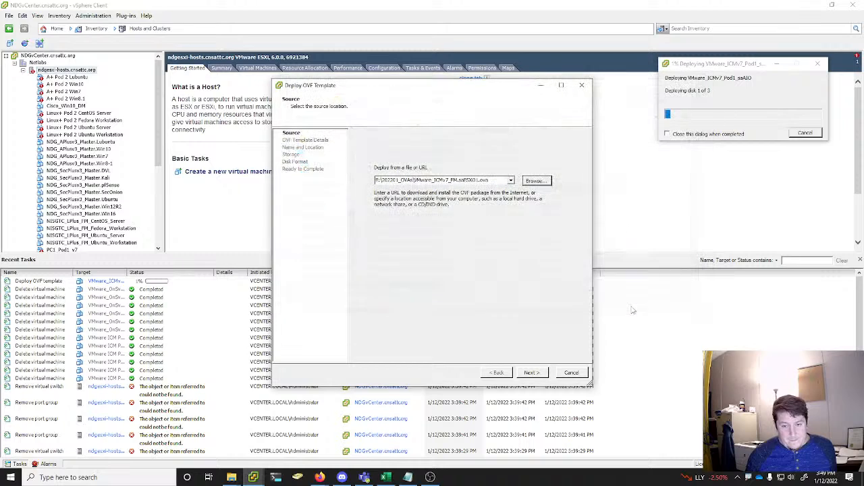
{"action": "left_click", "coordinate": [539, 375]}
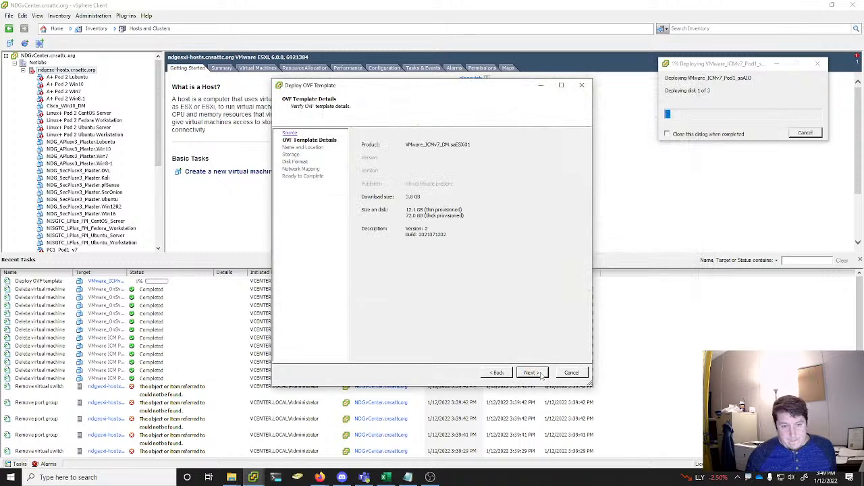
Accept the template details and name the virtual machine VMware_ICMv7_Pod1_saESXi01 in the Netlabs location
{"action": "left_click", "coordinate": [540, 374]}
{"action": "left_click", "coordinate": [429, 142]}
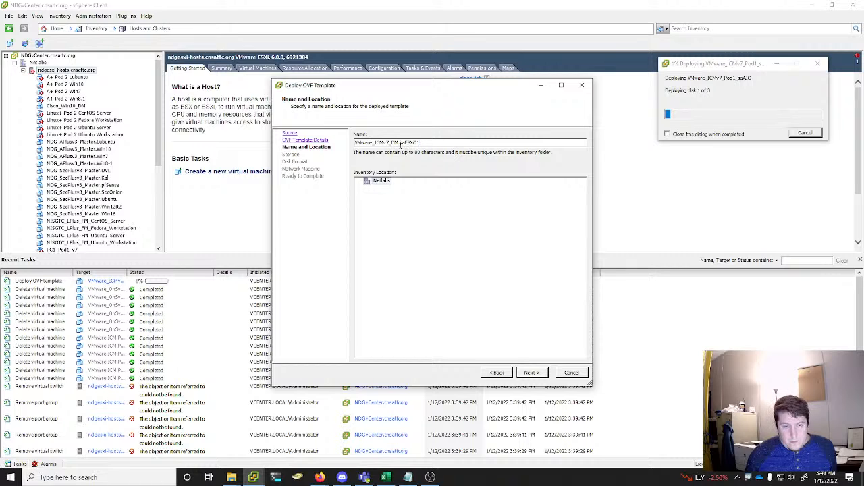
{"action": "key", "text": "BackSpace"}
{"action": "key", "text": "BackSpace"}
{"action": "key", "text": "BackSpace"}
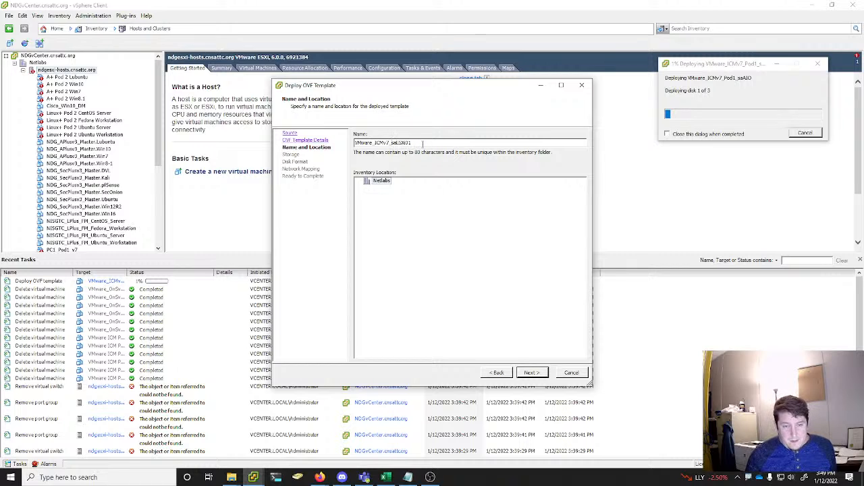
{"action": "type", "text": "Pod1_"}
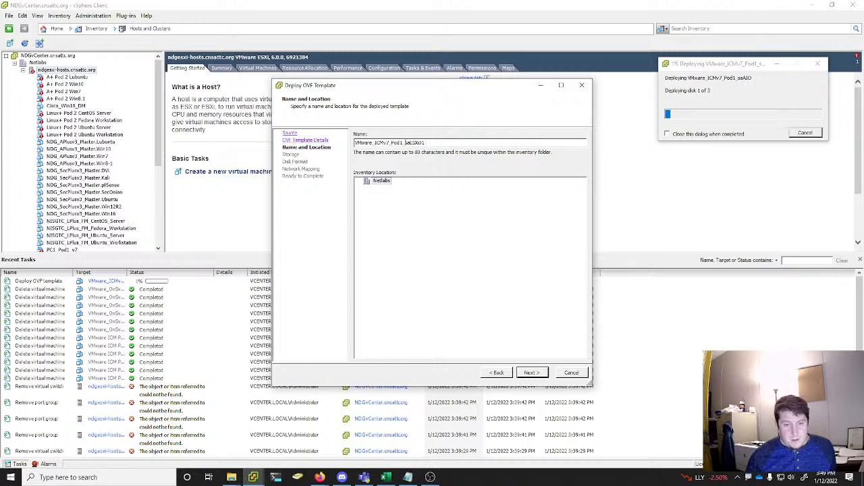
{"action": "left_click", "coordinate": [531, 372]}
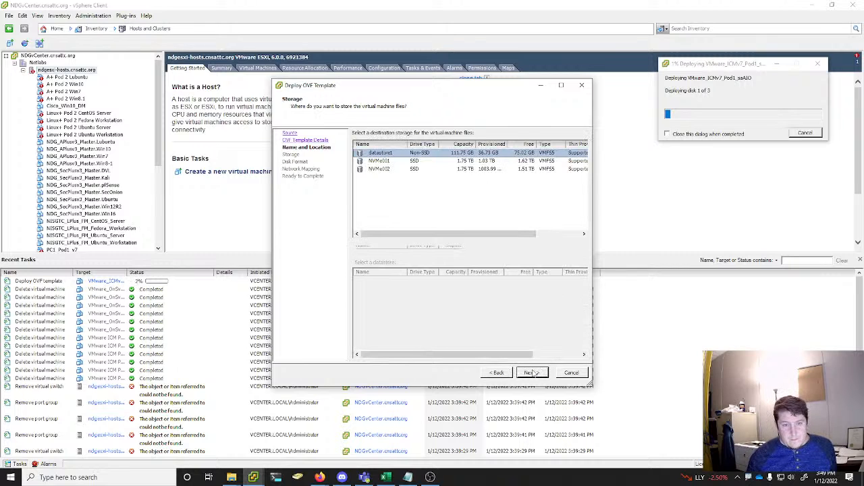
Deploy saESXi01 to NVMe001 with Thin Provision disks on SAFETY NET, and place its progress window below the saAIO one
{"action": "left_click", "coordinate": [408, 164]}
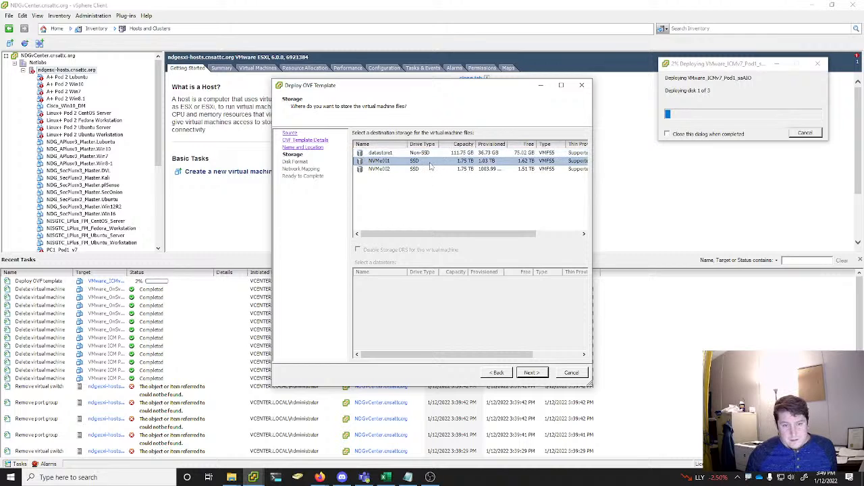
{"action": "left_click", "coordinate": [422, 169]}
{"action": "left_click", "coordinate": [422, 161]}
{"action": "left_click", "coordinate": [532, 373]}
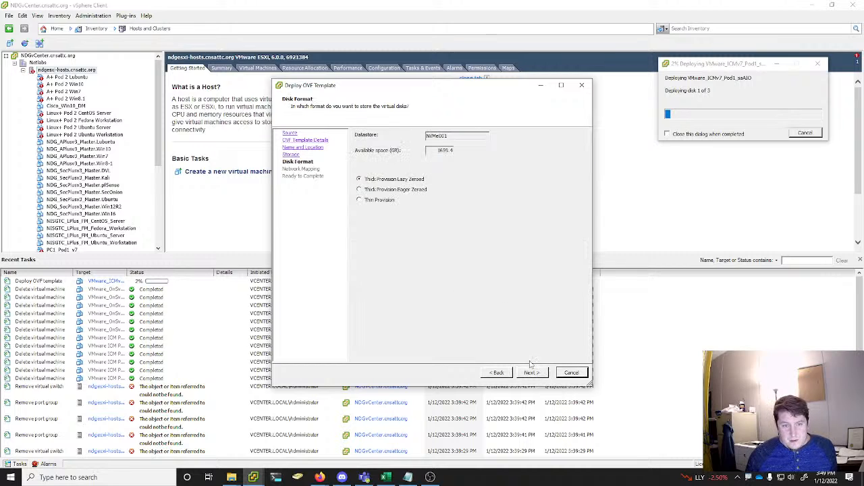
{"action": "left_click", "coordinate": [376, 201]}
{"action": "left_click", "coordinate": [533, 374]}
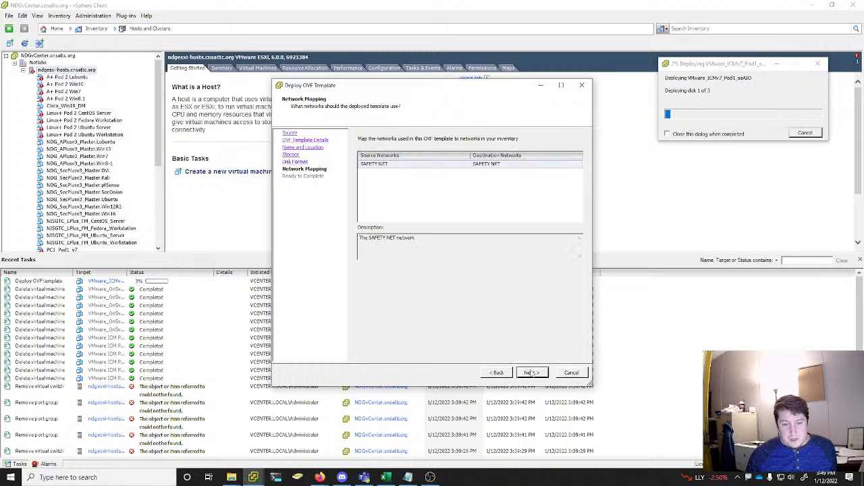
{"action": "left_click", "coordinate": [533, 374]}
{"action": "left_click", "coordinate": [533, 373]}
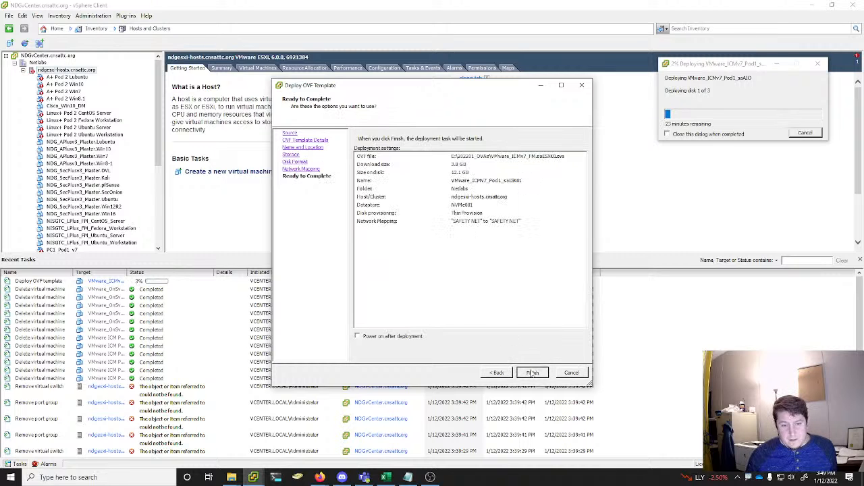
{"action": "left_click_drag", "start_coordinate": [141, 44], "coordinate": [746, 154]}
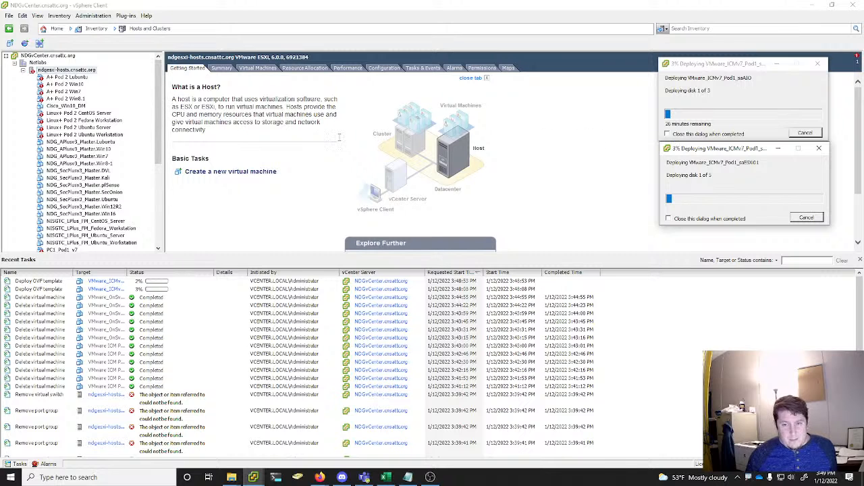
Start a further OVF template deployment with VMware_ICMv7_FM.saESXi02.ova from the 202201_OVAs folder as the source
{"action": "left_click", "coordinate": [7, 16]}
{"action": "left_click", "coordinate": [7, 17]}
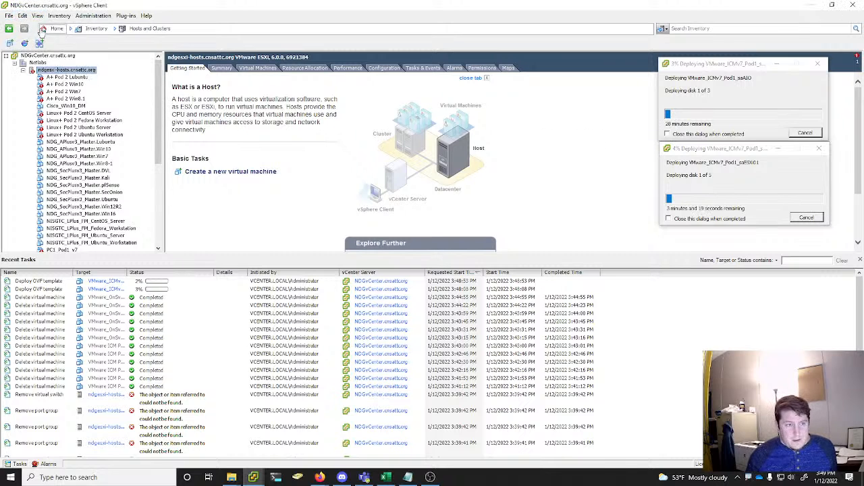
{"action": "left_click", "coordinate": [6, 18]}
{"action": "left_click", "coordinate": [41, 37]}
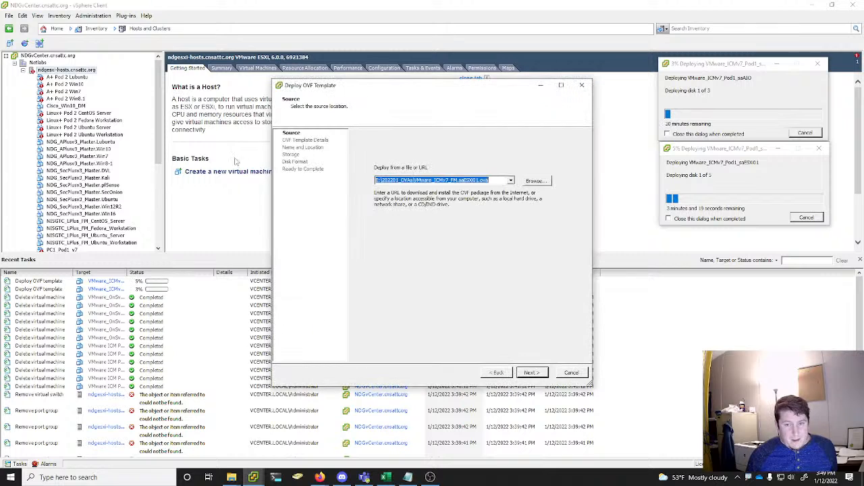
{"action": "left_click", "coordinate": [535, 181]}
{"action": "left_click", "coordinate": [444, 197]}
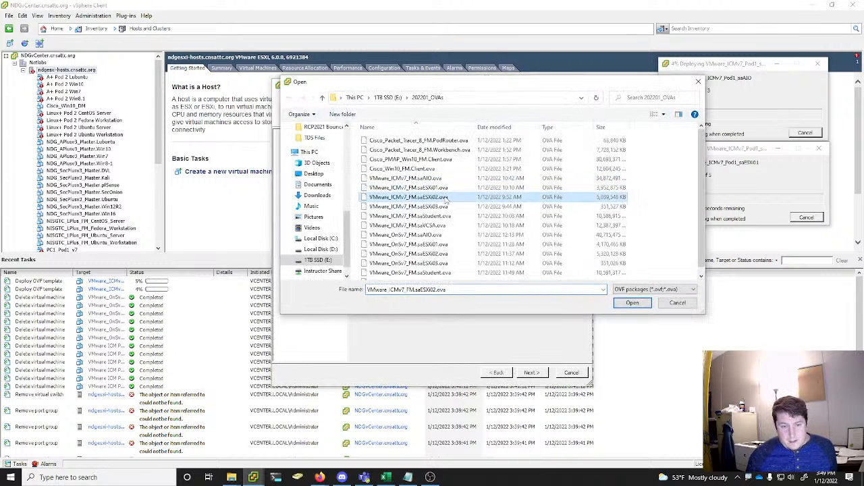
{"action": "left_click", "coordinate": [628, 304]}
{"action": "left_click", "coordinate": [545, 373]}
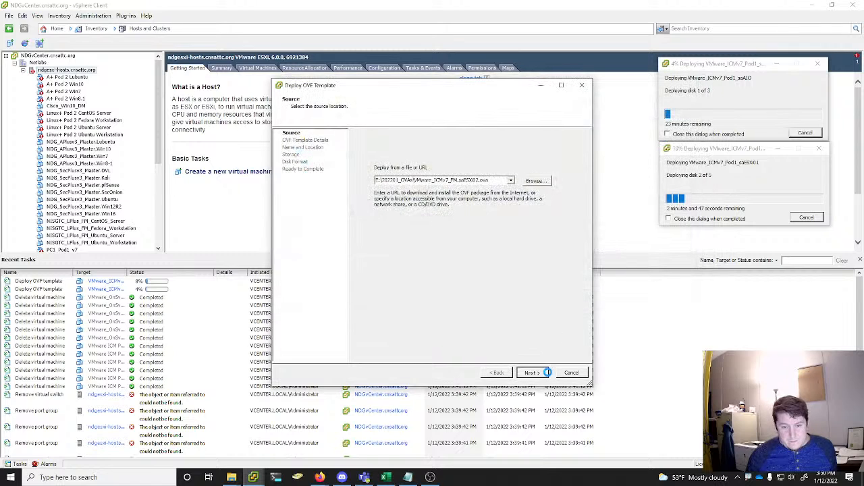
Accept the template details and name the virtual machine VMware_ICMv7_Pod1_saESXi02 in the Netlabs location
{"action": "left_click", "coordinate": [532, 372]}
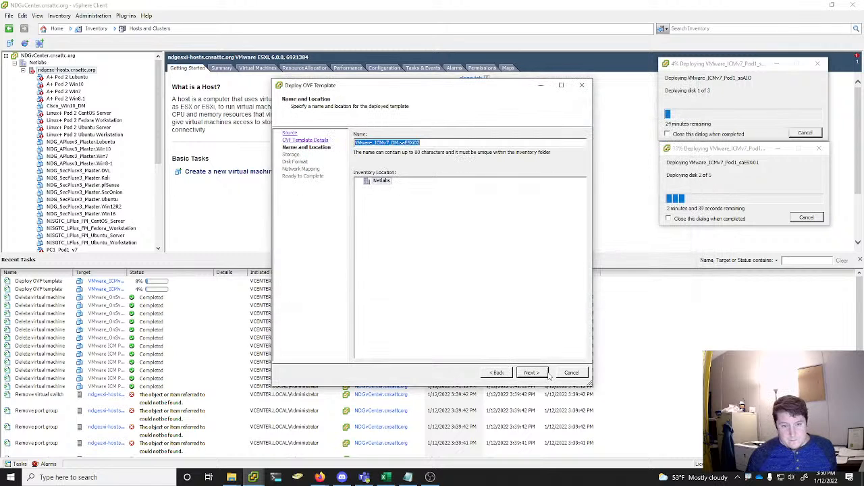
{"action": "left_click", "coordinate": [429, 142]}
{"action": "left_click", "coordinate": [400, 142]}
{"action": "key", "text": "BackSpace"}
{"action": "key", "text": "BackSpace"}
{"action": "key", "text": "BackSpace"}
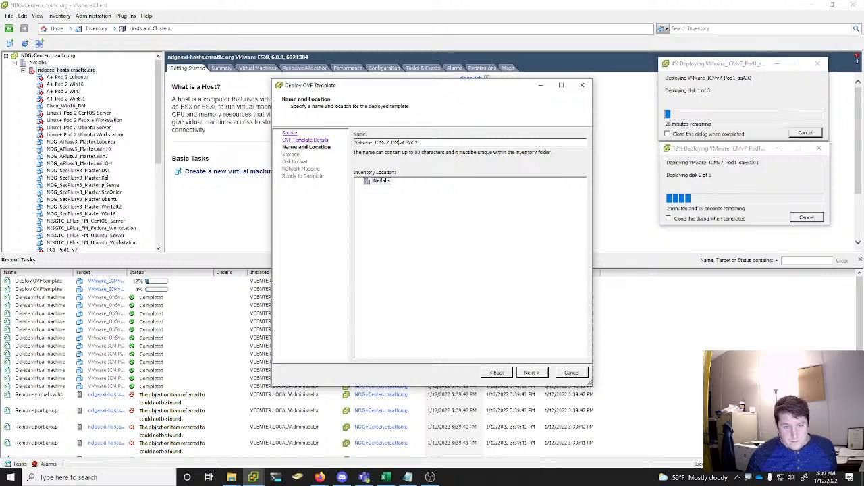
{"action": "type", "text": "Pod1_"}
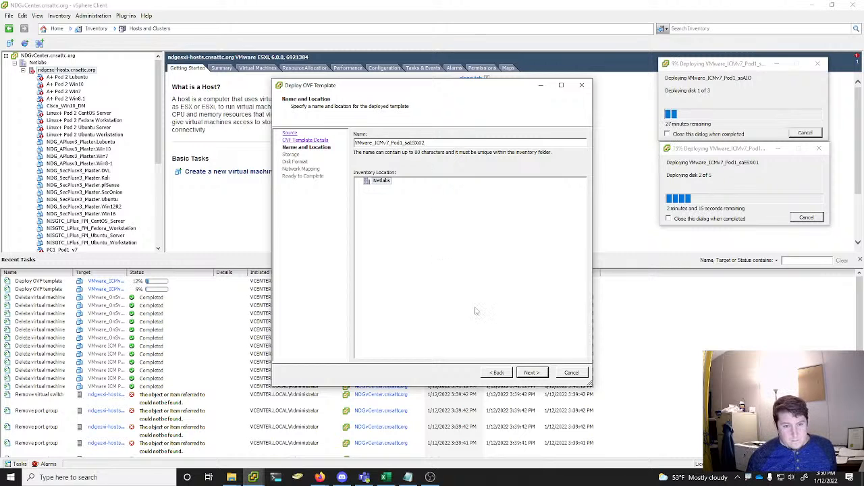
{"action": "left_click", "coordinate": [532, 373]}
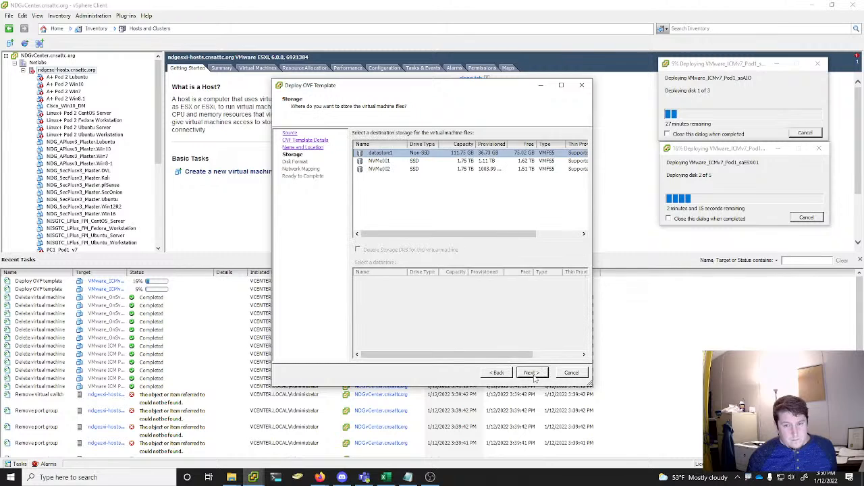
Deploy saESXi02 to NVMe001 with Thin Provision disks on SAFETY NET, and place its progress window below the saESXi01 one
{"action": "left_click", "coordinate": [417, 161]}
{"action": "left_click", "coordinate": [546, 376]}
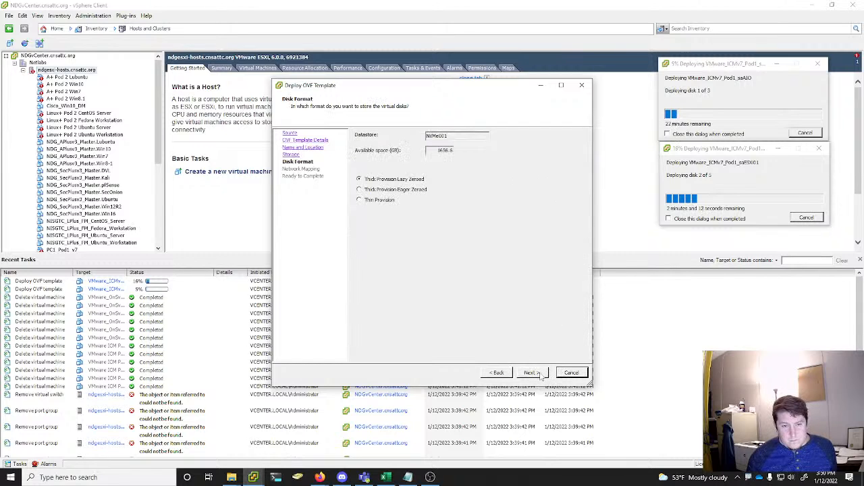
{"action": "left_click", "coordinate": [538, 374]}
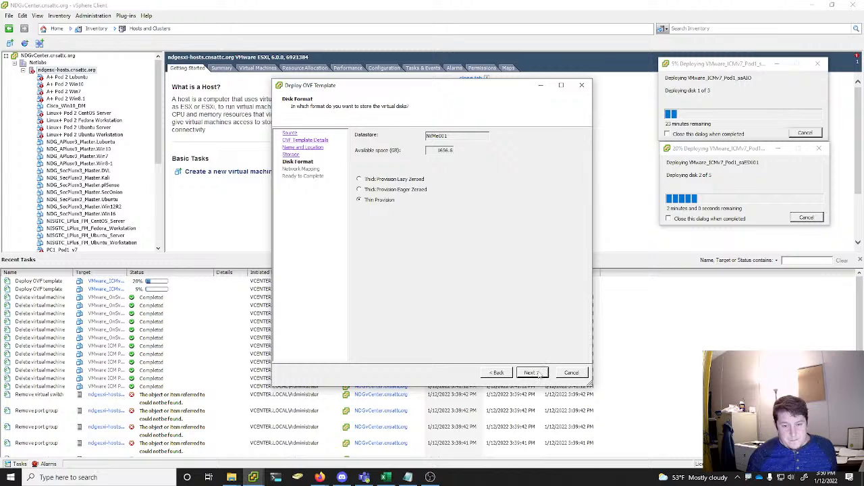
{"action": "left_click", "coordinate": [533, 373]}
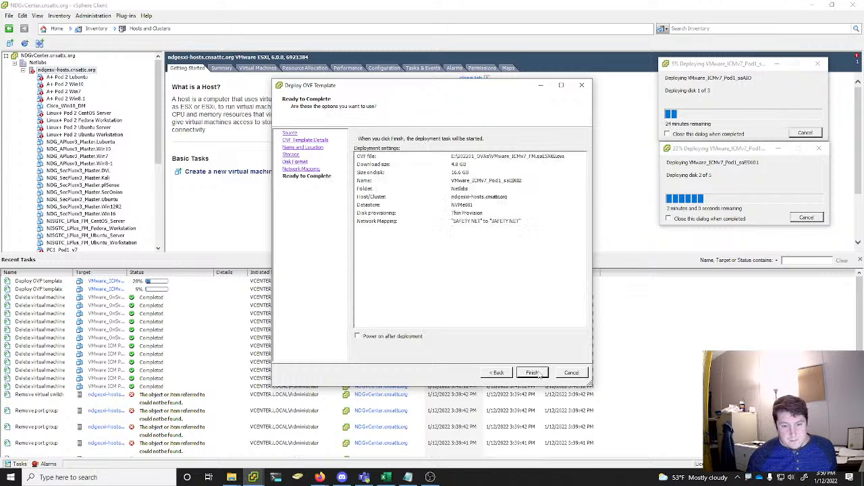
{"action": "left_click", "coordinate": [533, 372]}
{"action": "left_click_drag", "start_coordinate": [108, 59], "coordinate": [724, 239]}
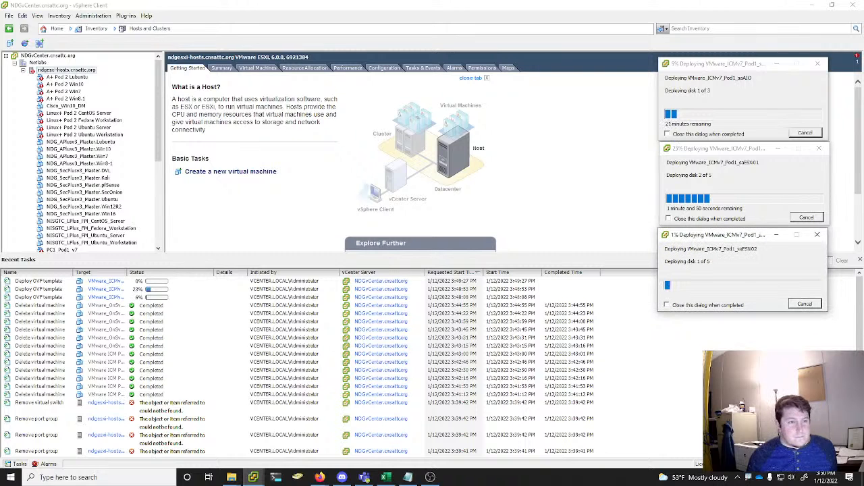
Start another OVF template deployment with VMware_ICMv7_FM.saESXi03.ova from the 202201_OVAs folder as the source
{"action": "left_click", "coordinate": [8, 15]}
{"action": "left_click", "coordinate": [37, 35]}
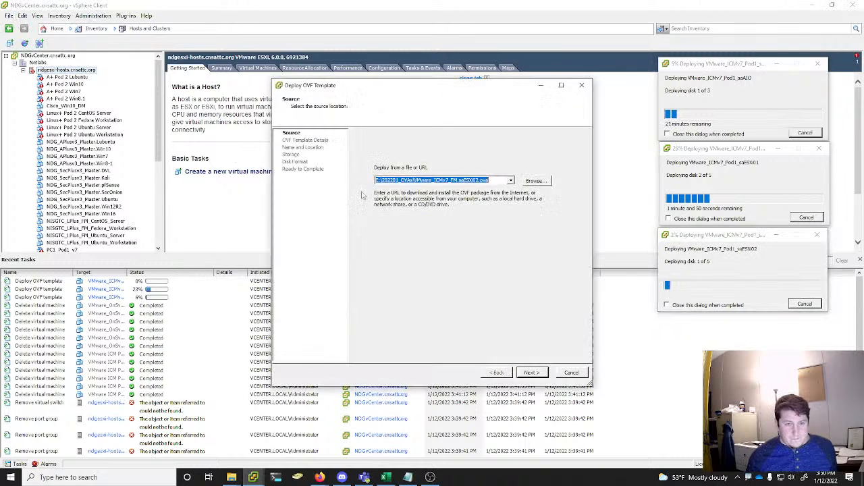
{"action": "left_click", "coordinate": [530, 182]}
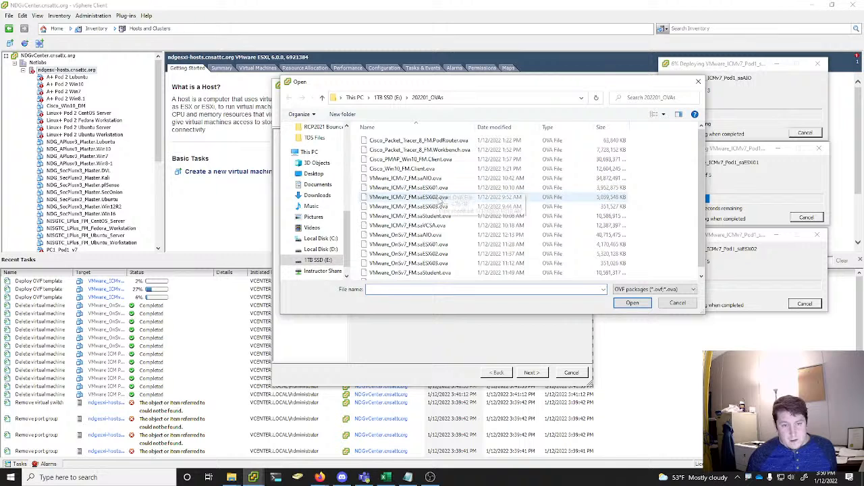
{"action": "left_click", "coordinate": [409, 206]}
{"action": "left_click", "coordinate": [631, 303]}
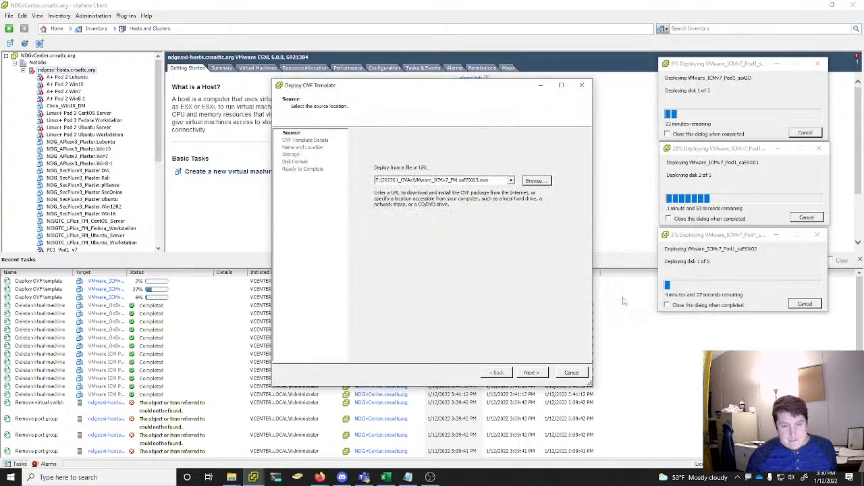
Accept the template details and name the virtual machine VMware_ICMv7_Pod1_saESXi03 in the Netlabs location
{"action": "left_click", "coordinate": [531, 373]}
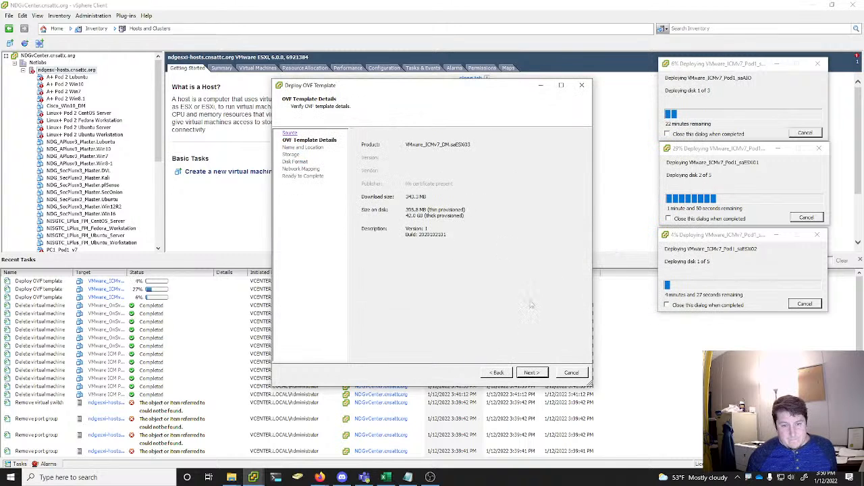
{"action": "left_click", "coordinate": [533, 373]}
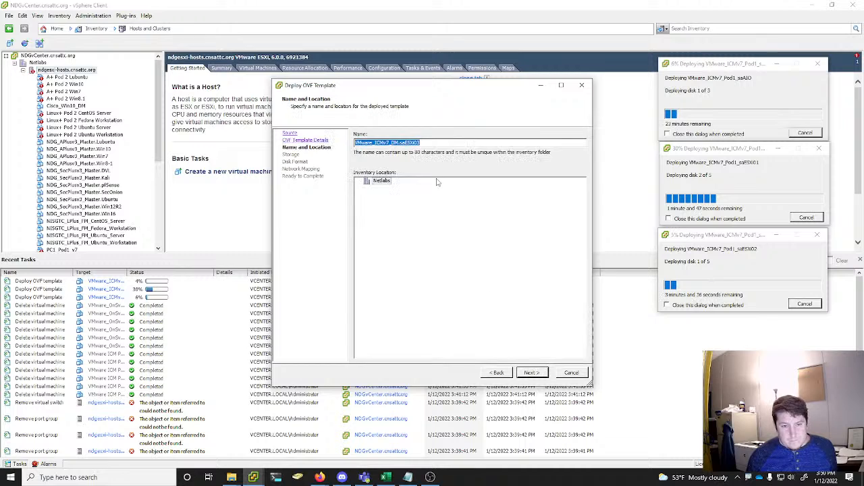
{"action": "left_click", "coordinate": [400, 143]}
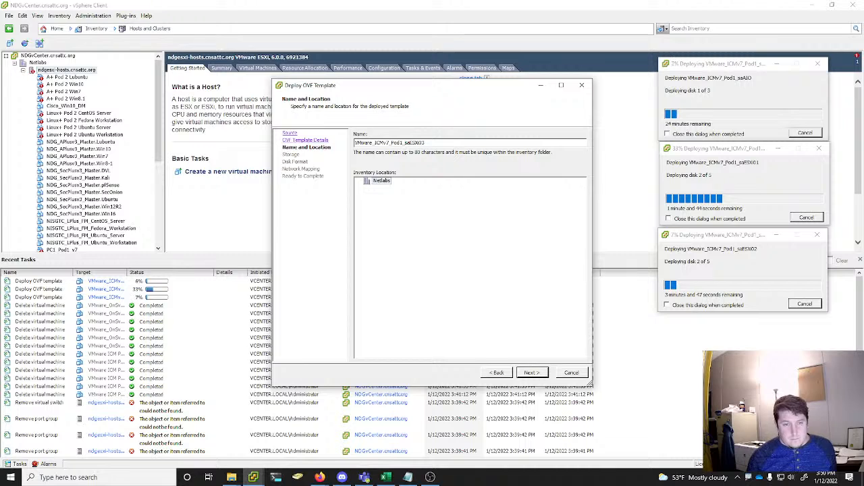
{"action": "left_click", "coordinate": [531, 373]}
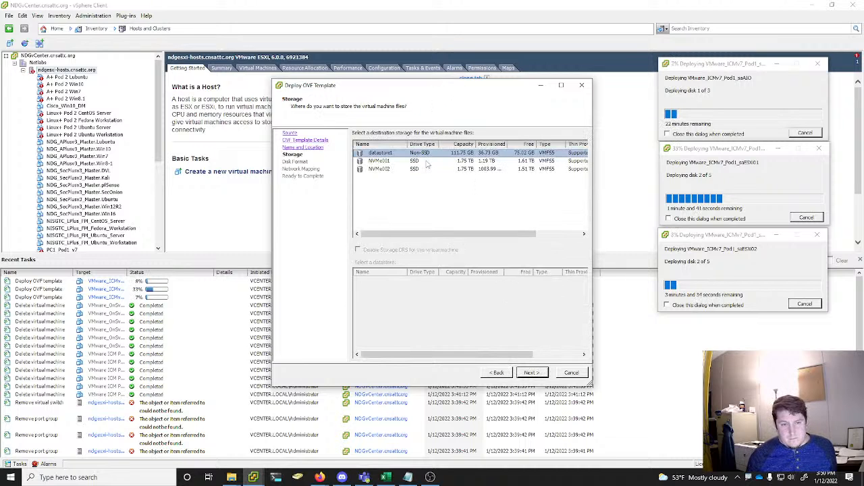
Deploy saESXi03 to the NVMe001 datastore with Thin Provision disks, keeping the SAFETY NET network mapping
{"action": "left_click", "coordinate": [426, 163]}
{"action": "left_click", "coordinate": [532, 372]}
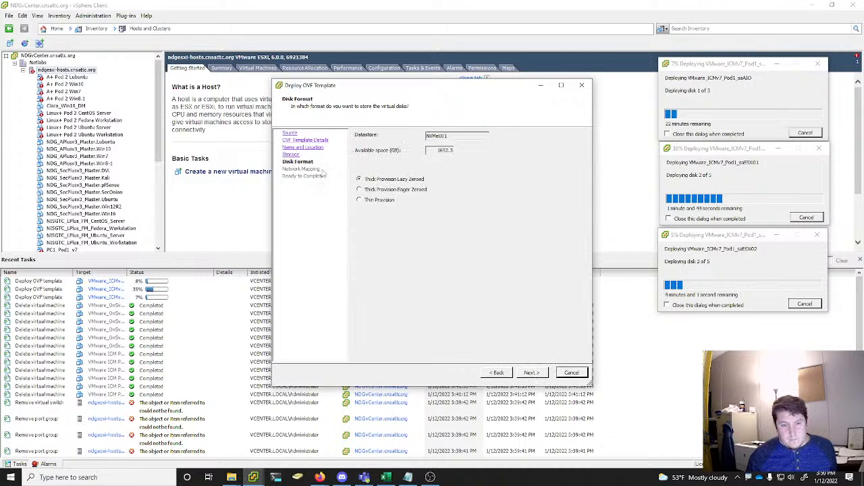
{"action": "left_click", "coordinate": [382, 202]}
{"action": "left_click", "coordinate": [533, 373]}
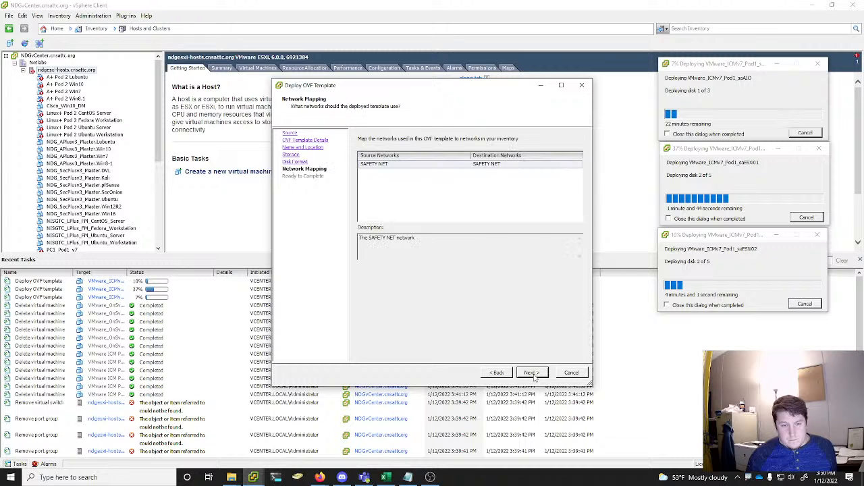
{"action": "left_click", "coordinate": [533, 373]}
{"action": "left_click", "coordinate": [533, 374]}
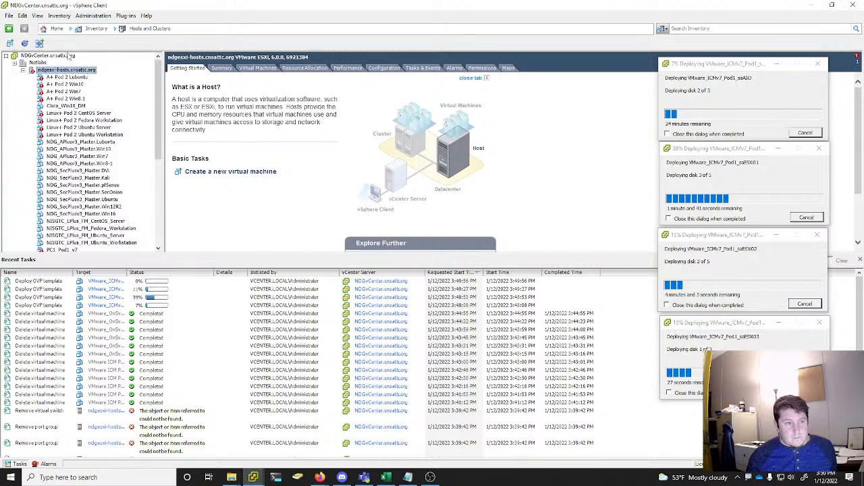
Start the student machine's OVF template deployment with VMware_ICMv7_FM.saStudent.ova from the 202201_OVAs folder as the source
{"action": "left_click", "coordinate": [10, 16]}
{"action": "left_click", "coordinate": [34, 32]}
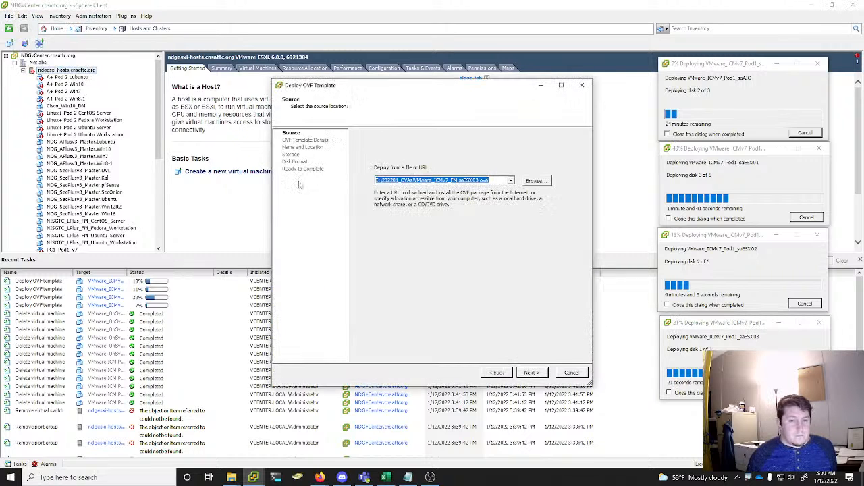
{"action": "left_click", "coordinate": [543, 183]}
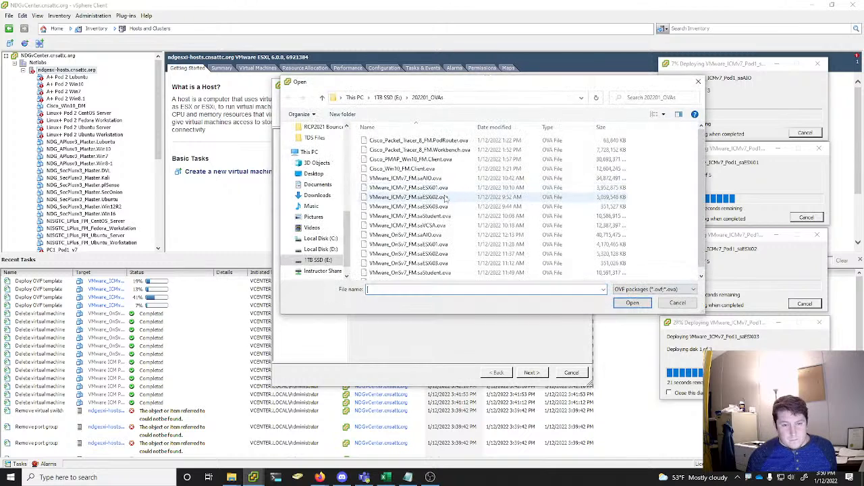
{"action": "left_click", "coordinate": [442, 217]}
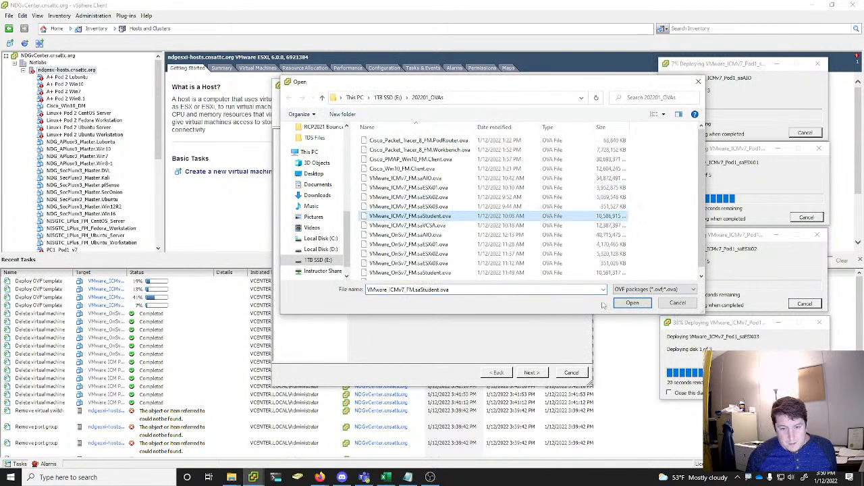
{"action": "left_click", "coordinate": [632, 303]}
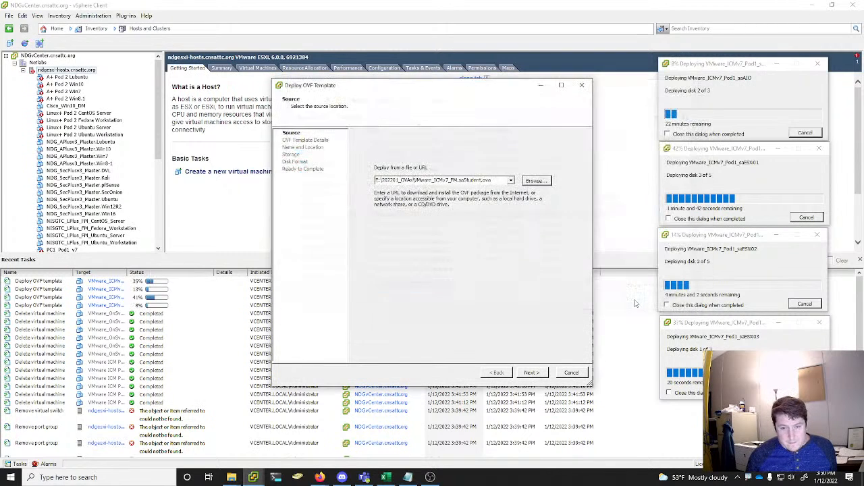
Accept the template details and name the virtual machine VMware_ICMv7_Pod1_saStudent in the Netlabs location
{"action": "left_click", "coordinate": [532, 374]}
{"action": "left_click", "coordinate": [532, 373]}
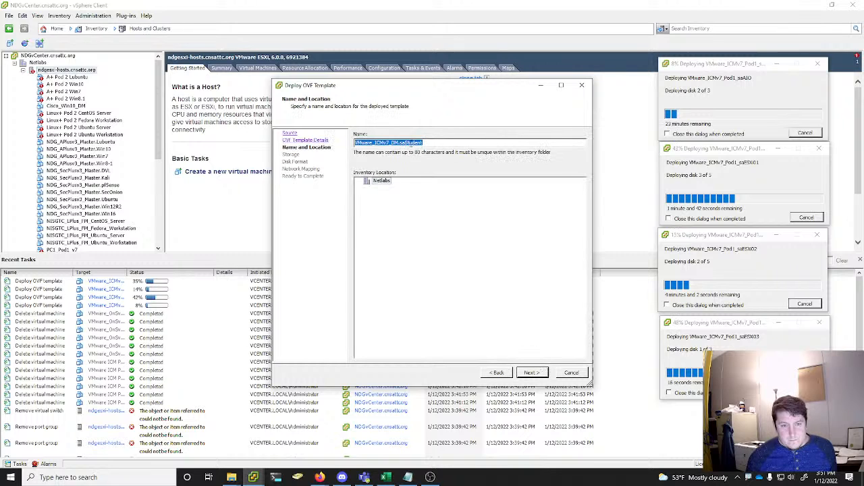
{"action": "left_click", "coordinate": [402, 143]}
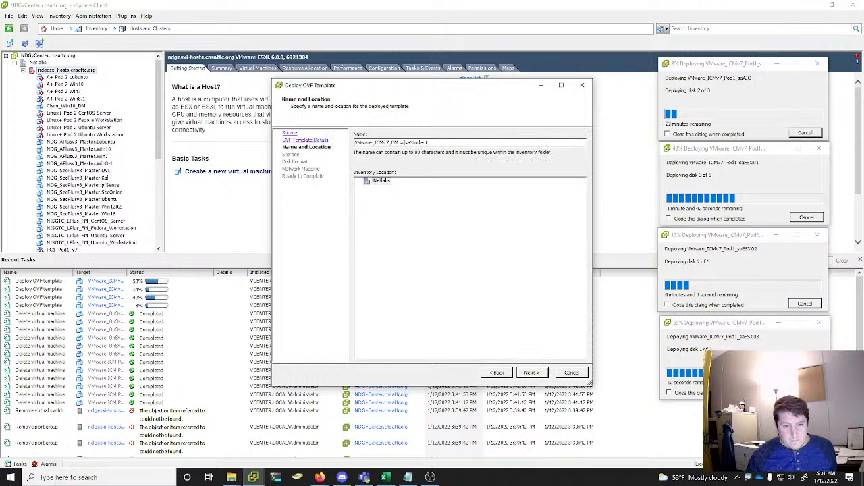
{"action": "key", "text": "BackSpace"}
{"action": "key", "text": "BackSpace"}
{"action": "key", "text": "BackSpace"}
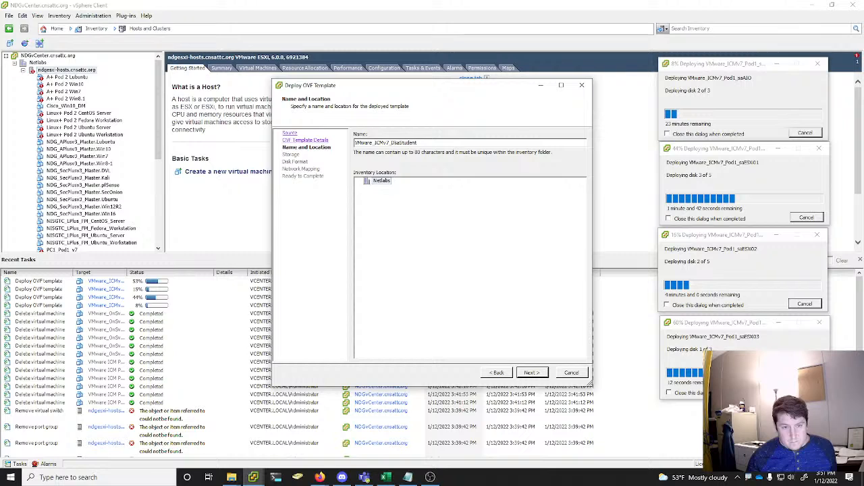
{"action": "type", "text": "Pod1_"}
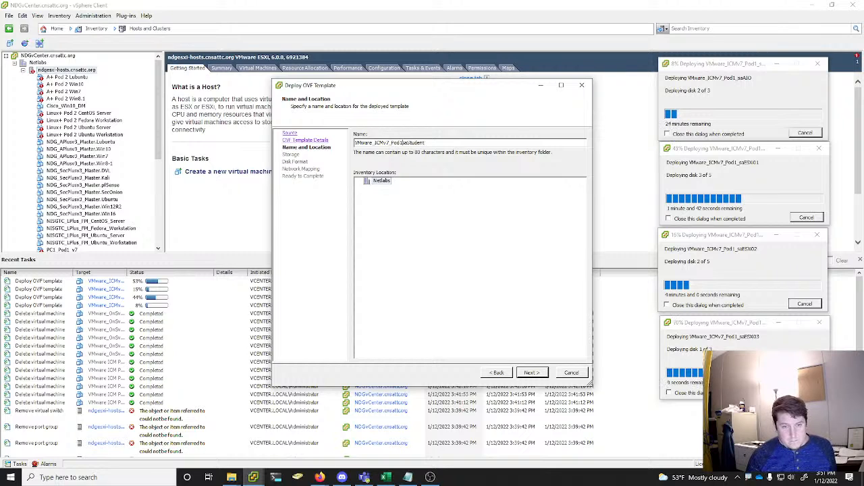
{"action": "left_click", "coordinate": [530, 373]}
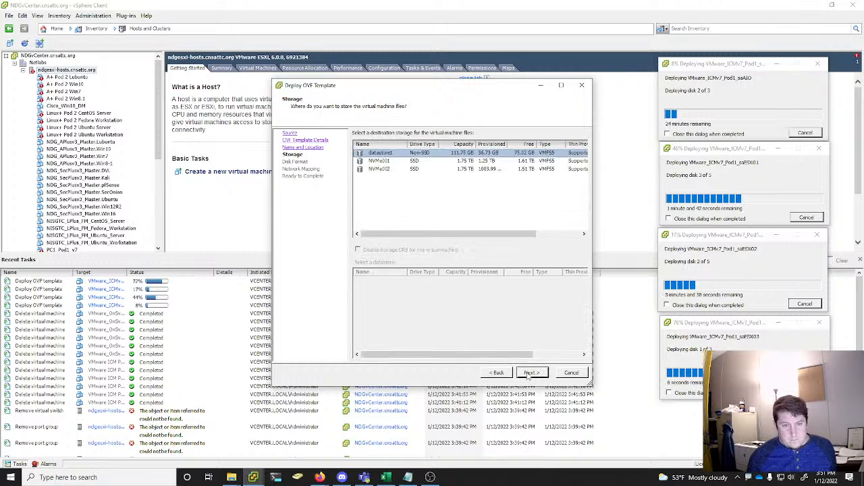
Deploy saStudent to the NVMe001 datastore with Thin Provision disks, keeping the SAFETY NET network mapping
{"action": "left_click", "coordinate": [416, 162]}
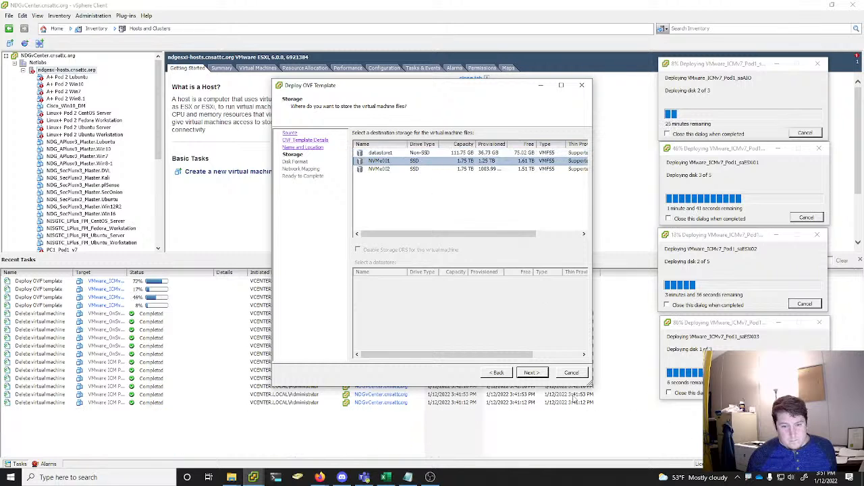
{"action": "left_click", "coordinate": [531, 373]}
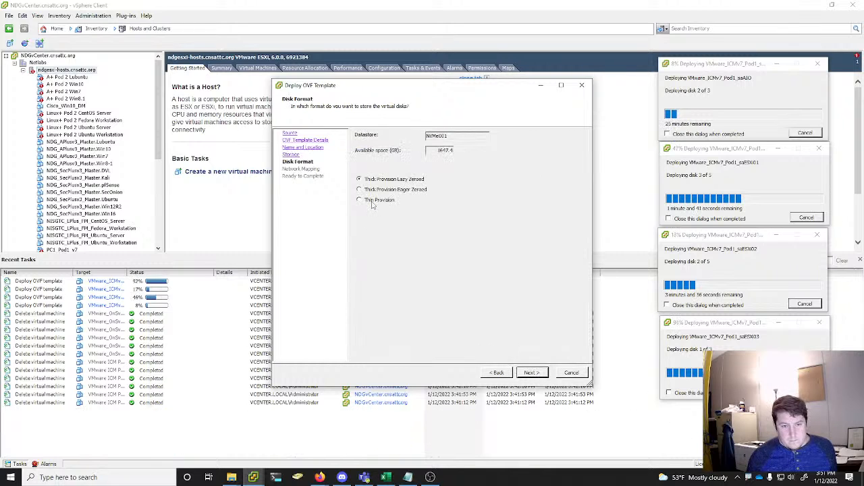
{"action": "left_click", "coordinate": [531, 372]}
{"action": "left_click", "coordinate": [532, 373]}
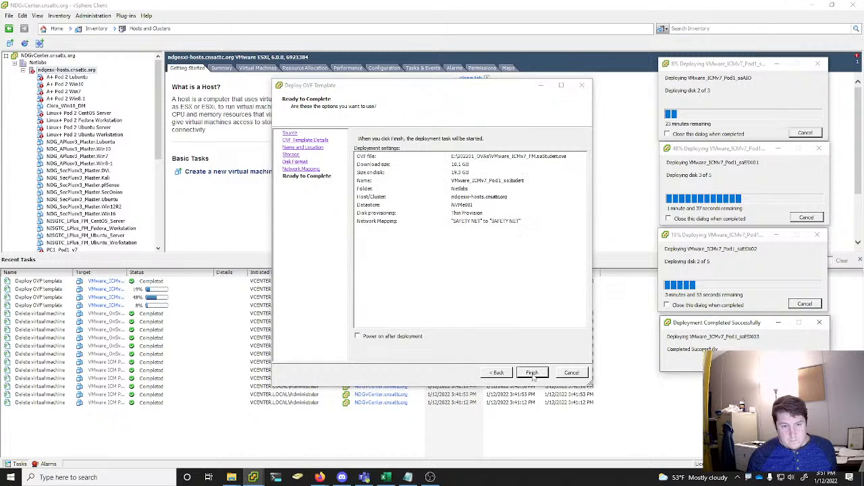
{"action": "left_click", "coordinate": [532, 372]}
Close the completed saESXi03 deployment window and place the saStudent progress window directly below the saESXi02 one
{"action": "left_click_drag", "start_coordinate": [185, 106], "coordinate": [747, 388]}
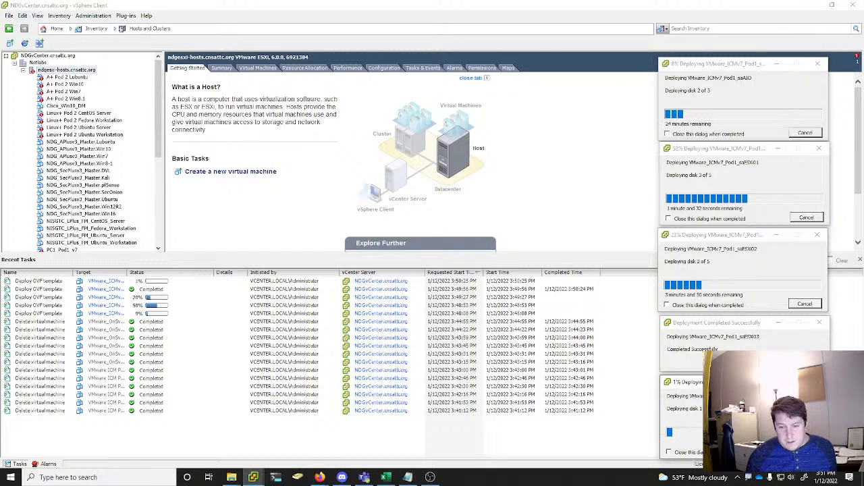
{"action": "left_click", "coordinate": [807, 364]}
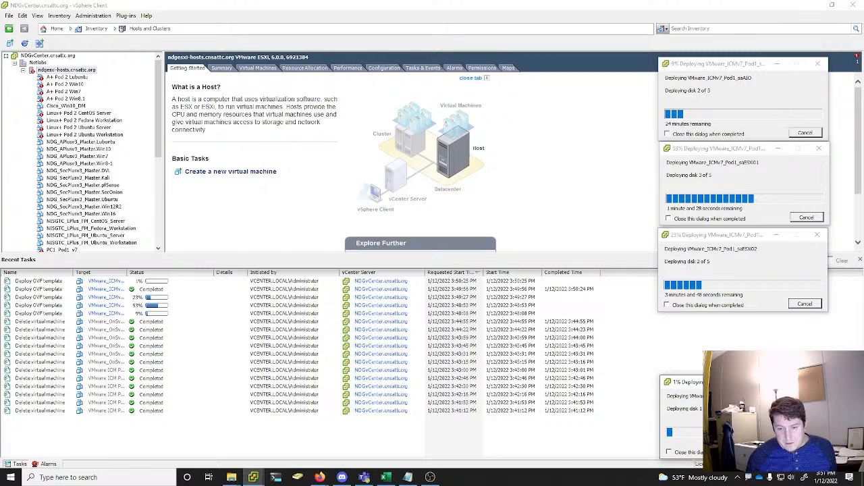
{"action": "left_click_drag", "start_coordinate": [751, 388], "coordinate": [746, 327]}
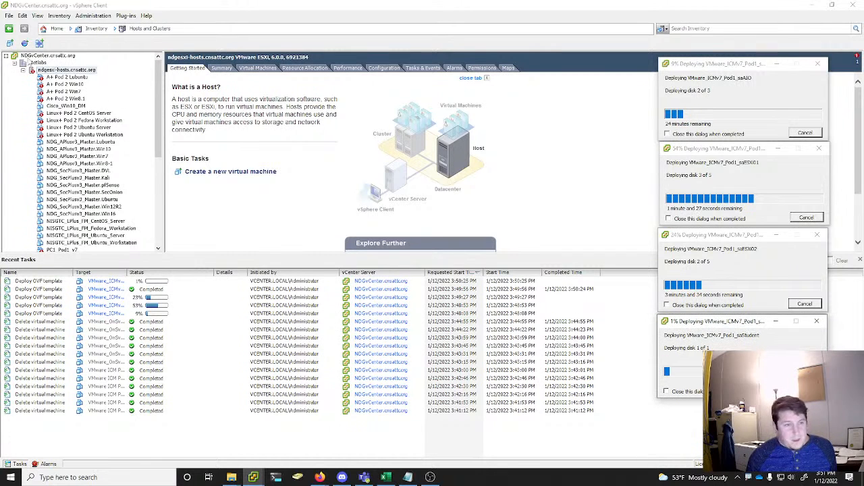
Start a further OVF template deployment with VMware_ICMv7_FM.saVCSA.ova from the 202201_OVAs folder as the source
{"action": "left_click", "coordinate": [11, 17]}
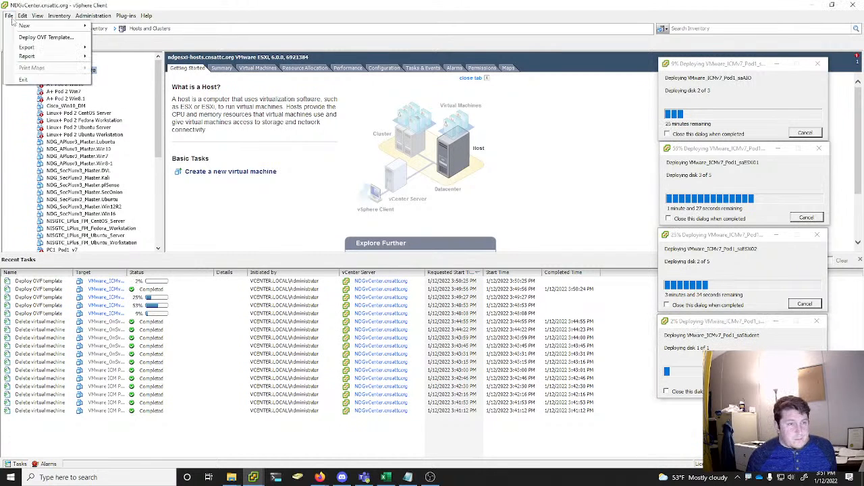
{"action": "left_click", "coordinate": [10, 16]}
{"action": "left_click", "coordinate": [10, 17]}
{"action": "left_click", "coordinate": [45, 37]}
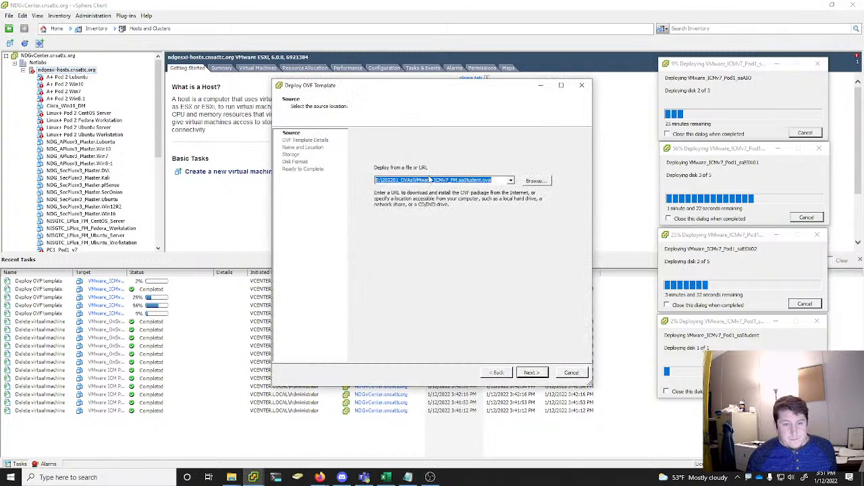
{"action": "left_click", "coordinate": [535, 181]}
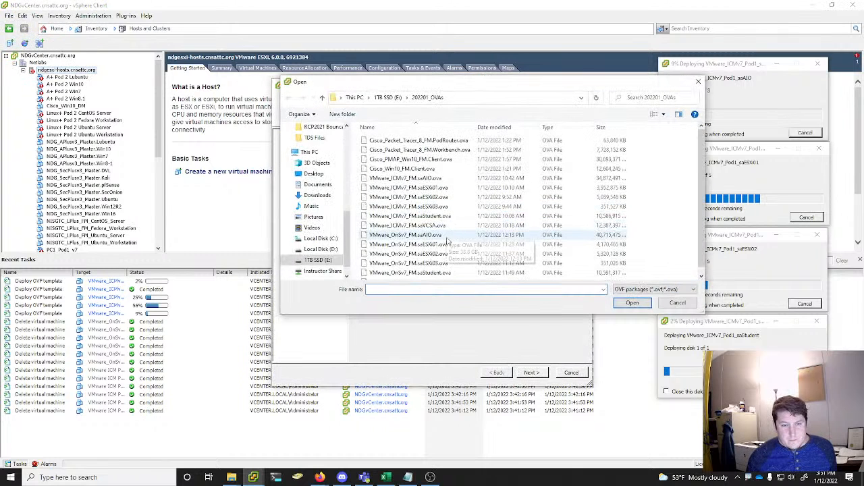
{"action": "left_click", "coordinate": [415, 225]}
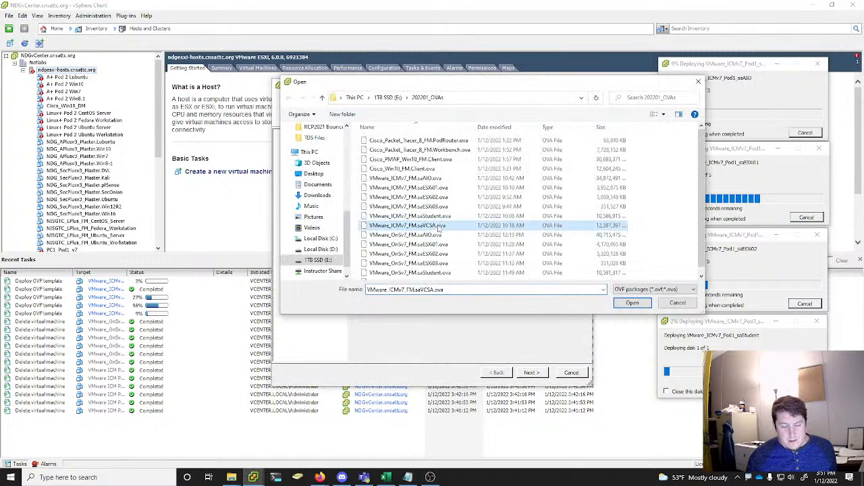
{"action": "left_click", "coordinate": [635, 303]}
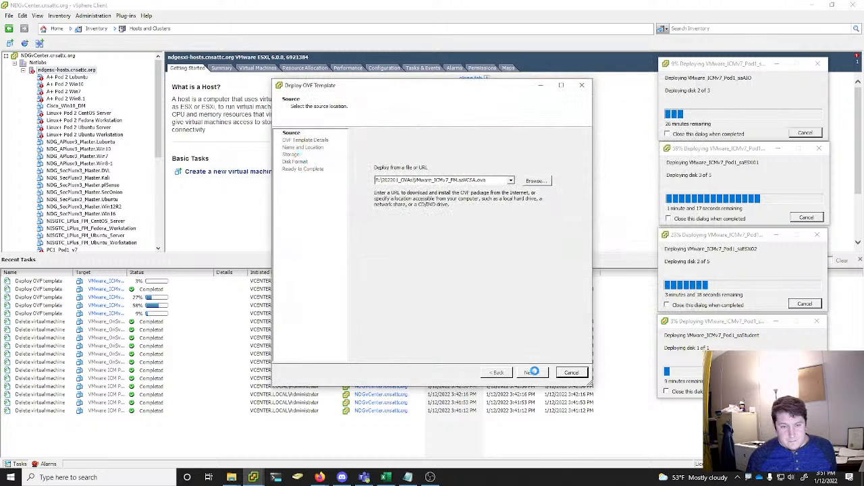
Accept the template details and name the virtual machine VMware_ICMv7_Pod1_saVCSA in the Netlabs location
{"action": "left_click", "coordinate": [533, 371]}
{"action": "left_click", "coordinate": [530, 372]}
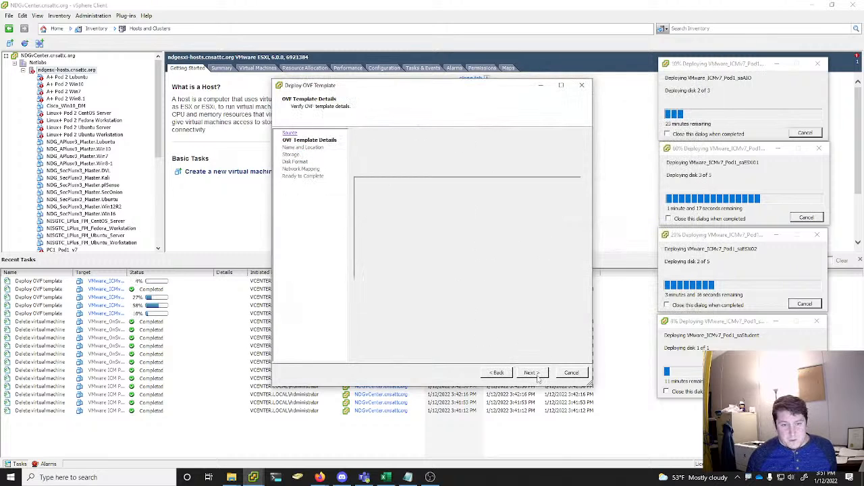
{"action": "left_click", "coordinate": [402, 143]}
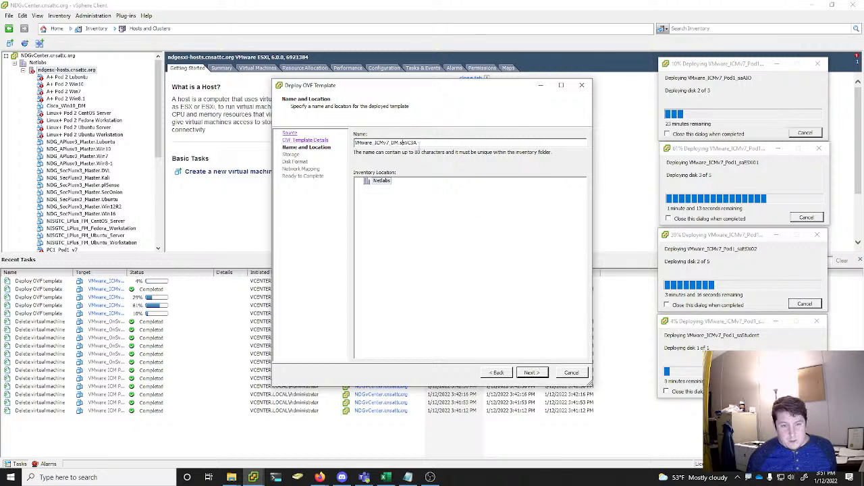
{"action": "key", "text": "BackSpace"}
{"action": "key", "text": "BackSpace"}
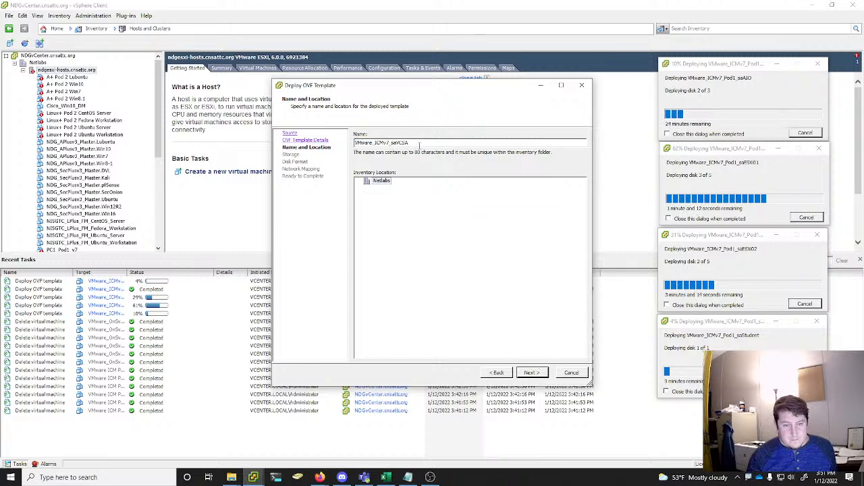
{"action": "type", "text": "Pod1_"}
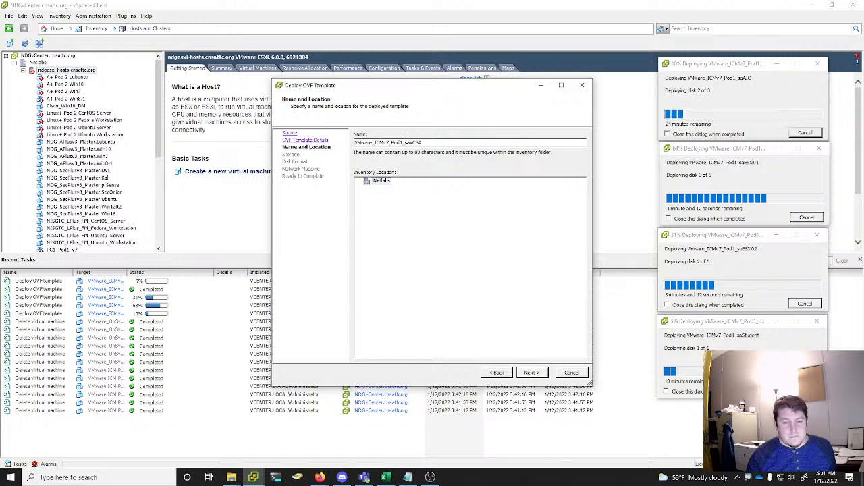
{"action": "key", "text": "Return"}
Deploy saVCSA to the NVMe001 datastore with Thin Provision disks, keeping the SAFETY NET network mapping
{"action": "left_click", "coordinate": [420, 161]}
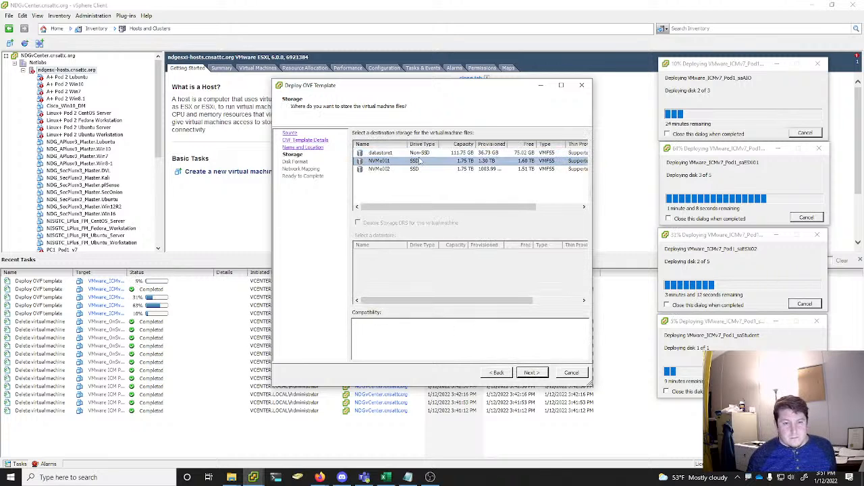
{"action": "left_click", "coordinate": [543, 376]}
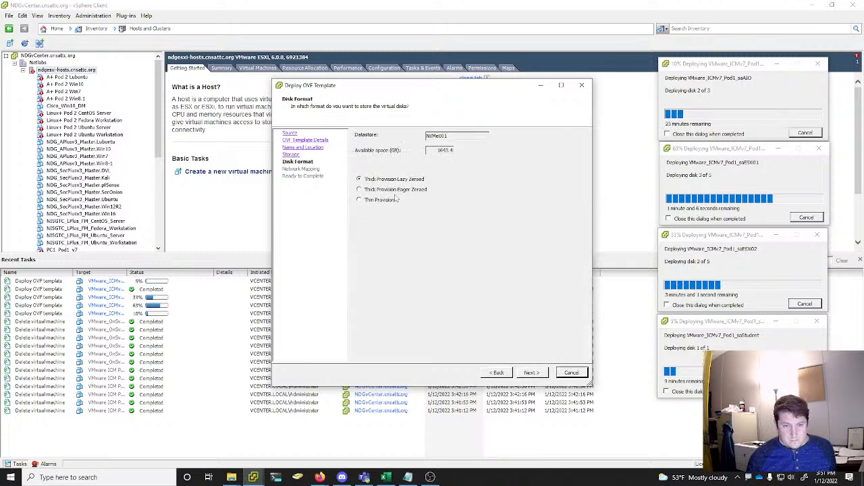
{"action": "left_click", "coordinate": [534, 373]}
{"action": "left_click", "coordinate": [531, 372]}
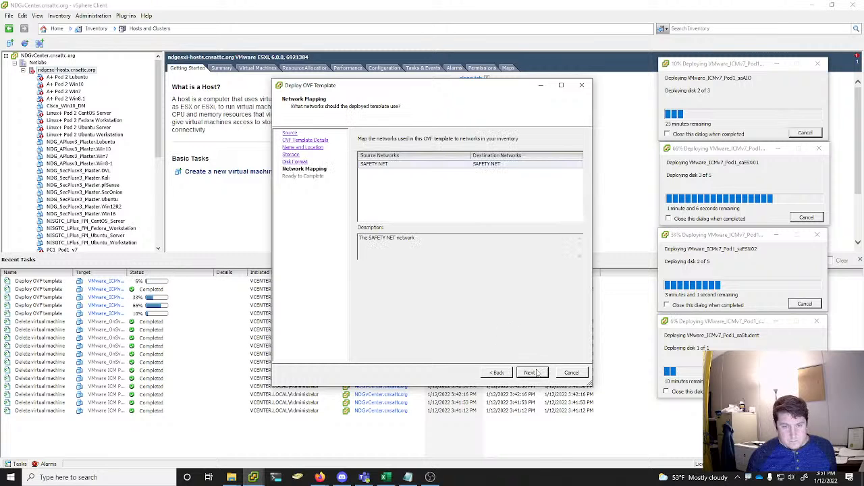
{"action": "left_click", "coordinate": [530, 373]}
{"action": "left_click", "coordinate": [532, 373]}
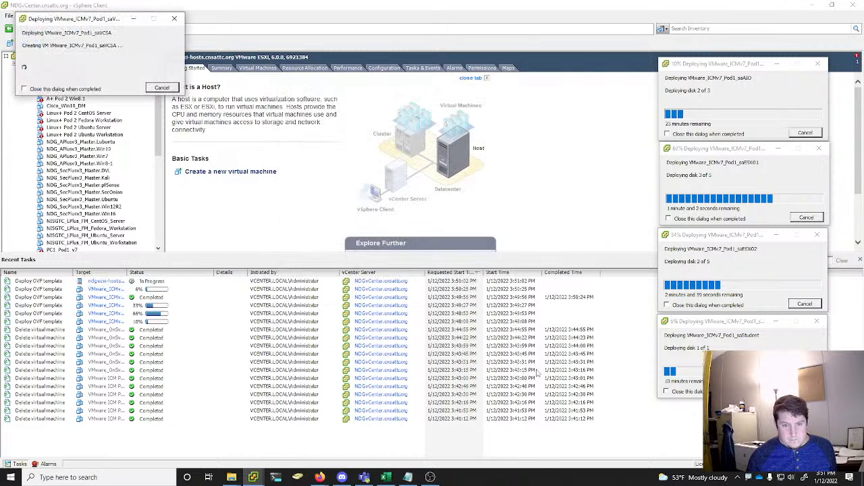
Close the completed saESXi01 deployment window and place the saVCSA progress window between the saAIO and saESXi02 ones
{"action": "left_click_drag", "start_coordinate": [96, 16], "coordinate": [567, 326]}
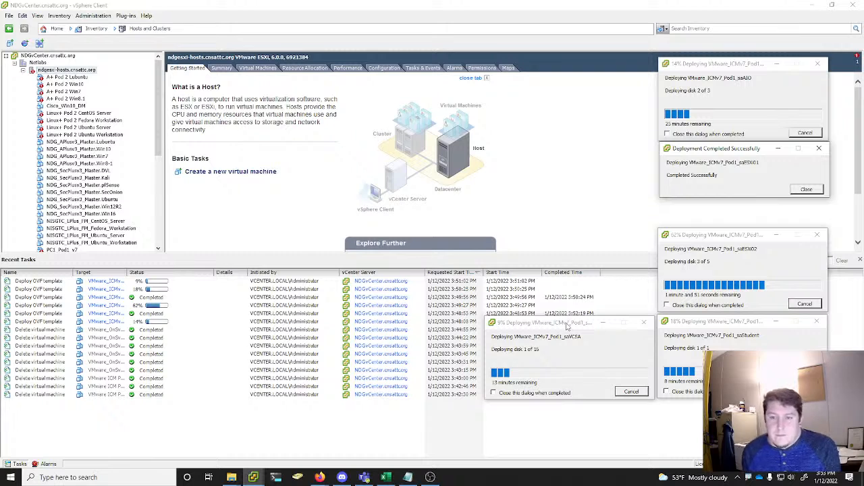
{"action": "left_click", "coordinate": [815, 192]}
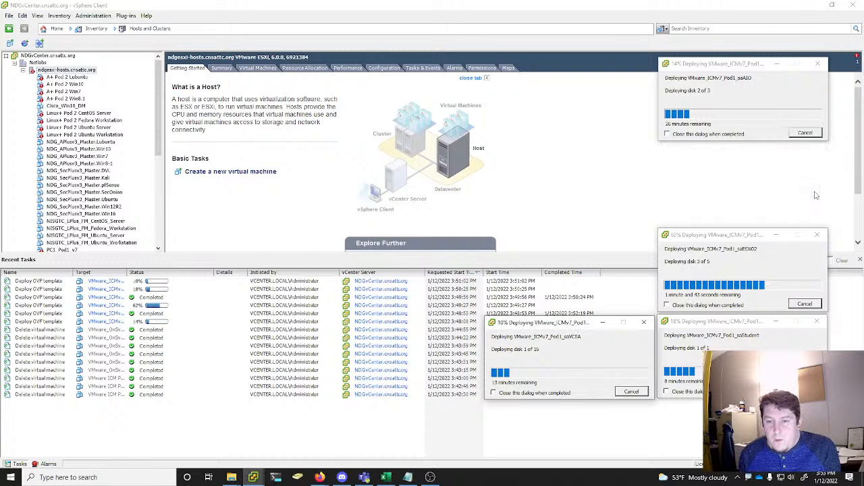
{"action": "left_click_drag", "start_coordinate": [574, 325], "coordinate": [745, 152]}
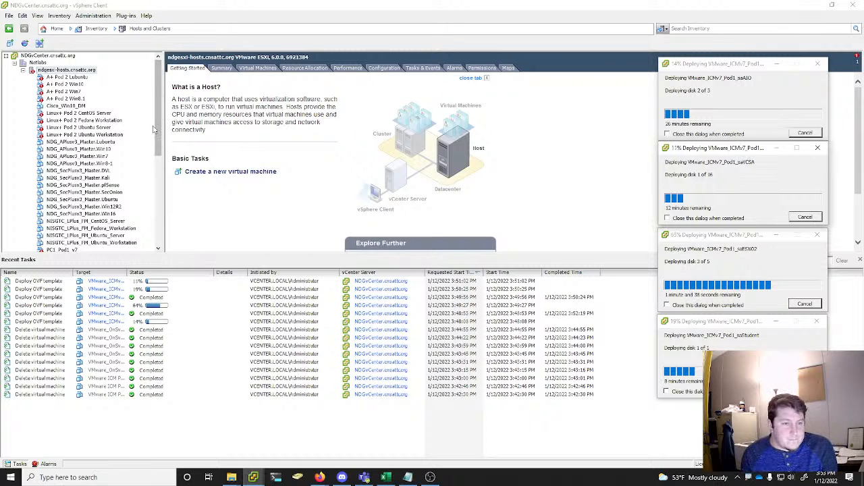
Look through the virtual machine inventory for alert markers and examine the summary of PC1_Pod1_v7
{"action": "scroll", "coordinate": [146, 129], "scroll_direction": "down", "scroll_amount": 8}
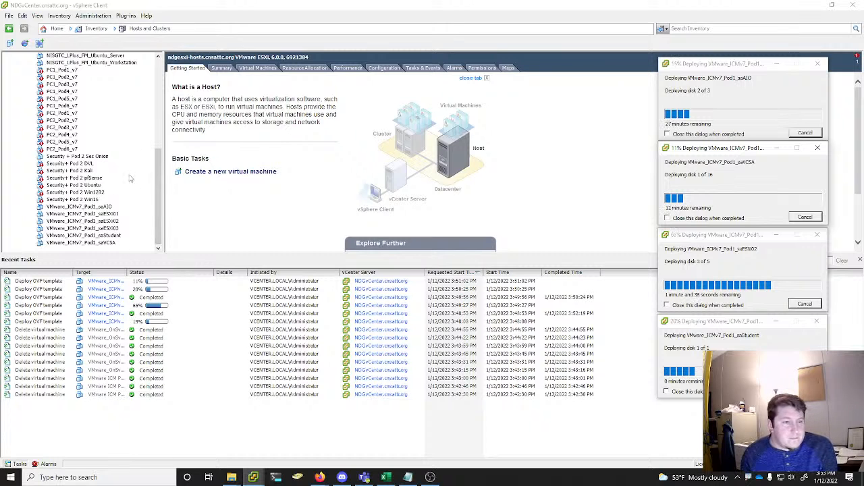
{"action": "scroll", "coordinate": [75, 180], "scroll_direction": "up", "scroll_amount": 4}
{"action": "scroll", "coordinate": [40, 159], "scroll_direction": "down", "scroll_amount": 2}
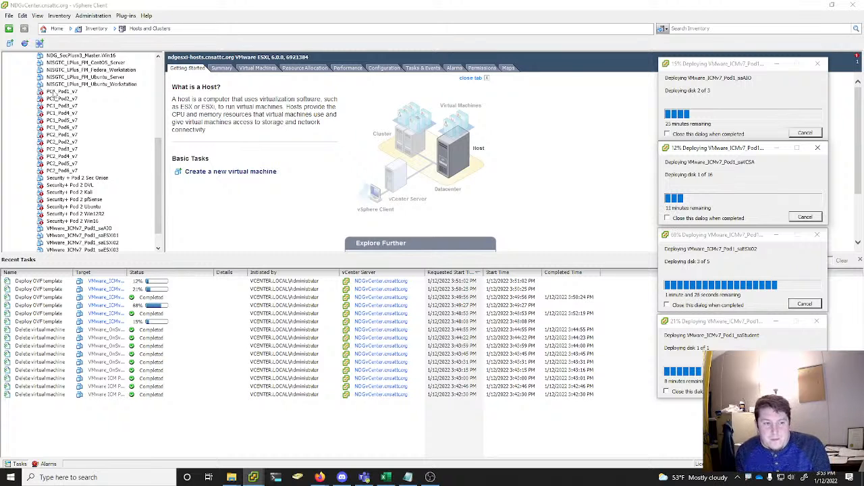
{"action": "left_click", "coordinate": [55, 85]}
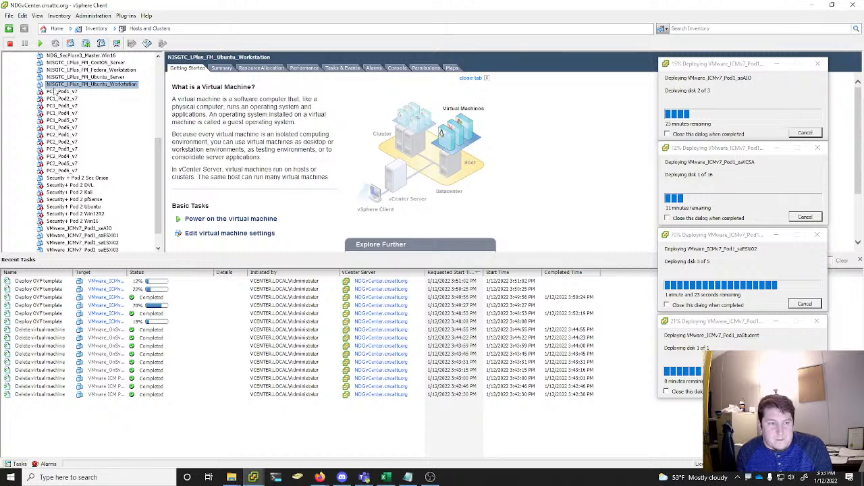
{"action": "left_click", "coordinate": [54, 92]}
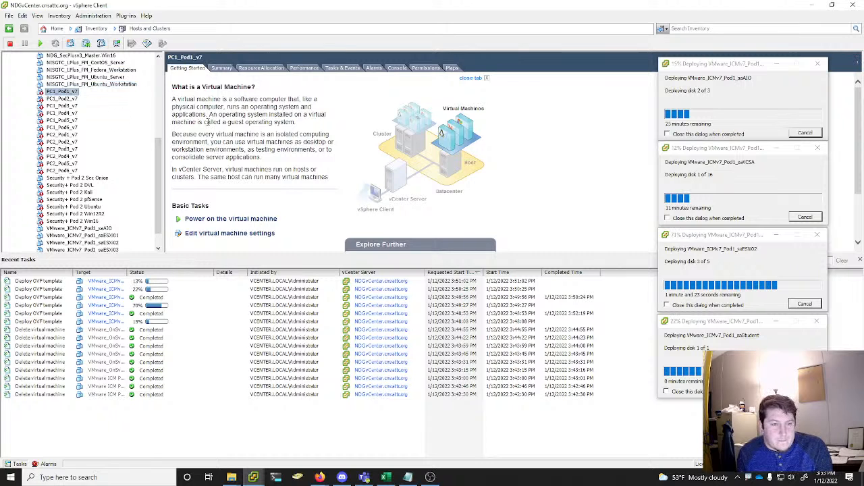
{"action": "left_click", "coordinate": [223, 68]}
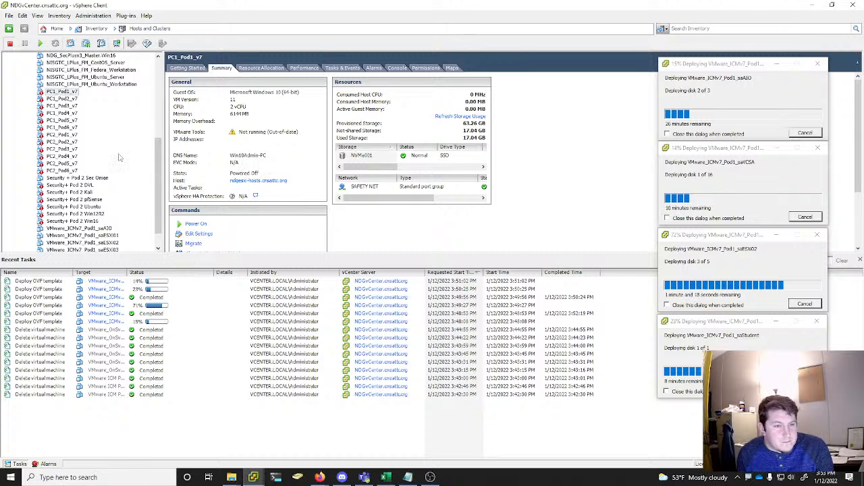
{"action": "right_click", "coordinate": [59, 94]}
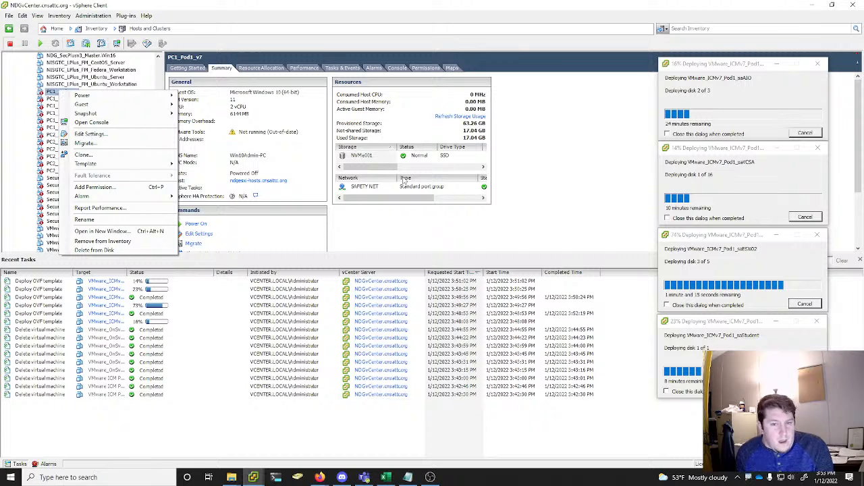
{"action": "key", "text": "Escape"}
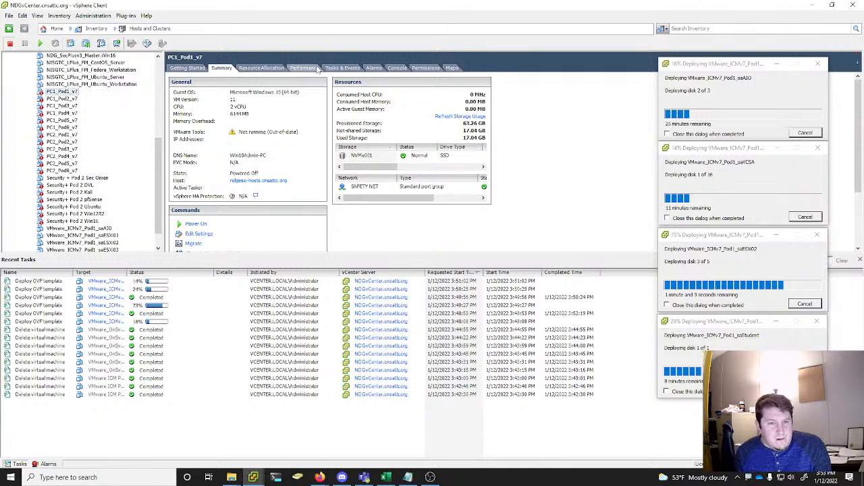
Acknowledge and clear the VM MAC Conflict alarm triggered on PC1_Pod1_v7
{"action": "left_click", "coordinate": [343, 69]}
{"action": "left_click", "coordinate": [375, 68]}
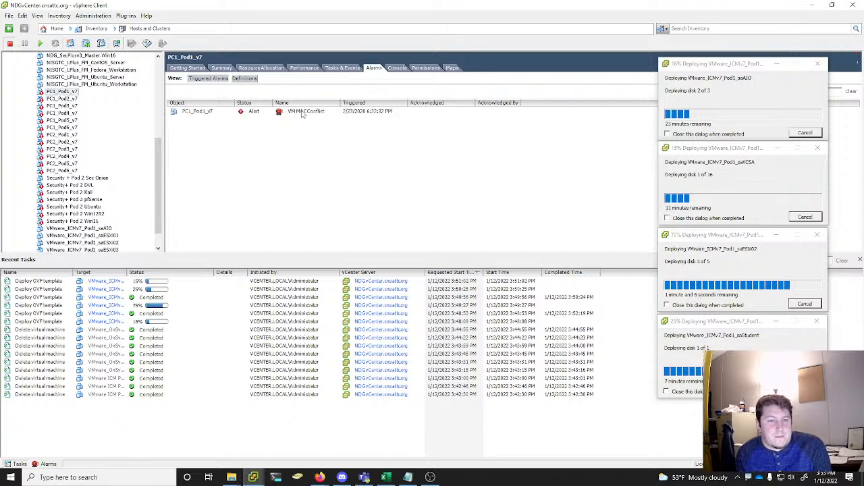
{"action": "left_click", "coordinate": [303, 113]}
{"action": "right_click", "coordinate": [303, 112]}
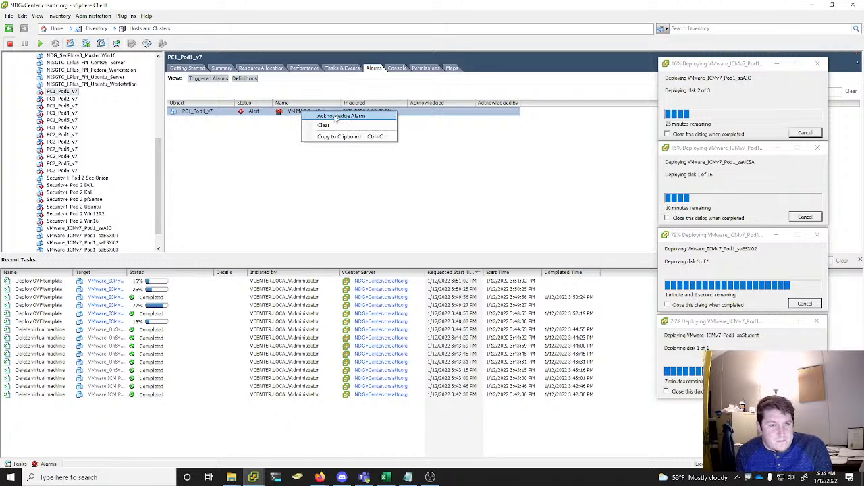
{"action": "left_click", "coordinate": [335, 117]}
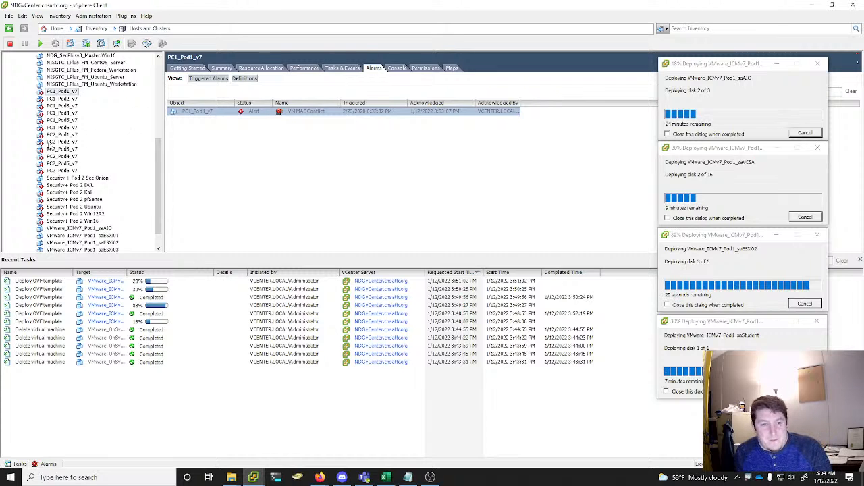
{"action": "right_click", "coordinate": [297, 114]}
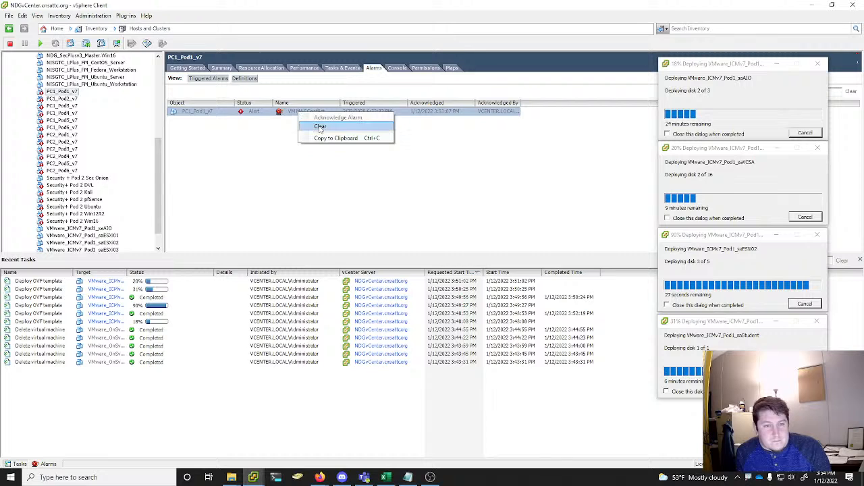
{"action": "left_click", "coordinate": [320, 127]}
Clear the triggered VM MAC Conflict alarm on the PC1_Pod2_v7 virtual machine
{"action": "left_click", "coordinate": [62, 98]}
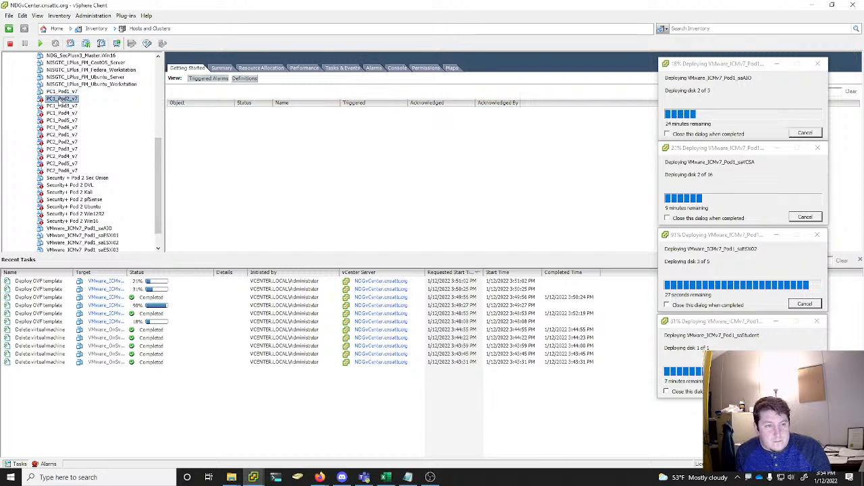
{"action": "left_click", "coordinate": [375, 68]}
{"action": "left_click", "coordinate": [314, 112]}
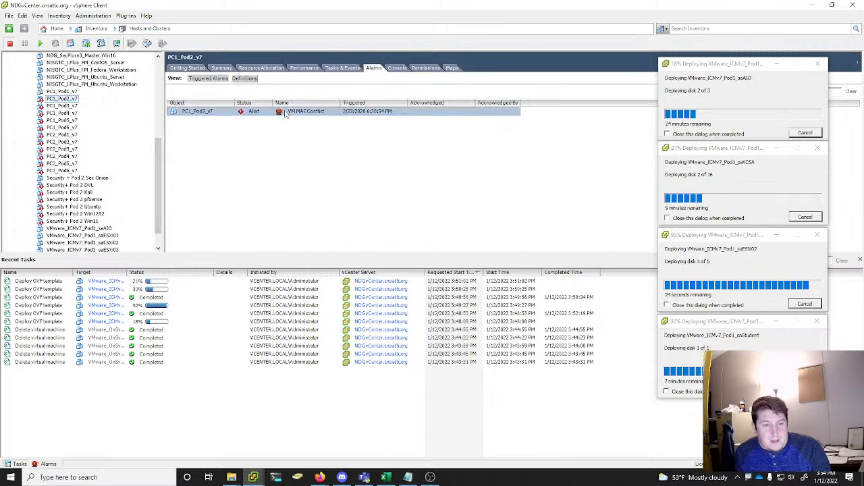
{"action": "right_click", "coordinate": [314, 112]}
{"action": "left_click", "coordinate": [300, 127]}
Clear the triggered VM MAC Conflict alarm on the PC1_Pod3_v7 virtual machine
{"action": "left_click", "coordinate": [61, 106]}
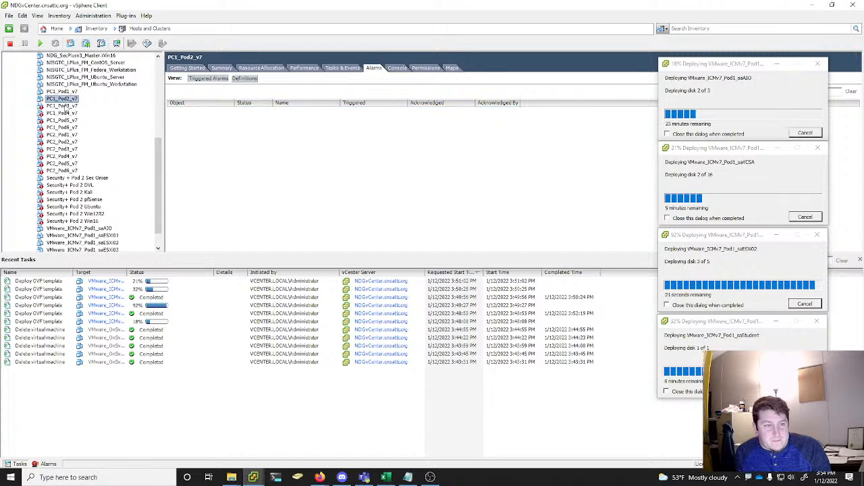
{"action": "left_click", "coordinate": [375, 68]}
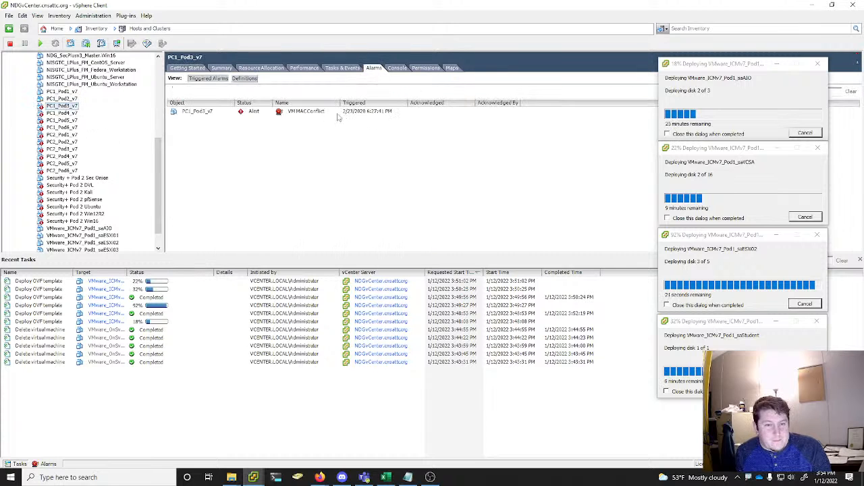
{"action": "right_click", "coordinate": [340, 113]}
{"action": "left_click", "coordinate": [352, 130]}
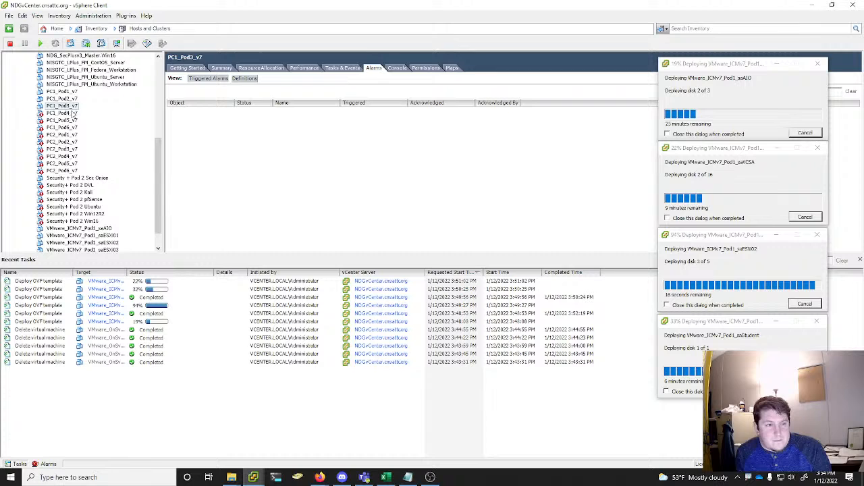
Clear the triggered VM MAC Conflict alarm on the PC1_Pod4_v7 virtual machine
{"action": "left_click", "coordinate": [71, 113]}
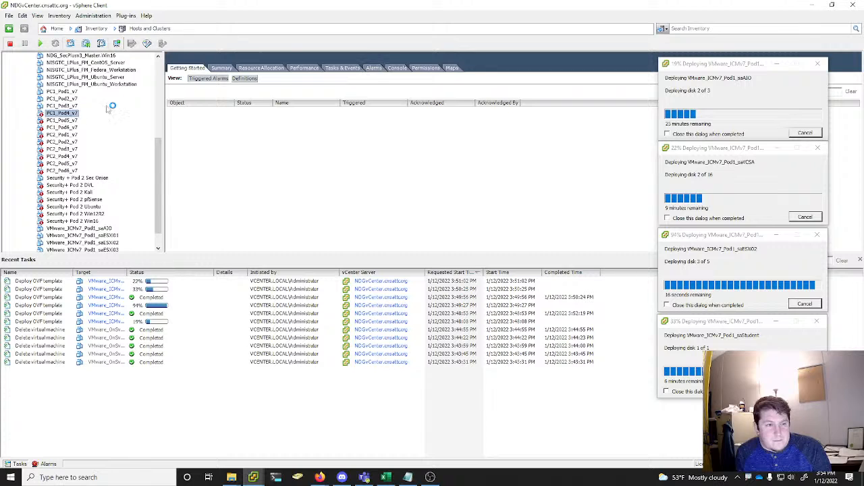
{"action": "left_click", "coordinate": [375, 68]}
{"action": "left_click", "coordinate": [297, 112]}
{"action": "right_click", "coordinate": [294, 112]}
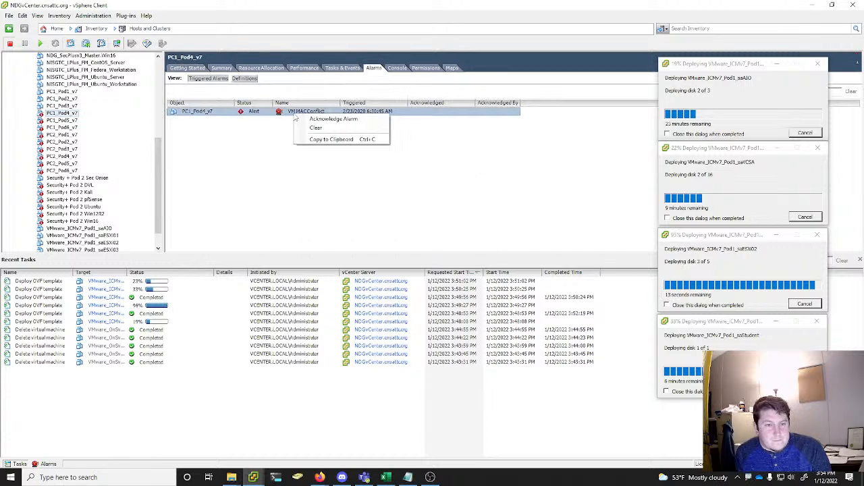
{"action": "left_click", "coordinate": [308, 128]}
Clear the triggered VM MAC Conflict alarm on the PC1_Pod5_v7 virtual machine
{"action": "left_click", "coordinate": [71, 120]}
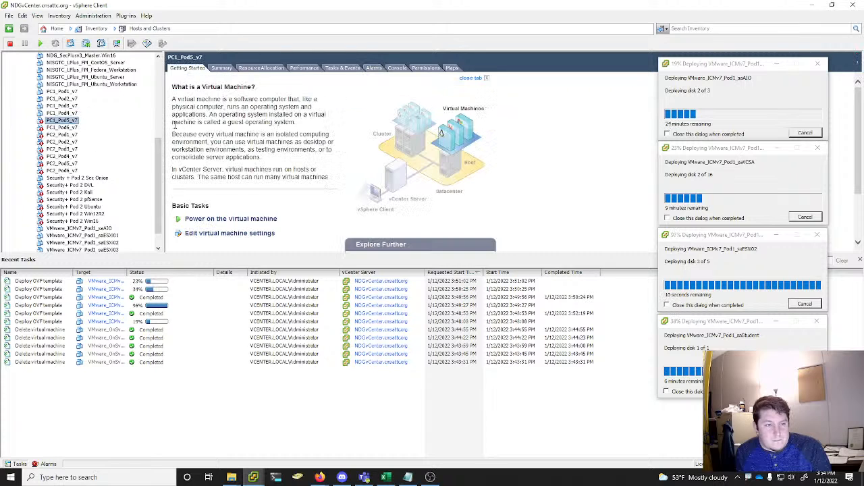
{"action": "left_click", "coordinate": [381, 69]}
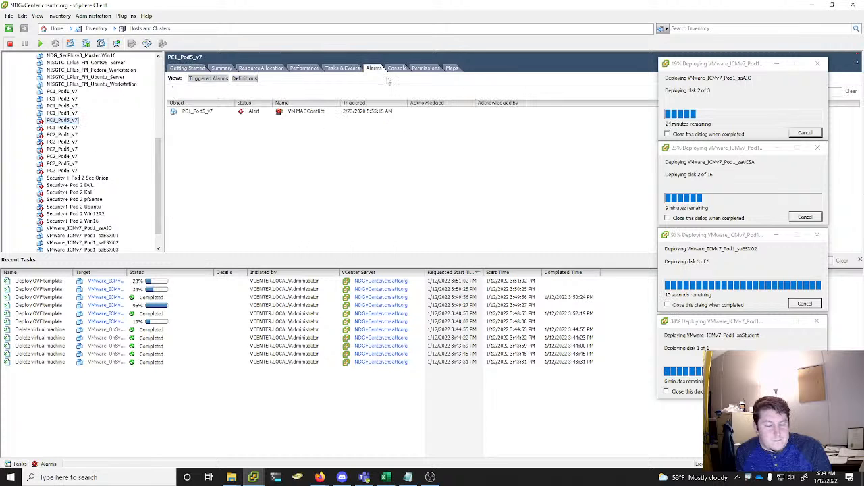
{"action": "left_click", "coordinate": [366, 113]}
{"action": "right_click", "coordinate": [366, 112]}
{"action": "left_click", "coordinate": [386, 127]}
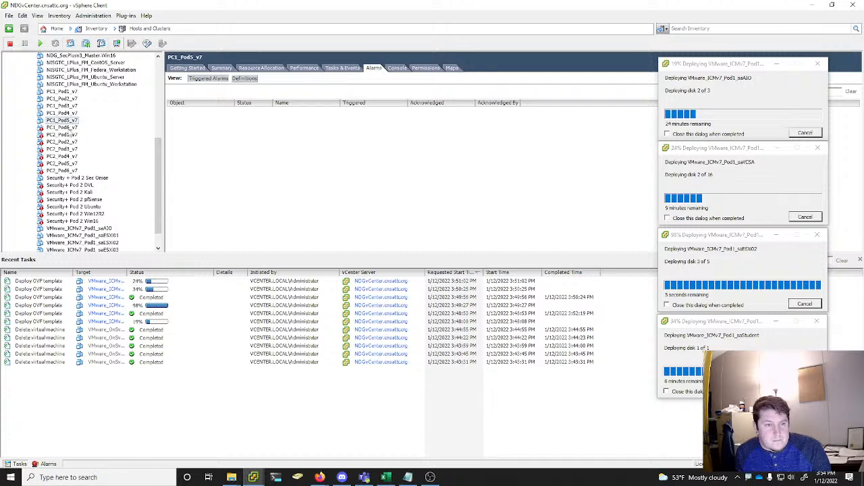
Clear the triggered VM MAC Conflict alarm on the PC1_Pod6_v7 virtual machine
{"action": "left_click", "coordinate": [64, 127]}
{"action": "left_click", "coordinate": [373, 68]}
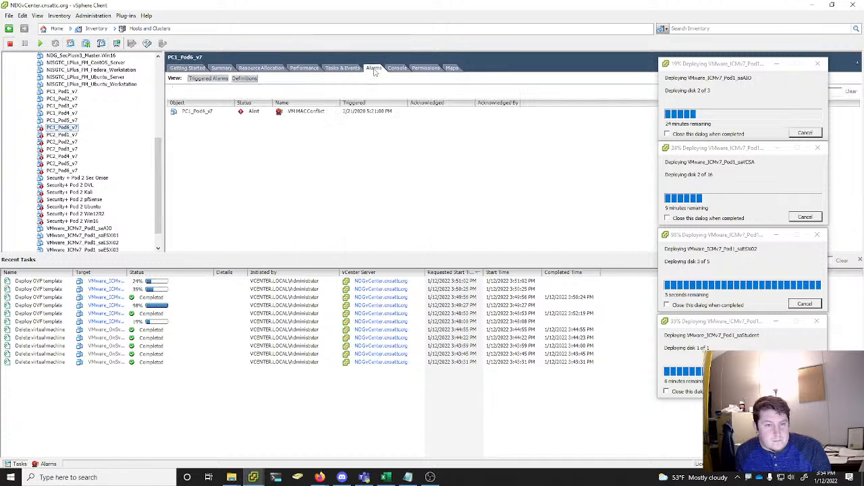
{"action": "left_click", "coordinate": [361, 113]}
{"action": "right_click", "coordinate": [362, 113]}
{"action": "left_click", "coordinate": [374, 128]}
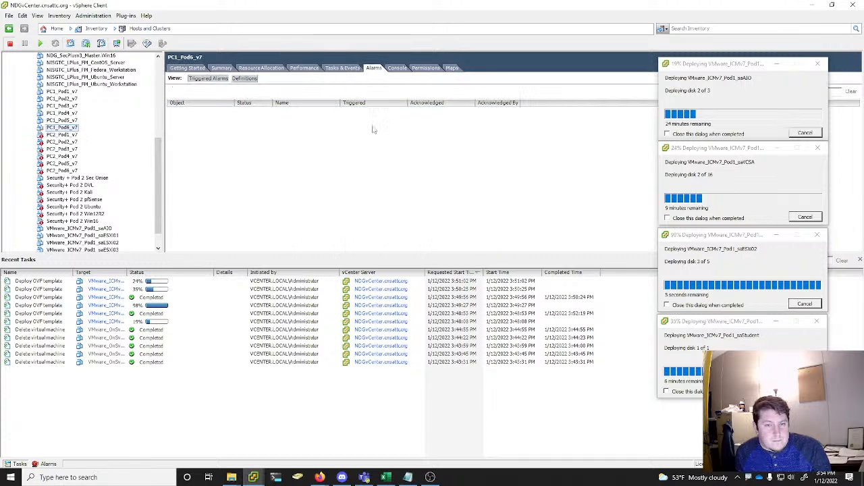
Acknowledge and clear the VM MAC Conflict alarm triggered on PC2_Pod1_v7
{"action": "left_click", "coordinate": [66, 131]}
{"action": "left_click", "coordinate": [63, 134]}
{"action": "left_click", "coordinate": [373, 68]}
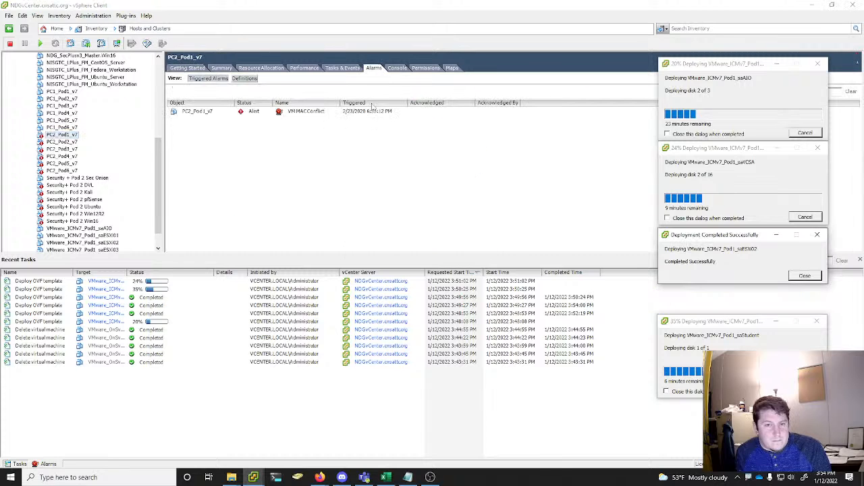
{"action": "left_click", "coordinate": [370, 112]}
{"action": "right_click", "coordinate": [370, 112]}
{"action": "left_click", "coordinate": [354, 112]}
{"action": "right_click", "coordinate": [353, 111]}
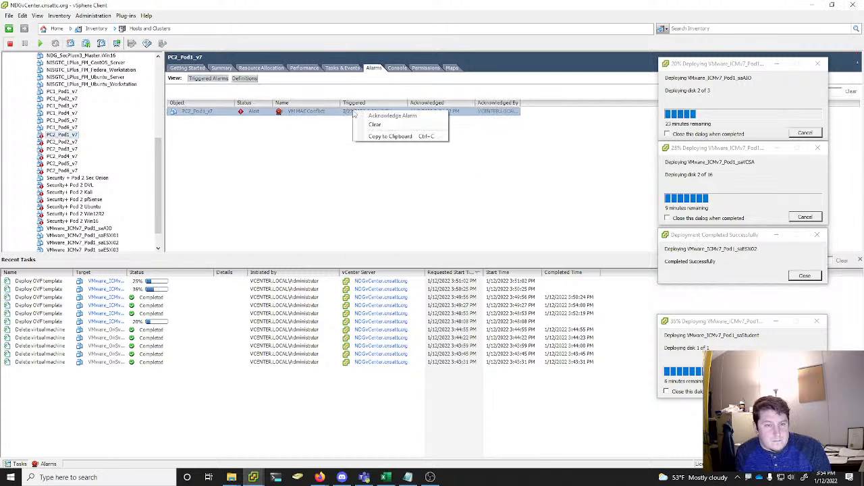
{"action": "left_click", "coordinate": [374, 127]}
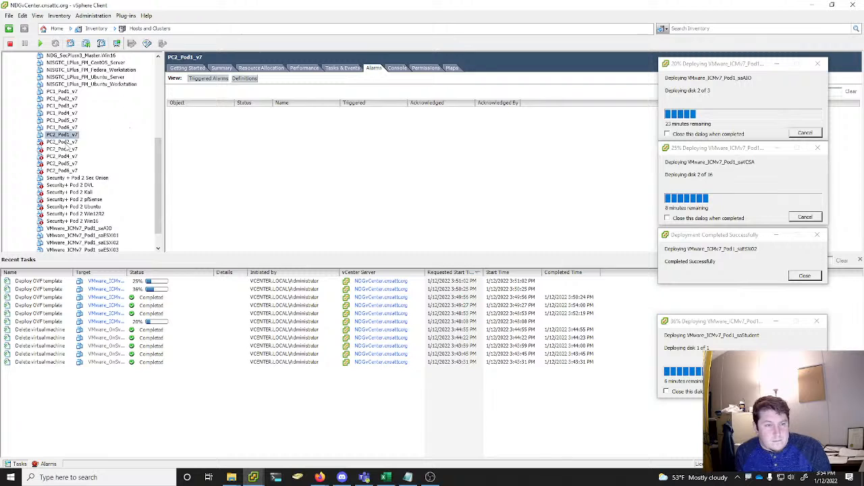
Clear the triggered VM MAC Conflict alarm on the PC2_Pod2_v7 virtual machine
{"action": "left_click", "coordinate": [67, 143]}
{"action": "left_click", "coordinate": [373, 68]}
{"action": "left_click", "coordinate": [354, 112]}
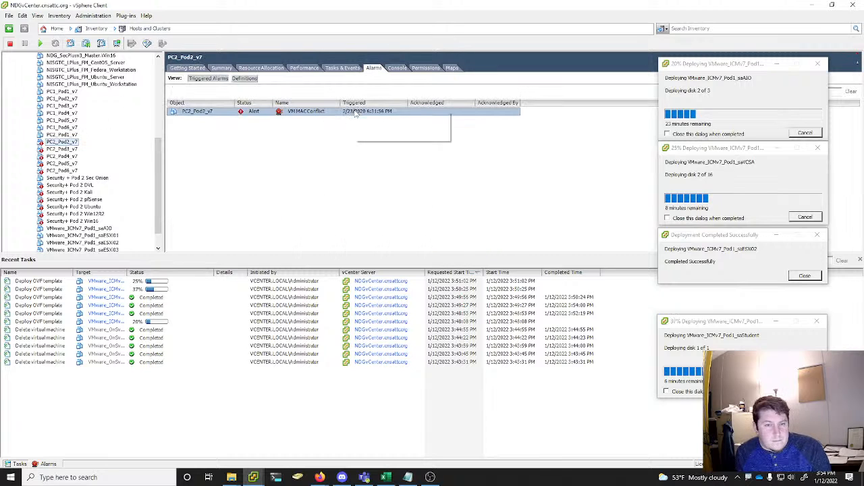
{"action": "right_click", "coordinate": [354, 112]}
{"action": "left_click", "coordinate": [376, 125]}
Clear the triggered VM MAC Conflict alarm on the PC2_Pod3_v7 virtual machine
{"action": "left_click", "coordinate": [62, 148]}
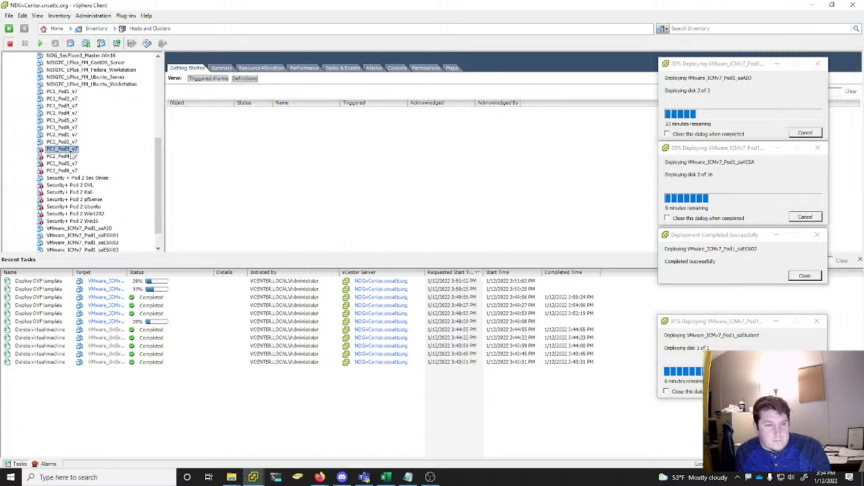
{"action": "left_click", "coordinate": [373, 69]}
{"action": "left_click", "coordinate": [387, 112]}
{"action": "right_click", "coordinate": [387, 112]}
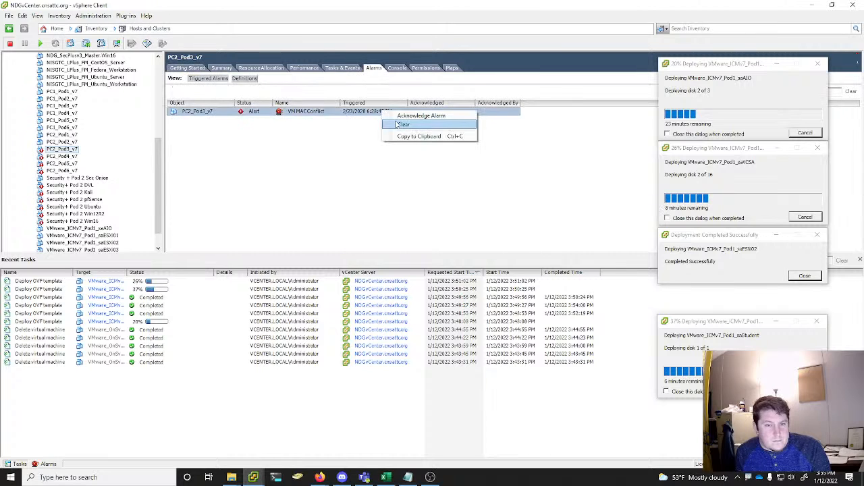
{"action": "left_click", "coordinate": [400, 126]}
Clear the triggered VM MAC Conflict alarm on the PC2_Pod4_v7 virtual machine
{"action": "left_click", "coordinate": [62, 156]}
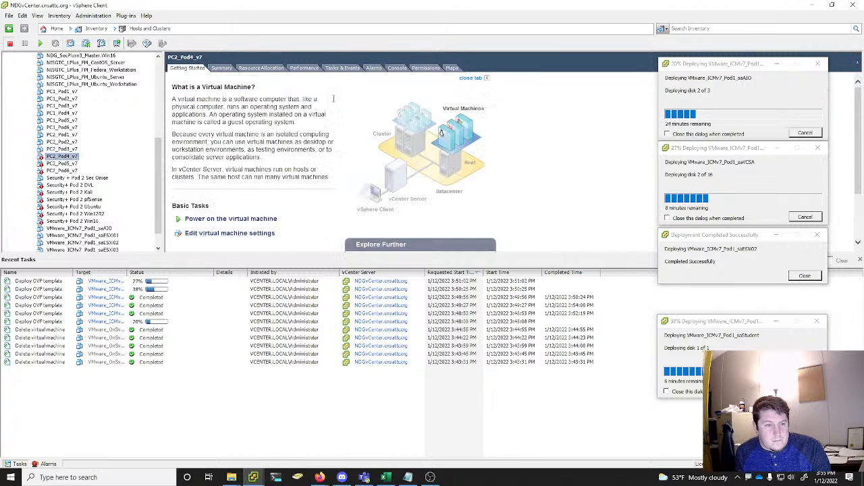
{"action": "left_click", "coordinate": [373, 68]}
{"action": "right_click", "coordinate": [346, 114]}
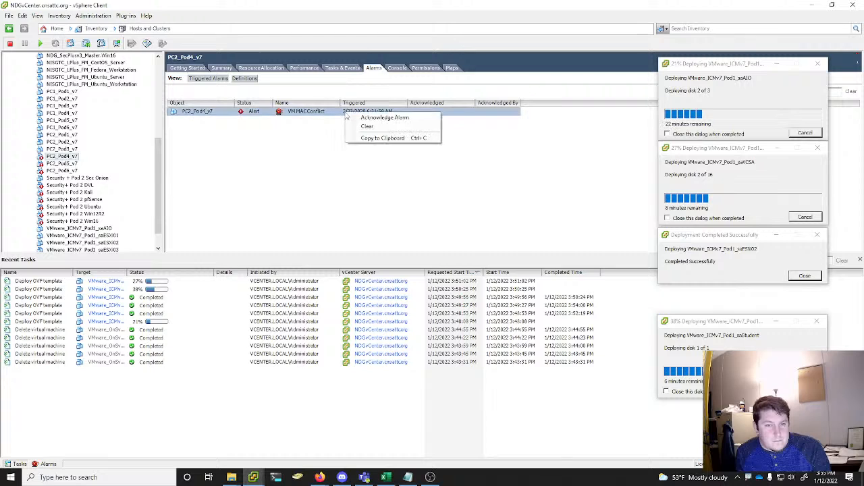
{"action": "left_click", "coordinate": [365, 127]}
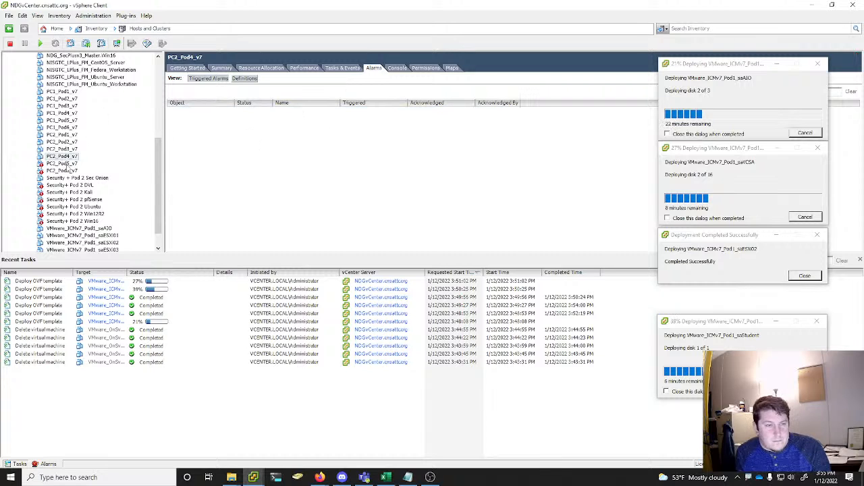
Clear the triggered VM MAC Conflict alarm on the PC2_Pod5_v7 virtual machine
{"action": "left_click", "coordinate": [62, 164]}
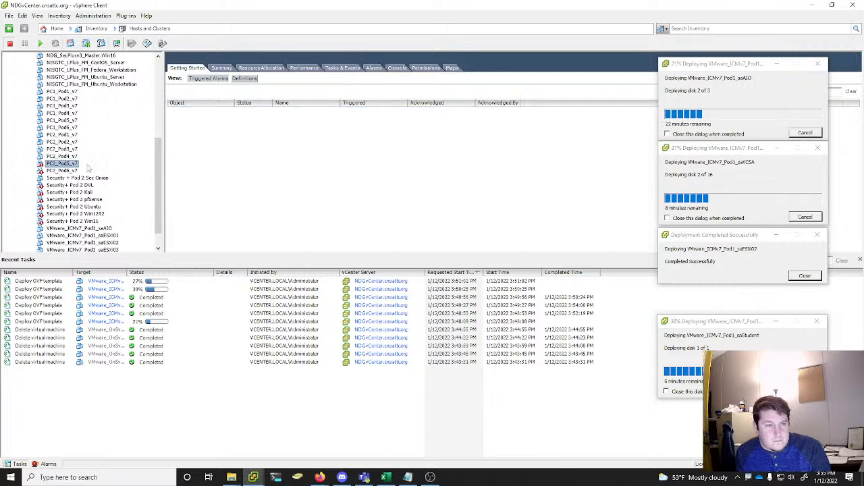
{"action": "left_click", "coordinate": [373, 67]}
{"action": "right_click", "coordinate": [348, 112]}
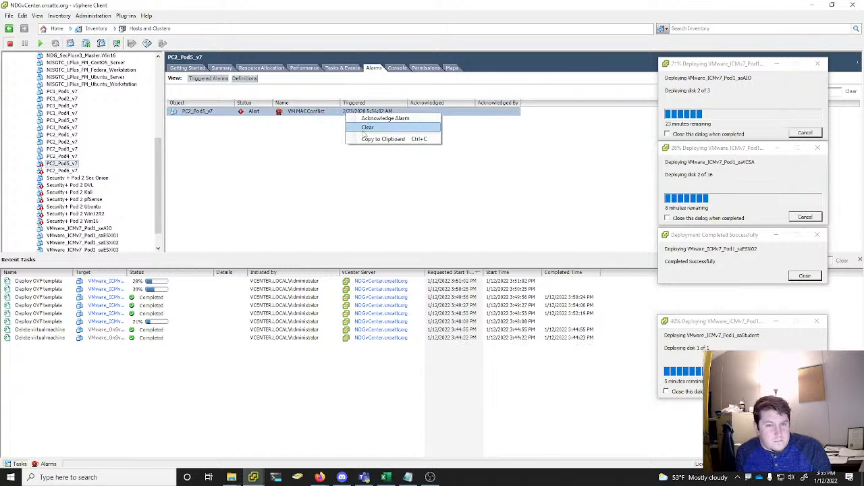
{"action": "left_click", "coordinate": [367, 127]}
Clear the triggered VM MAC Conflict alarm on the PC2_Pod6_v7 virtual machine
{"action": "left_click", "coordinate": [71, 171]}
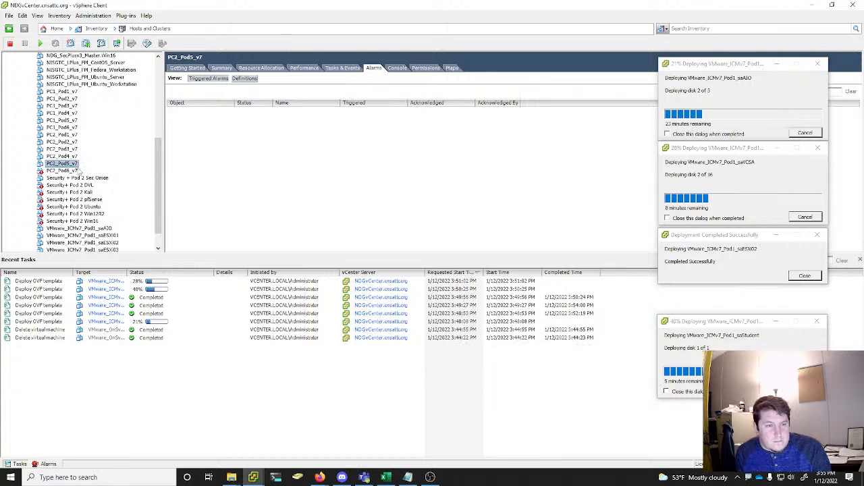
{"action": "left_click", "coordinate": [373, 68]}
{"action": "left_click", "coordinate": [368, 112]}
{"action": "right_click", "coordinate": [368, 112]}
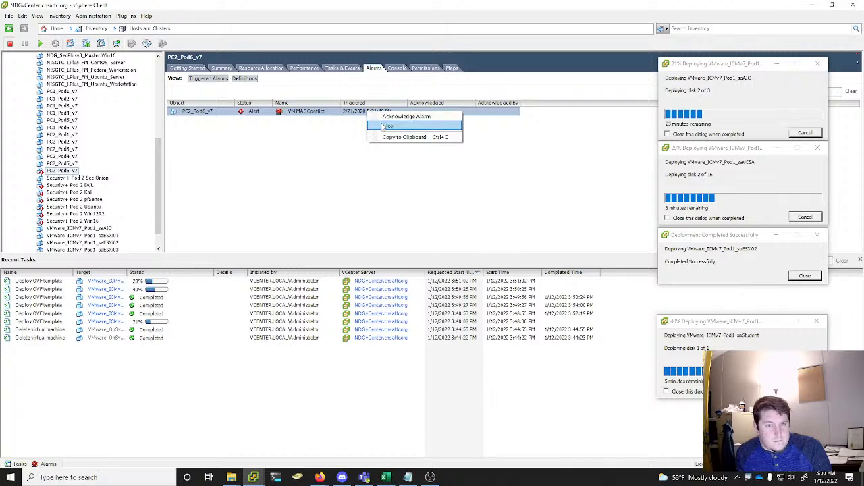
{"action": "left_click", "coordinate": [382, 127]}
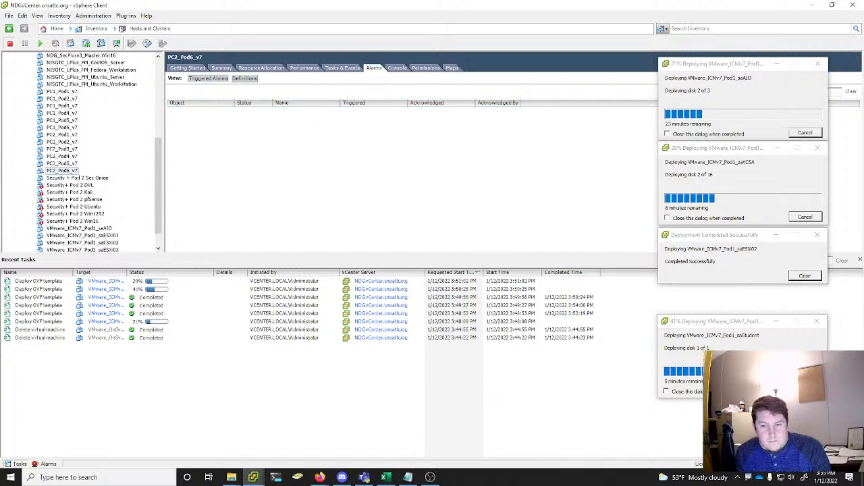
Close the completed VMware_ICMv7_Pod1_saESXi02 deployment dialog and minimize the saAIO, saVCSA and saStudent deployment windows
{"action": "left_click", "coordinate": [805, 277]}
{"action": "left_click_drag", "start_coordinate": [742, 325], "coordinate": [740, 238]}
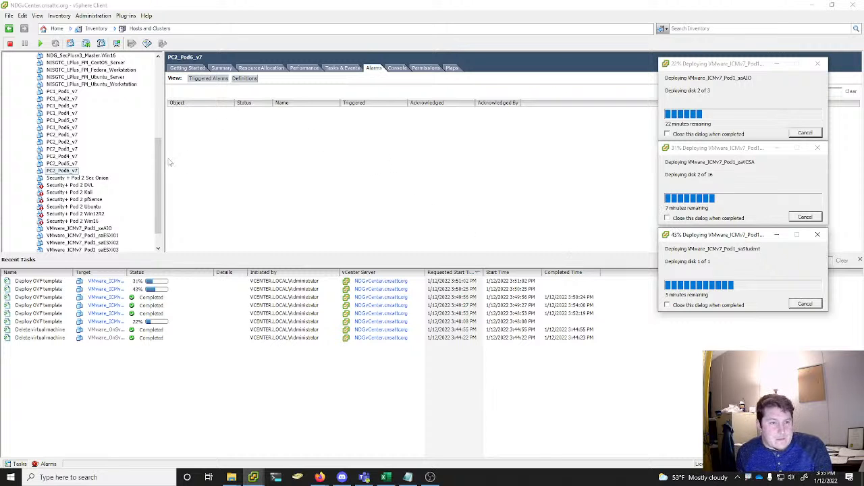
{"action": "left_click_drag", "start_coordinate": [158, 162], "coordinate": [173, 70]}
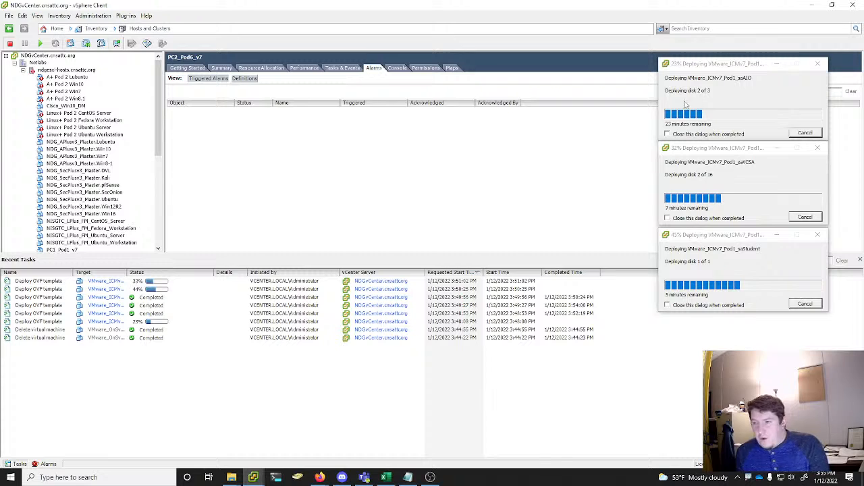
{"action": "left_click", "coordinate": [776, 63]}
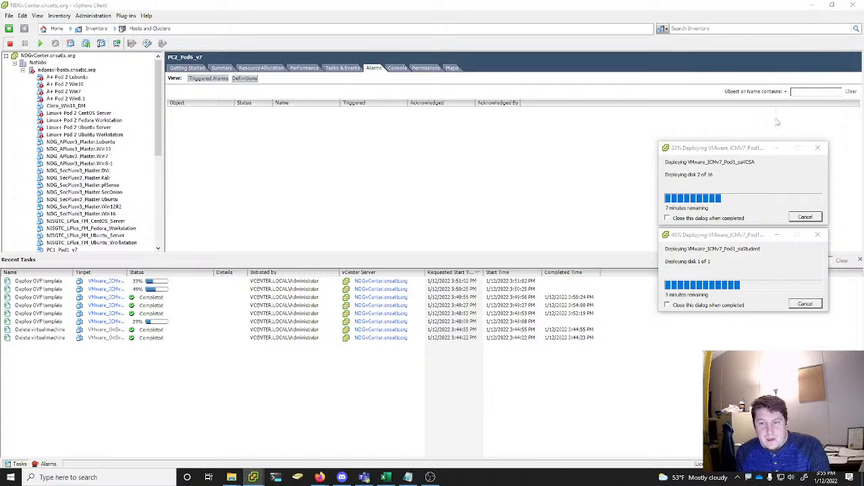
{"action": "left_click", "coordinate": [776, 147]}
{"action": "left_click", "coordinate": [777, 235]}
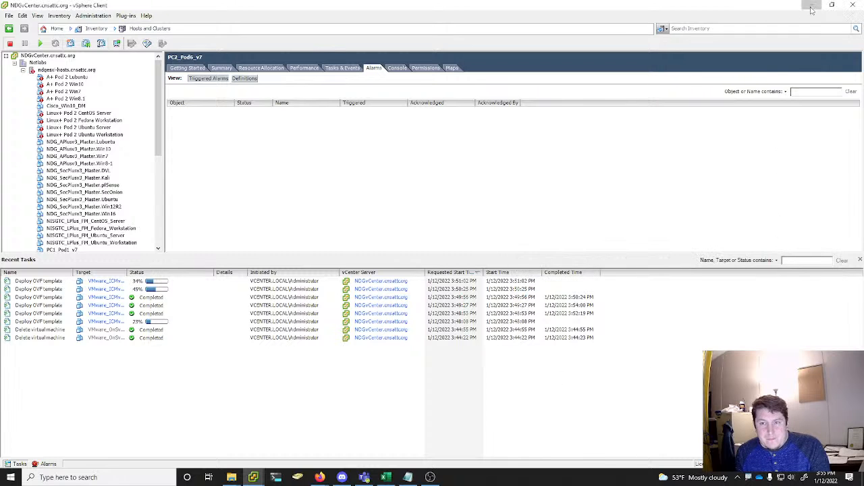
Switch to NETLAB+ in the browser, look over the virtual machine inventory, and open the Pods list from the admin home
{"action": "left_click", "coordinate": [811, 5]}
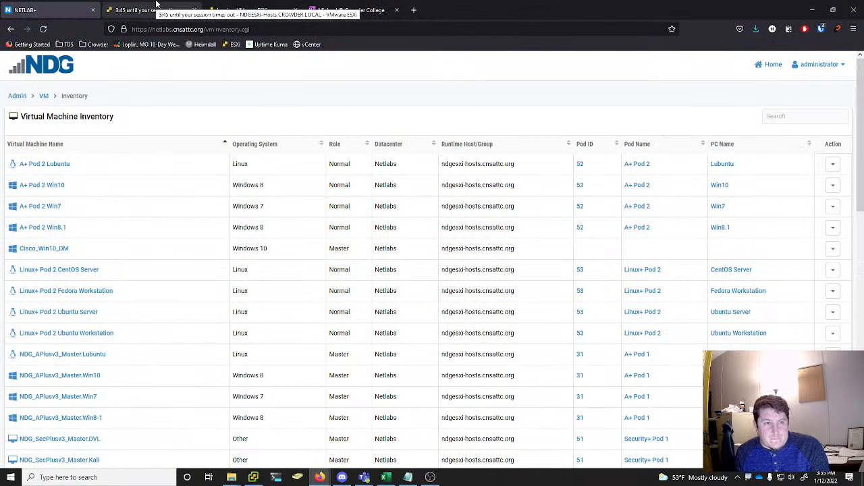
{"action": "scroll", "coordinate": [102, 212], "scroll_direction": "down", "scroll_amount": 10}
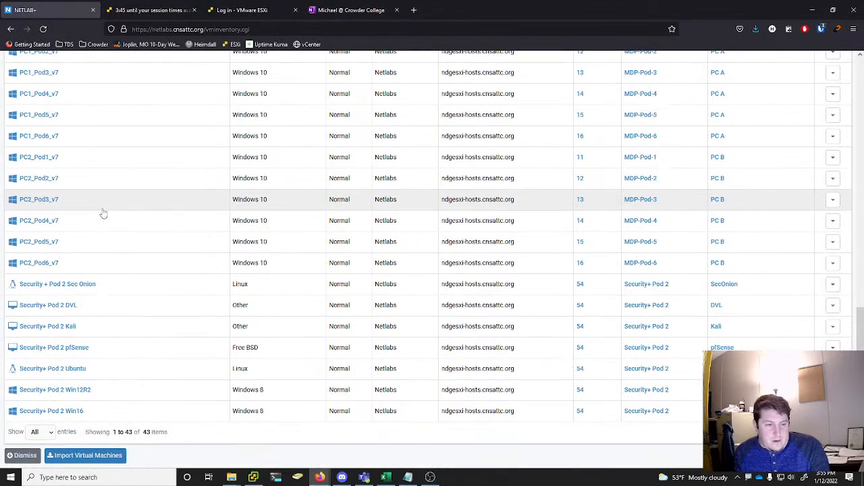
{"action": "scroll", "coordinate": [104, 214], "scroll_direction": "up", "scroll_amount": 10}
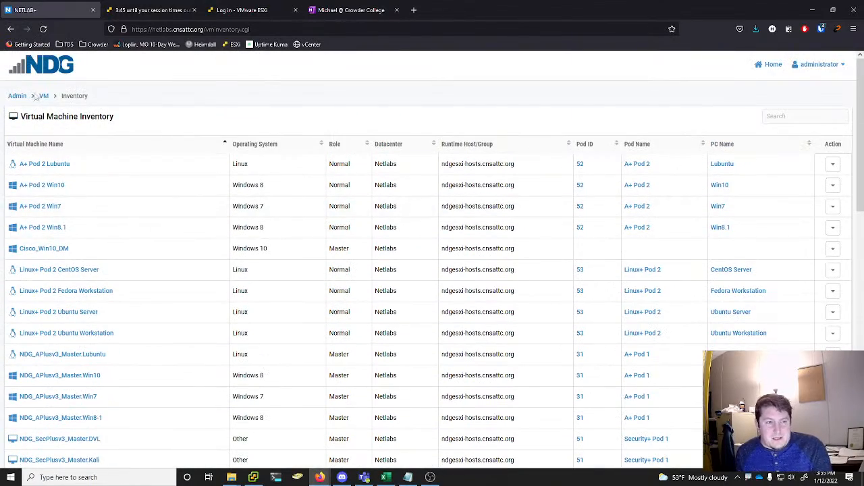
{"action": "left_click", "coordinate": [44, 96]}
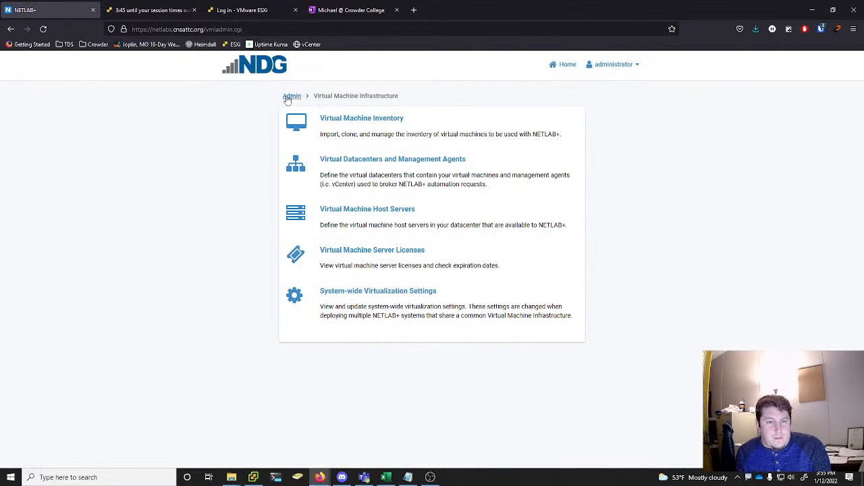
{"action": "left_click", "coordinate": [292, 96]}
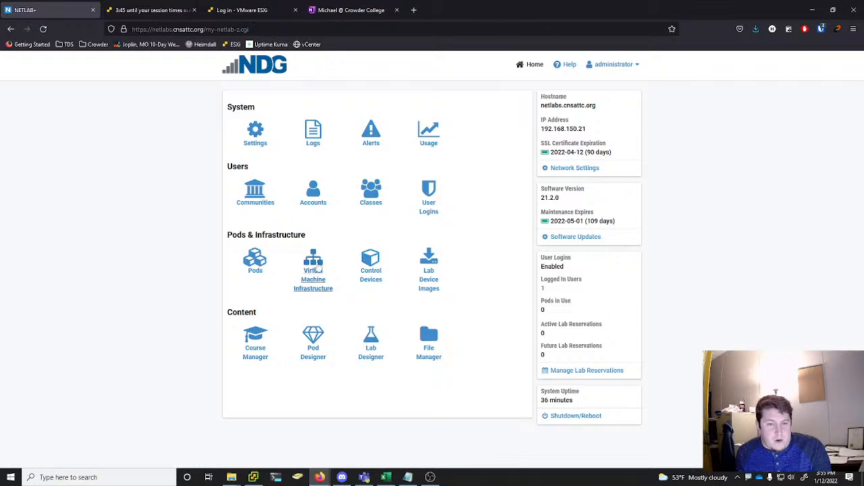
{"action": "left_click", "coordinate": [264, 270]}
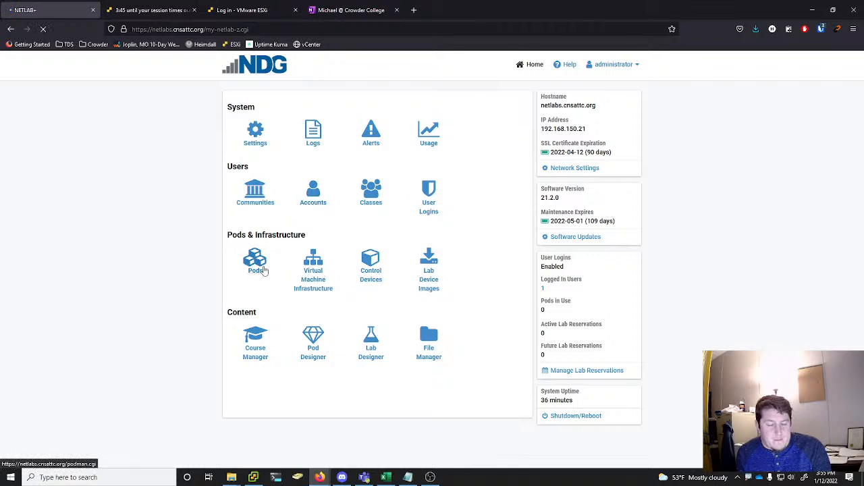
Start creating a new pod and choose VMware vSphere ICM 7.0 as the pod type
{"action": "scroll", "coordinate": [391, 179], "scroll_direction": "down", "scroll_amount": 3}
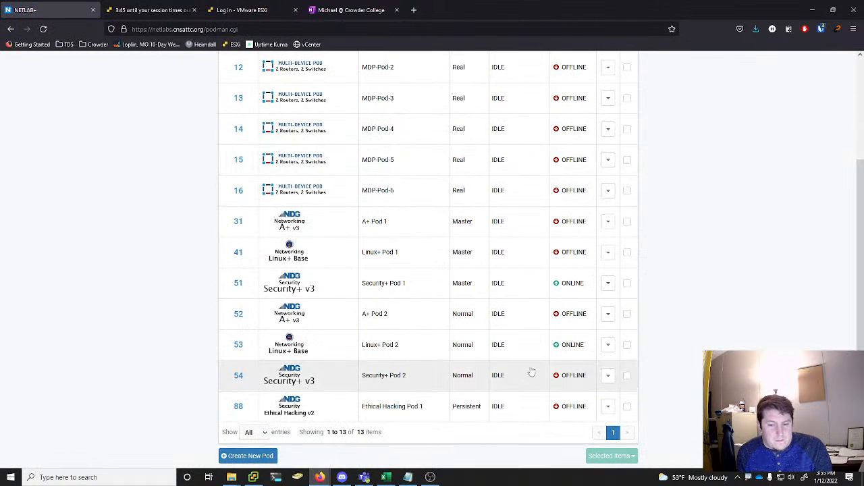
{"action": "left_click", "coordinate": [251, 456]}
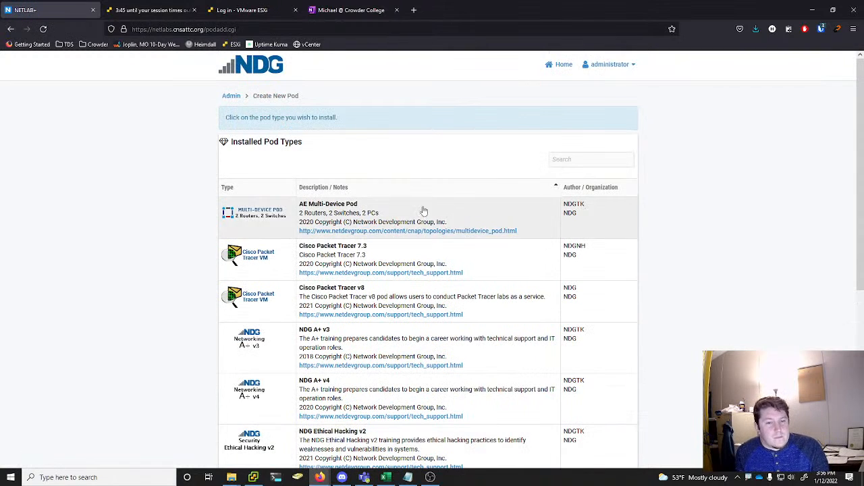
{"action": "scroll", "coordinate": [436, 251], "scroll_direction": "down", "scroll_amount": 2}
{"action": "scroll", "coordinate": [436, 252], "scroll_direction": "down", "scroll_amount": 2}
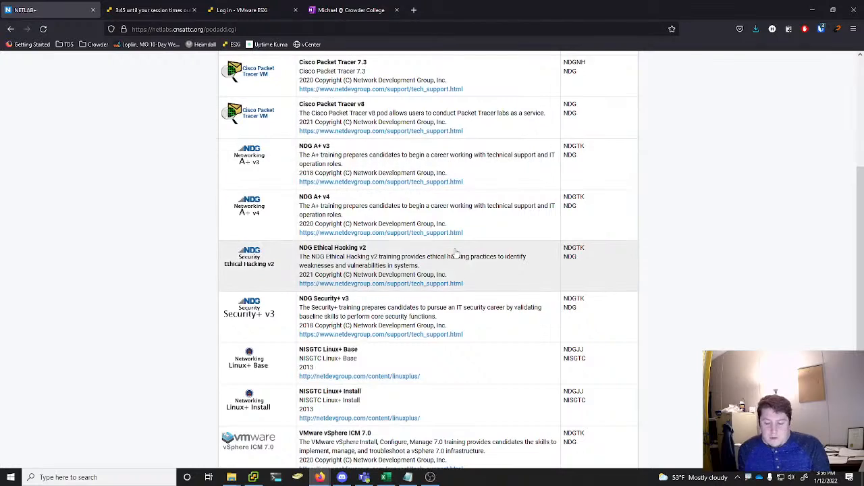
{"action": "scroll", "coordinate": [456, 254], "scroll_direction": "up", "scroll_amount": 3}
{"action": "scroll", "coordinate": [456, 253], "scroll_direction": "down", "scroll_amount": 5}
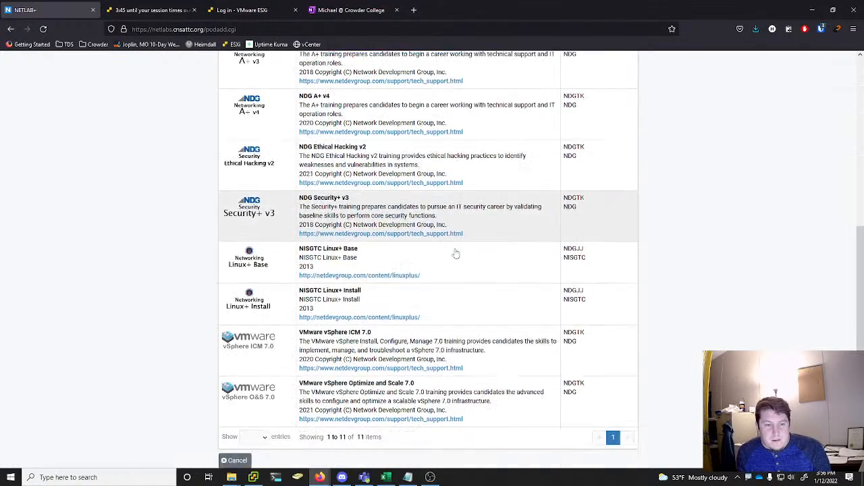
{"action": "scroll", "coordinate": [456, 253], "scroll_direction": "up", "scroll_amount": 2}
{"action": "scroll", "coordinate": [456, 253], "scroll_direction": "up", "scroll_amount": 3}
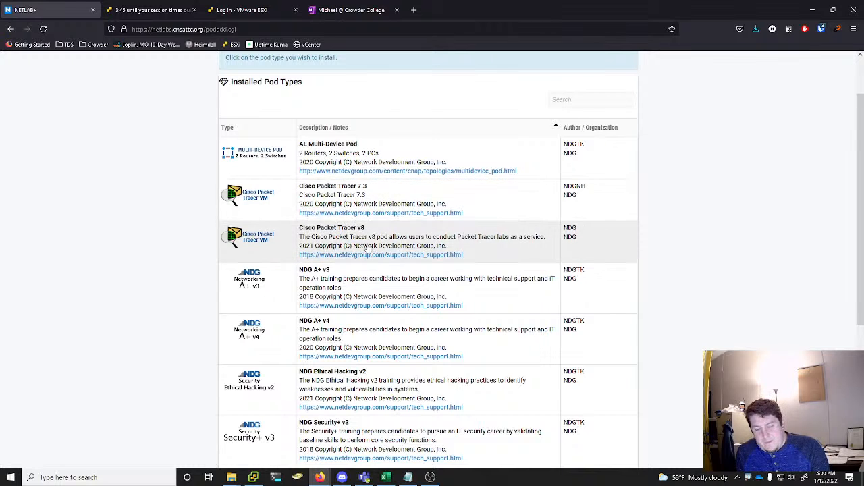
{"action": "scroll", "coordinate": [372, 243], "scroll_direction": "down", "scroll_amount": 2}
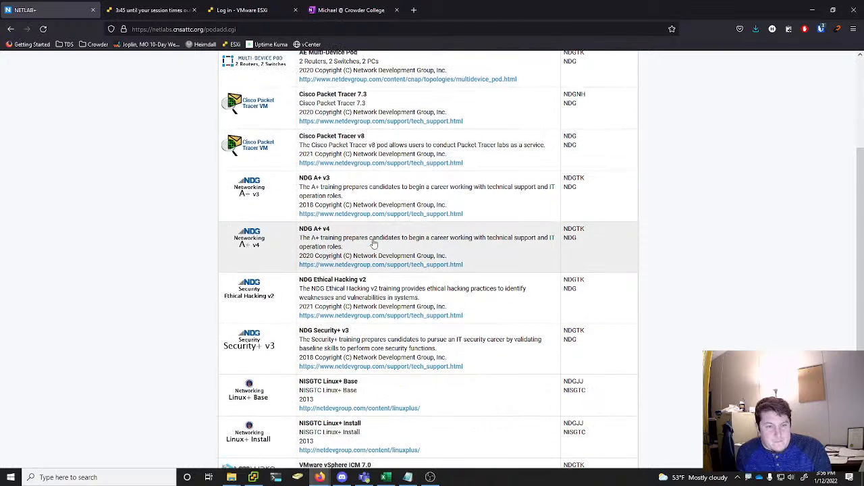
{"action": "scroll", "coordinate": [372, 241], "scroll_direction": "up", "scroll_amount": 1}
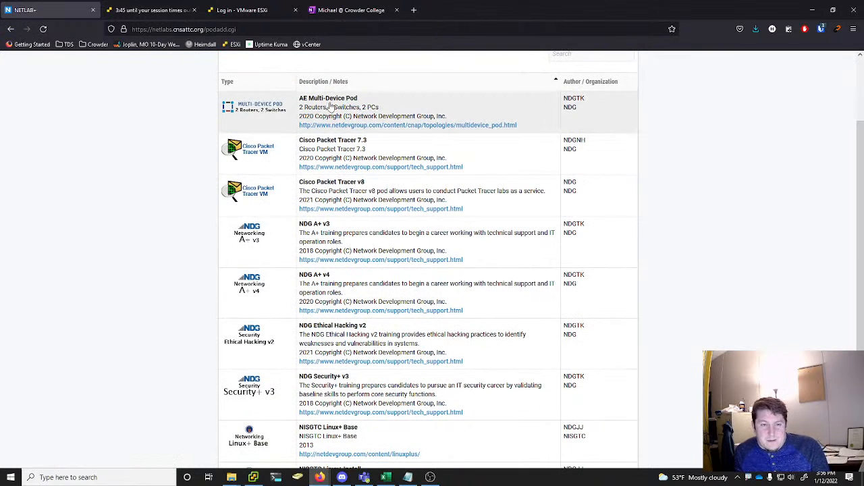
{"action": "scroll", "coordinate": [342, 112], "scroll_direction": "down", "scroll_amount": 2}
{"action": "scroll", "coordinate": [342, 112], "scroll_direction": "down", "scroll_amount": 1}
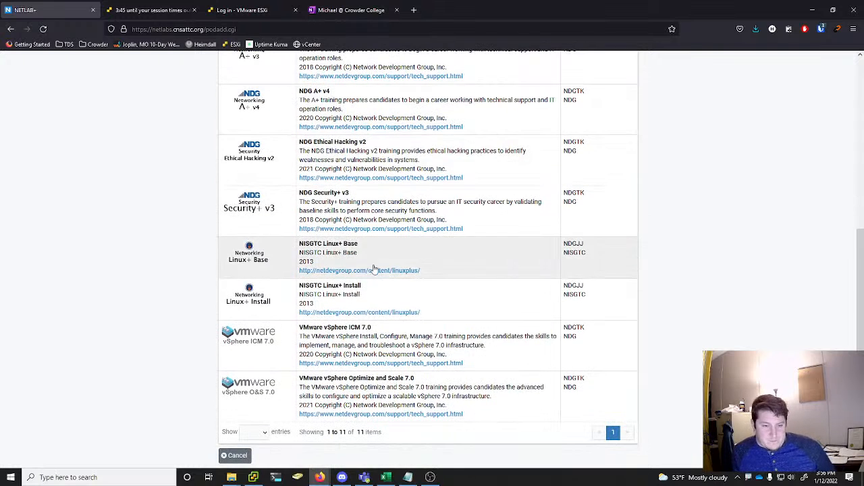
{"action": "left_click", "coordinate": [371, 347]}
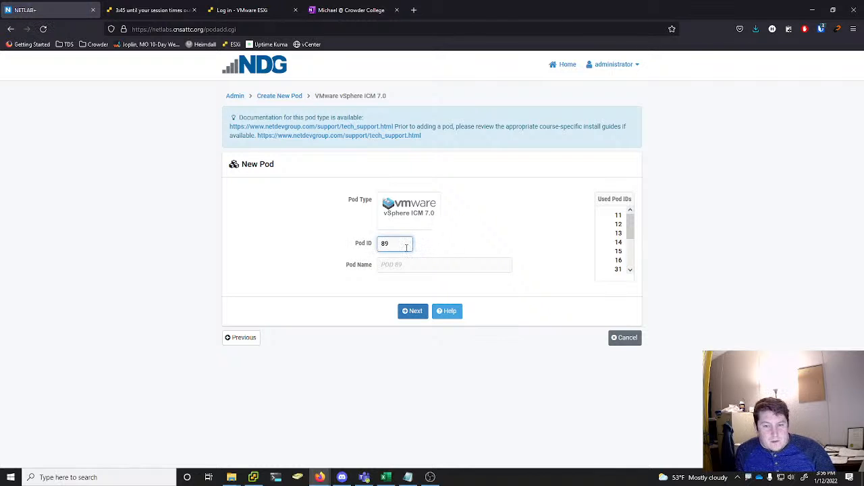
Add the new pod with Pod ID 91 and the name "VMware ICM Pod 1", and return to the pod list
{"action": "left_click_drag", "start_coordinate": [631, 222], "coordinate": [628, 258]}
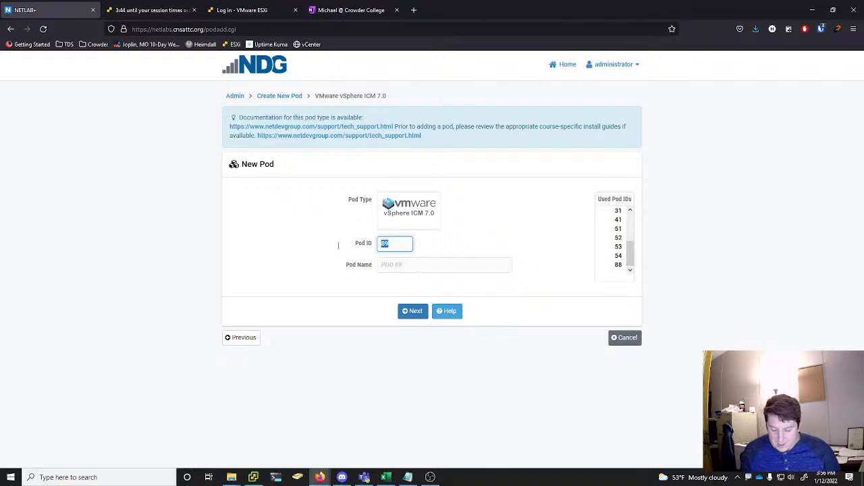
{"action": "type", "text": "91"}
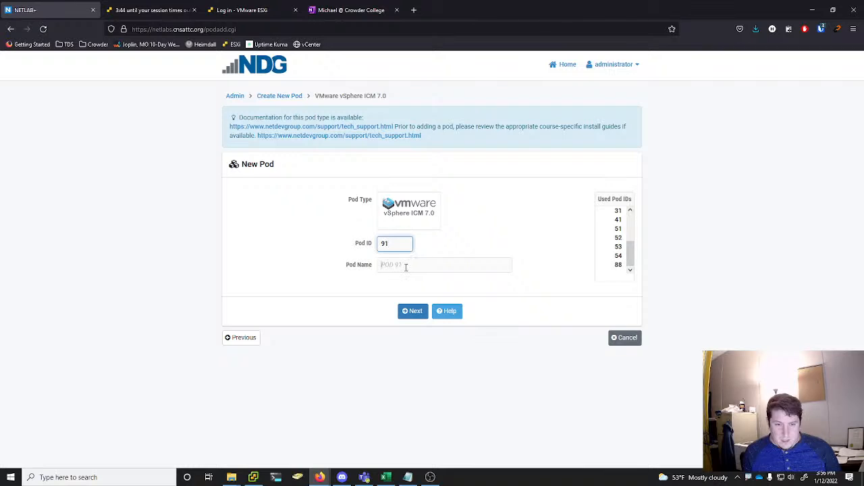
{"action": "left_click", "coordinate": [405, 267]}
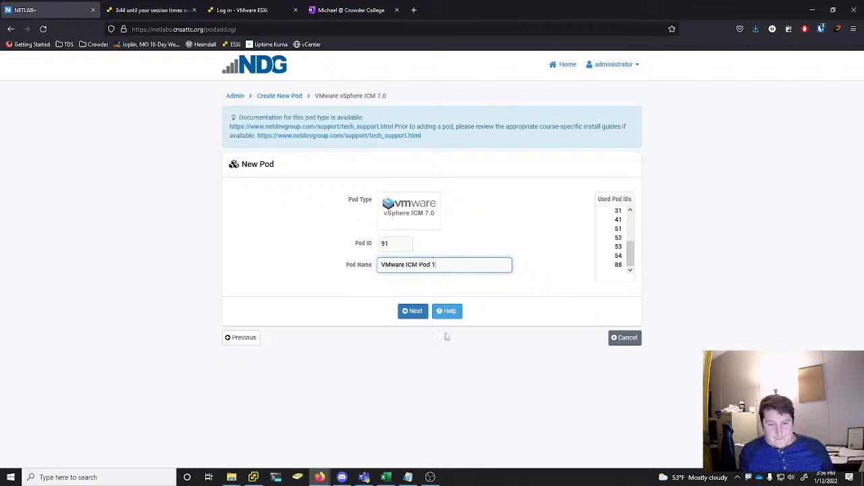
{"action": "left_click", "coordinate": [413, 312]}
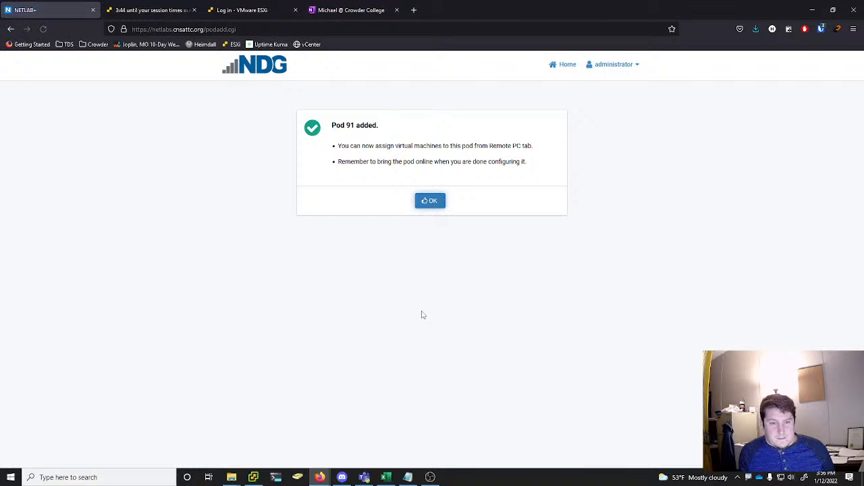
{"action": "left_click", "coordinate": [430, 202]}
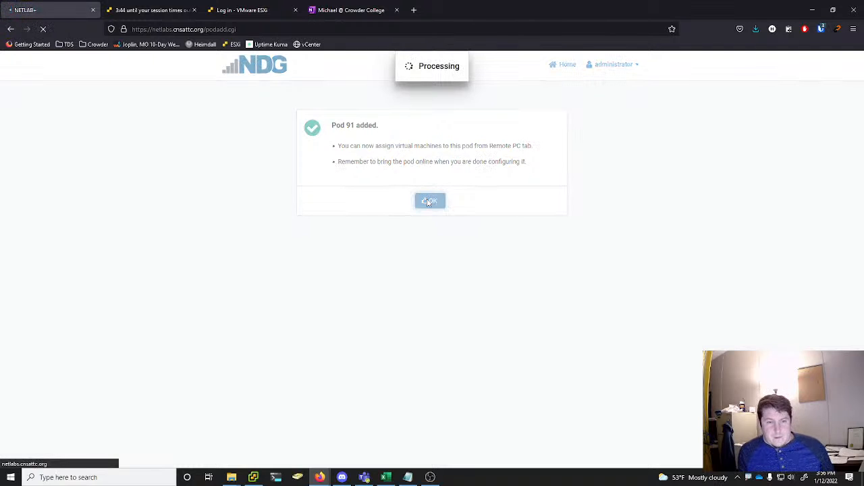
{"action": "scroll", "coordinate": [417, 234], "scroll_direction": "down", "scroll_amount": 3}
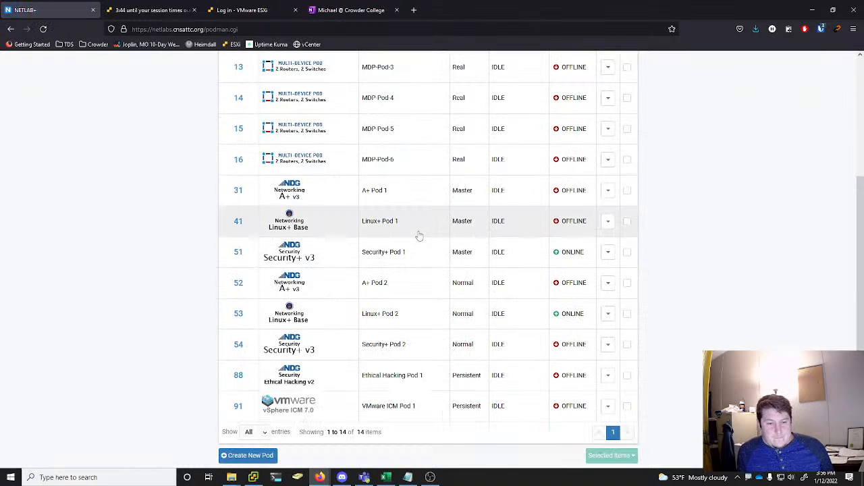
View the VMware ICM Pod 1 details, check the OVF deployment progress in the vSphere Client, and return to NETLAB+
{"action": "left_click", "coordinate": [608, 405]}
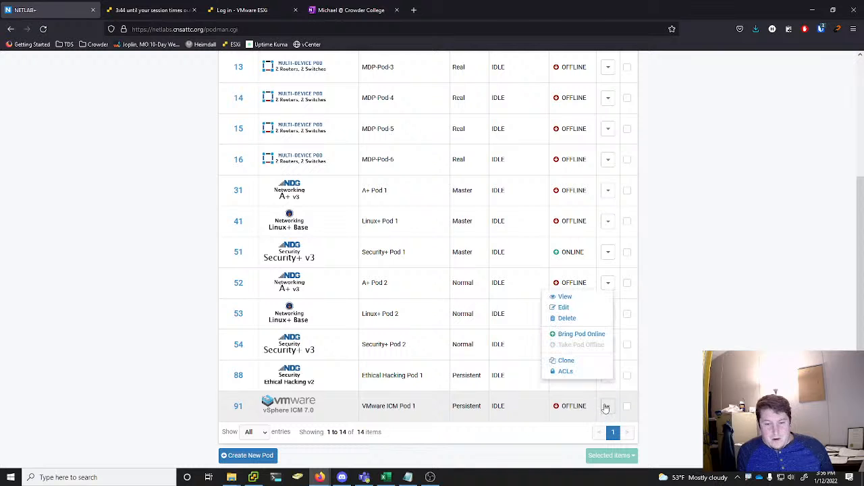
{"action": "left_click", "coordinate": [564, 305]}
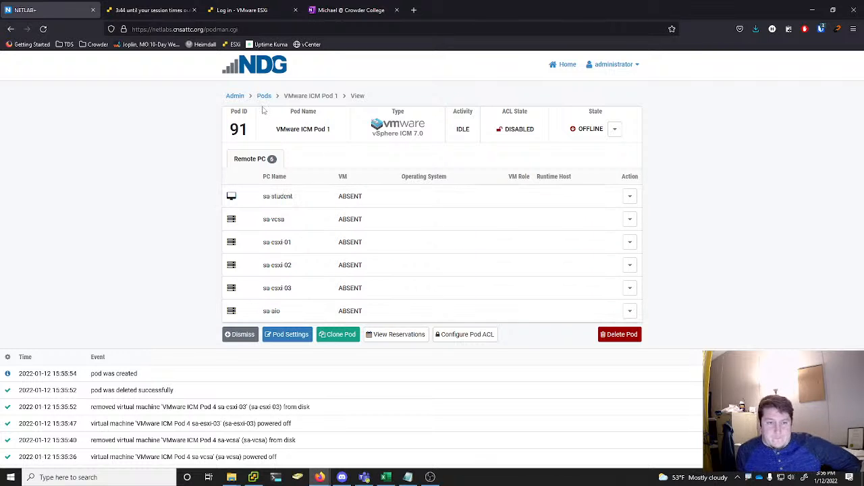
{"action": "left_click", "coordinate": [253, 478]}
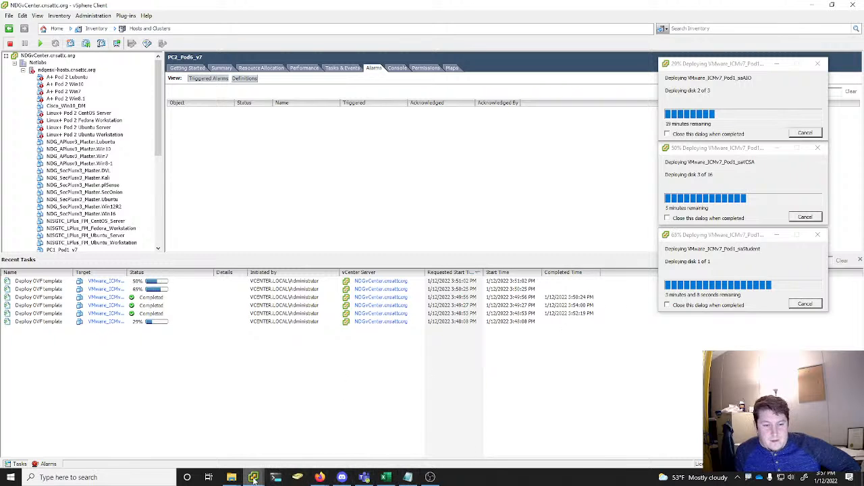
{"action": "mouse_move", "coordinate": [320, 478]}
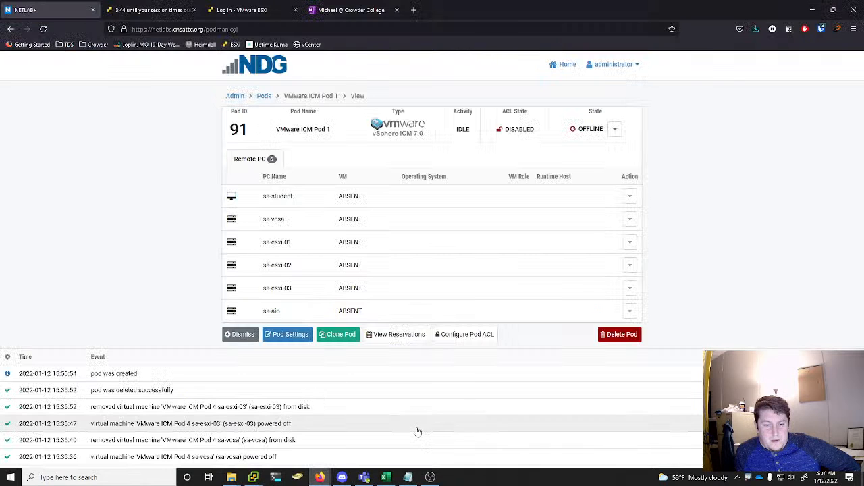
{"action": "left_click", "coordinate": [415, 428]}
Open the Virtual Machine Inventory from the NETLAB+ admin home and look through the listed virtual machines
{"action": "left_click", "coordinate": [235, 96]}
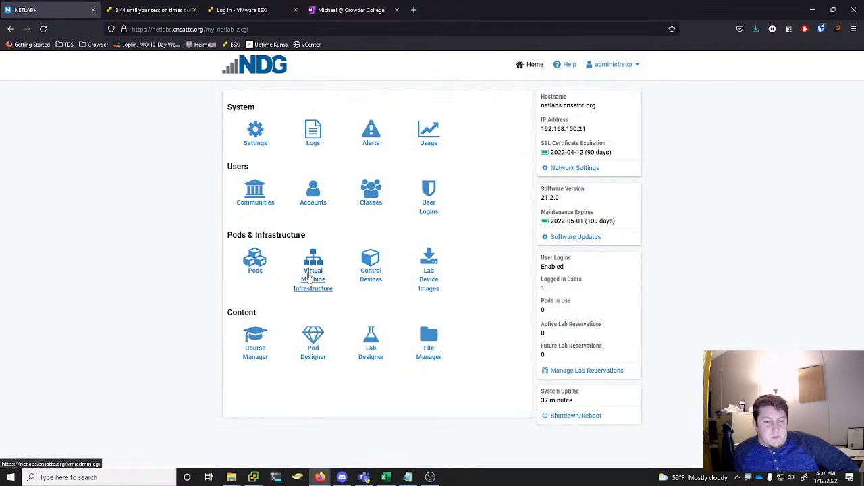
{"action": "left_click", "coordinate": [322, 278]}
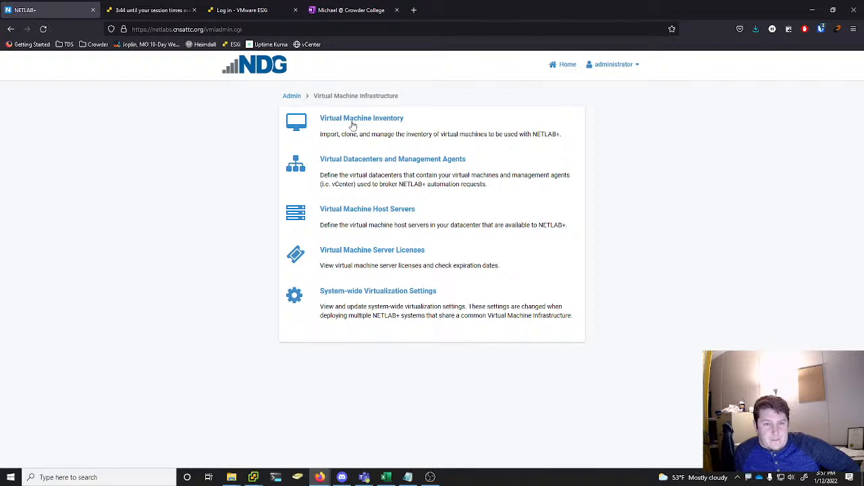
{"action": "left_click", "coordinate": [350, 122]}
{"action": "scroll", "coordinate": [631, 196], "scroll_direction": "down", "scroll_amount": 10}
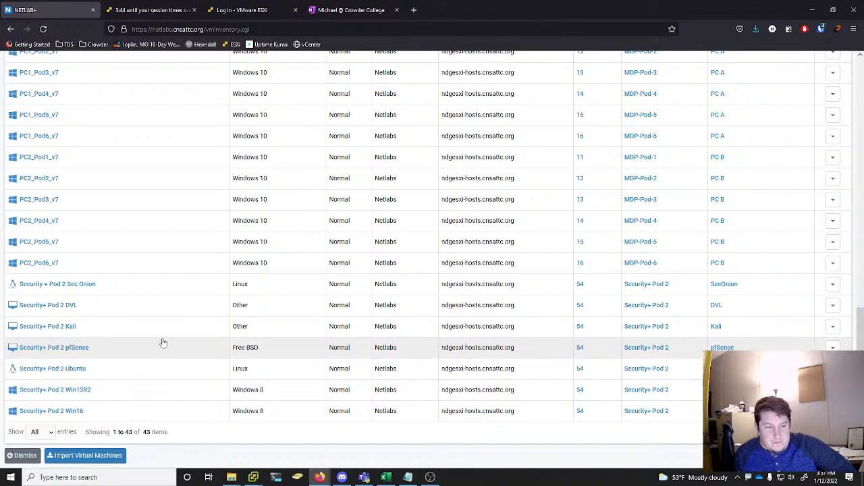
{"action": "scroll", "coordinate": [116, 356], "scroll_direction": "up", "scroll_amount": 5}
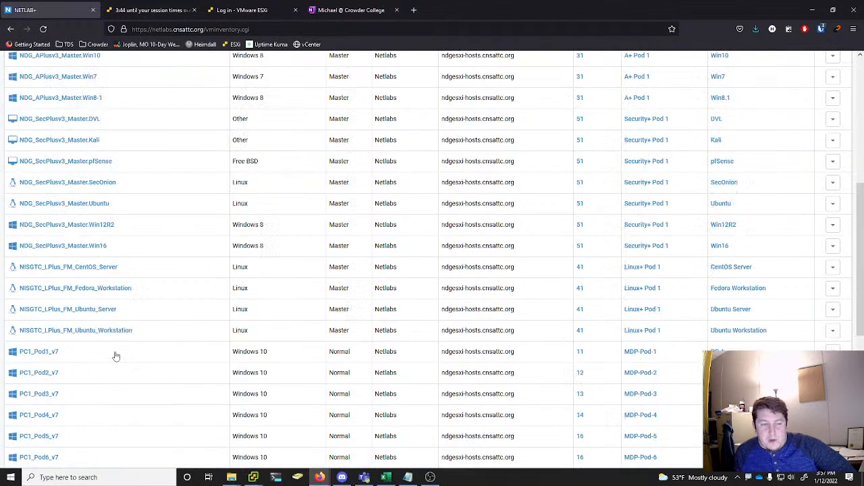
{"action": "scroll", "coordinate": [116, 356], "scroll_direction": "up", "scroll_amount": 5}
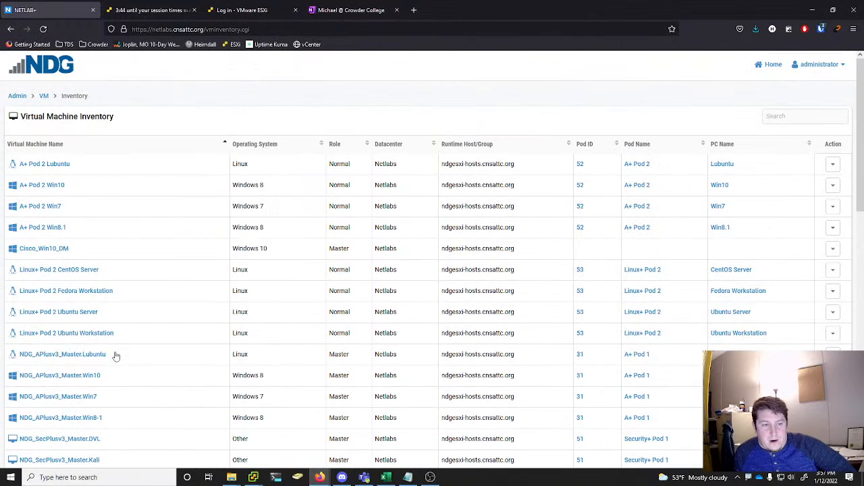
Reopen VMware ICM Pod 1, view the virtual machines available to attach to sa-student, and return to the pod without attaching one
{"action": "left_click", "coordinate": [18, 96]}
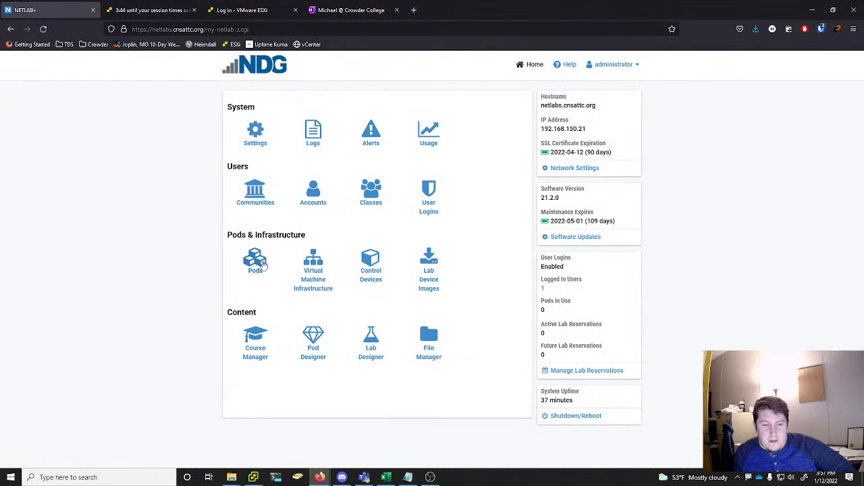
{"action": "left_click", "coordinate": [264, 265]}
{"action": "scroll", "coordinate": [466, 290], "scroll_direction": "down", "scroll_amount": 3}
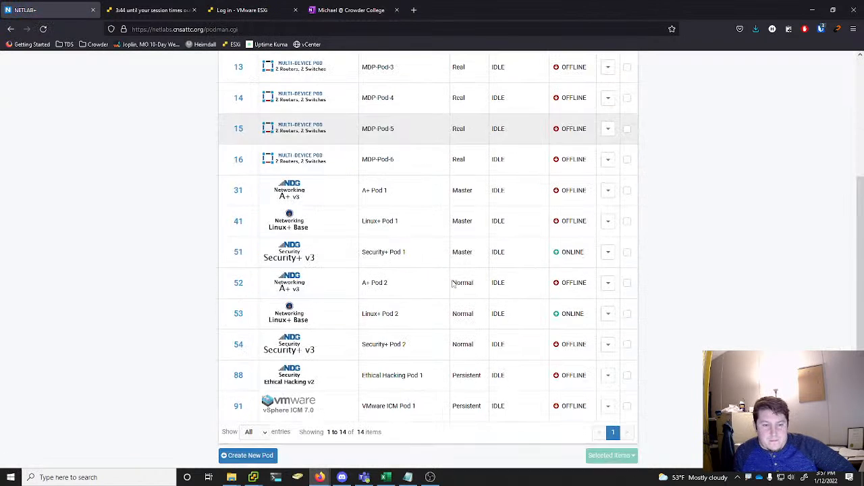
{"action": "left_click", "coordinate": [606, 406]}
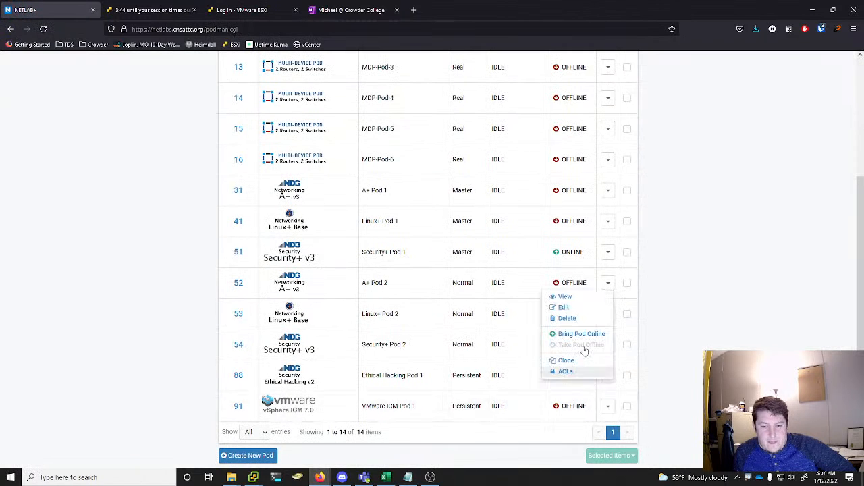
{"action": "left_click", "coordinate": [565, 298]}
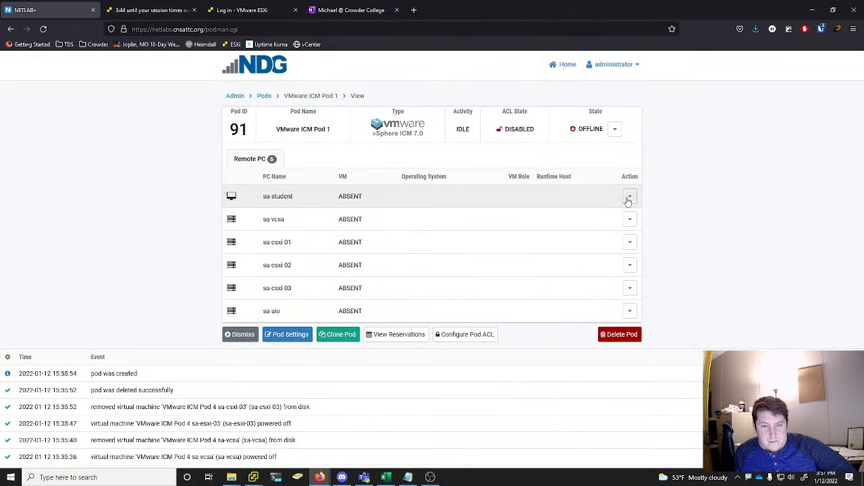
{"action": "left_click", "coordinate": [628, 197]}
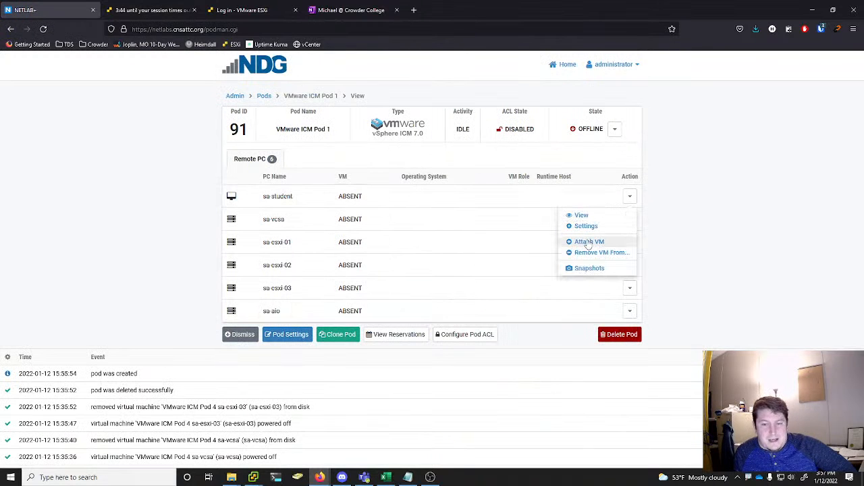
{"action": "left_click", "coordinate": [588, 242]}
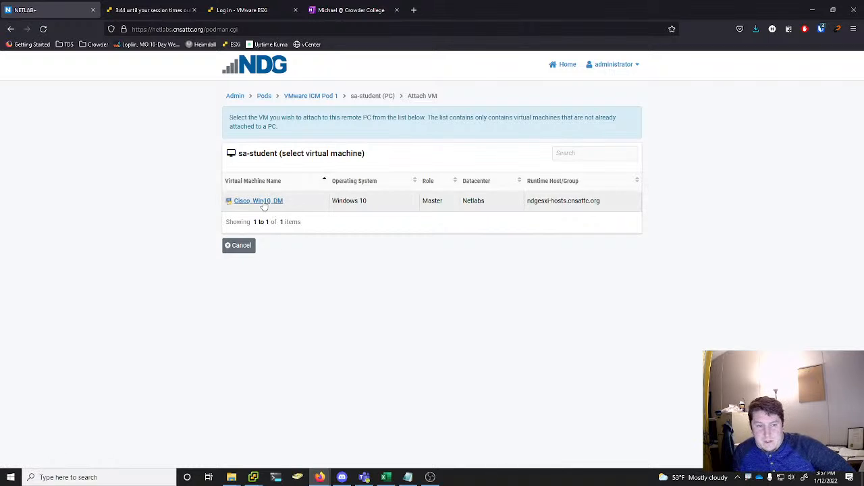
{"action": "left_click", "coordinate": [308, 96]}
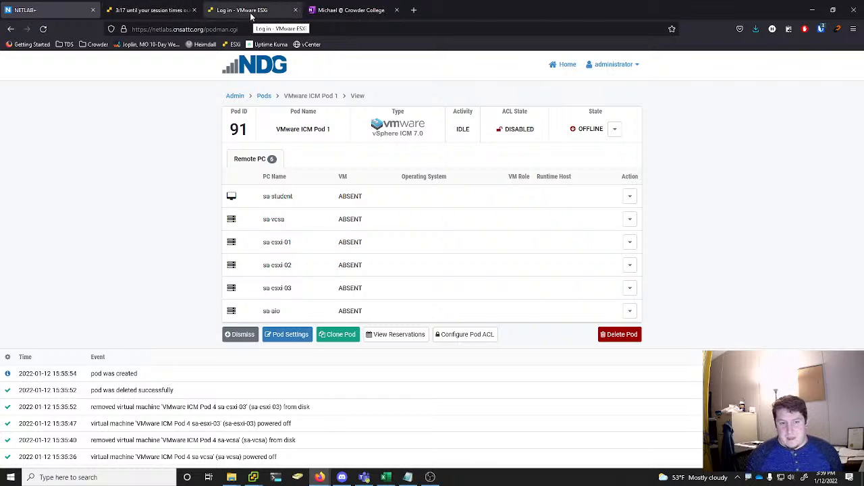
Return to the NETLAB+ admin home, check the remaining deployments in the vSphere Client, and minimize that client
{"action": "left_click", "coordinate": [236, 96]}
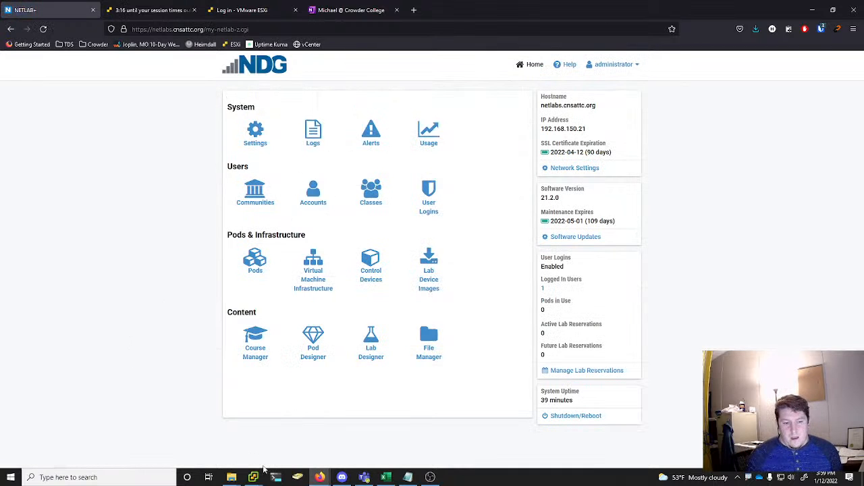
{"action": "mouse_move", "coordinate": [255, 478]}
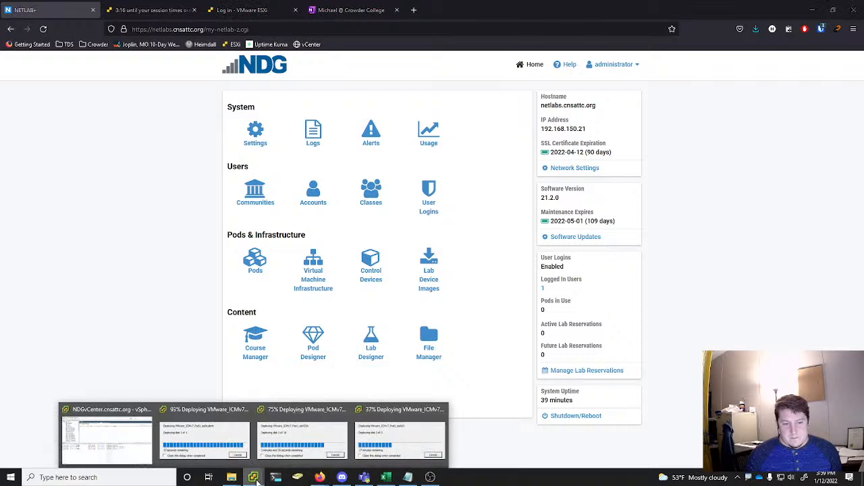
{"action": "left_click", "coordinate": [182, 449]}
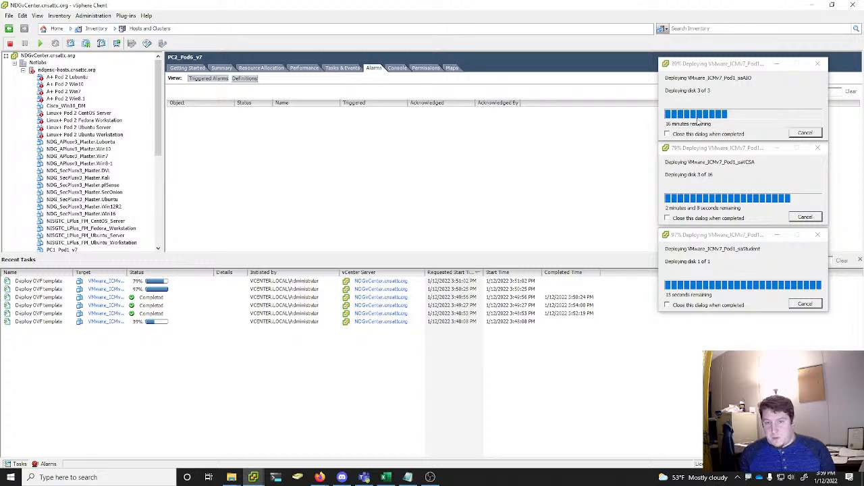
{"action": "left_click", "coordinate": [810, 6]}
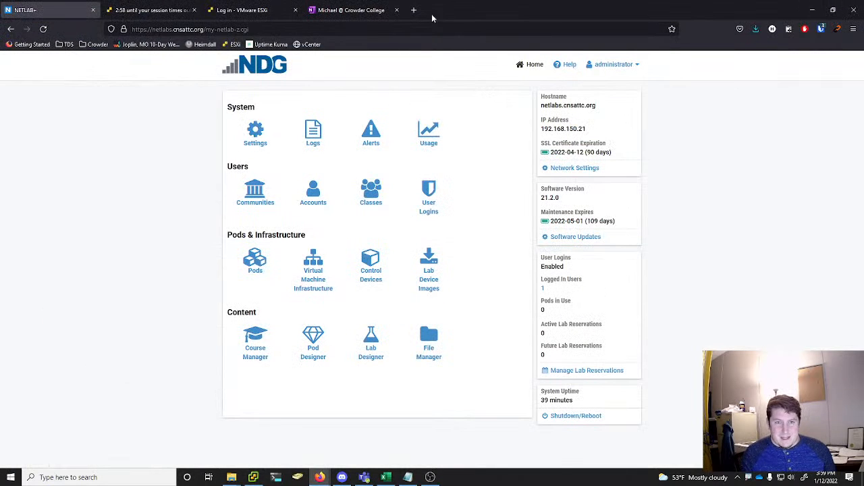
Open the bookmarked cnsattc-esxi host client in a new browser tab and accept the certificate risk
{"action": "left_click", "coordinate": [414, 11]}
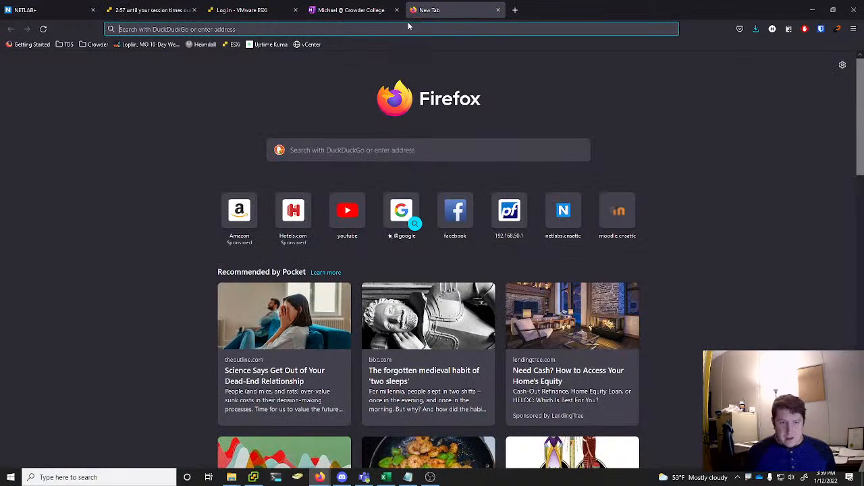
{"action": "left_click", "coordinate": [231, 44]}
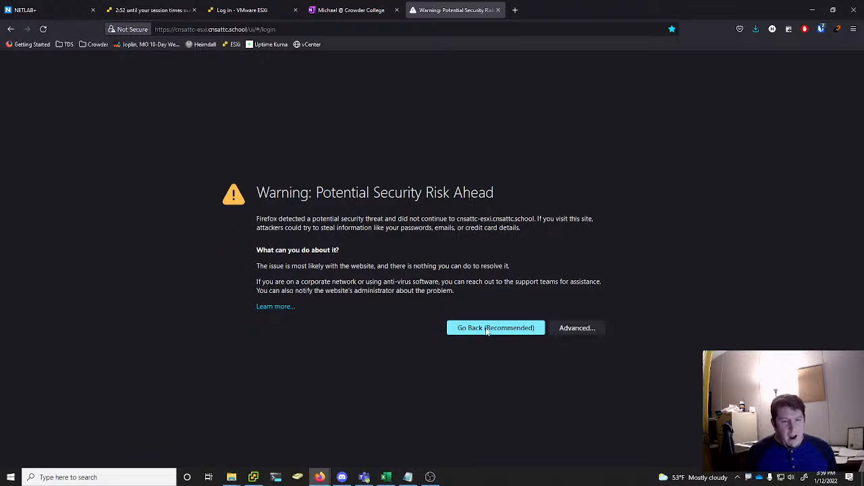
{"action": "left_click", "coordinate": [574, 328]}
{"action": "scroll", "coordinate": [637, 314], "scroll_direction": "down", "scroll_amount": 2}
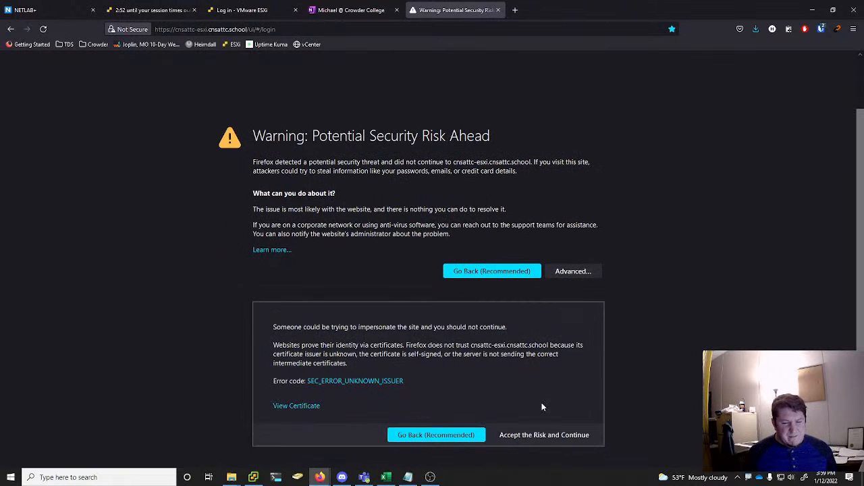
{"action": "left_click", "coordinate": [542, 436]}
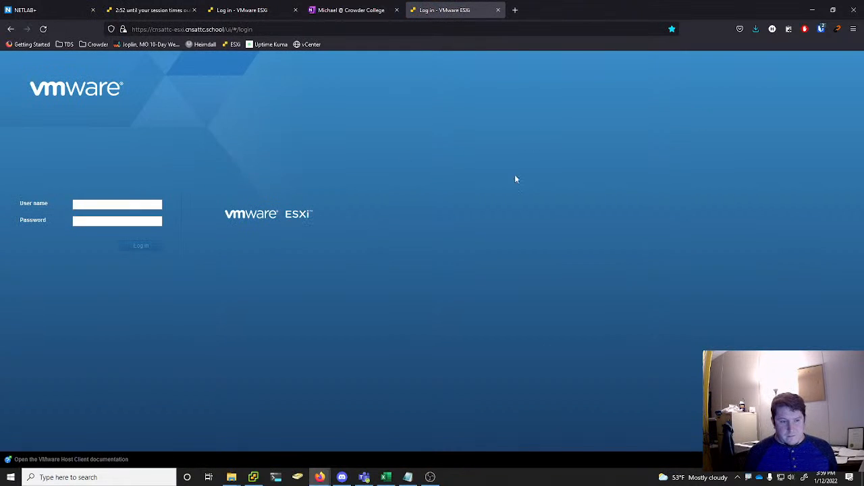
Log in to the cnsattc-esxi host by filling the root user name and password from the saved vault login
{"action": "left_click", "coordinate": [821, 29]}
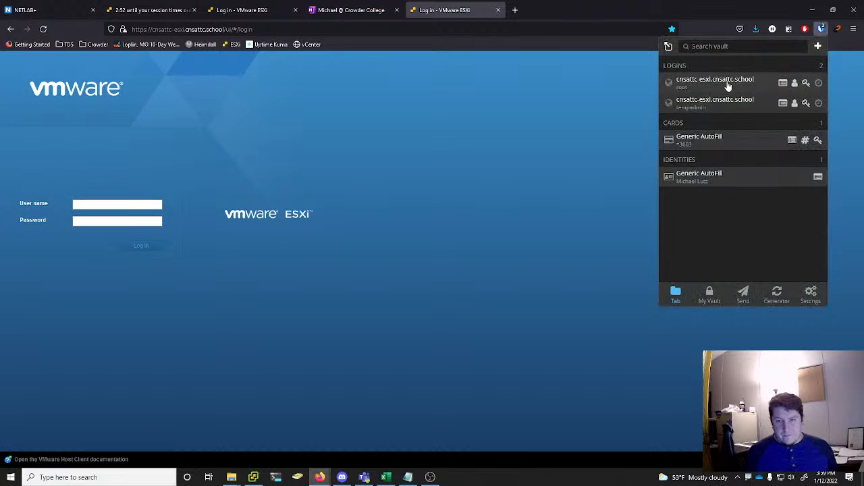
{"action": "left_click", "coordinate": [711, 82]}
{"action": "left_click", "coordinate": [154, 247]}
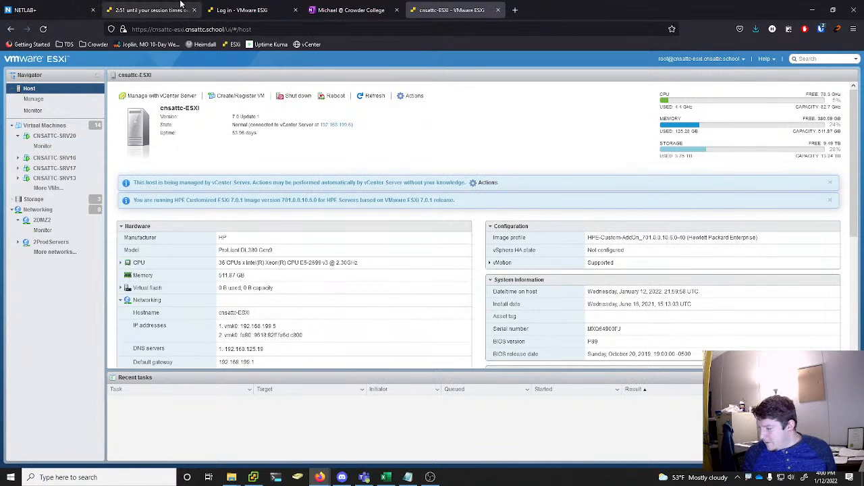
{"action": "right_click", "coordinate": [41, 127]}
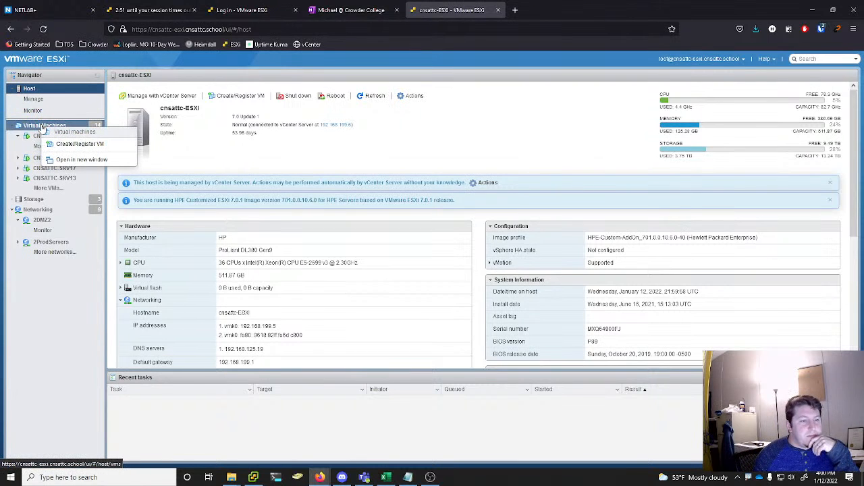
{"action": "left_click", "coordinate": [59, 145]}
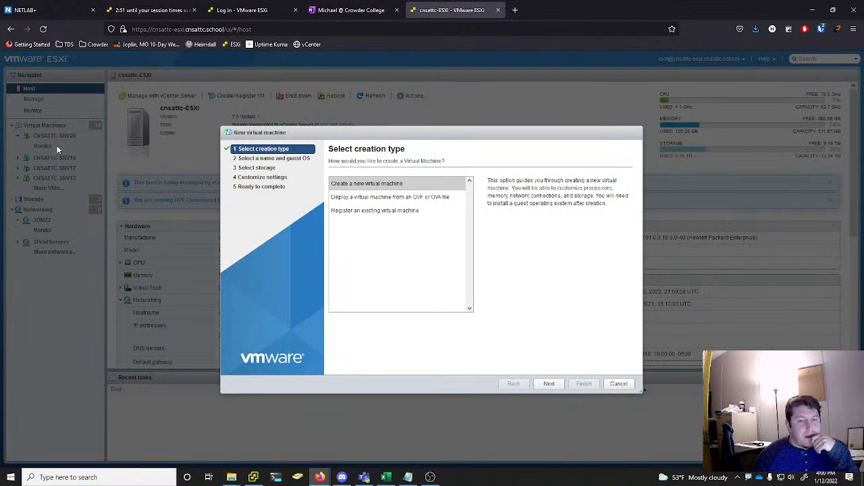
{"action": "left_click", "coordinate": [371, 198]}
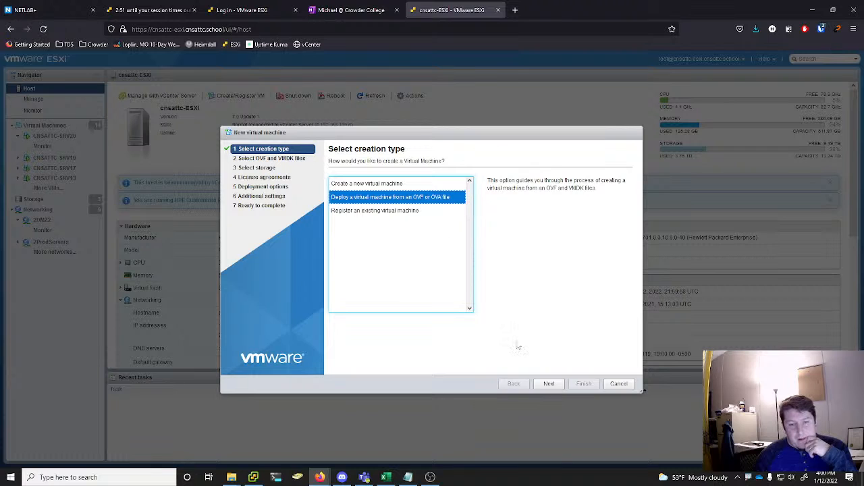
{"action": "left_click", "coordinate": [549, 384]}
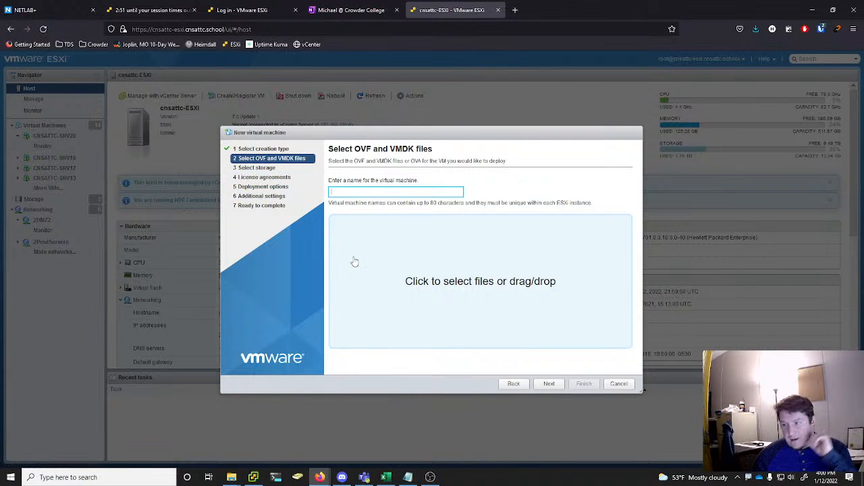
{"action": "left_click", "coordinate": [619, 383]}
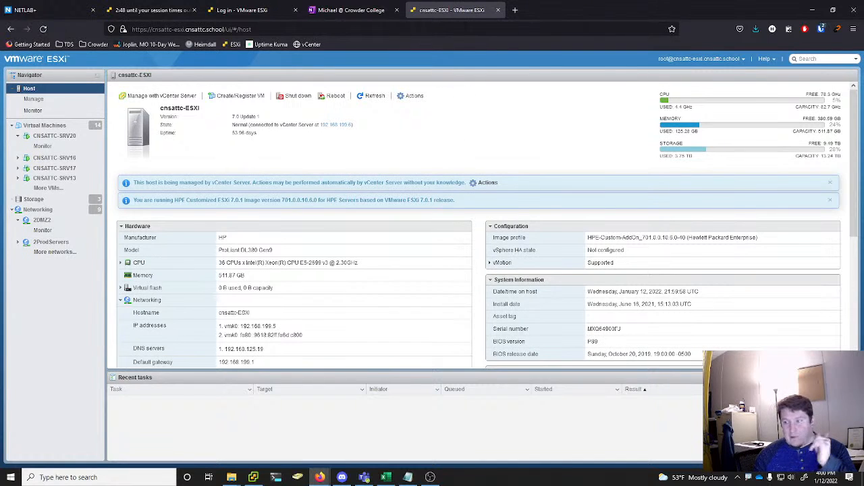
{"action": "left_click", "coordinate": [498, 10]}
Return to the 192.168.150.10 ESXi host client and log in again by filling the root user name and password from the saved vault login
{"action": "left_click", "coordinate": [149, 10]}
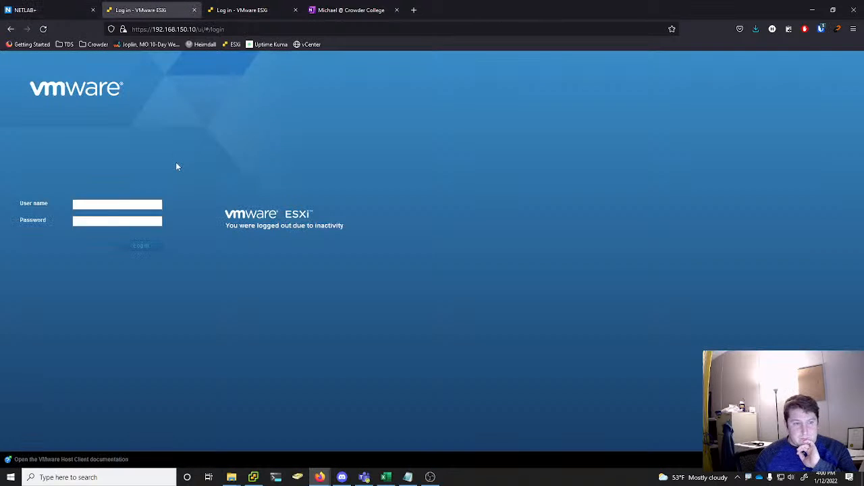
{"action": "left_click", "coordinate": [821, 28]}
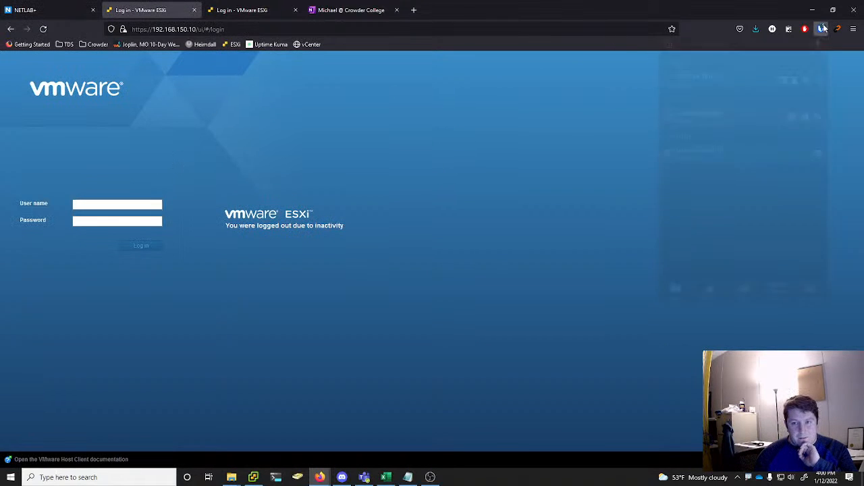
{"action": "left_click", "coordinate": [708, 92]}
{"action": "left_click", "coordinate": [140, 246]}
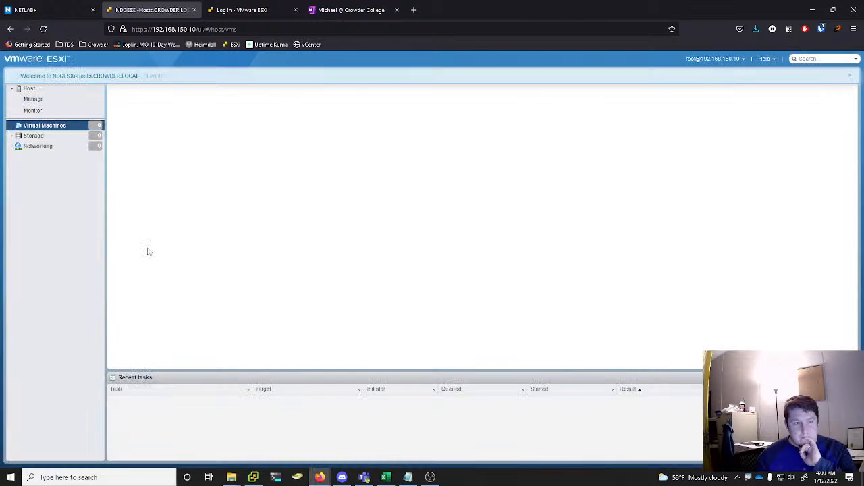
View the host's wizard page for deploying a virtual machine from an OVF or OVA file, and leave the wizard without deploying
{"action": "right_click", "coordinate": [58, 127]}
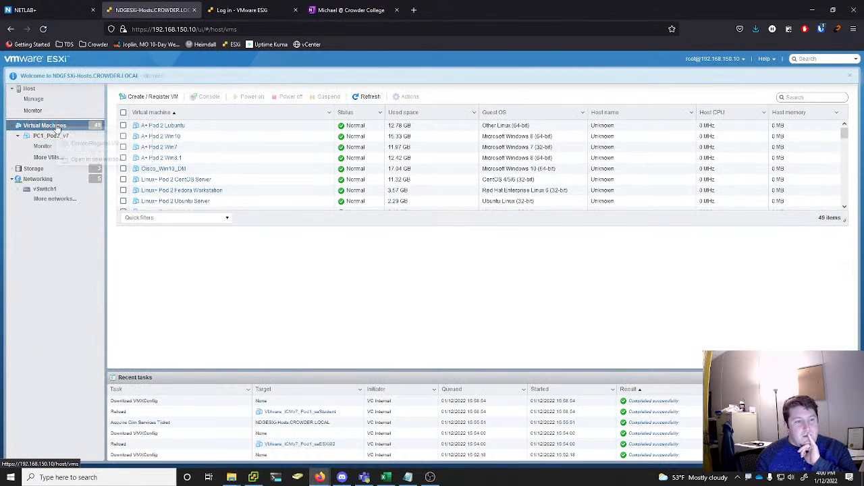
{"action": "left_click", "coordinate": [81, 147]}
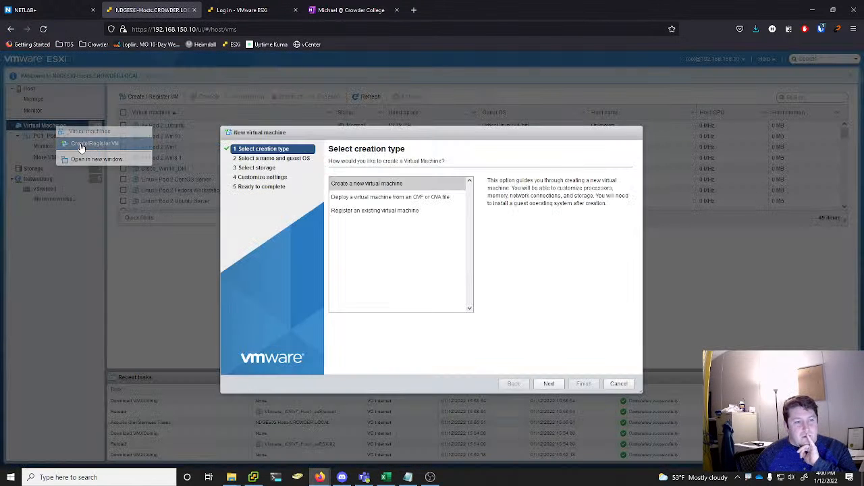
{"action": "left_click", "coordinate": [369, 197]}
{"action": "left_click", "coordinate": [549, 383]}
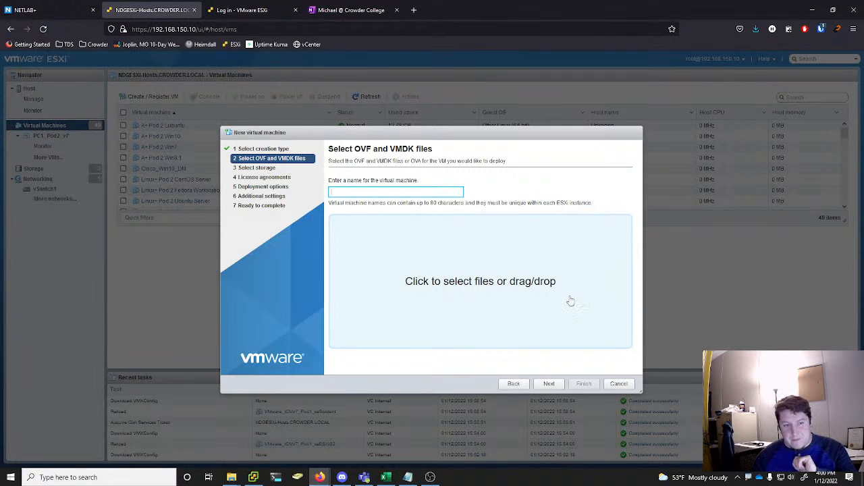
{"action": "left_click", "coordinate": [620, 385]}
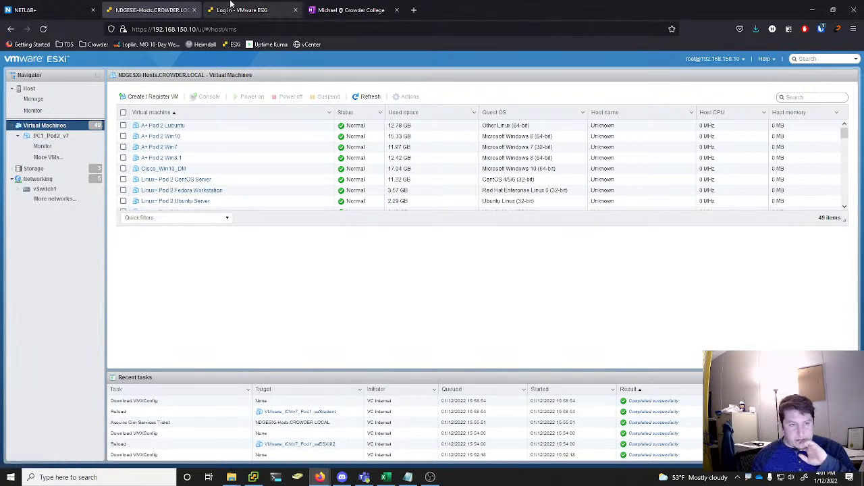
Switch to the vSphere Client and dismiss the completed deployment dialogs for VMware_ICMv7_Pod1_saVCSA and VMware_ICMv7_Pod1_saStudent
{"action": "mouse_move", "coordinate": [260, 481]}
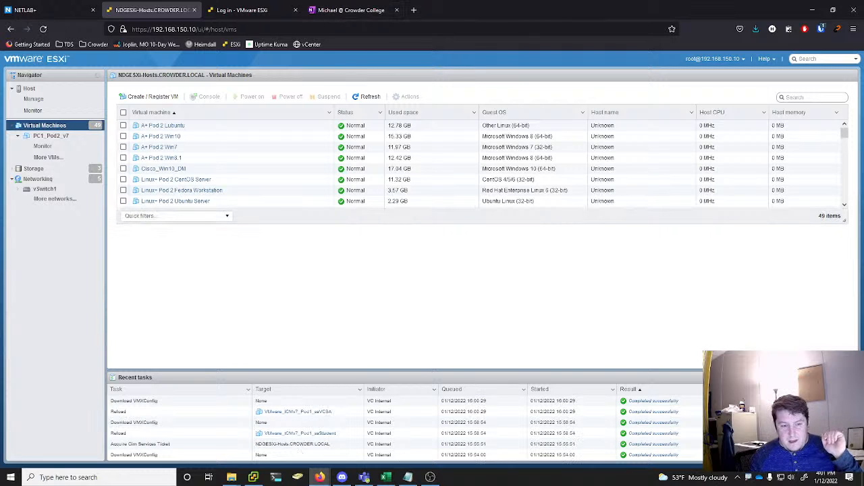
{"action": "left_click", "coordinate": [253, 477]}
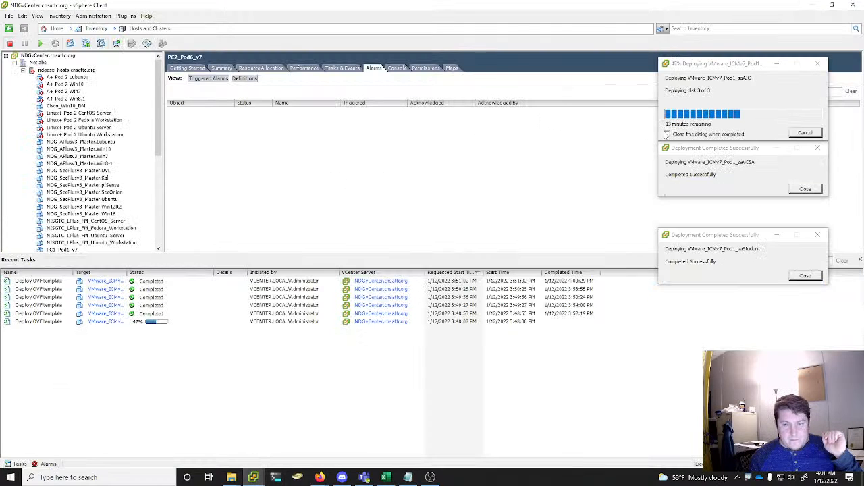
{"action": "left_click", "coordinate": [805, 189]}
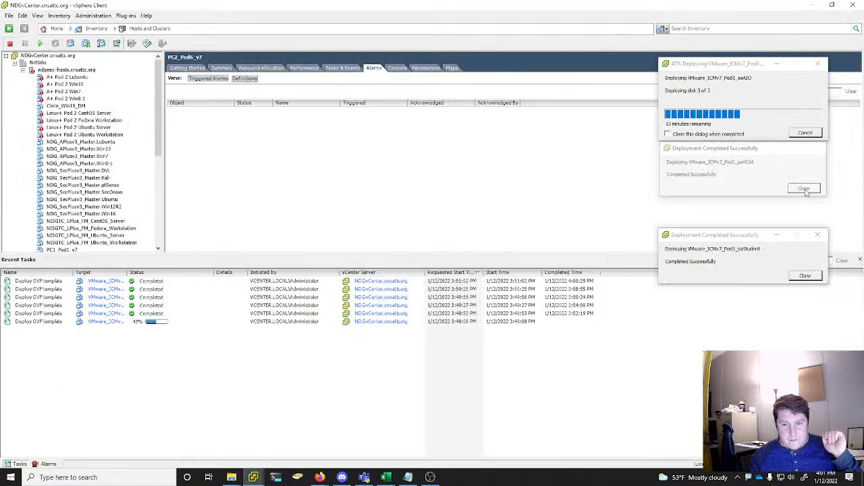
{"action": "left_click", "coordinate": [805, 275]}
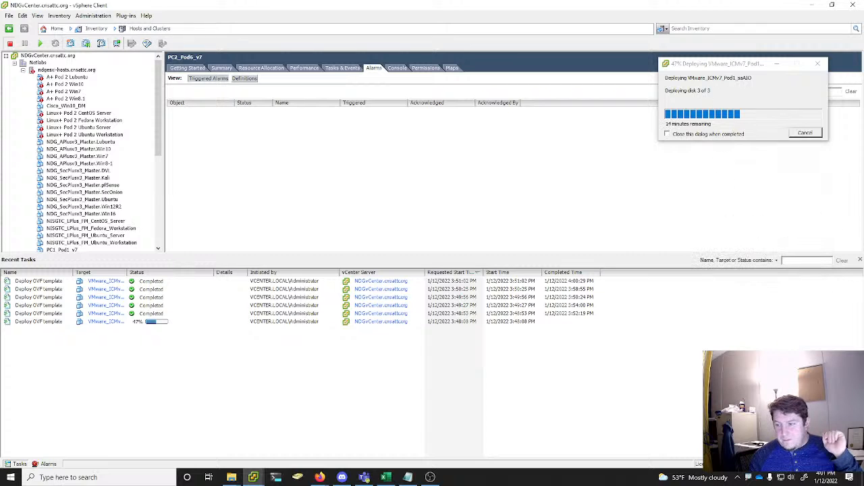